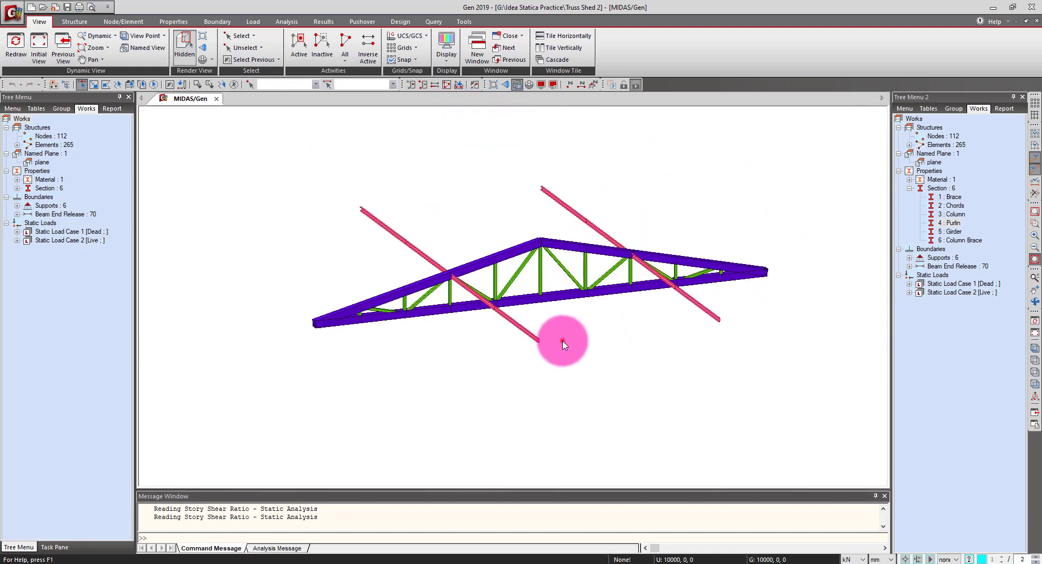
# Step: Inspect the truss in 3D and select the members meeting at the top-chord joint where the first purlin crosses
pyautogui.scroll(3, 585, 342)
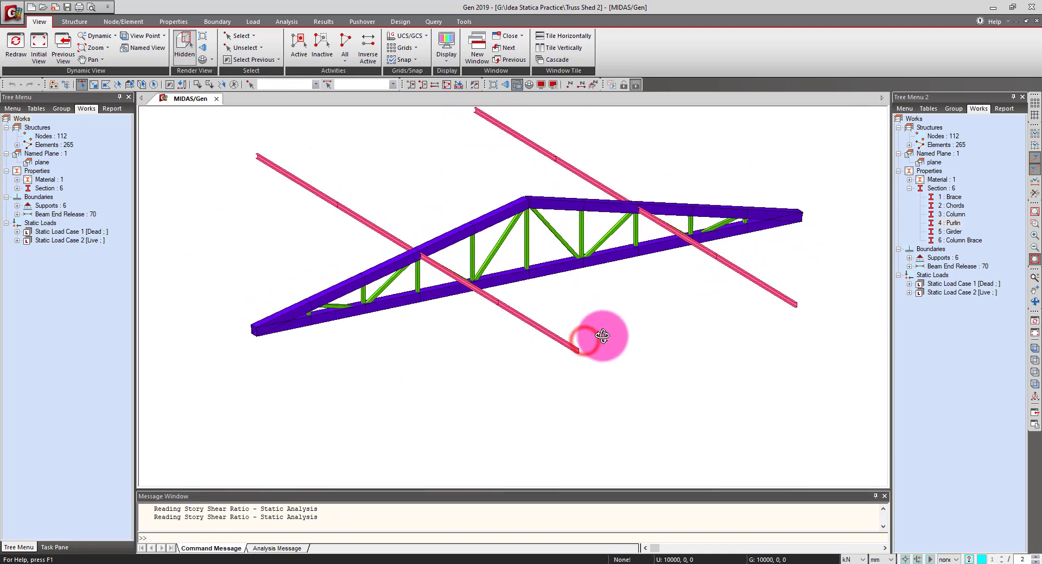
pyautogui.scroll(2, 631, 317)
pyautogui.moveTo(631, 317); pyautogui.dragTo(714, 403, button='middle')
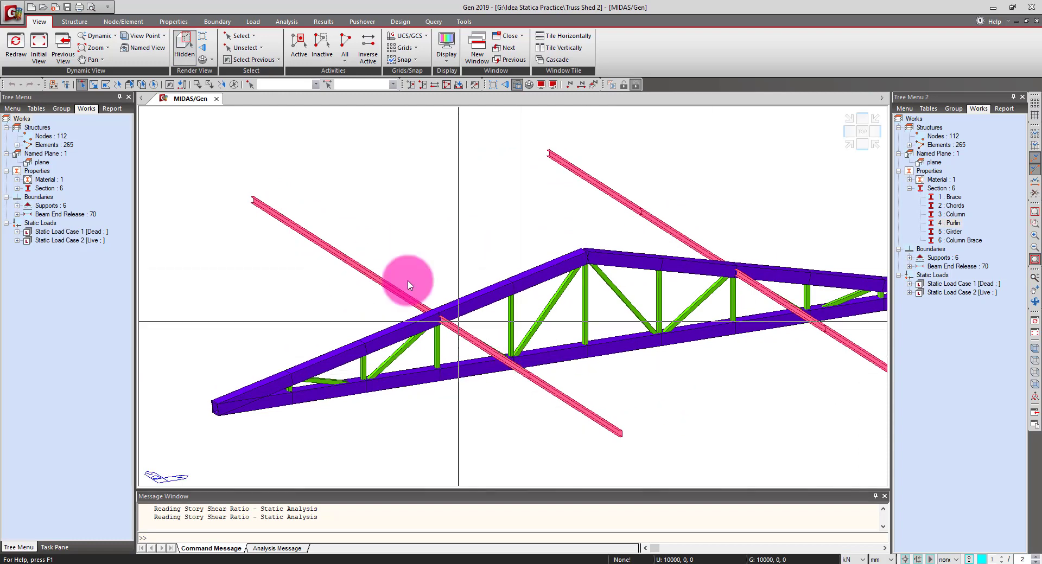
pyautogui.moveTo(663, 426); pyautogui.dragTo(598, 307, button='middle')
pyautogui.keyDown('ctrl'); pyautogui.moveTo(636, 343); pyautogui.dragTo(527, 353, button='middle'); pyautogui.keyUp('ctrl')
pyautogui.scroll(2, 395, 278)
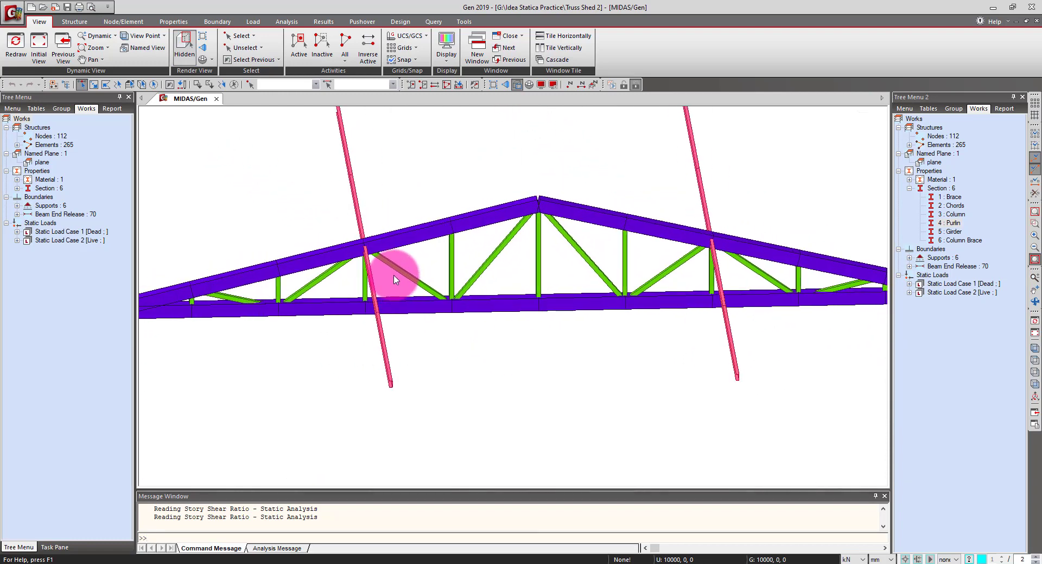
pyautogui.moveTo(406, 264); pyautogui.dragTo(481, 294, button='middle')
pyautogui.moveTo(482, 293); pyautogui.dragTo(376, 310)
pyautogui.click(489, 294)
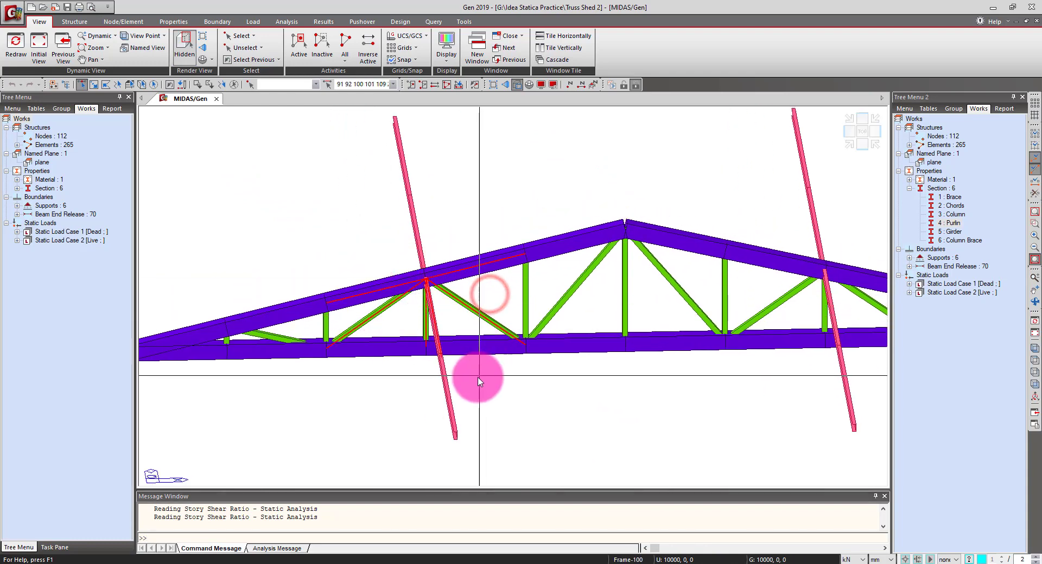
# Step: Show the truss as a wireframe and examine the chord, diagonal, vertical and purlin members meeting at the selected top-chord joint
pyautogui.scroll(2, 488, 285)
pyautogui.click(494, 286)
pyautogui.moveTo(493, 287); pyautogui.dragTo(545, 274, button='middle')
pyautogui.scroll(-1, 521, 326)
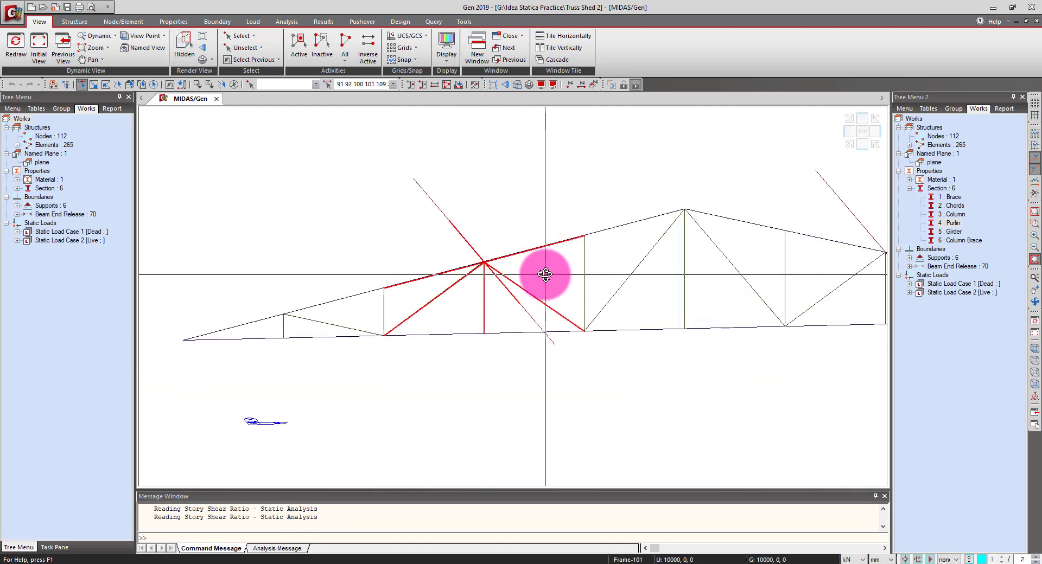
pyautogui.scroll(3, 545, 274)
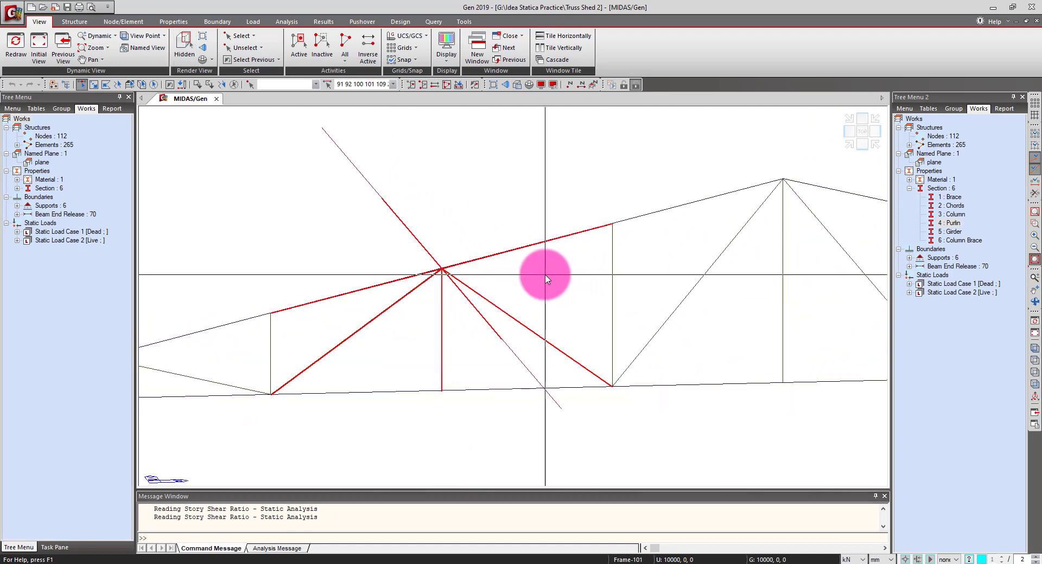
pyautogui.scroll(-4, 545, 275)
# Step: Highlight the members meeting at the bottom-chord joint between the first purlin and the ridge, then clear the selection
pyautogui.click(568, 353)
pyautogui.moveTo(542, 343); pyautogui.dragTo(469, 296)
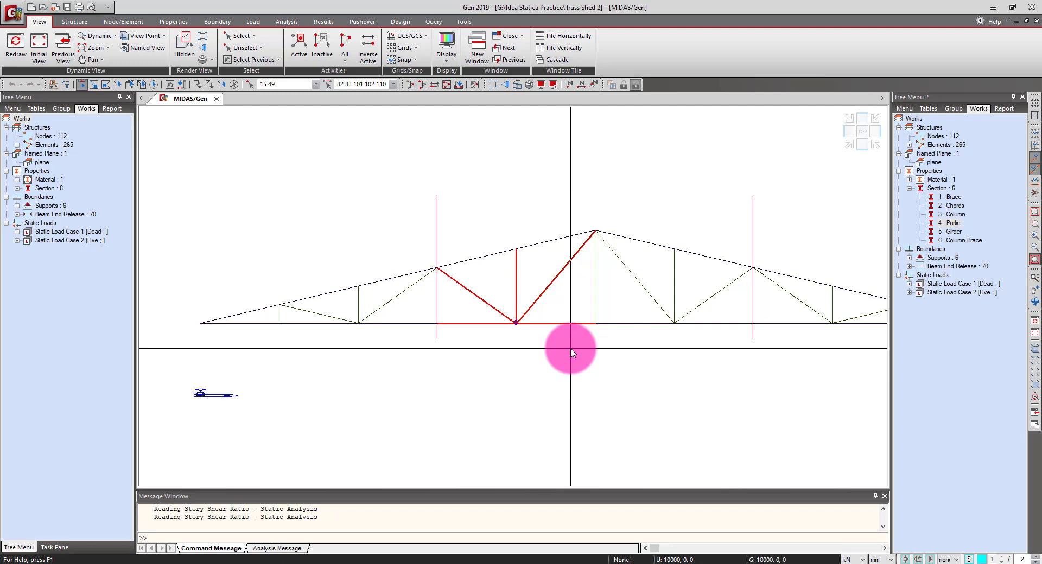
pyautogui.press('Escape')
pyautogui.keyDown('ctrl'); pyautogui.moveTo(570, 349); pyautogui.dragTo(544, 348, button='middle'); pyautogui.keyUp('ctrl')
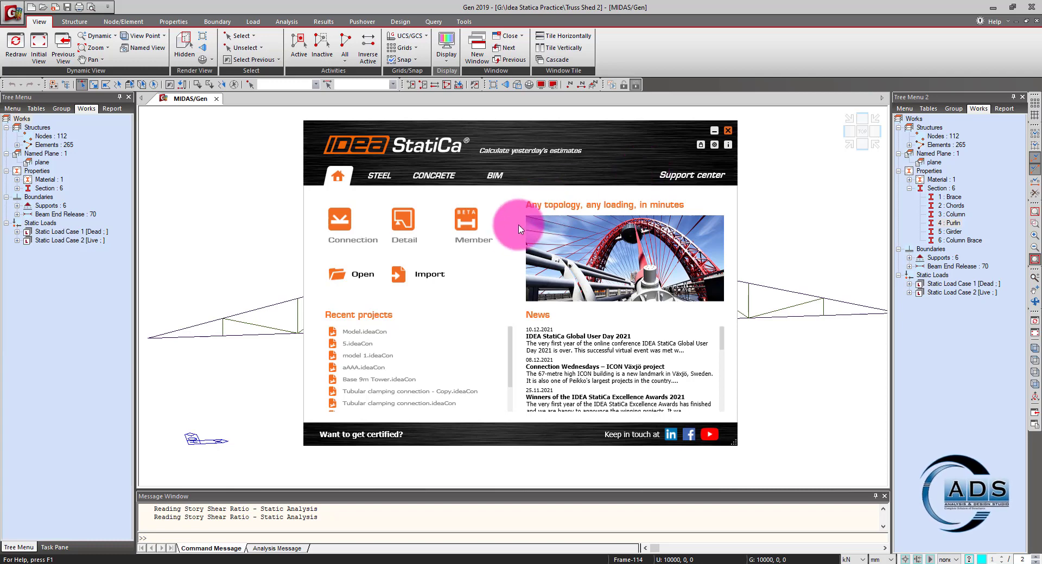
# Step: In IDEA StatiCa, create a Connection project from the truss class, with rectangular hollow chord topology and the welded gusset plate design
pyautogui.click(360, 244)
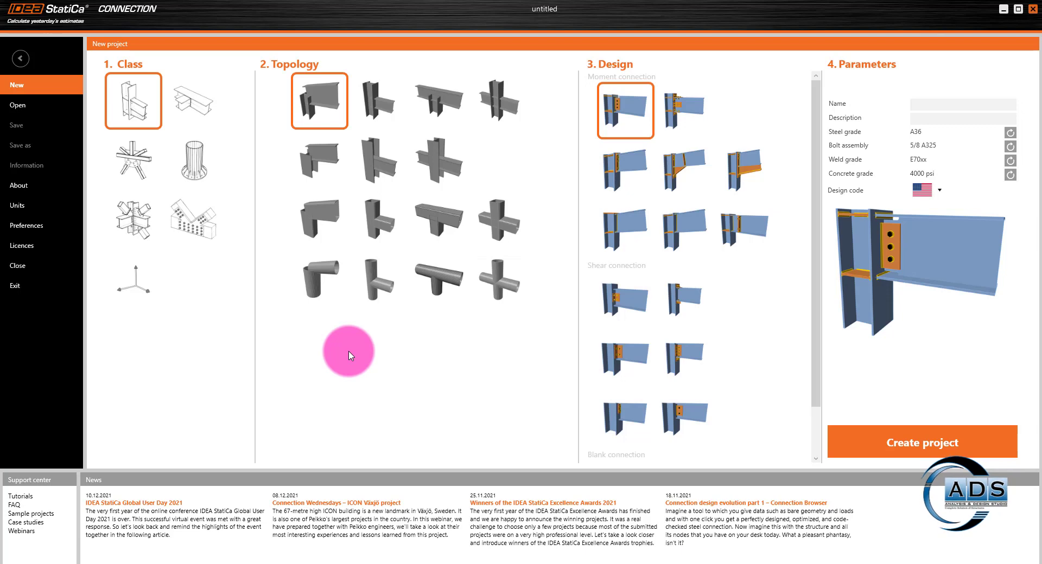
pyautogui.click(141, 162)
pyautogui.click(326, 179)
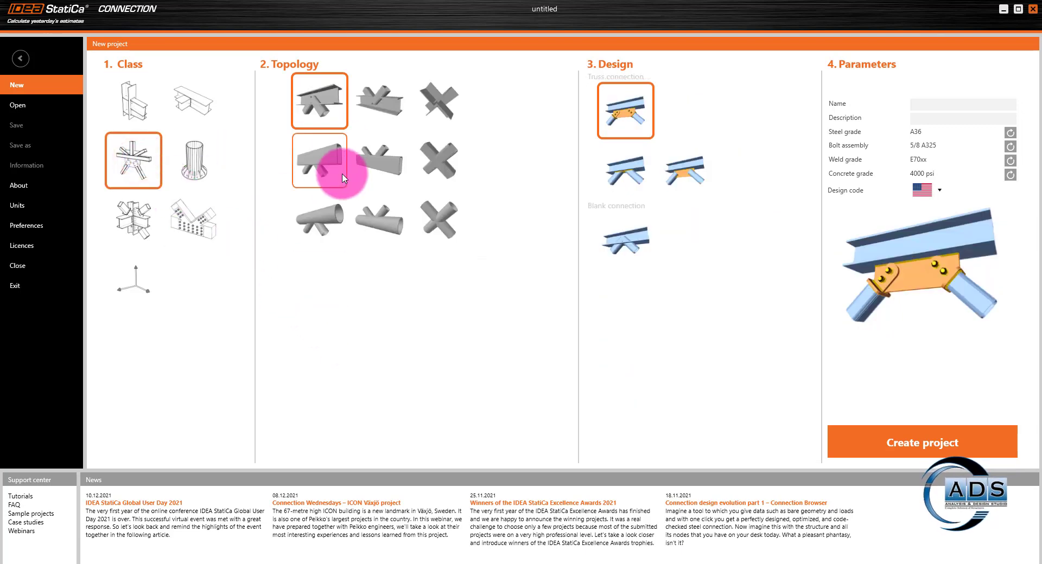
pyautogui.click(329, 161)
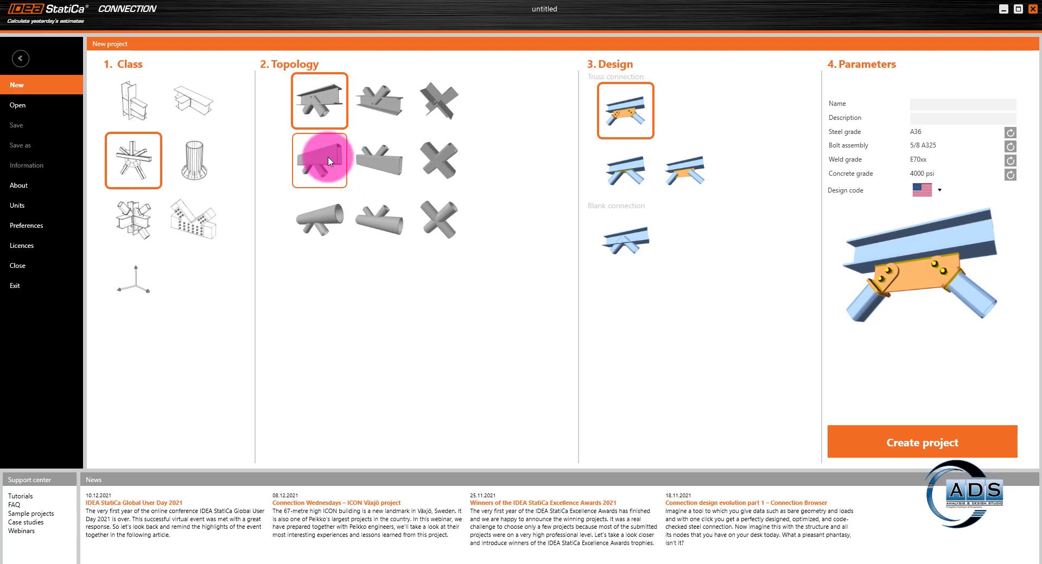
pyautogui.click(626, 183)
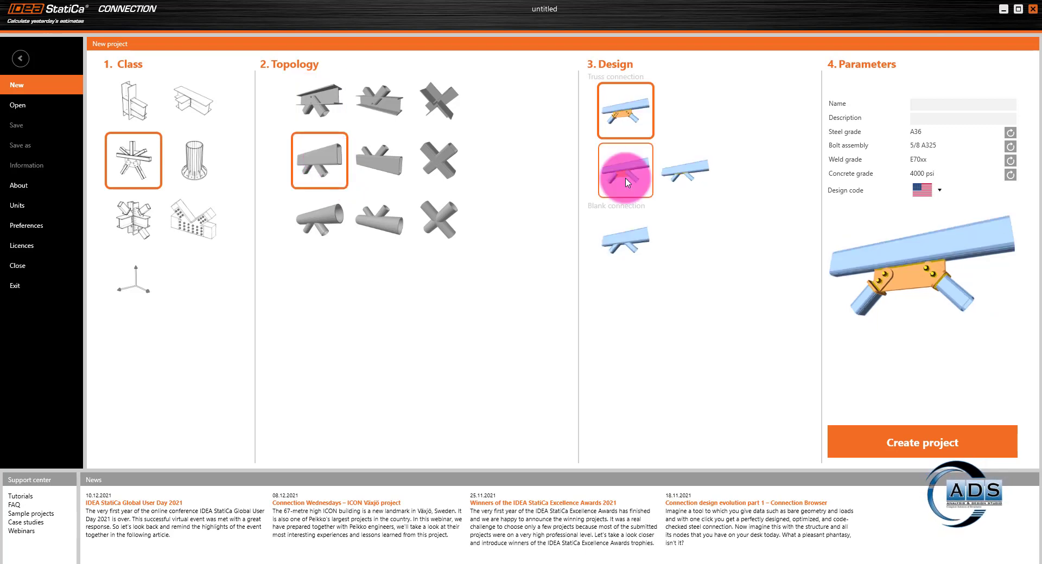
pyautogui.click(630, 177)
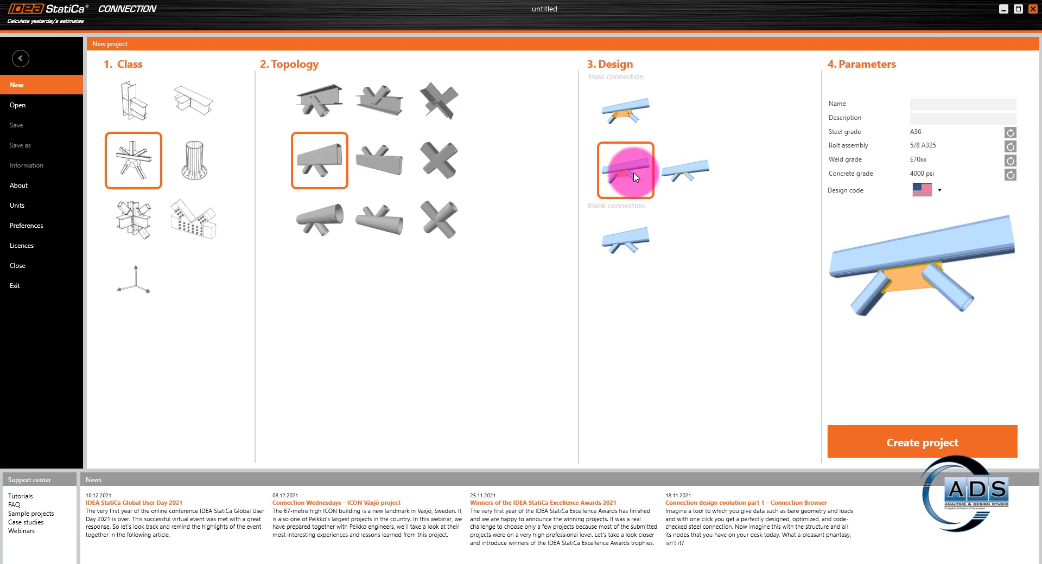
pyautogui.click(916, 442)
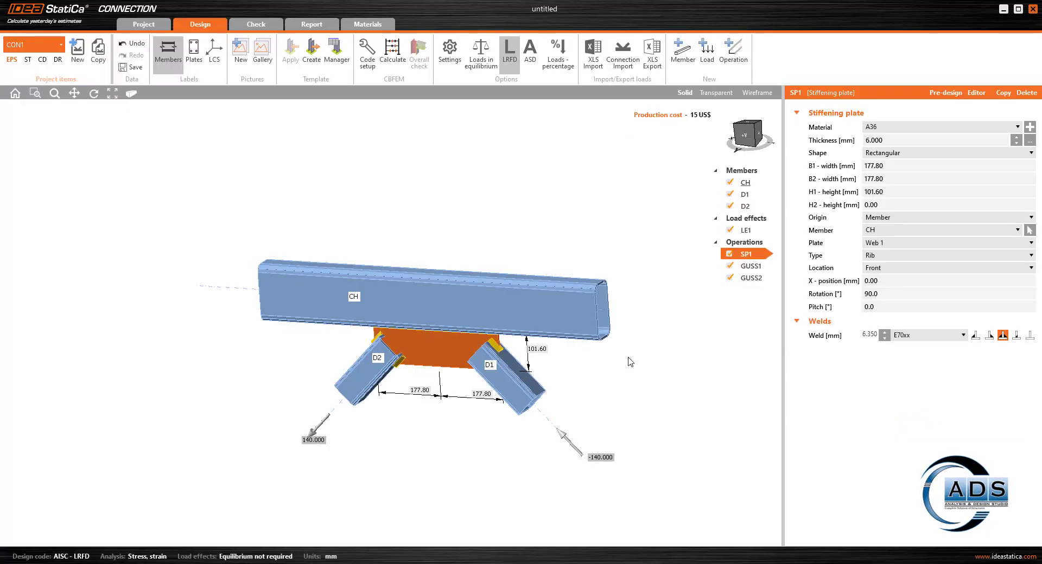
# Step: Assign the rolled HSS152.4X152.4X3.2 cross-section to the chord member CH
pyautogui.moveTo(628, 357); pyautogui.dragTo(641, 333, button='middle')
pyautogui.scroll(2, 640, 333)
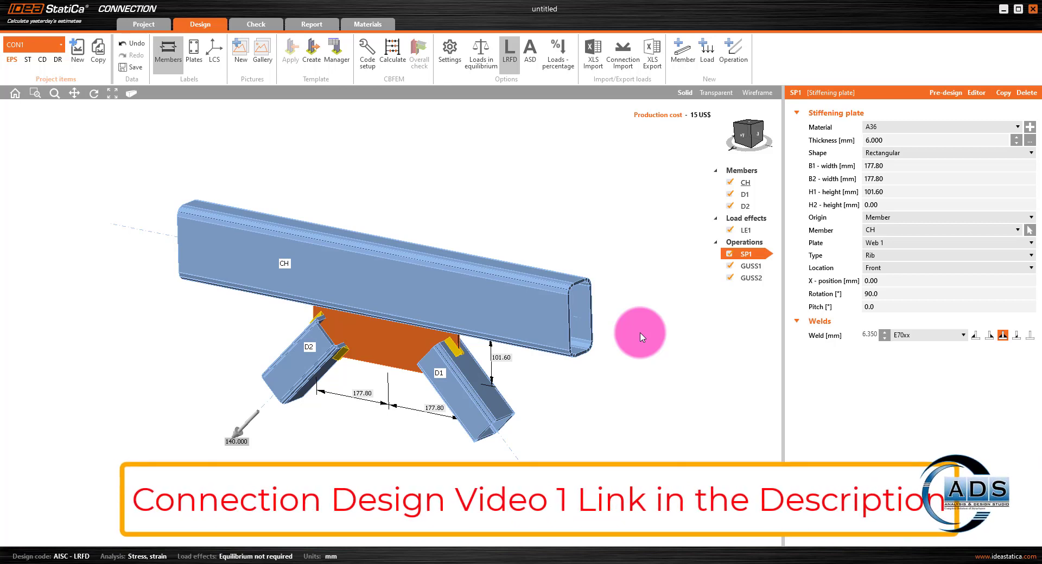
pyautogui.moveTo(640, 336); pyautogui.dragTo(617, 311, button='right')
pyautogui.click(528, 295)
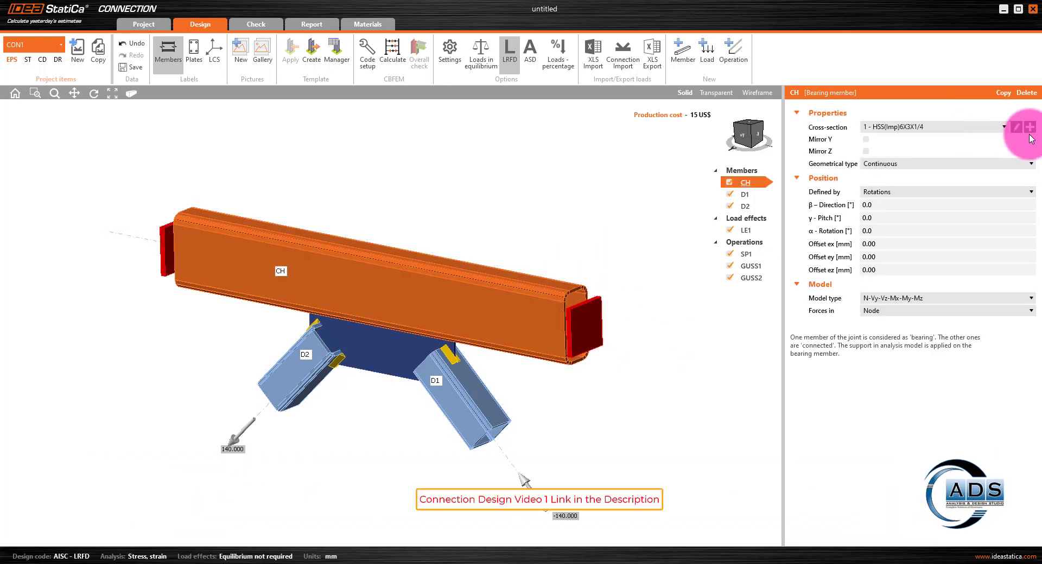
pyautogui.moveTo(600, 262); pyautogui.dragTo(579, 264, button='middle')
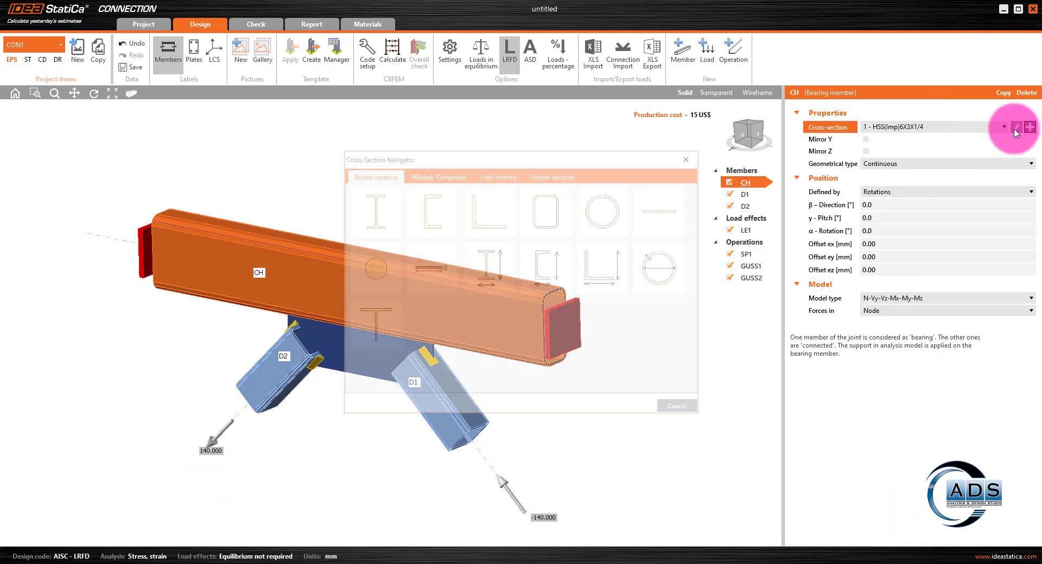
pyautogui.click(600, 343)
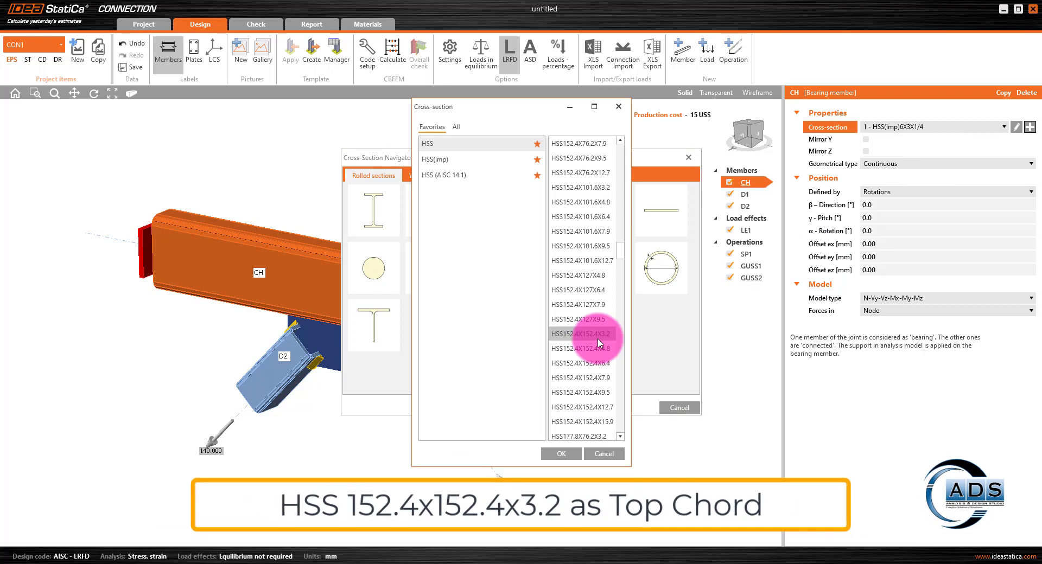
pyautogui.click(561, 453)
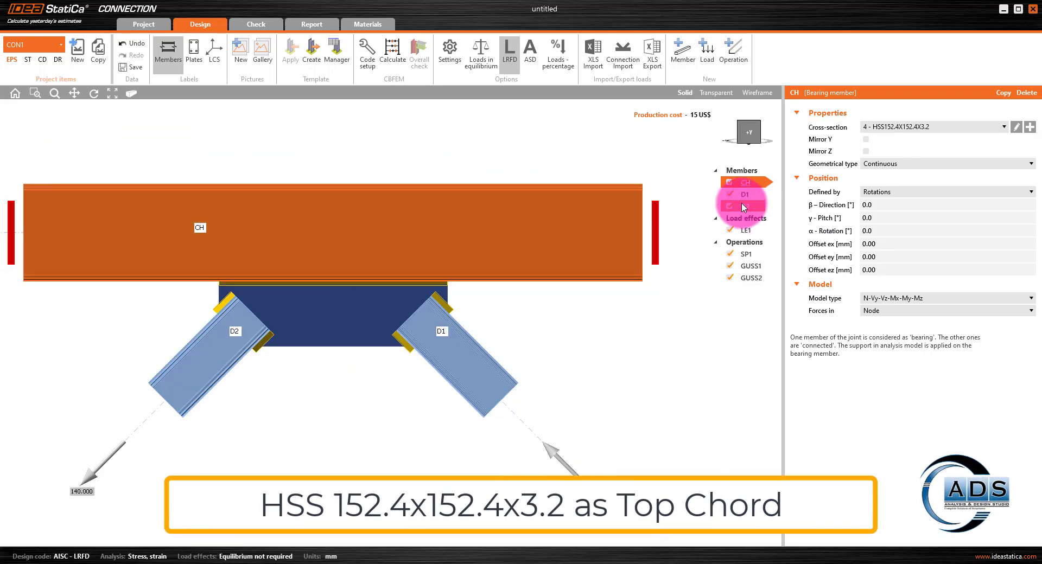
# Step: Assign the HSS50.8X50.8X3.2 cross-section to diagonals D1 and D2, and save the project as Model 1
pyautogui.click(743, 196)
pyautogui.click(1029, 128)
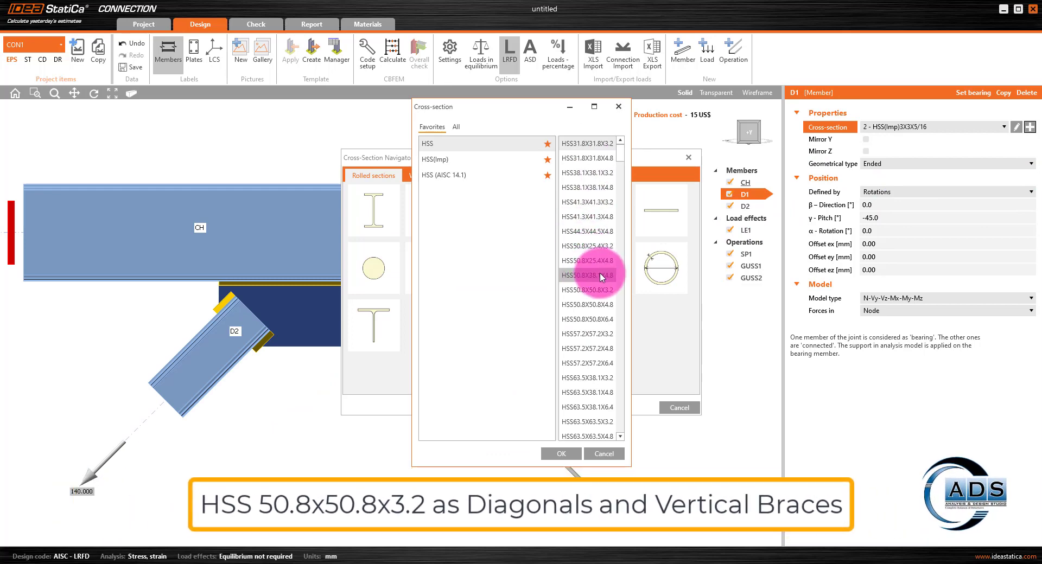
pyautogui.click(596, 289)
pyautogui.click(567, 451)
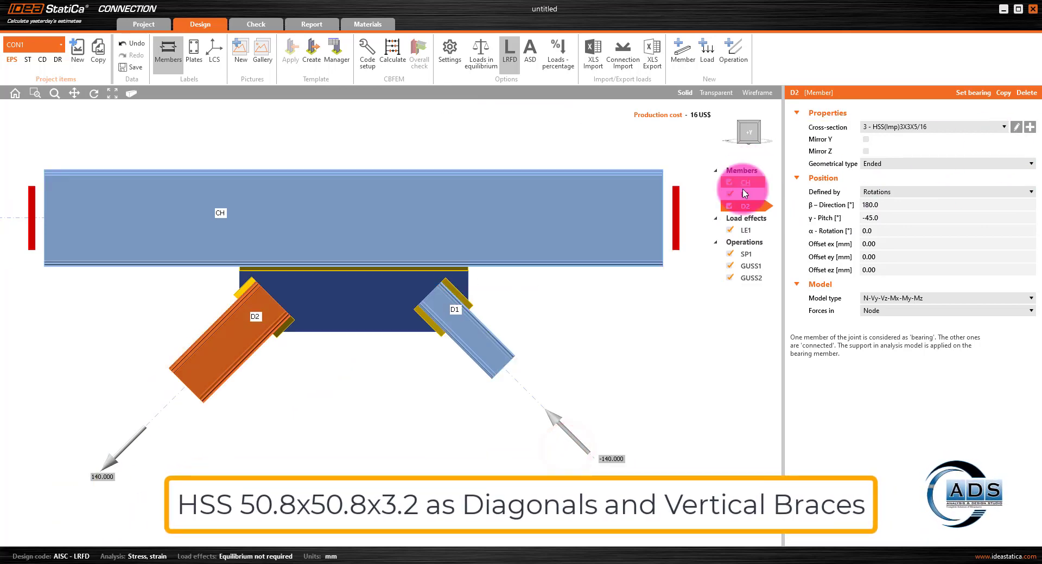
pyautogui.click(1003, 127)
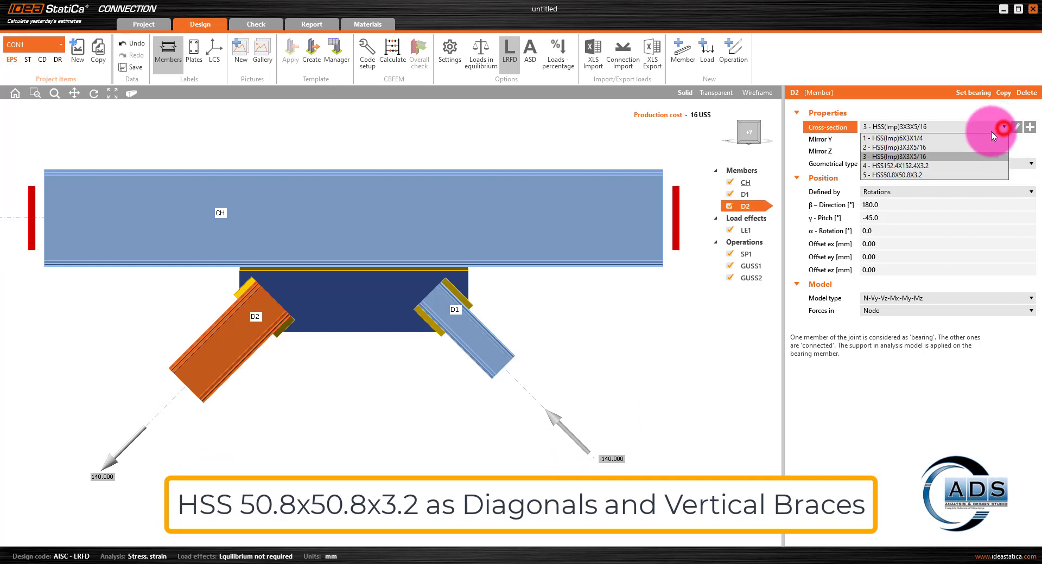
pyautogui.click(925, 175)
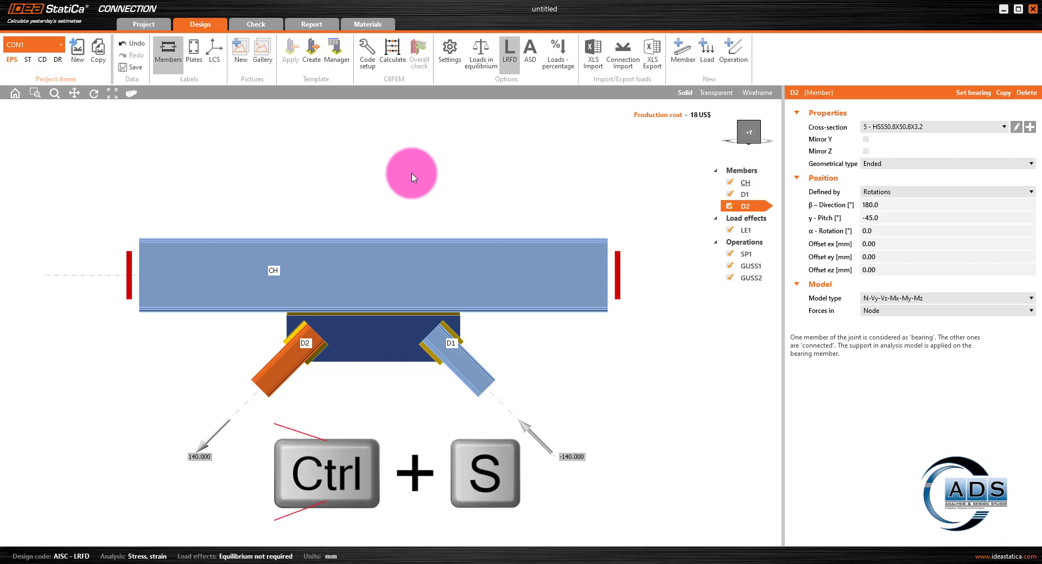
pyautogui.click(129, 67)
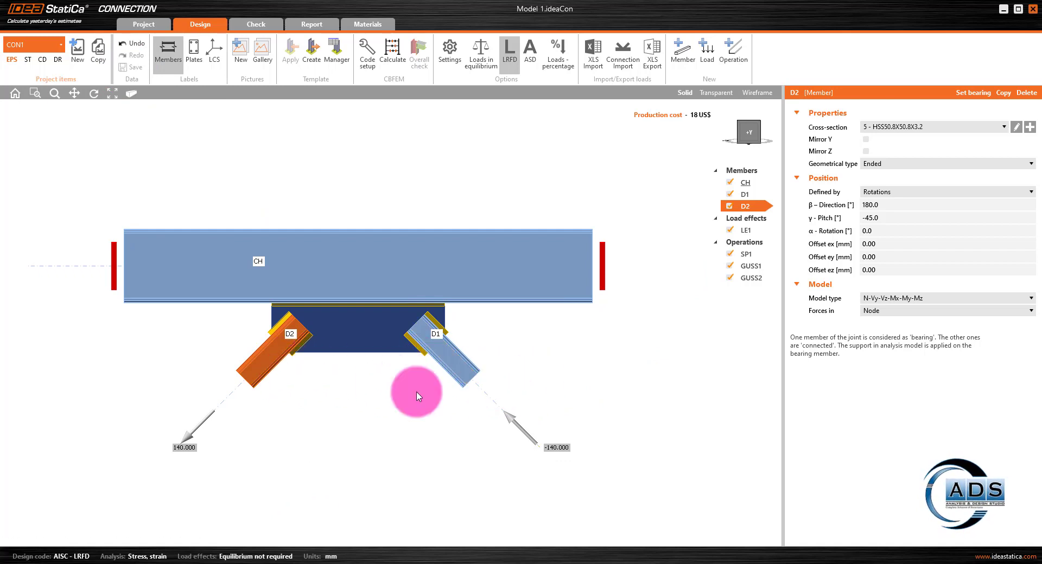
# Step: Copy diagonal member D2 to add a further brace member to the connection
pyautogui.rightClick(746, 207)
pyautogui.click(673, 324)
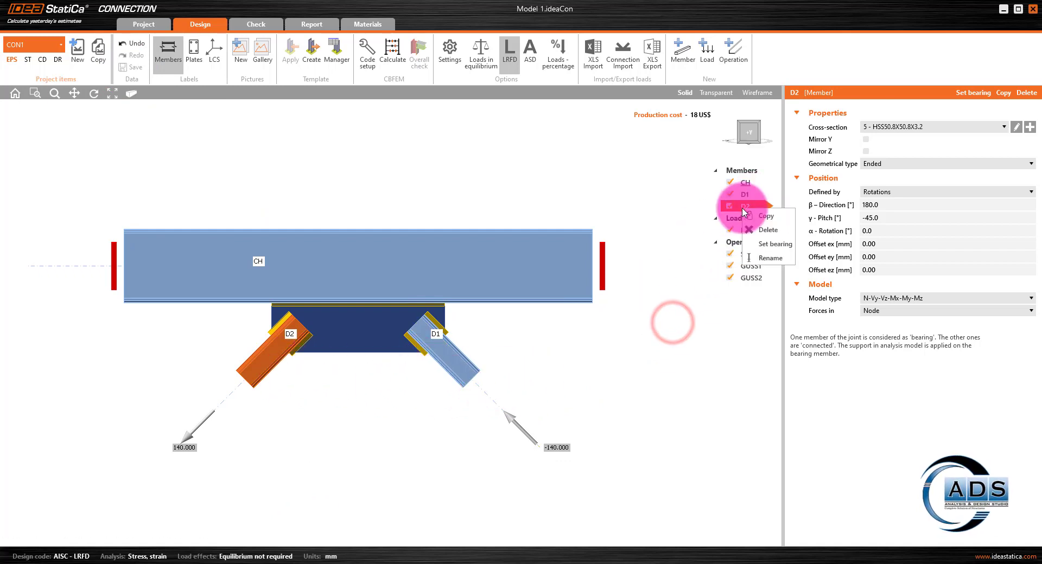
pyautogui.click(755, 216)
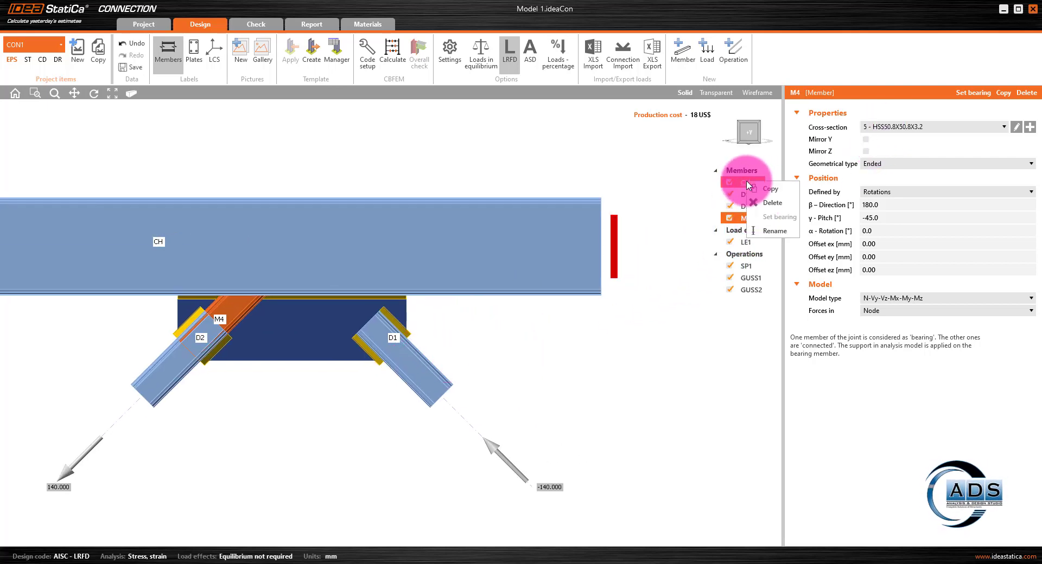
# Step: Rename the chord member CH as Top Chord and the copied brace member as Ver
pyautogui.click(768, 231)
pyautogui.write('Top CHord')
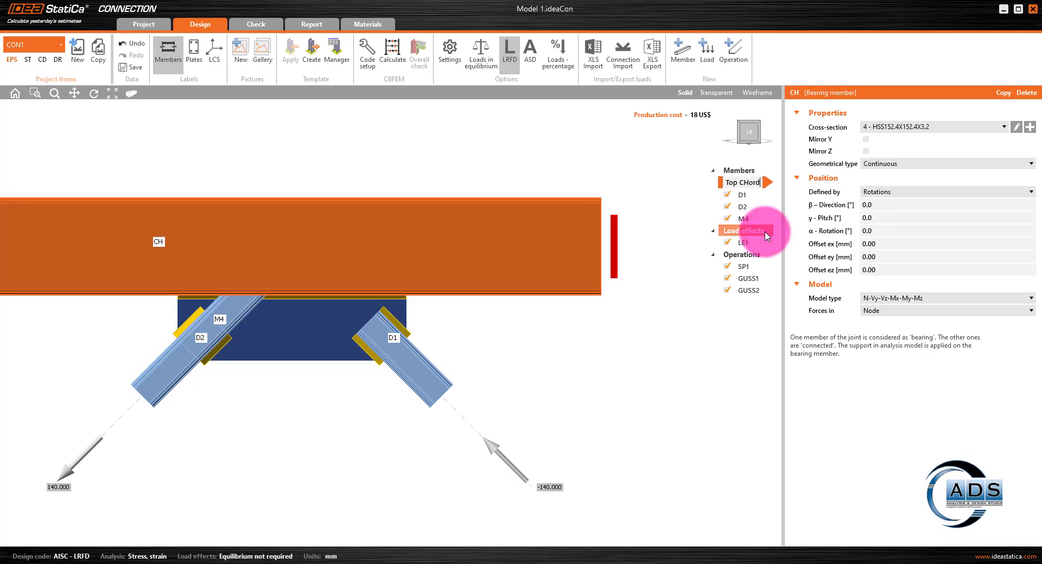
pyautogui.press('Return')
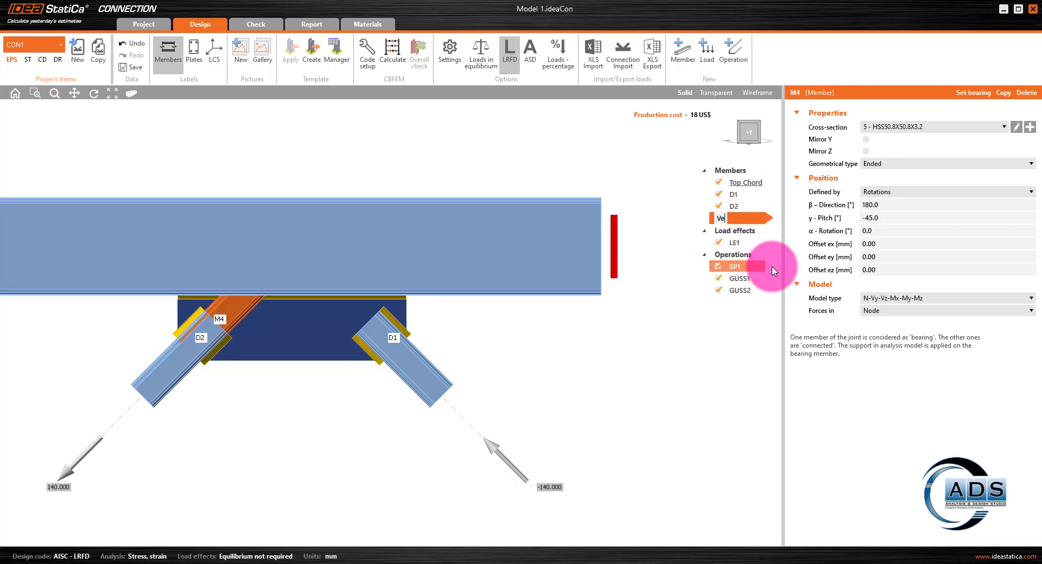
pyautogui.write('Ver')
pyautogui.click(734, 194)
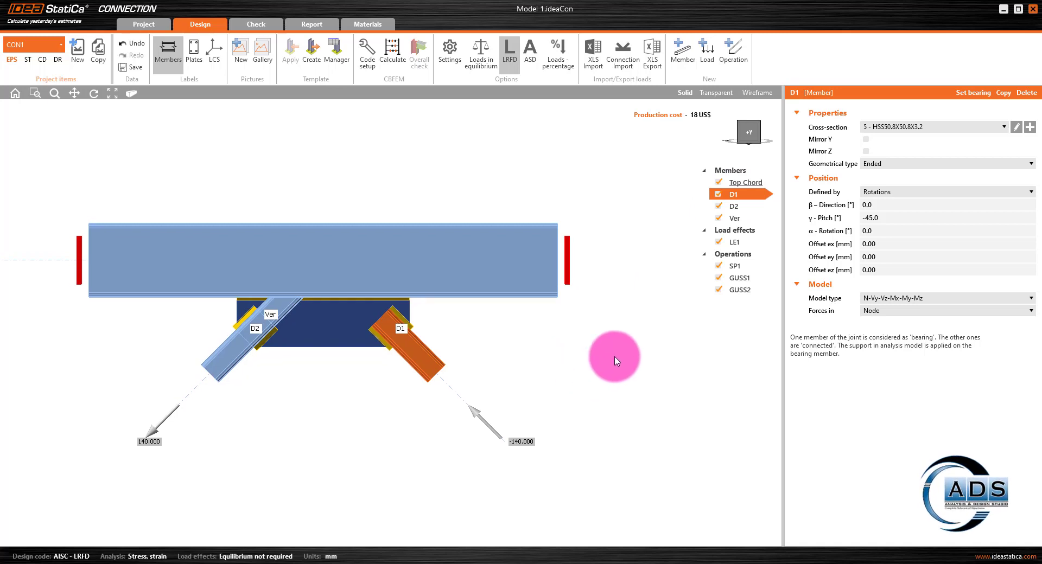
# Step: Switch to MIDAS Gen and query the truss nodes for the half-span and ridge height, then return to IDEA StatiCa
pyautogui.click(505, 265)
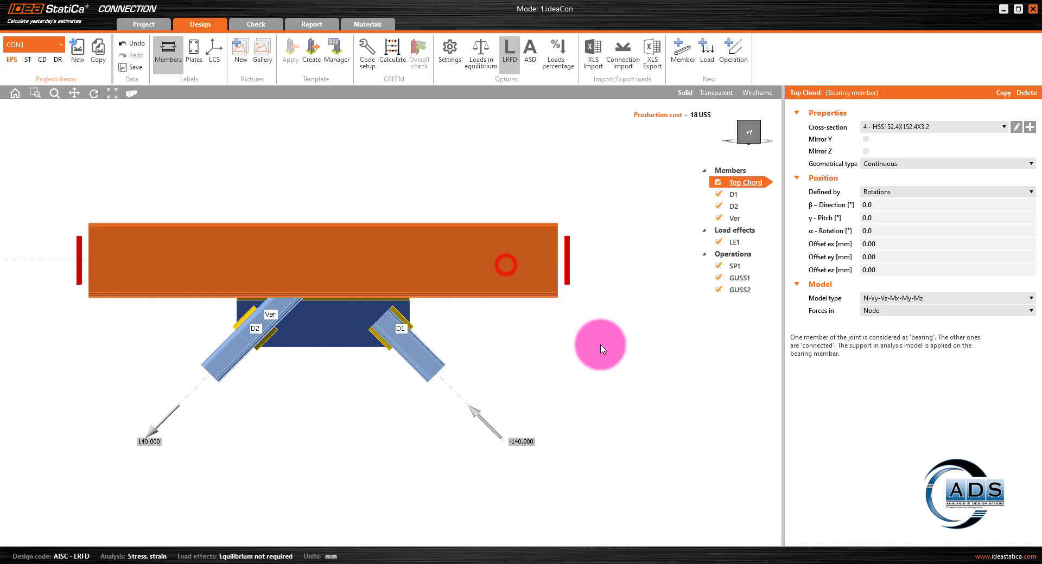
pyautogui.keyDown('ctrl'); pyautogui.moveTo(579, 483); pyautogui.dragTo(633, 388, button='middle'); pyautogui.keyUp('ctrl')
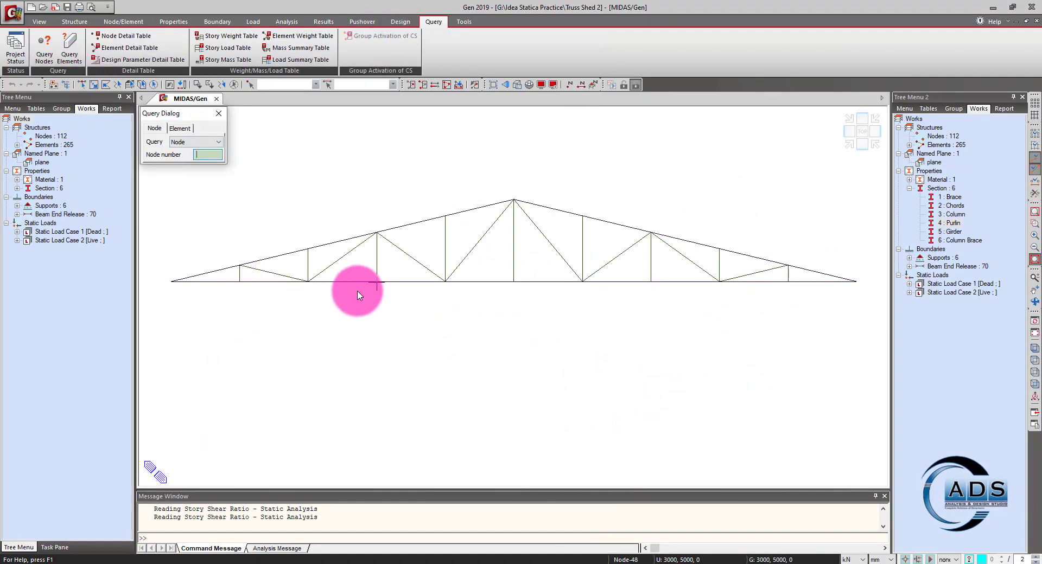
pyautogui.click(172, 281)
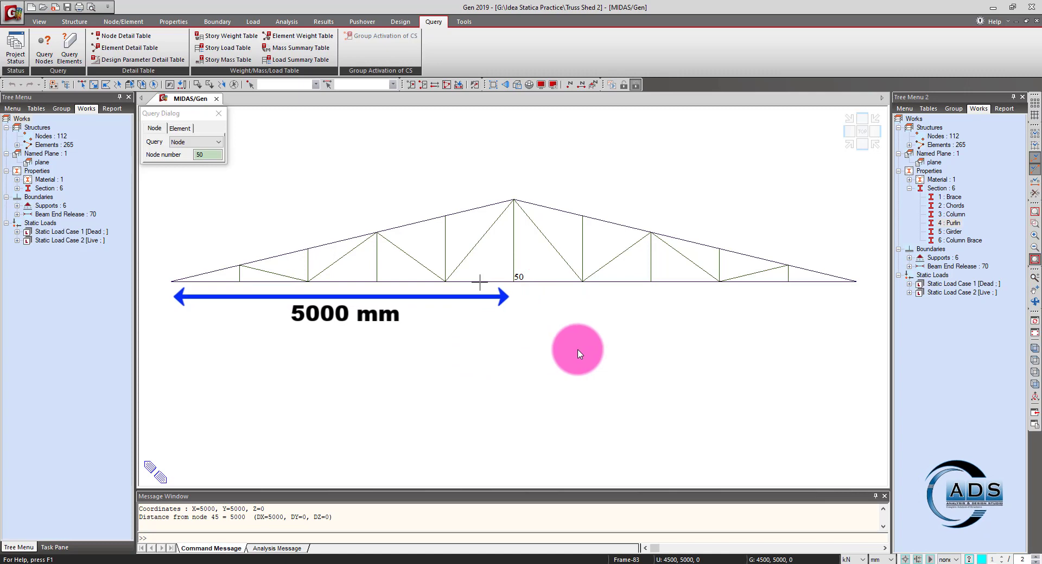
pyautogui.click(518, 281)
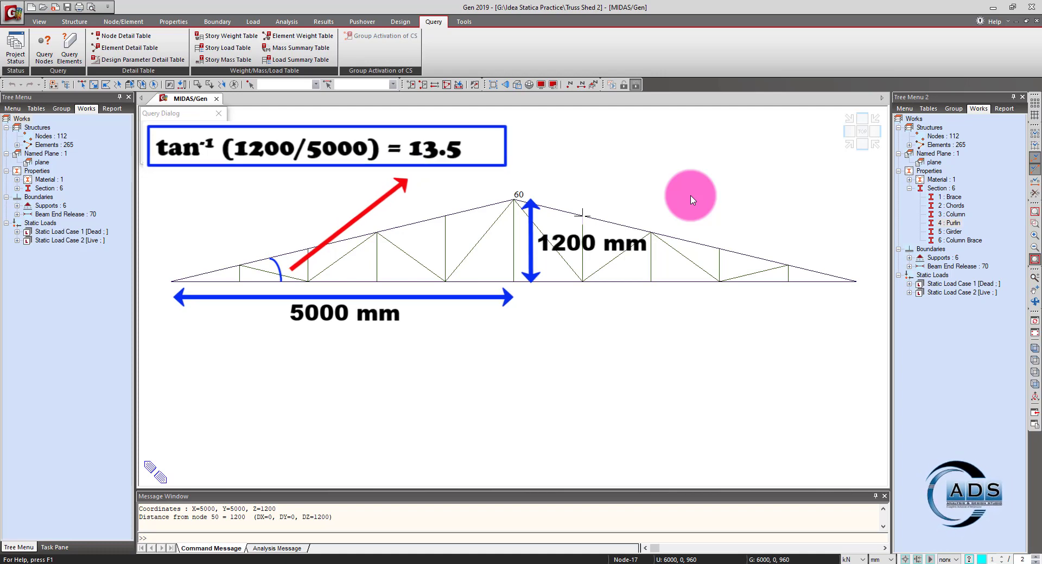
pyautogui.click(220, 116)
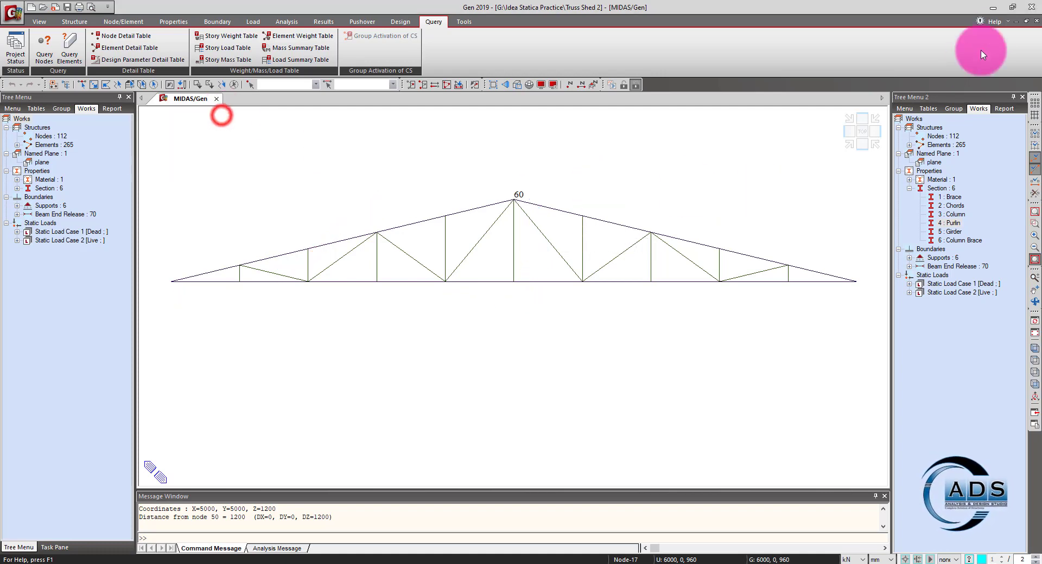
pyautogui.click(989, 9)
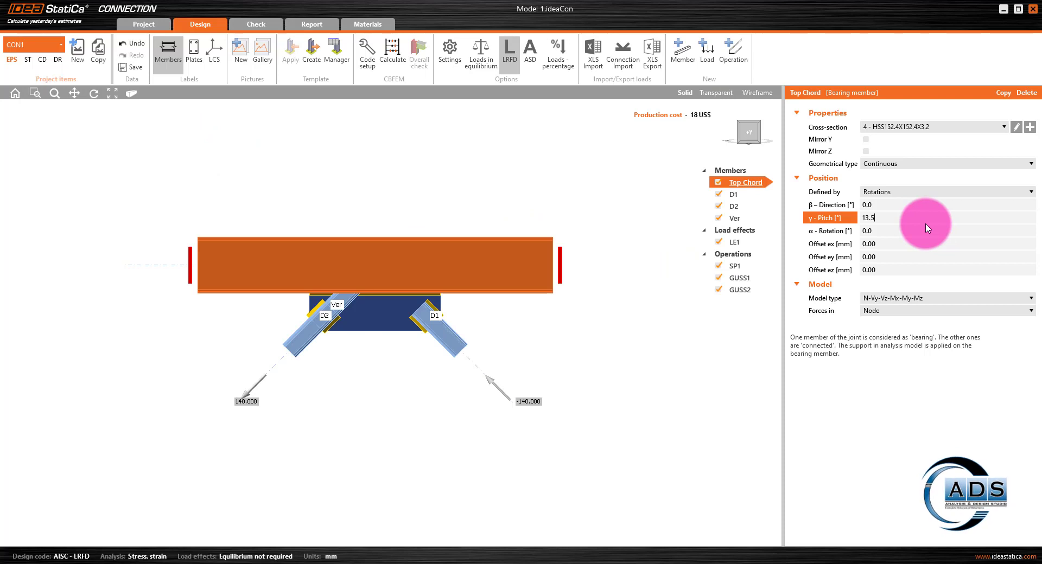
# Step: Set the pitch of the Top Chord member to 13.5°
pyautogui.write('13.5')
pyautogui.press('Return')
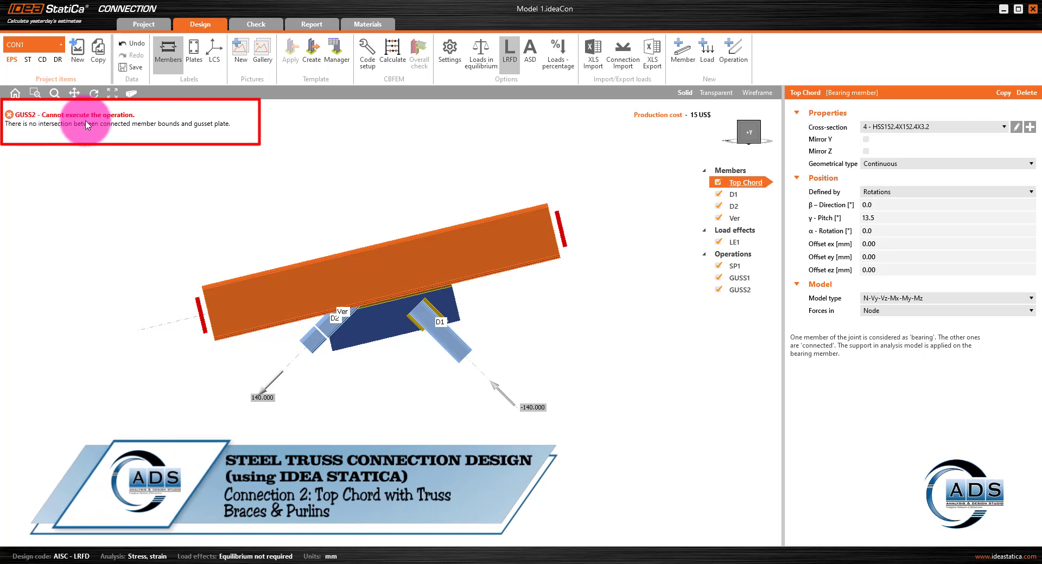
pyautogui.scroll(5, 346, 341)
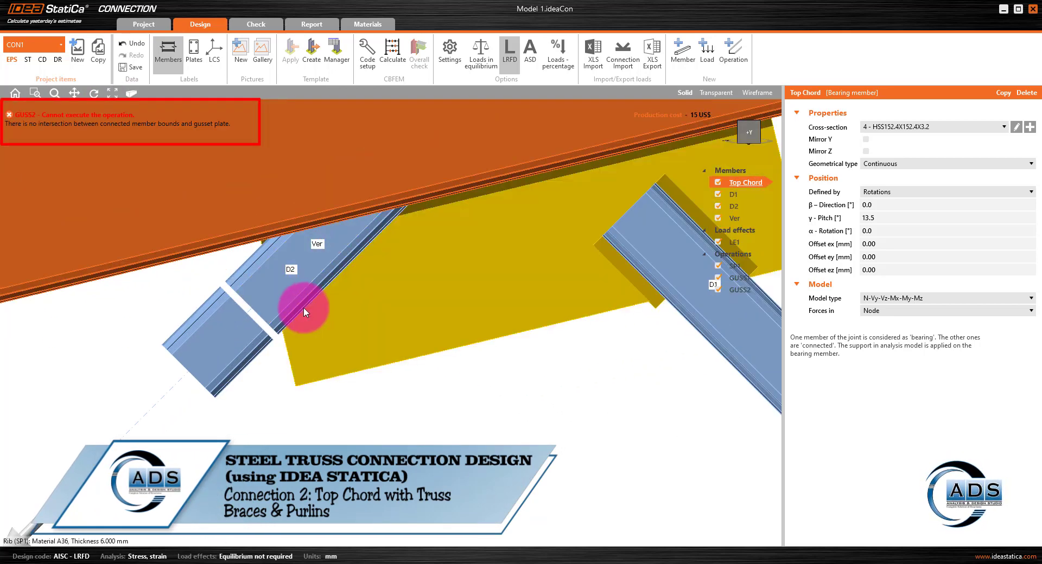
pyautogui.scroll(-5, 296, 306)
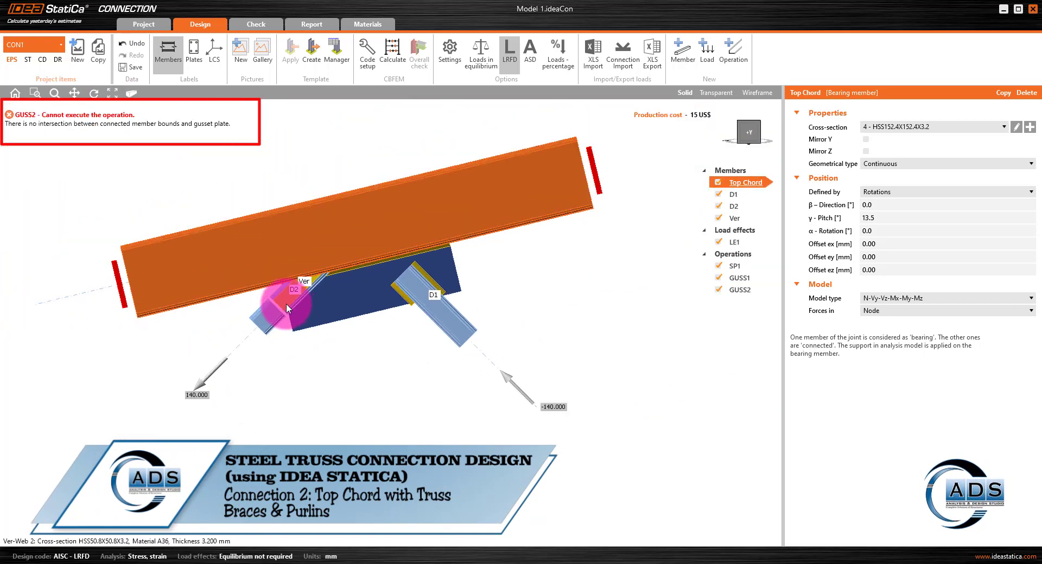
# Step: Temporarily hide the Ver member to examine how diagonals D1 and D2 meet the plate below the chord
pyautogui.click(719, 218)
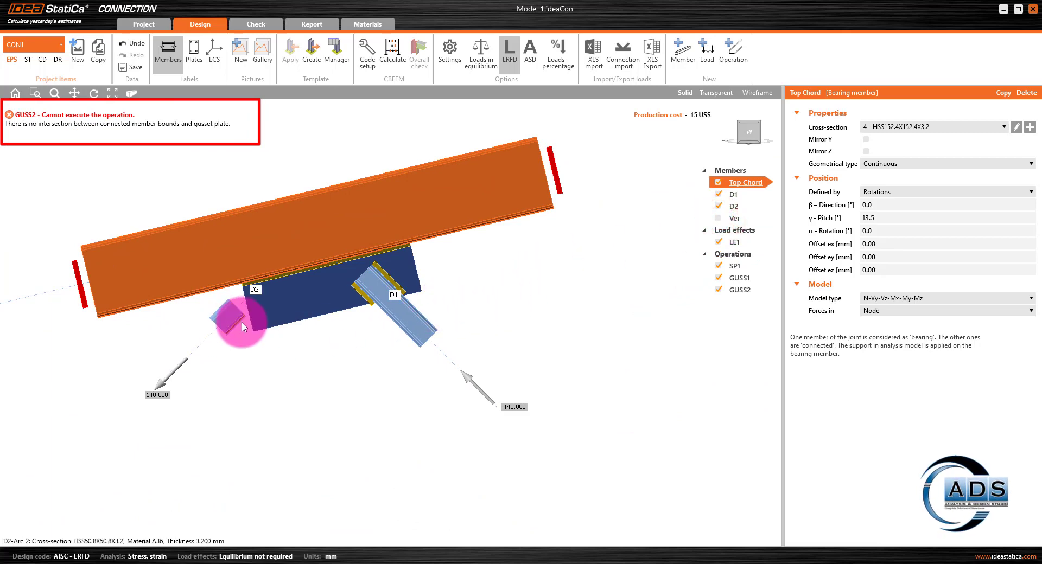
pyautogui.scroll(3, 242, 327)
pyautogui.scroll(-3, 288, 324)
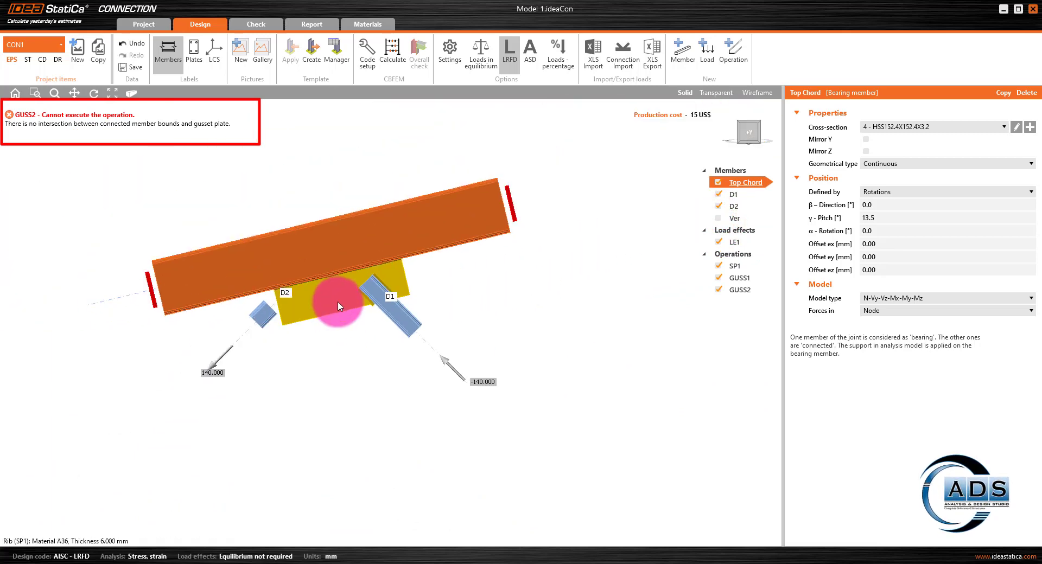
pyautogui.moveTo(558, 326); pyautogui.dragTo(565, 328, button='middle')
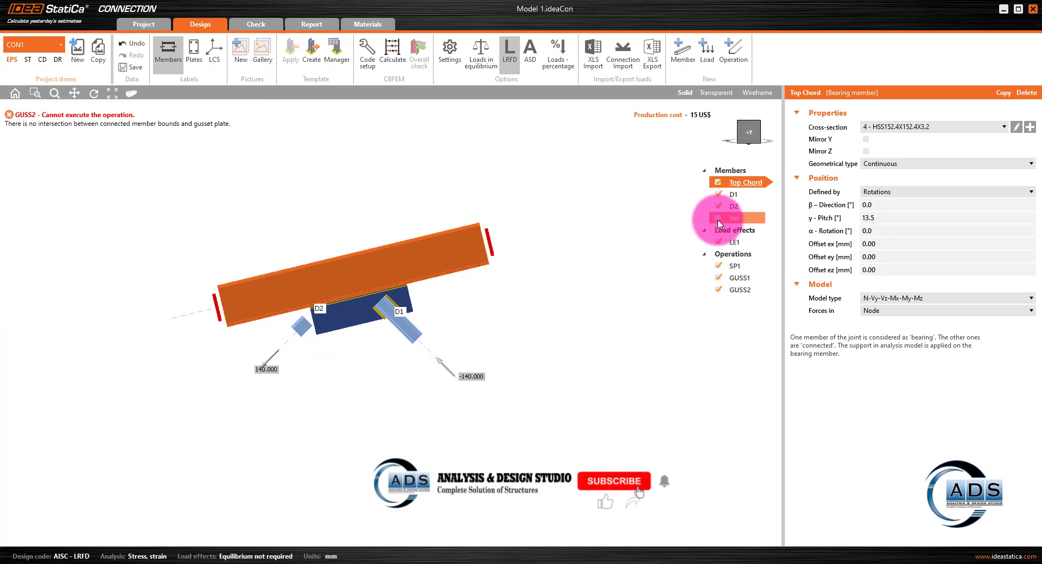
# Step: Switch to MIDAS Gen and query the truss nodes for the diagonal's horizontal and vertical distances, and return to IDEA StatiCa
pyautogui.click(733, 194)
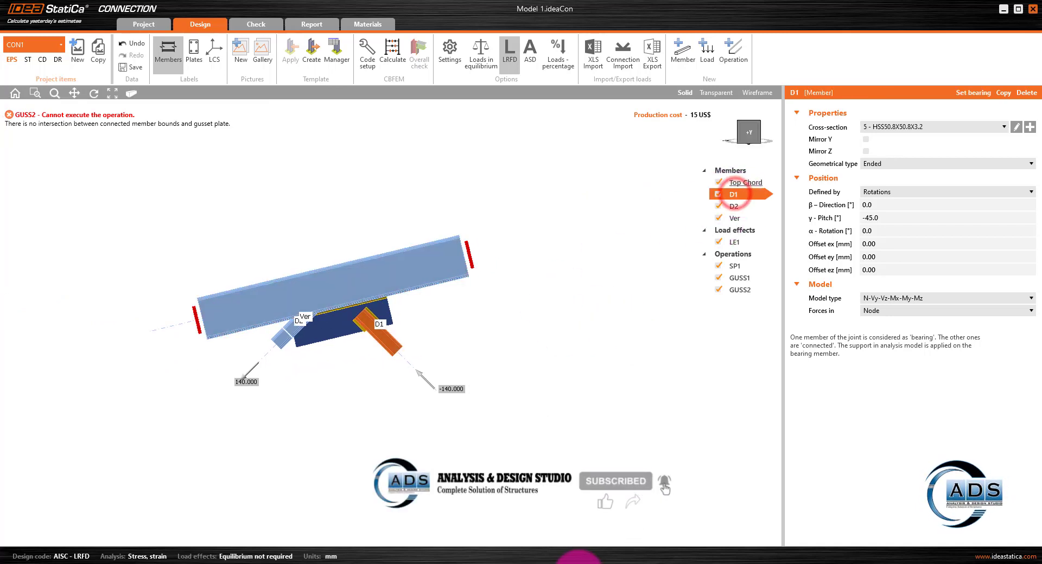
pyautogui.click(577, 561)
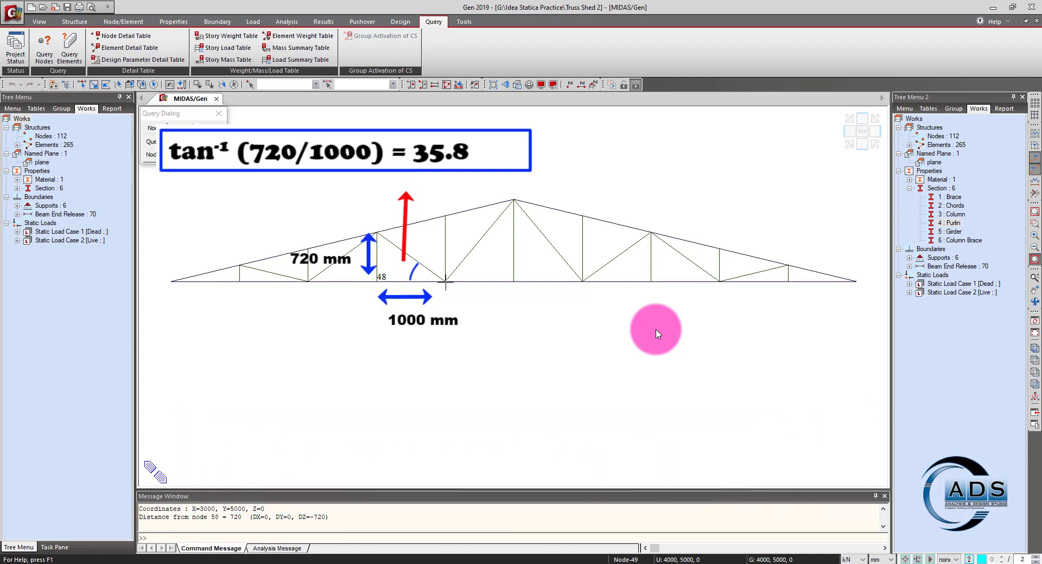
pyautogui.click(325, 284)
pyautogui.click(381, 283)
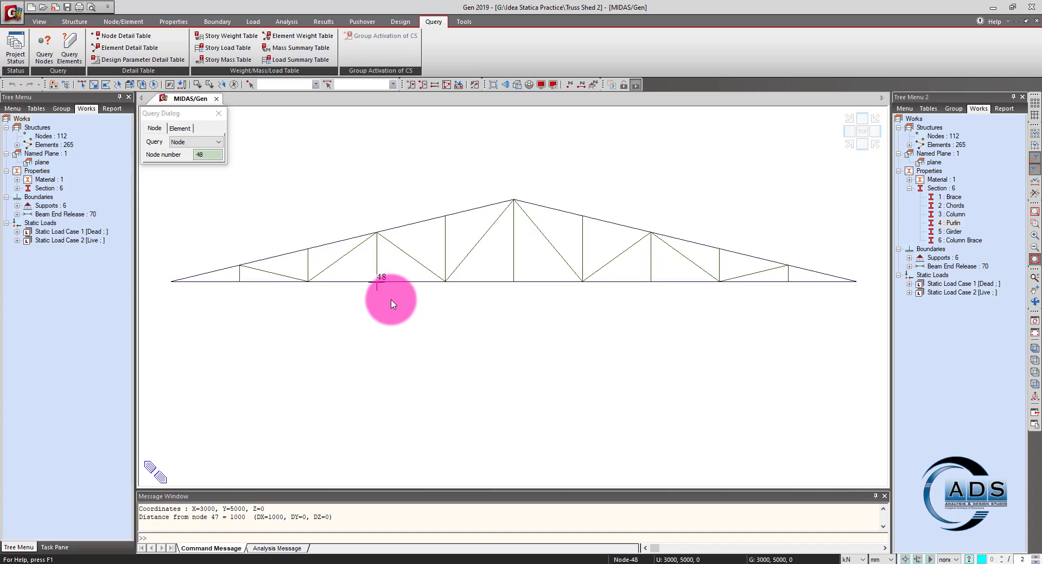
pyautogui.click(218, 113)
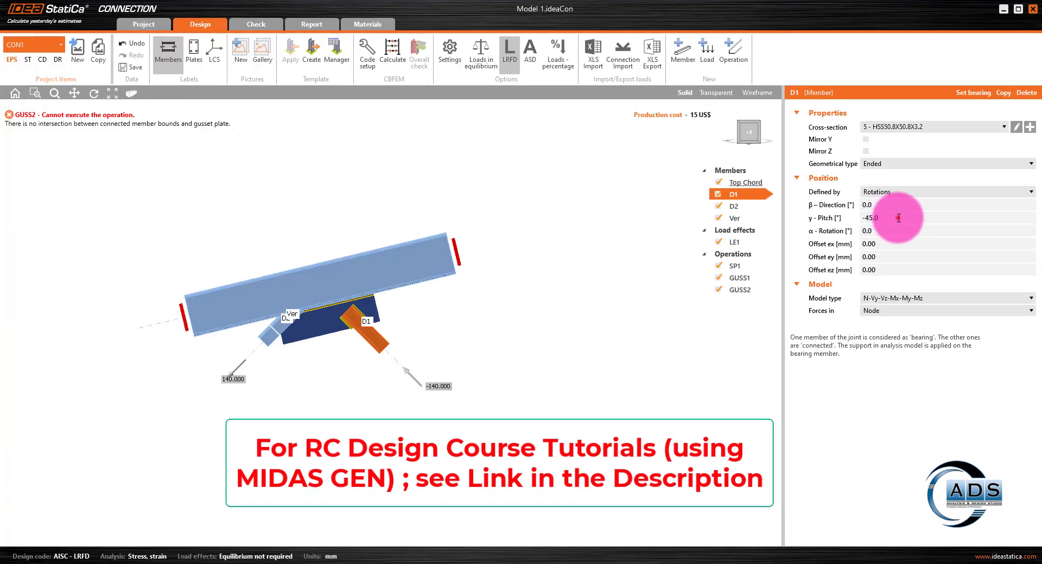
# Step: Set the pitch of both diagonals D1 and D2 to -35.8°
pyautogui.click(898, 218)
pyautogui.write('-35.8')
pyautogui.press('Tab')
pyautogui.click(740, 206)
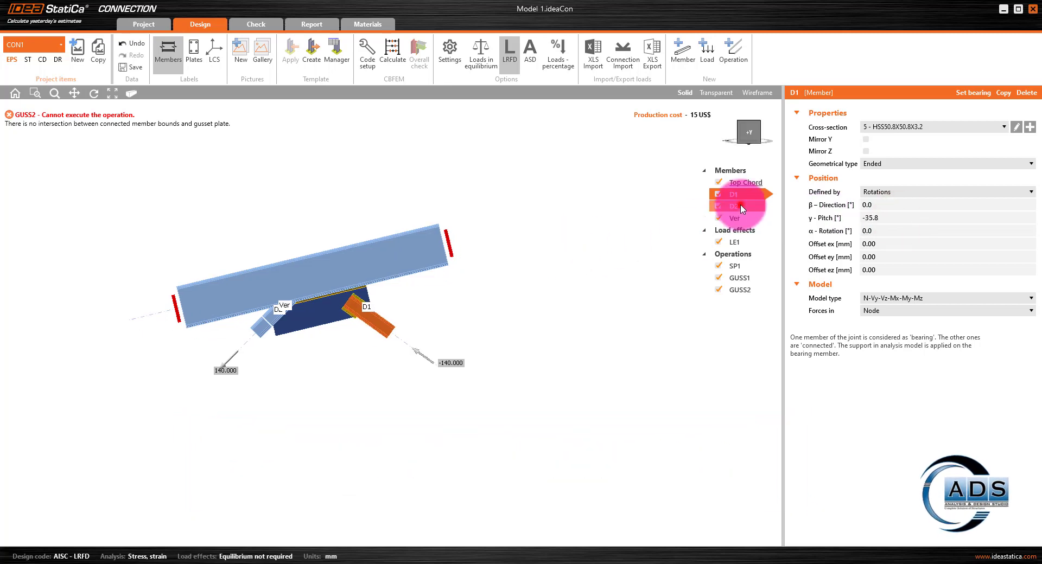
pyautogui.click(741, 209)
pyautogui.click(809, 215)
pyautogui.write('-38.')
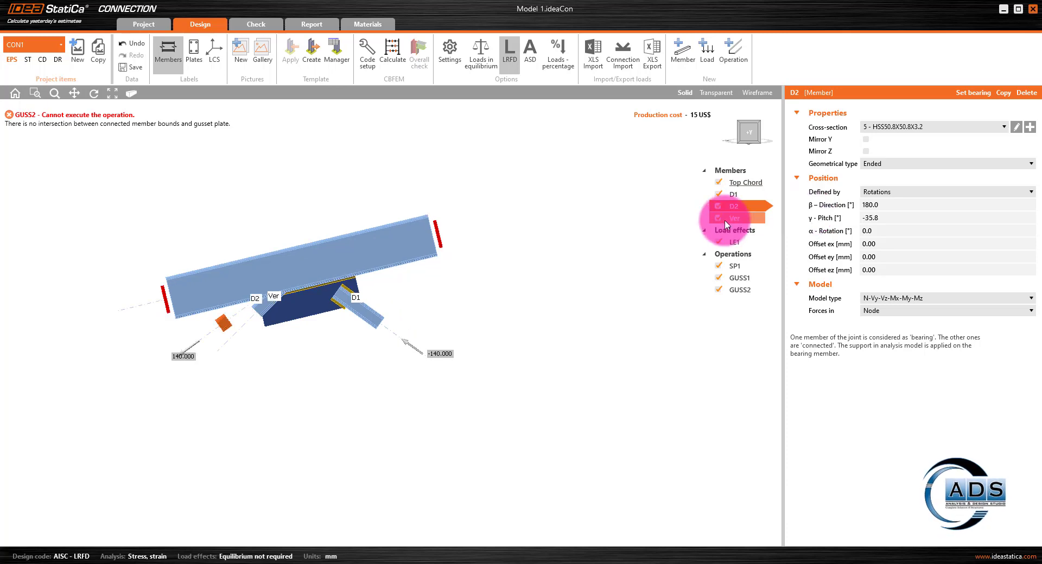
# Step: Set the Ver member's direction to 0.0° and its pitch to -90°
pyautogui.click(797, 206)
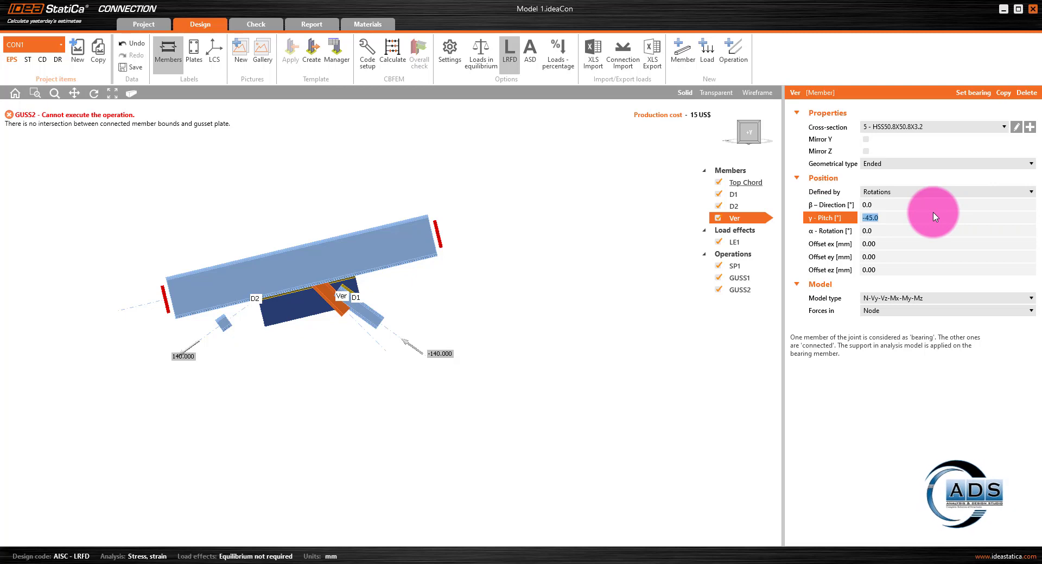
pyautogui.click(805, 215)
pyautogui.write('-90')
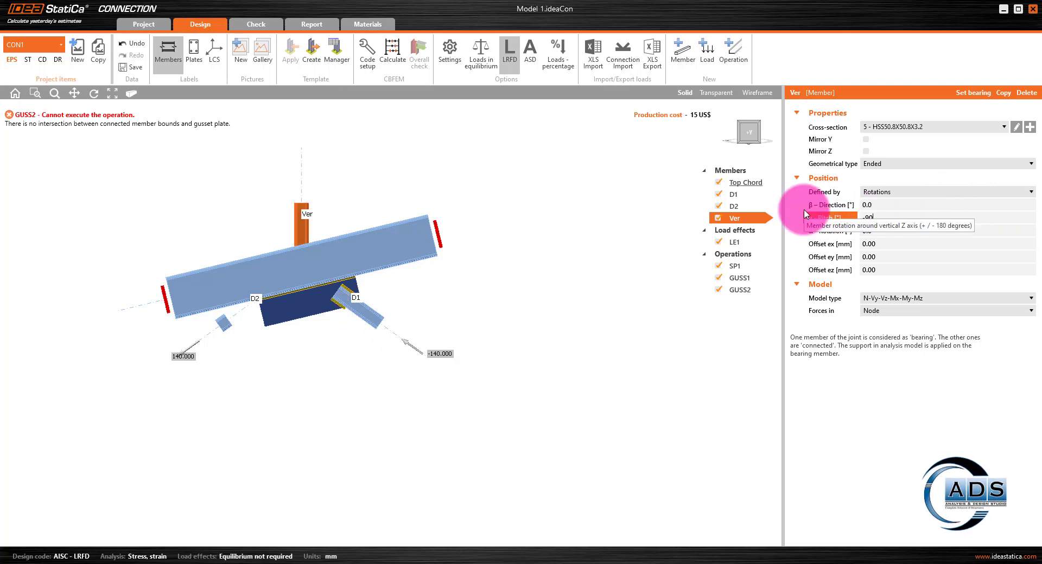
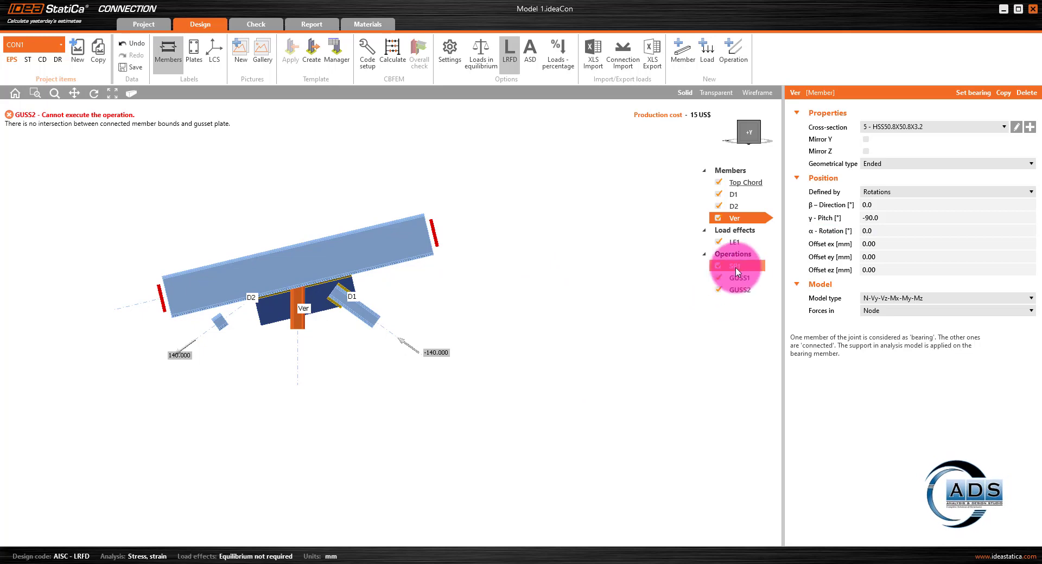
# Step: Change the origin of stiffening plate SP1 to Joint
pyautogui.moveTo(606, 315); pyautogui.dragTo(608, 309, button='middle')
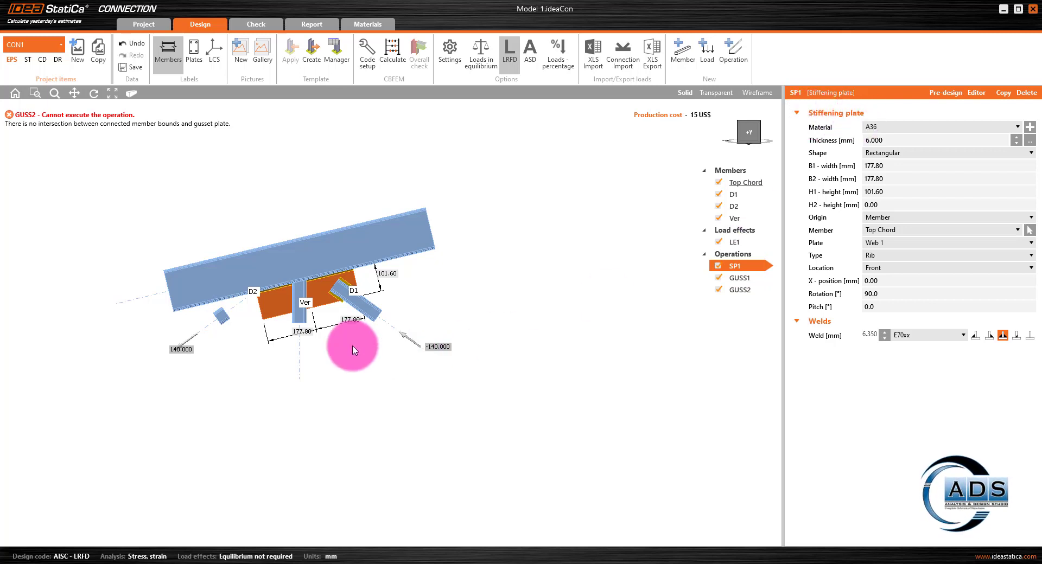
pyautogui.moveTo(523, 290); pyautogui.dragTo(553, 295, button='middle')
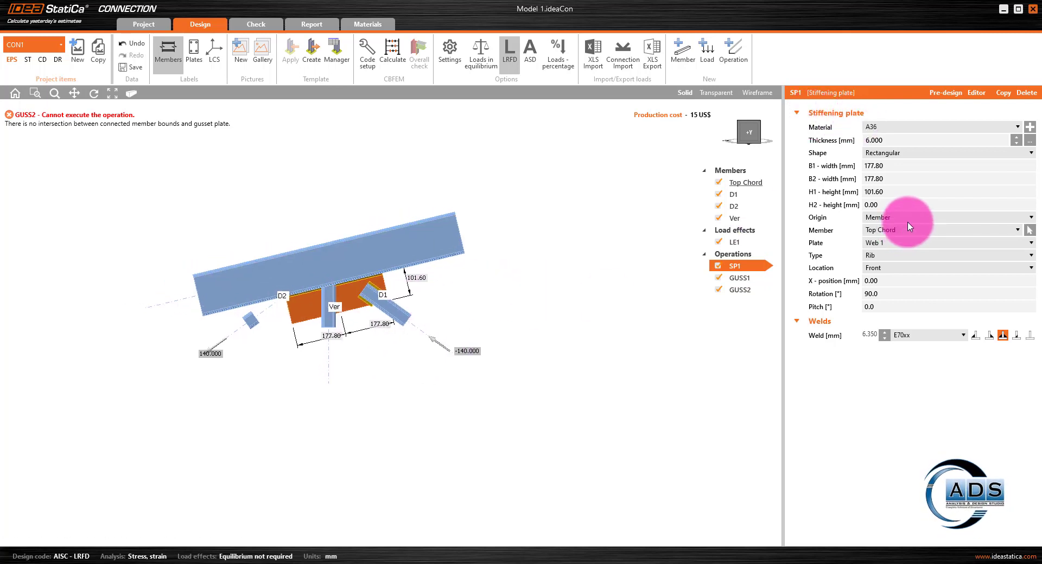
pyautogui.click(899, 217)
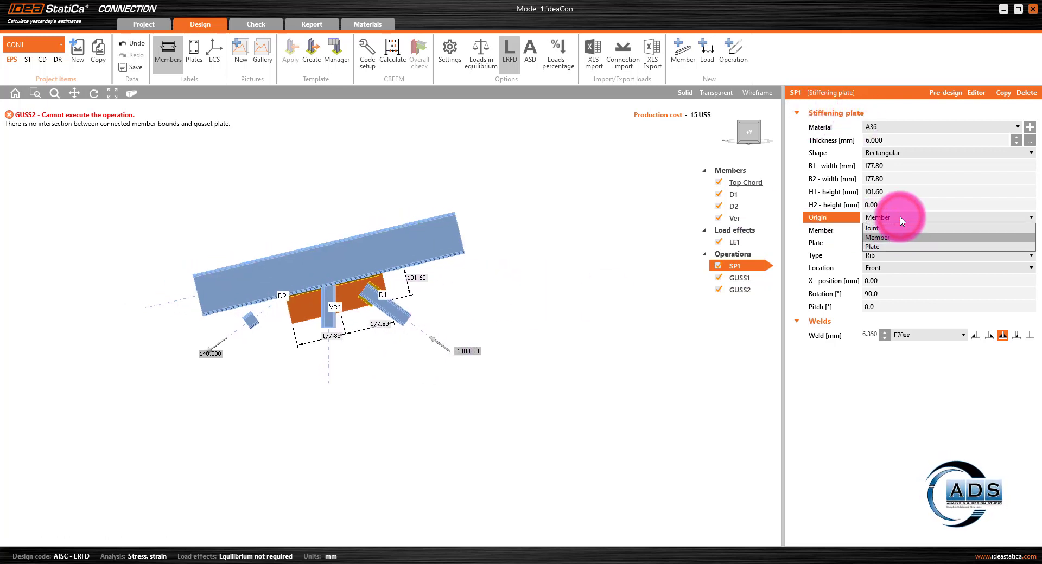
pyautogui.click(892, 229)
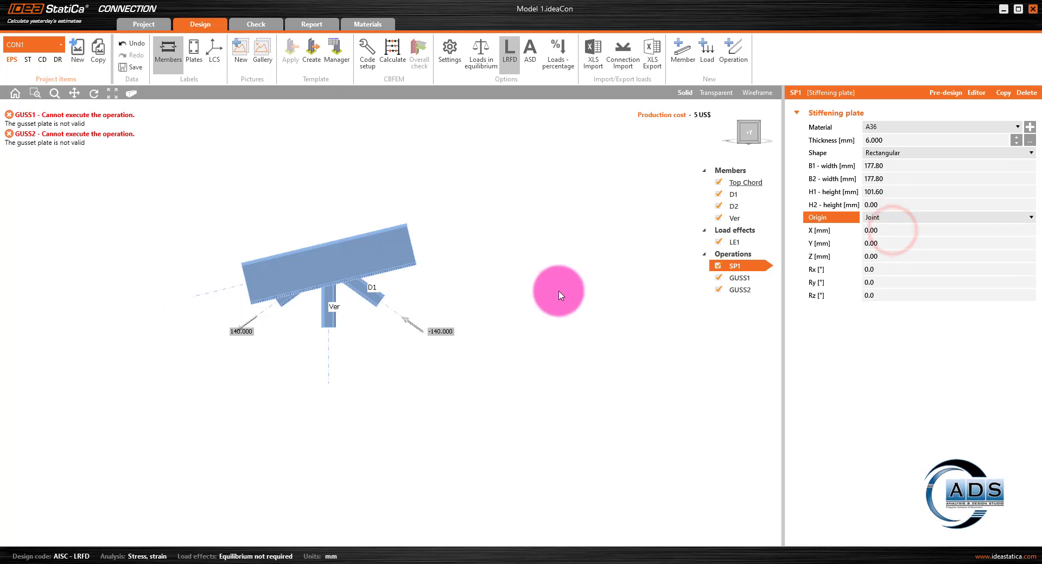
pyautogui.moveTo(516, 262); pyautogui.dragTo(512, 272, button='middle')
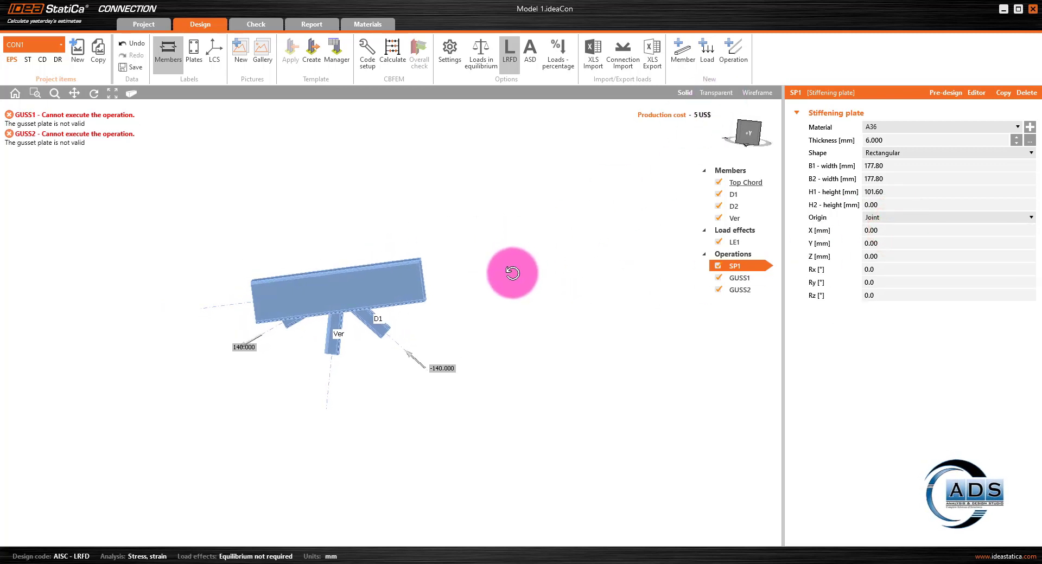
# Step: Display the connection model as transparent and examine the plate's position inside the Top Chord
pyautogui.click(716, 96)
pyautogui.moveTo(383, 311); pyautogui.dragTo(468, 281, button='middle')
pyautogui.scroll(6, 362, 280)
pyautogui.scroll(-4, 392, 278)
pyautogui.click(391, 277)
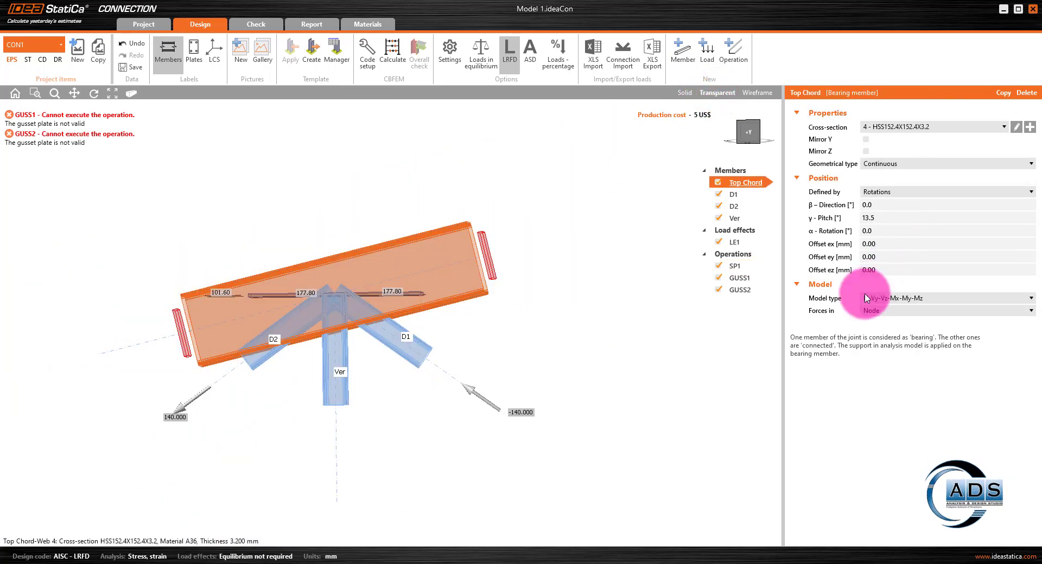
# Step: Rotate stiffening plate SP1 by 90° about X (Rx) and 13.5° about Z (Rz)
pyautogui.click(722, 266)
pyautogui.click(902, 269)
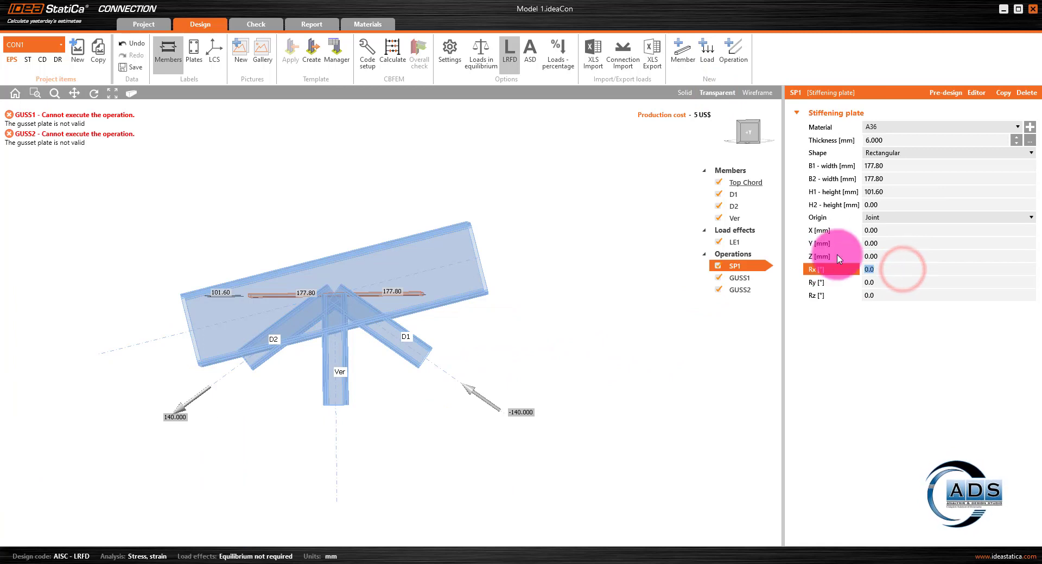
pyautogui.press('Return')
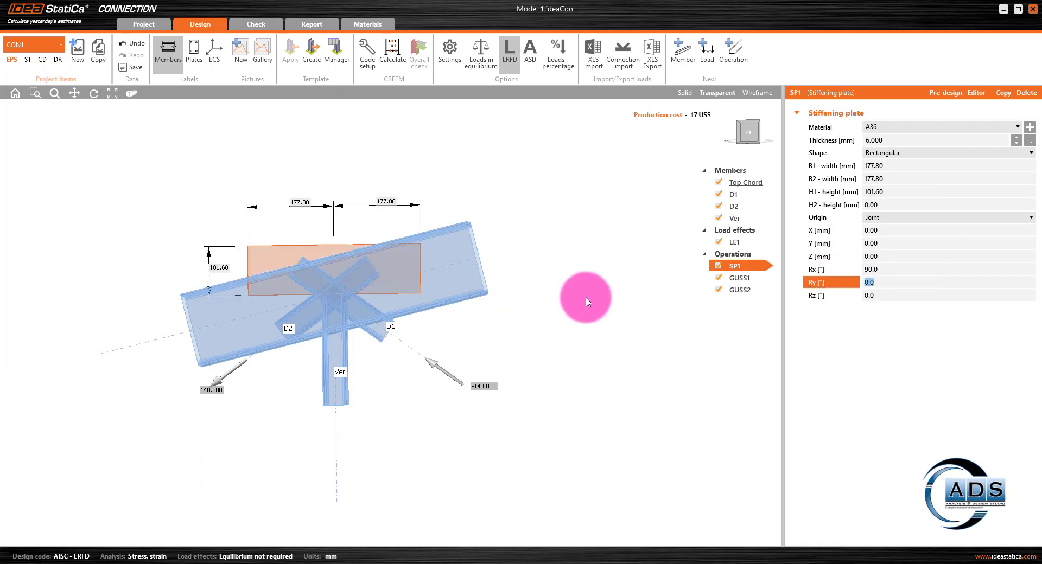
pyautogui.click(888, 296)
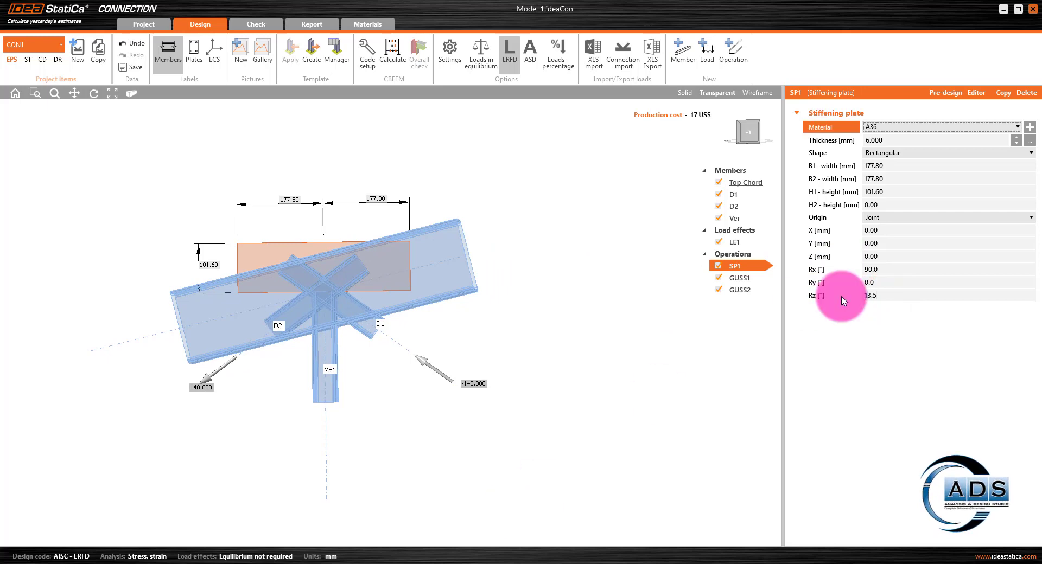
# Step: Position stiffening plate SP1 at X 50 mm and Z -170 mm from the joint
pyautogui.click(891, 230)
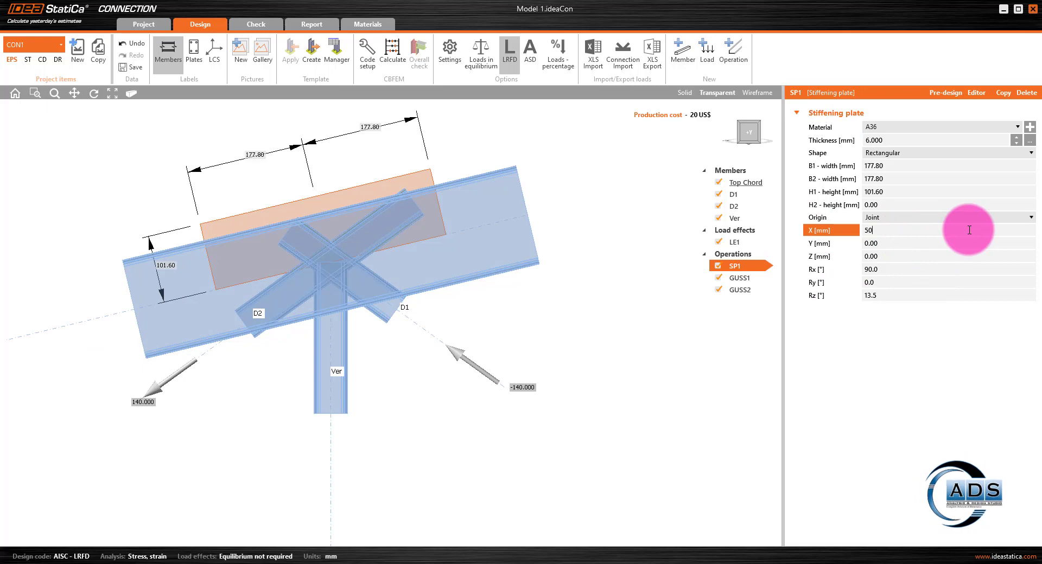
pyautogui.press('Tab')
pyautogui.click(901, 255)
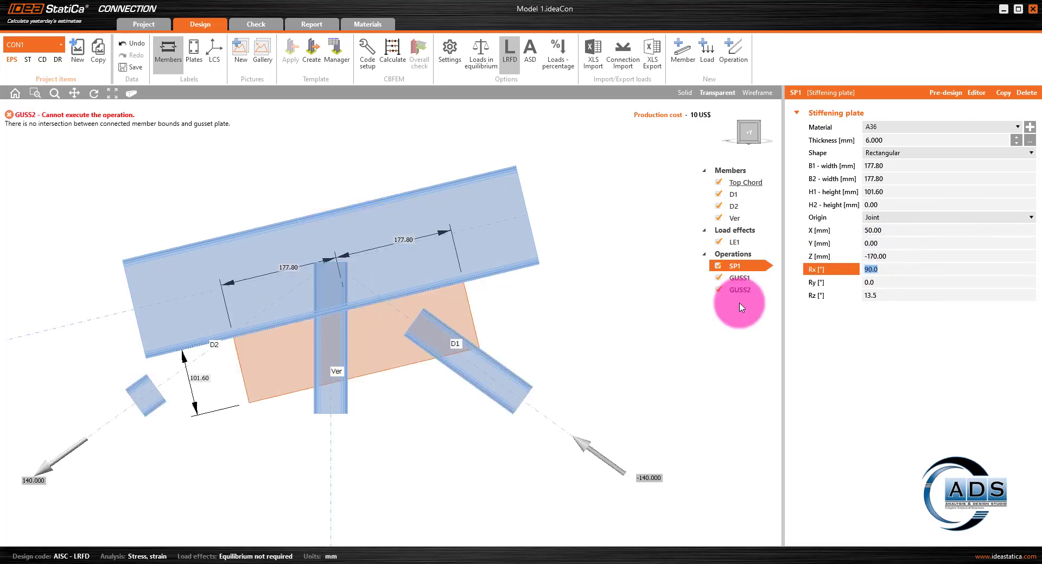
# Step: Try Z positions of -150 mm and -155 mm for stiffening plate SP1, checking its edge against the chord
pyautogui.click(890, 231)
pyautogui.click(884, 254)
pyautogui.click(906, 246)
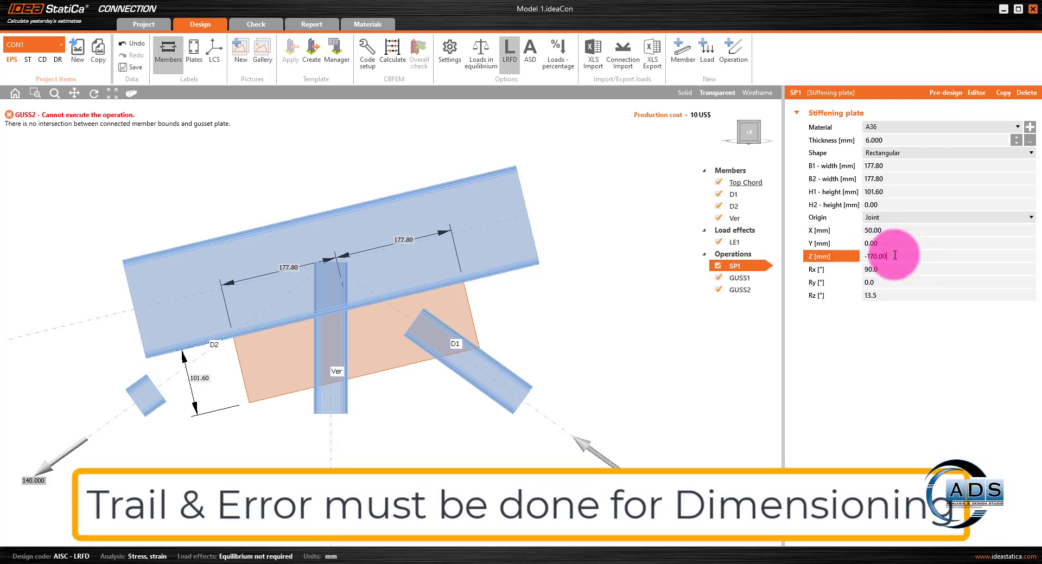
pyautogui.doubleClick(914, 261)
pyautogui.write('-150')
pyautogui.press('Tab')
pyautogui.scroll(5, 464, 275)
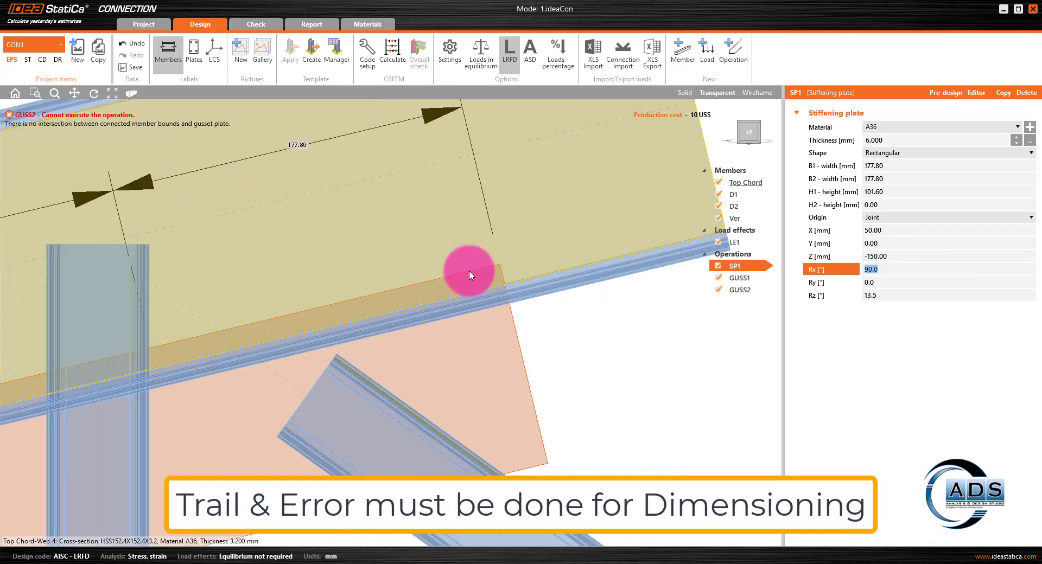
pyautogui.scroll(-2, 515, 298)
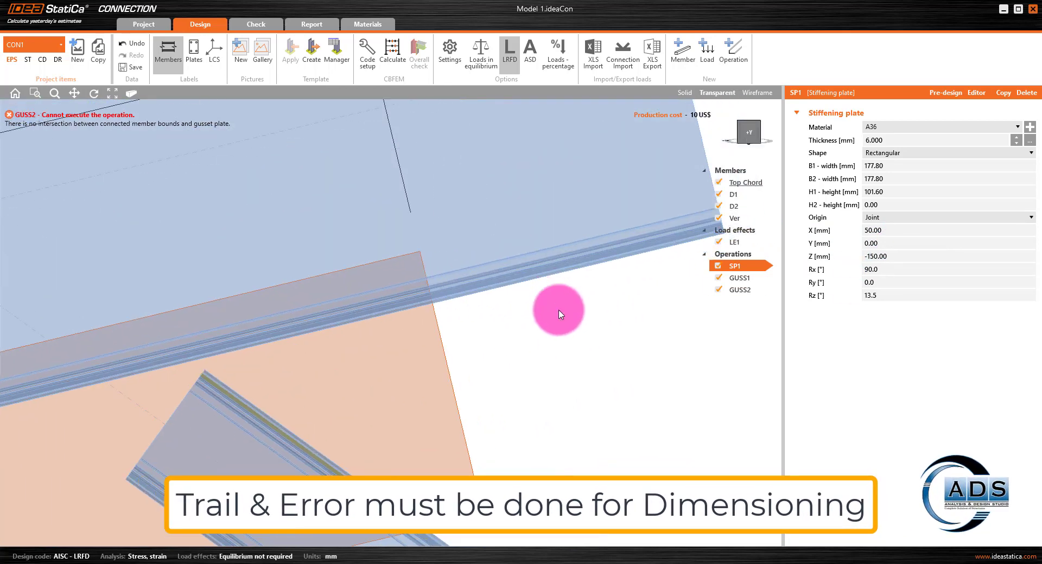
pyautogui.click(909, 257)
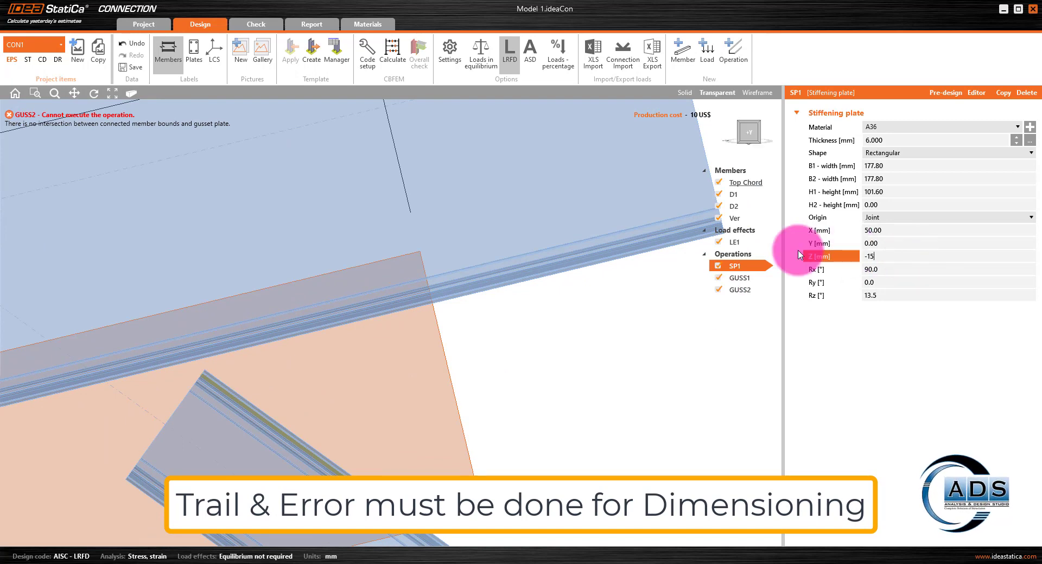
# Step: Set the Z position of stiffening plate SP1 back to -170 mm and check its edge against the chord
pyautogui.click(906, 251)
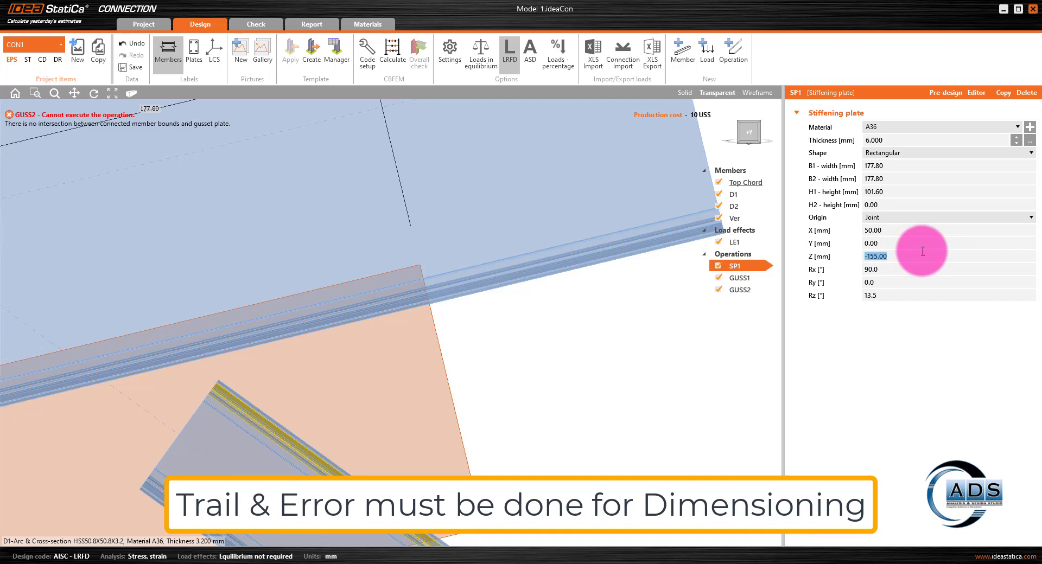
pyautogui.write('-170')
pyautogui.press('Tab')
pyautogui.scroll(2, 460, 282)
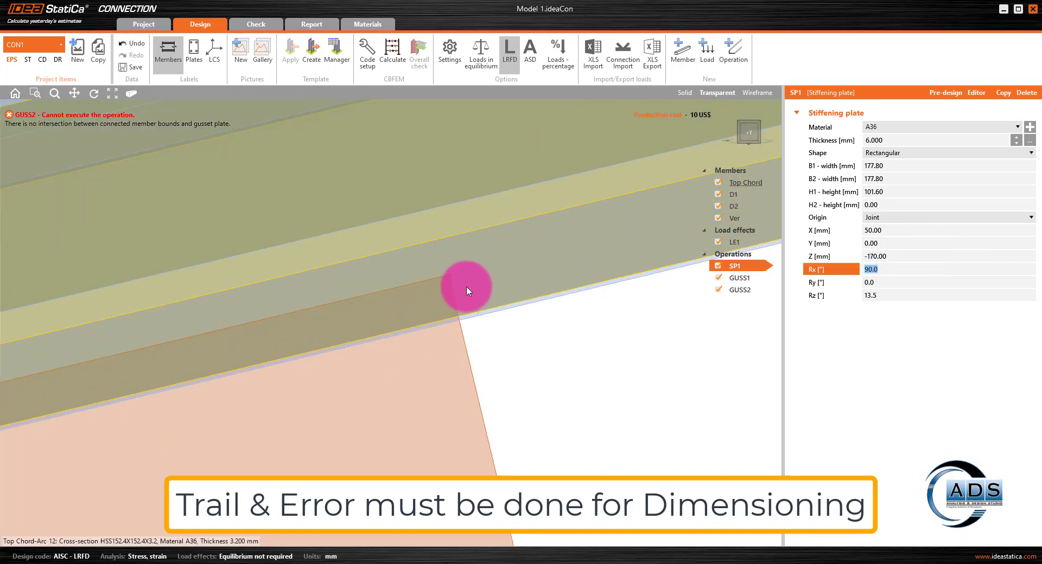
pyautogui.scroll(-5, 429, 293)
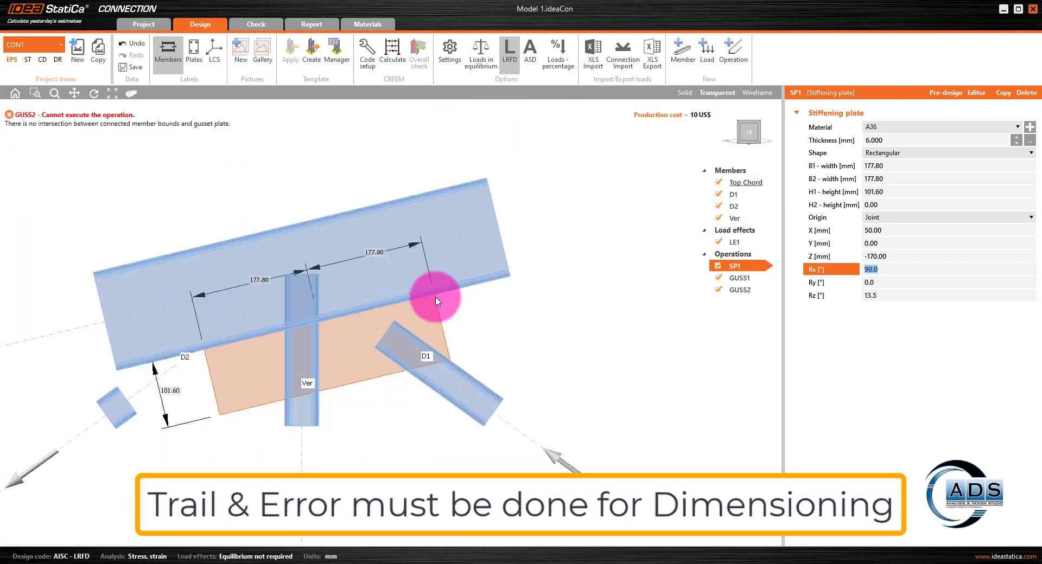
# Step: Set the B1 width of stiffening plate SP1 to 350 mm
pyautogui.moveTo(551, 311); pyautogui.dragTo(595, 304, button='middle')
pyautogui.scroll(-2, 545, 312)
pyautogui.scroll(3, 545, 316)
pyautogui.click(912, 165)
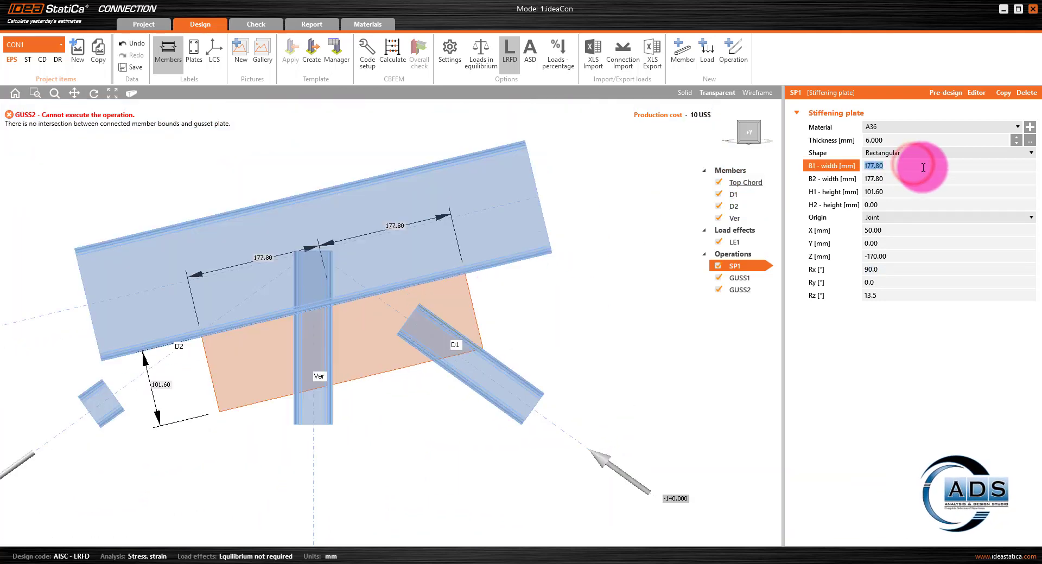
pyautogui.press('Return')
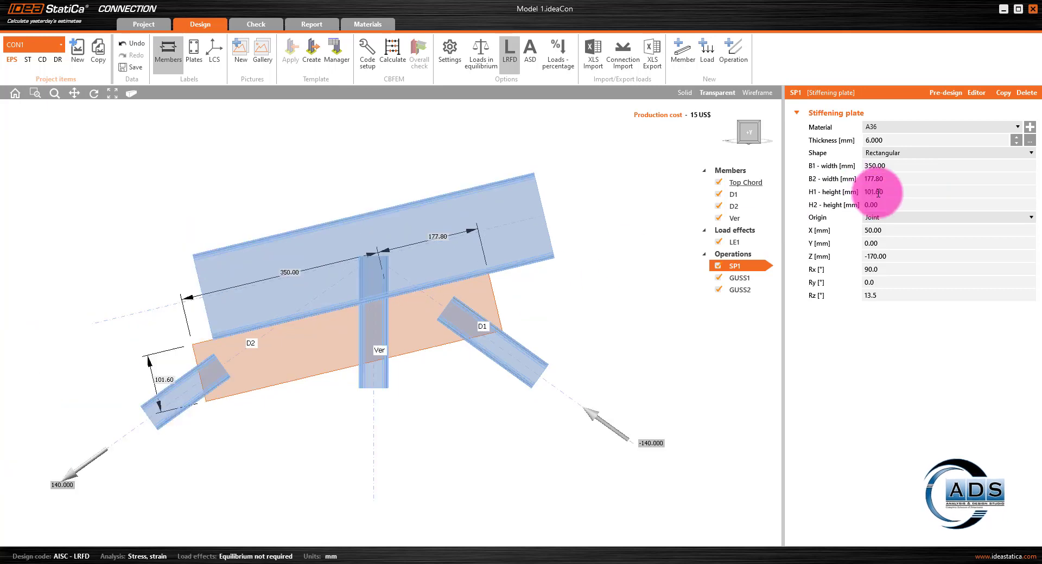
# Step: Set the B2 width of stiffening plate SP1 to 150 mm and its H1 height to 100 mm
pyautogui.click(901, 180)
pyautogui.write('150')
pyautogui.press('Tab')
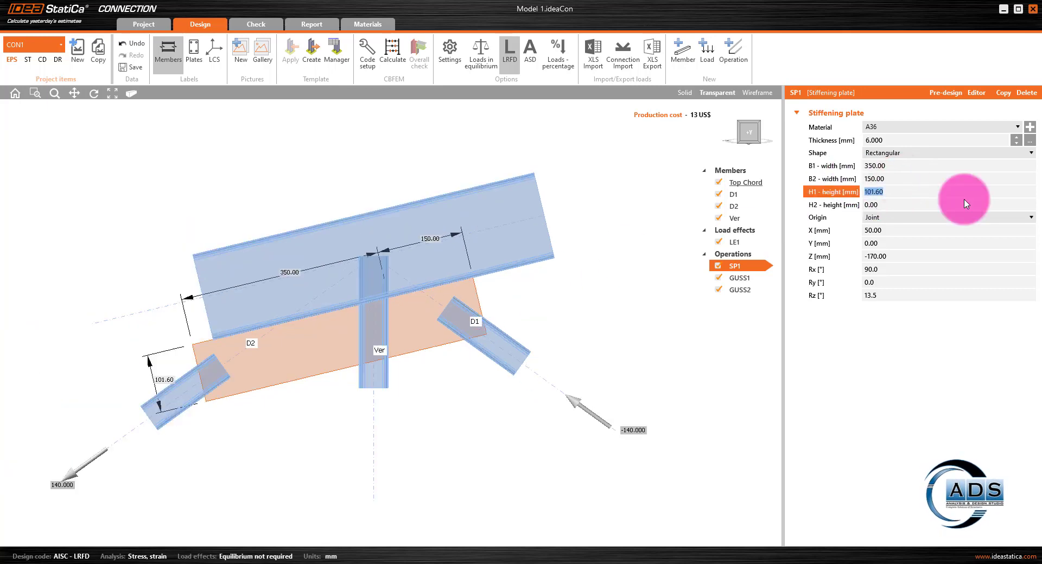
pyautogui.press('Tab')
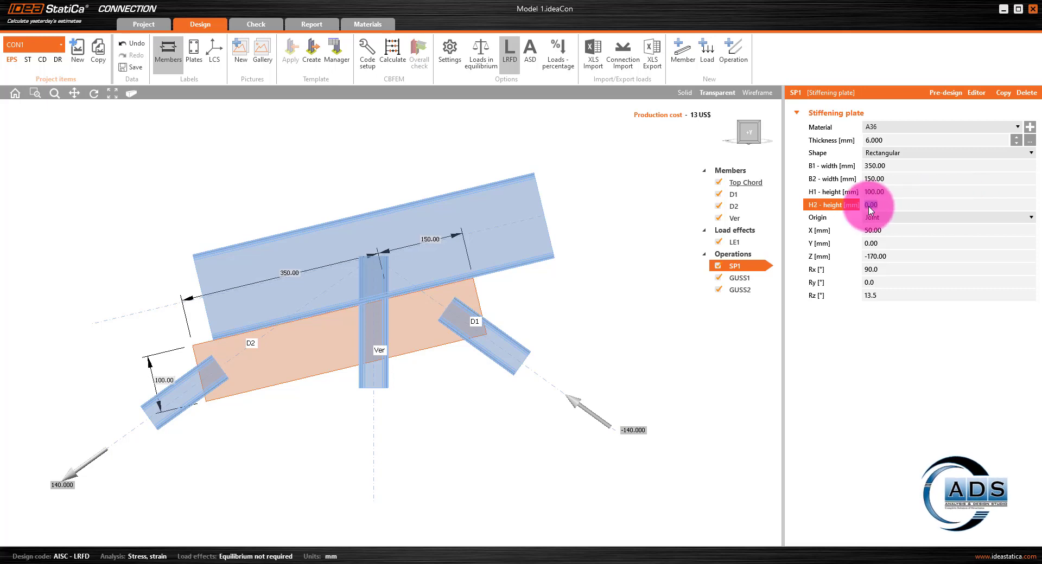
# Step: Try an H2 height of 50 mm for stiffening plate SP1, check its fit at brace D2, and restore it to 0
pyautogui.click(895, 206)
pyautogui.write('50')
pyautogui.press('Tab')
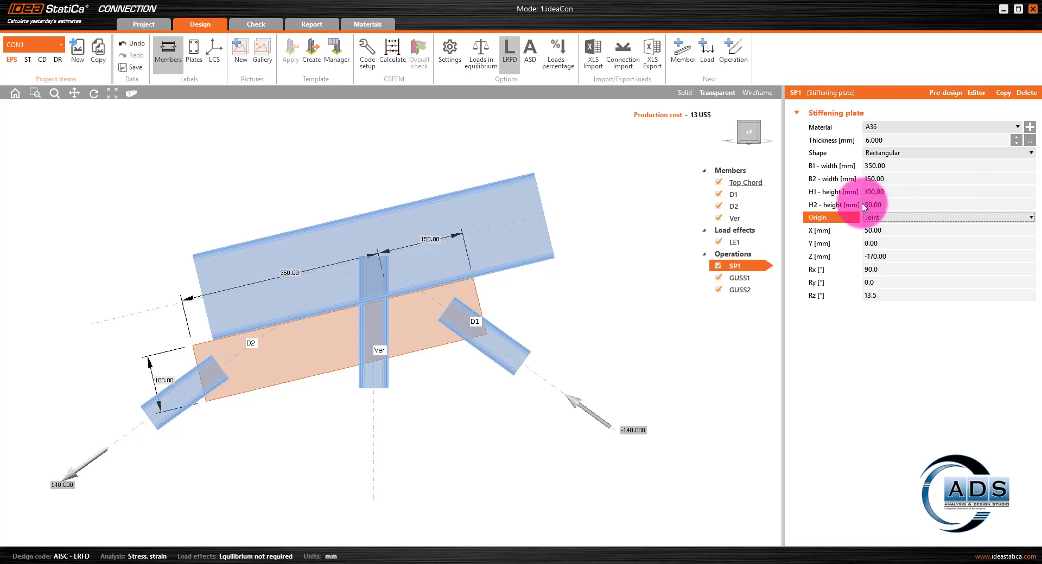
pyautogui.scroll(3, 220, 396)
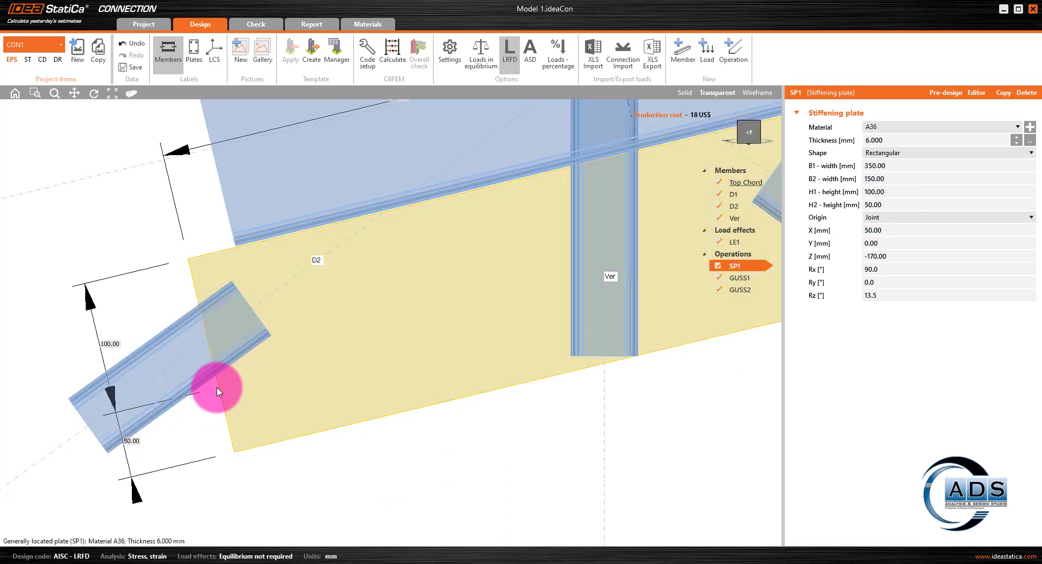
pyautogui.moveTo(217, 391); pyautogui.dragTo(252, 384, button='middle')
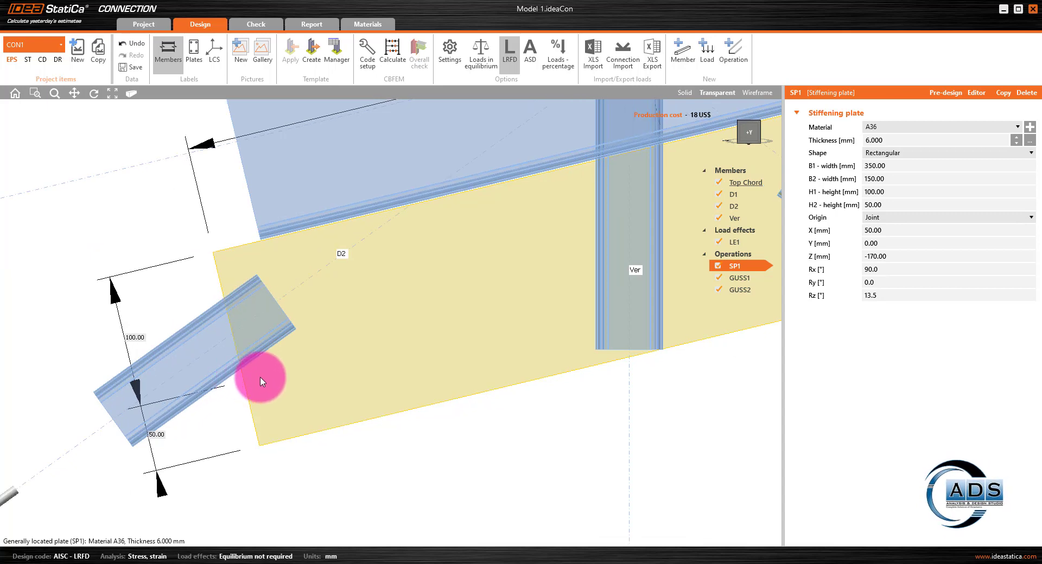
pyautogui.click(900, 206)
pyautogui.click(814, 210)
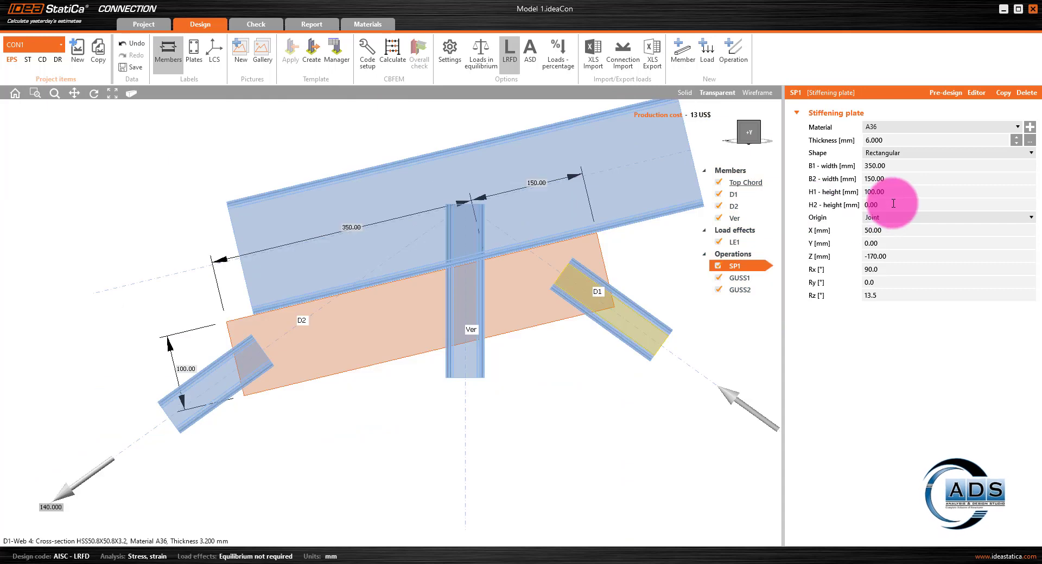
# Step: Set the B1 width of stiffening plate SP1 to 370 mm
pyautogui.doubleClick(893, 167)
pyautogui.write('370')
pyautogui.press('Tab')
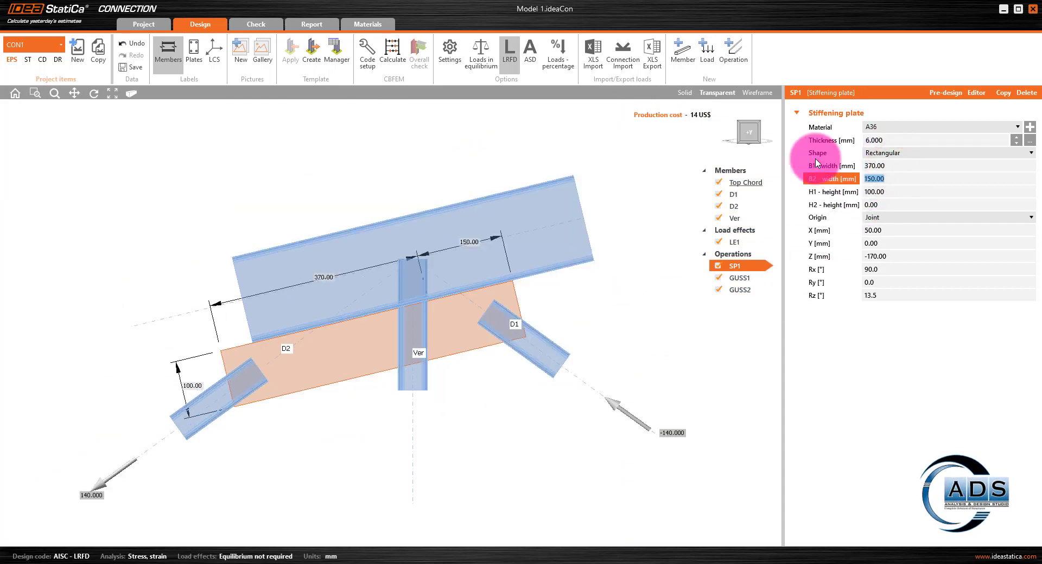
# Step: Set the gap to 25 mm and the member weld size to 6 mm in gusset operations GUSS1 and GUSS2
pyautogui.click(747, 282)
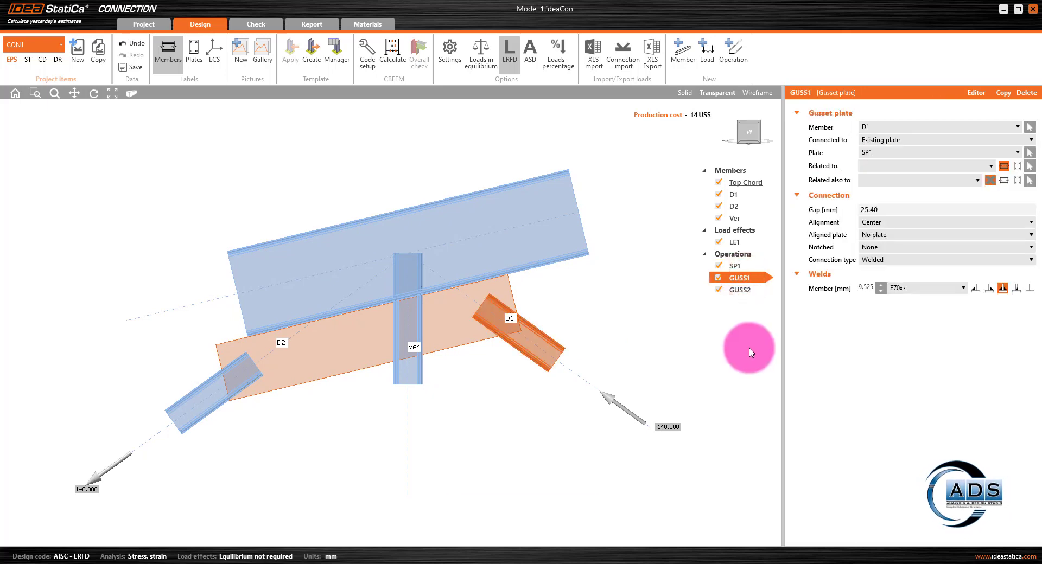
pyautogui.click(687, 91)
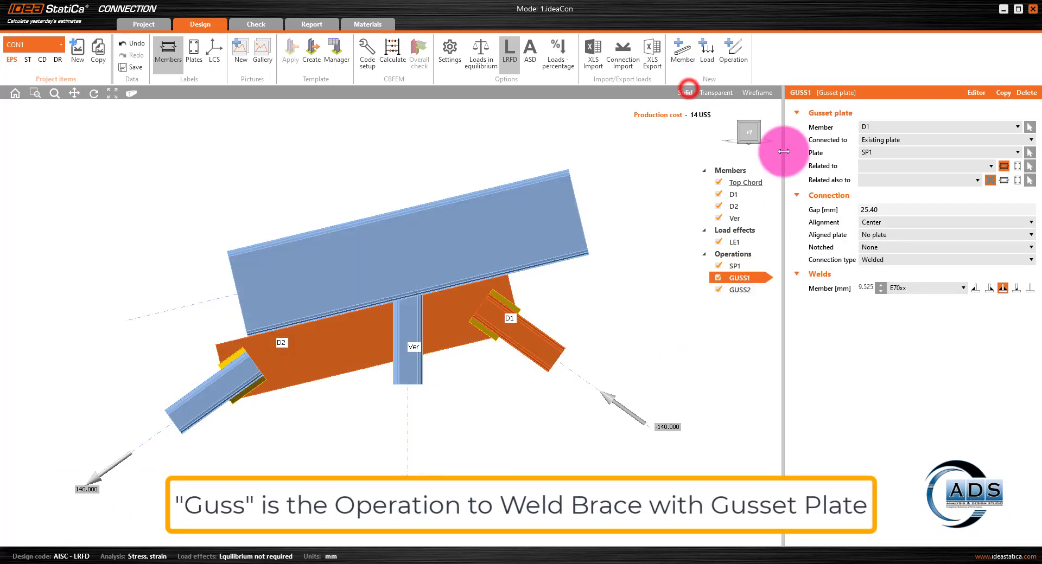
pyautogui.click(751, 135)
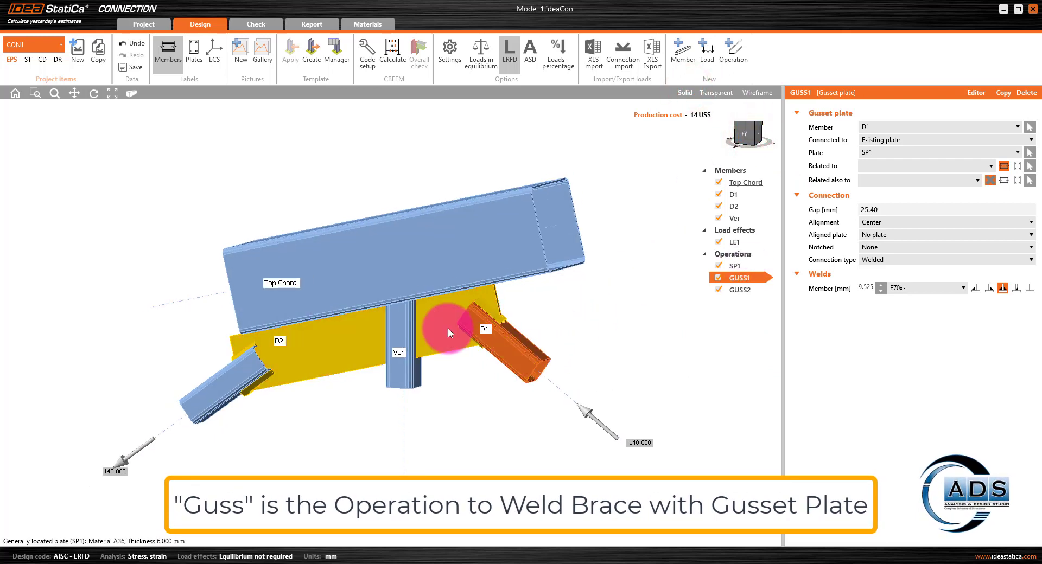
pyautogui.click(920, 207)
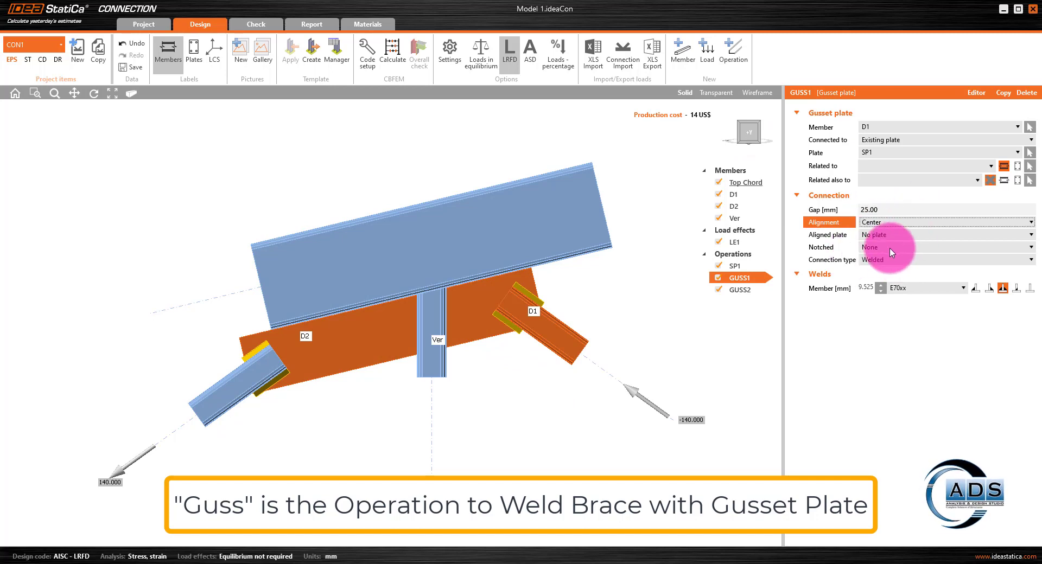
pyautogui.click(867, 288)
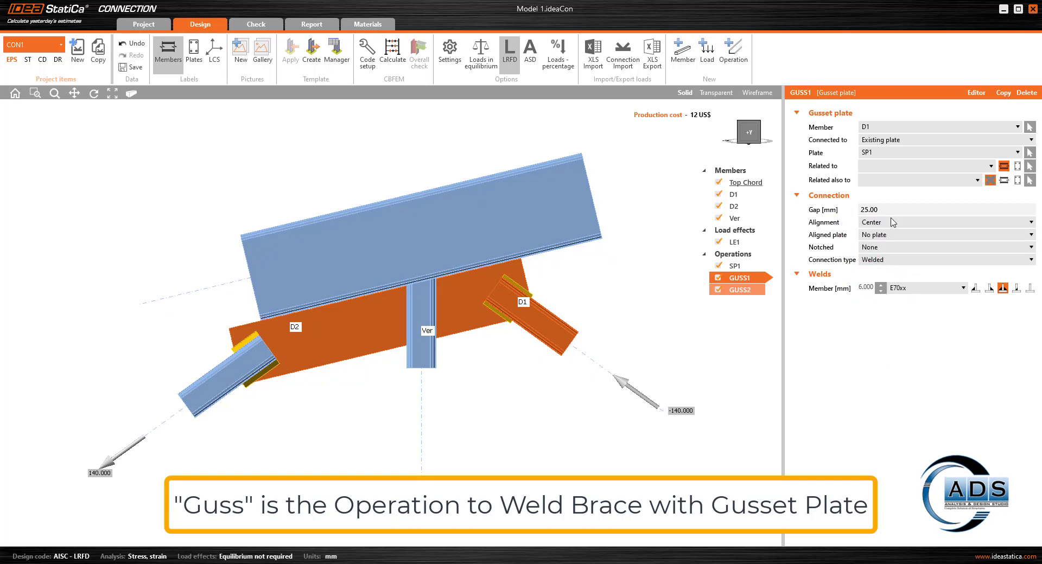
pyautogui.click(829, 211)
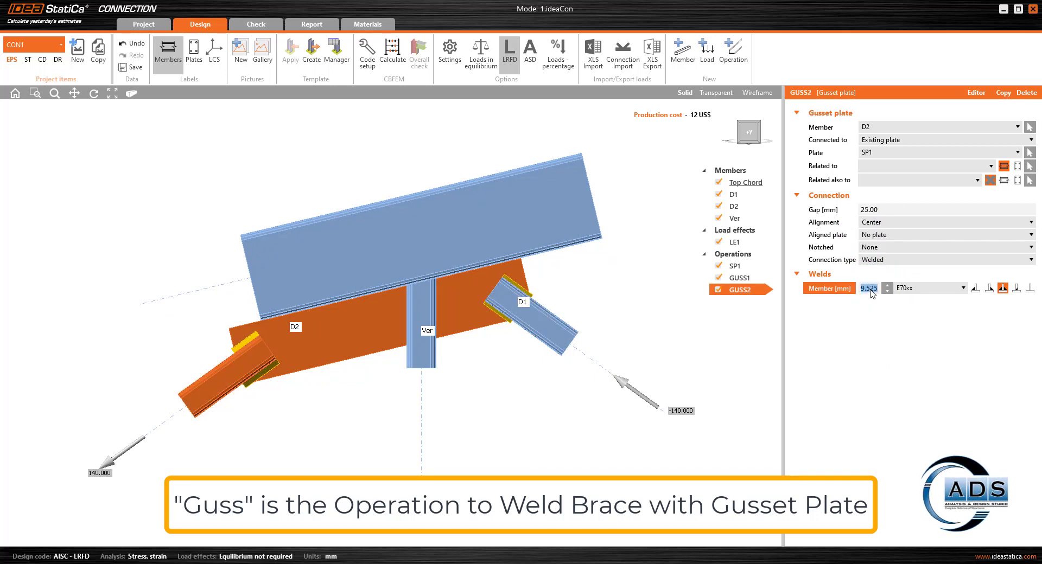
pyautogui.click(735, 323)
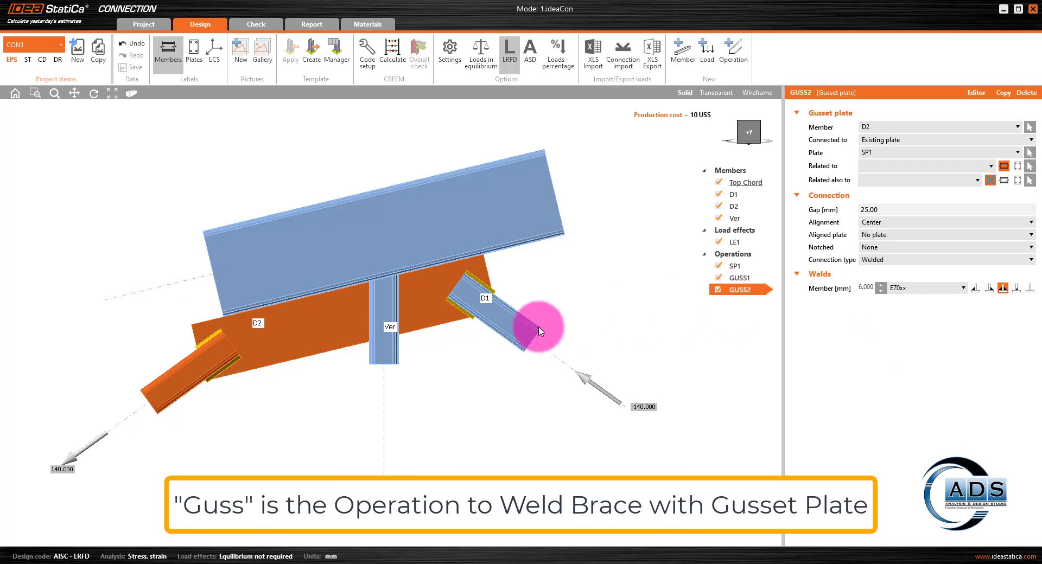
# Step: Copy gusset operation GUSS2 and assign the copy to member Ver, keeping SP1 as the connected plate
pyautogui.rightClick(741, 292)
pyautogui.click(754, 299)
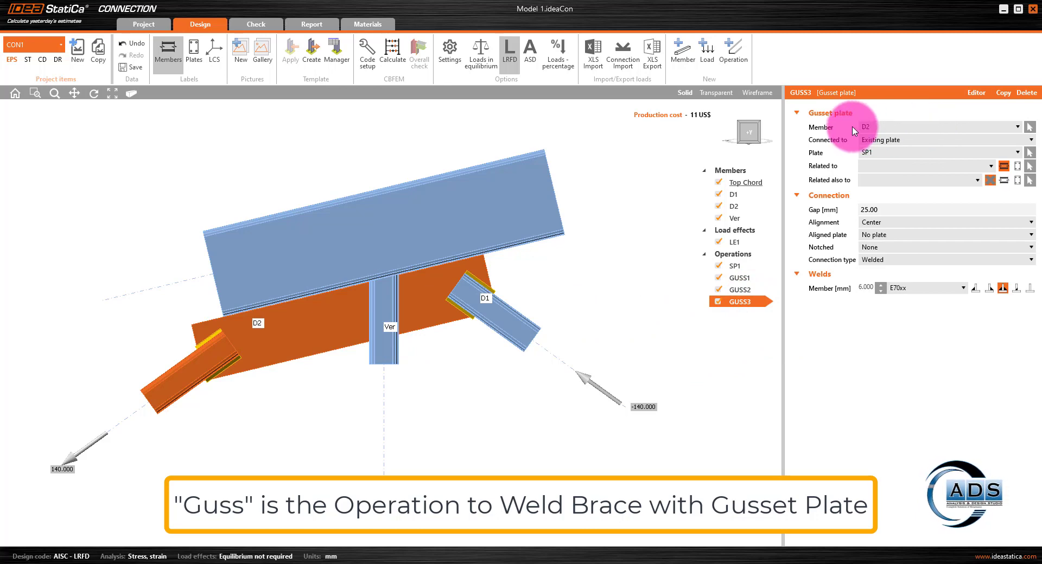
pyautogui.click(899, 126)
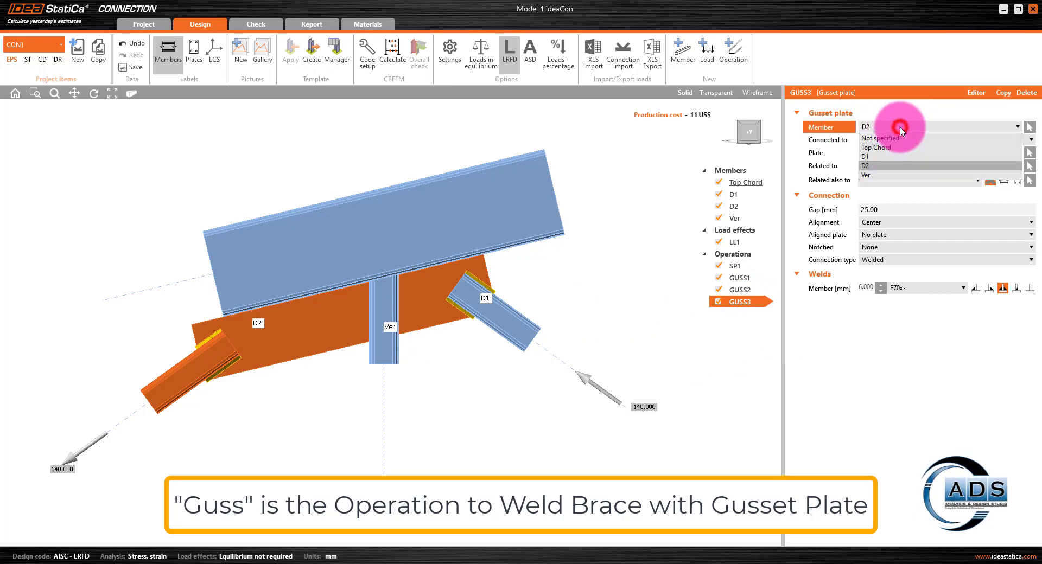
pyautogui.click(868, 175)
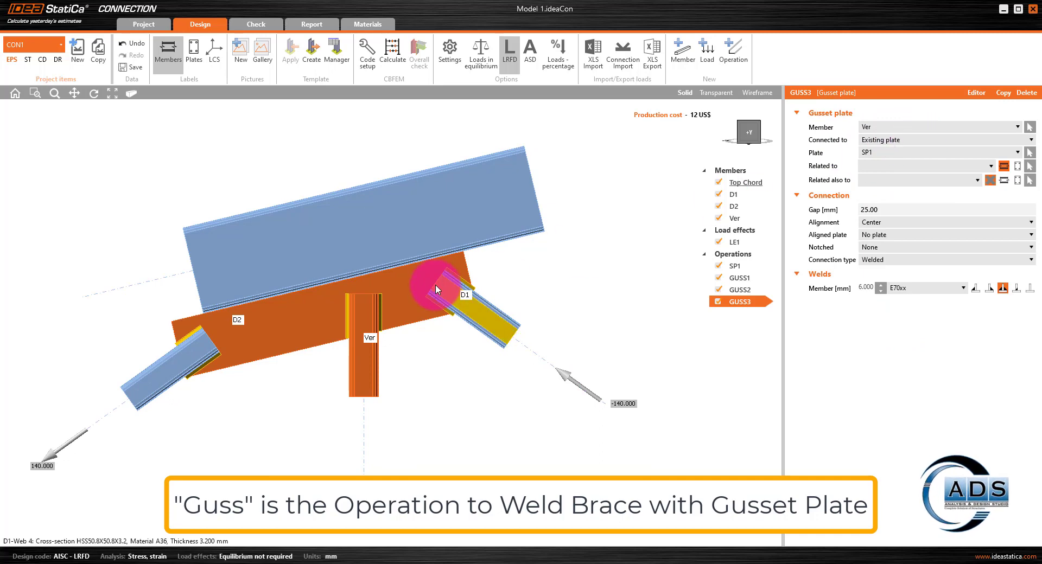
pyautogui.click(888, 154)
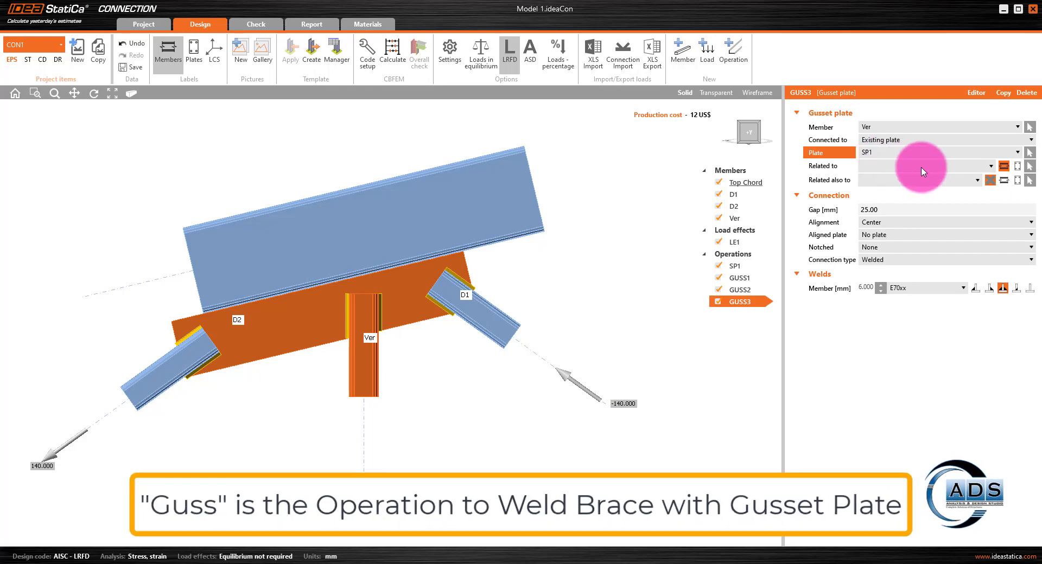
# Step: Inspect the brace-to-gusset welds in 3D and add a Cut of plate operation to the connection
pyautogui.moveTo(670, 332); pyautogui.dragTo(602, 363, button='middle')
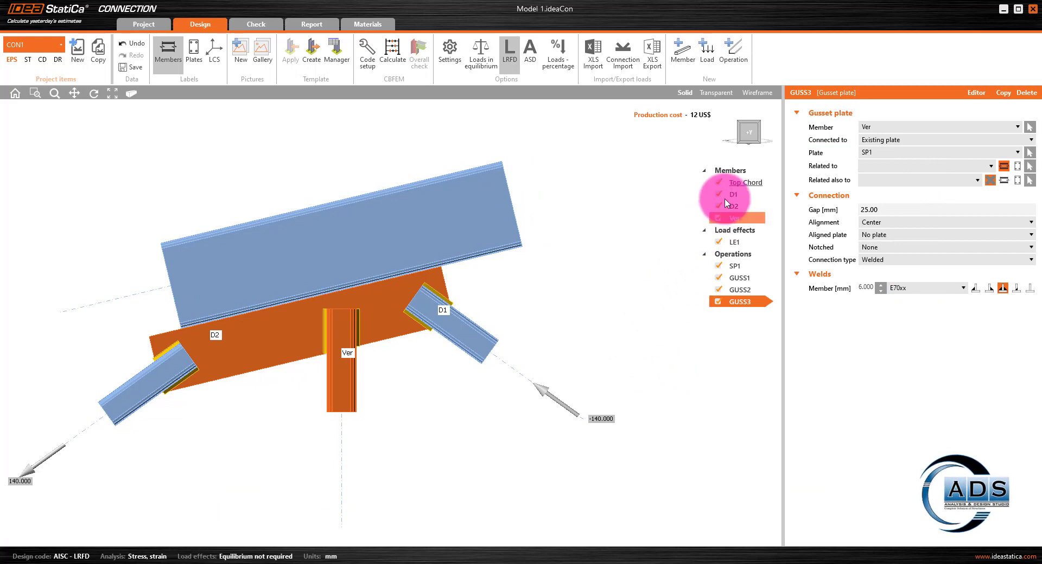
pyautogui.click(750, 134)
pyautogui.scroll(3, 397, 283)
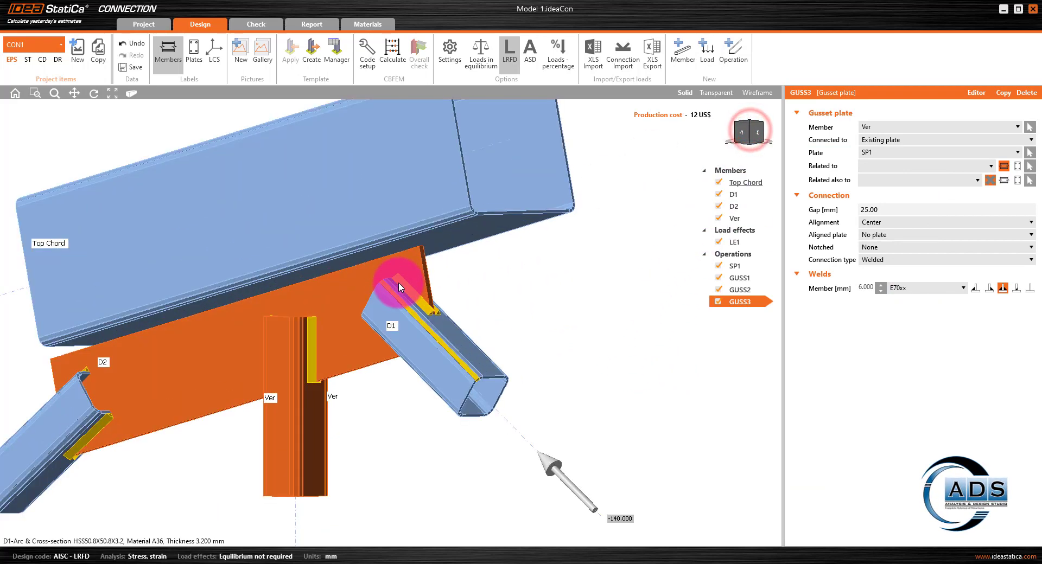
pyautogui.scroll(3, 477, 236)
pyautogui.scroll(-5, 486, 221)
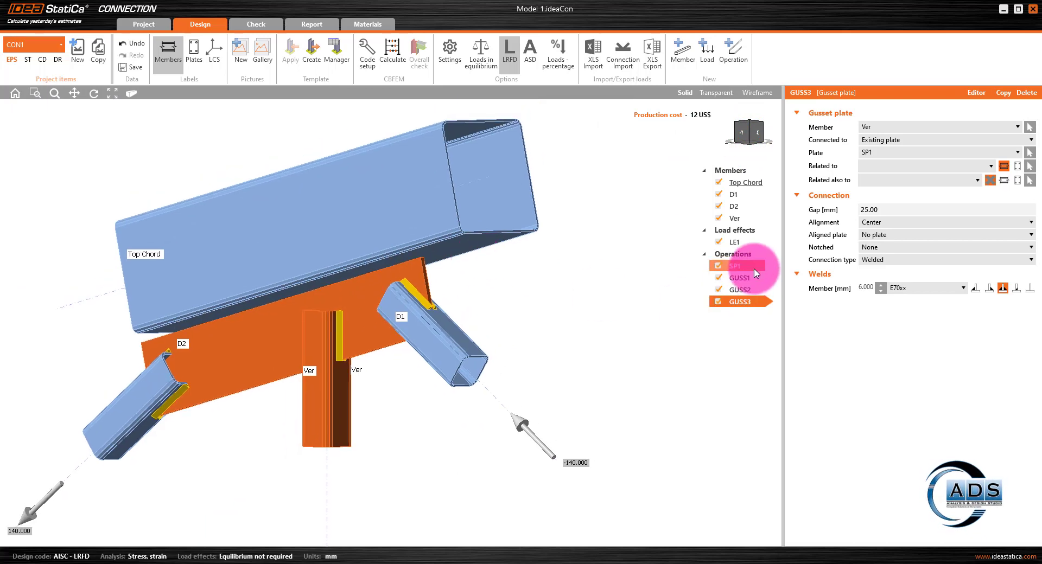
pyautogui.rightClick(742, 256)
pyautogui.click(749, 262)
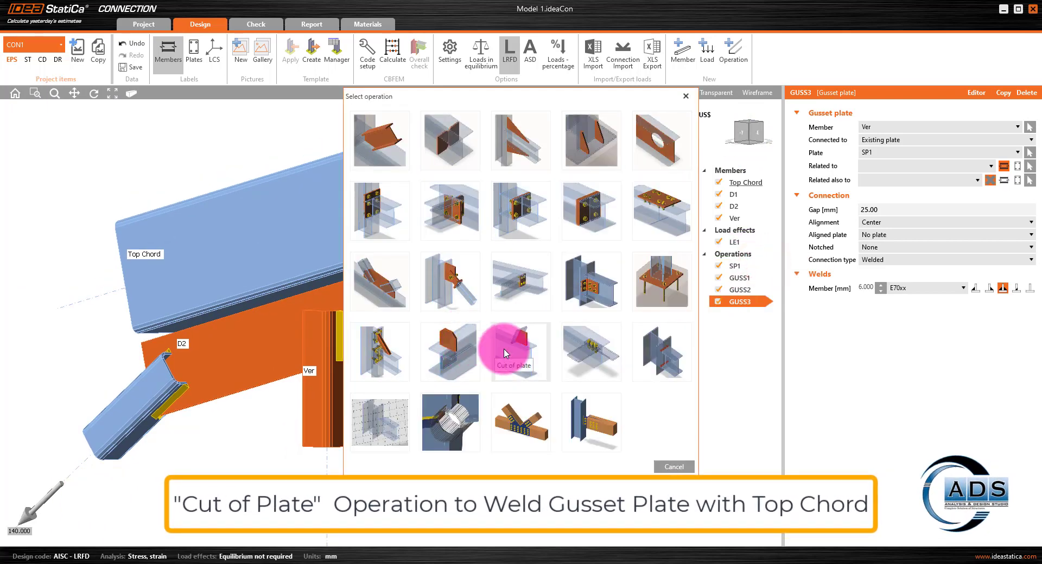
pyautogui.click(505, 354)
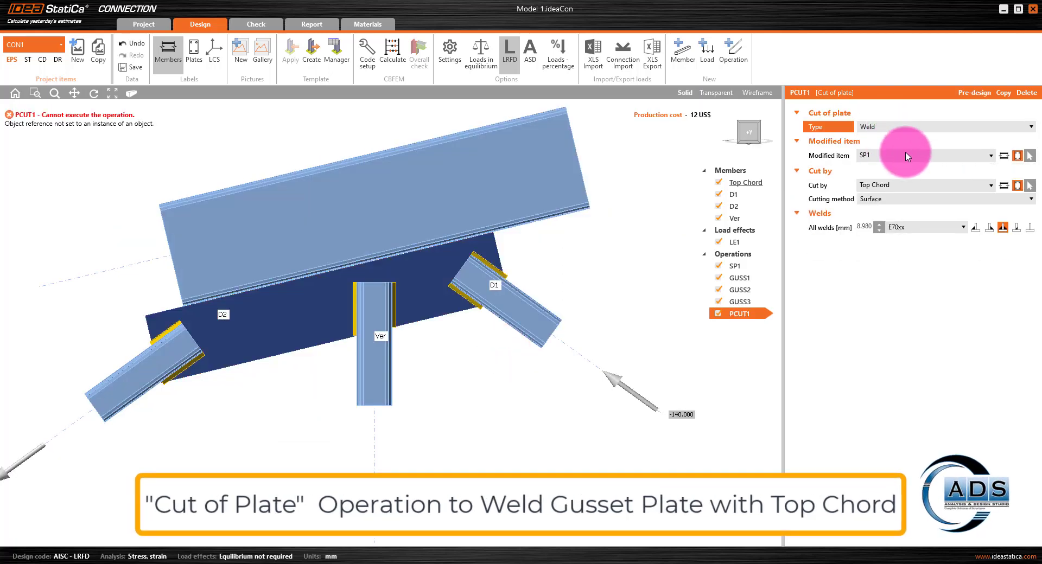
# Step: Set the plate cut of SP1 to be made by Top Chord | Web 1
pyautogui.moveTo(577, 255); pyautogui.dragTo(559, 281, button='middle')
pyautogui.moveTo(761, 141); pyautogui.dragTo(743, 130)
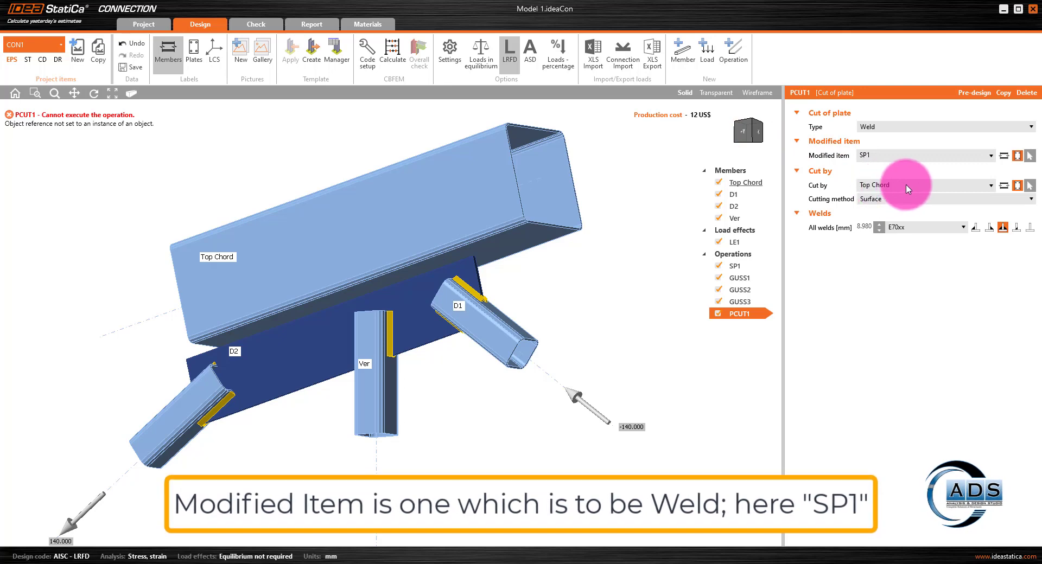
pyautogui.click(1003, 185)
pyautogui.click(949, 185)
pyautogui.click(950, 186)
pyautogui.scroll(3, 521, 237)
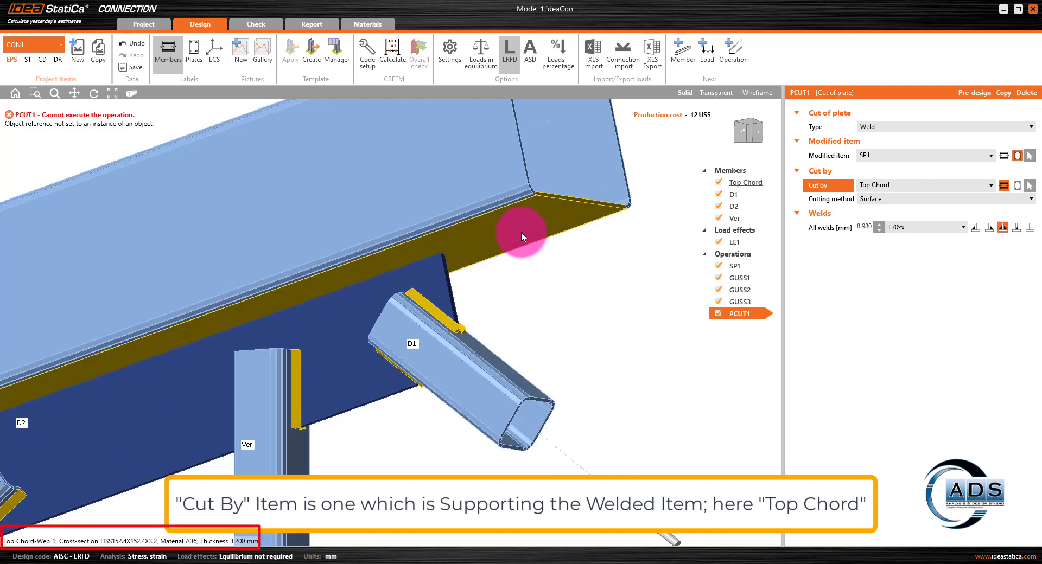
pyautogui.click(911, 186)
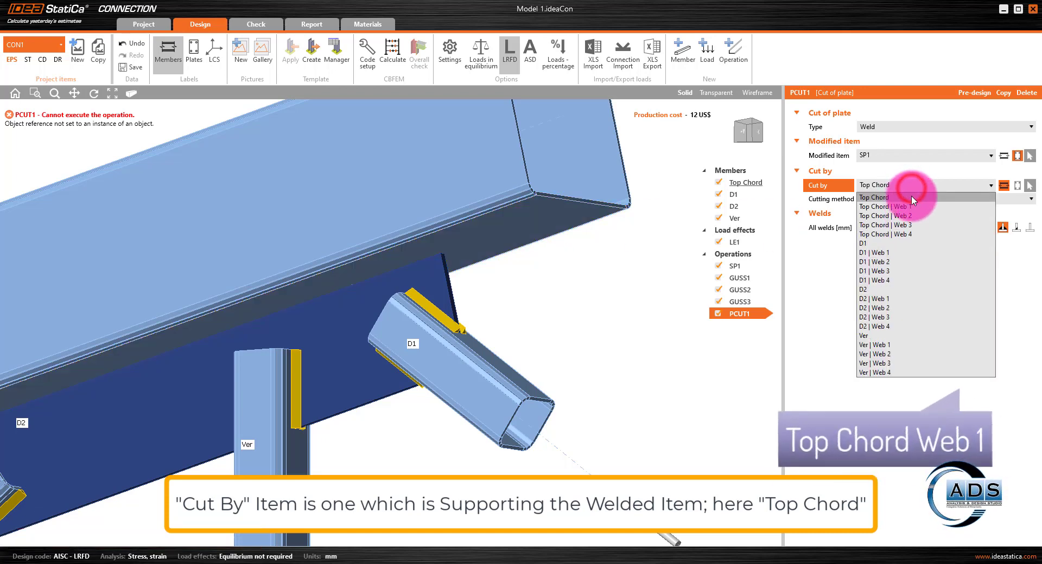
pyautogui.click(909, 206)
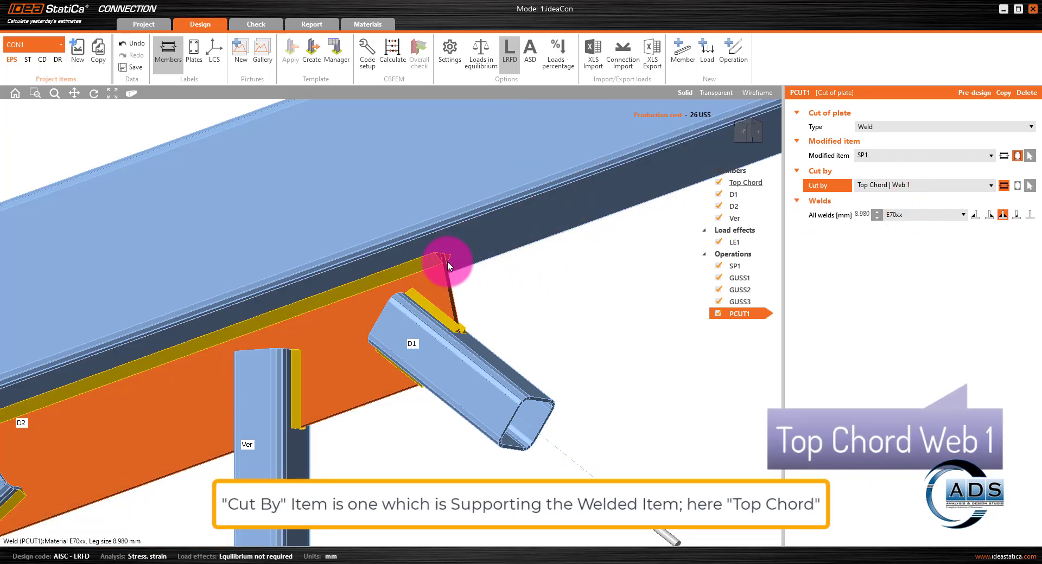
# Step: Set the weld size between plate SP1 and the top chord to 6 mm in the plate cut operation
pyautogui.scroll(-5, 461, 277)
pyautogui.click(744, 131)
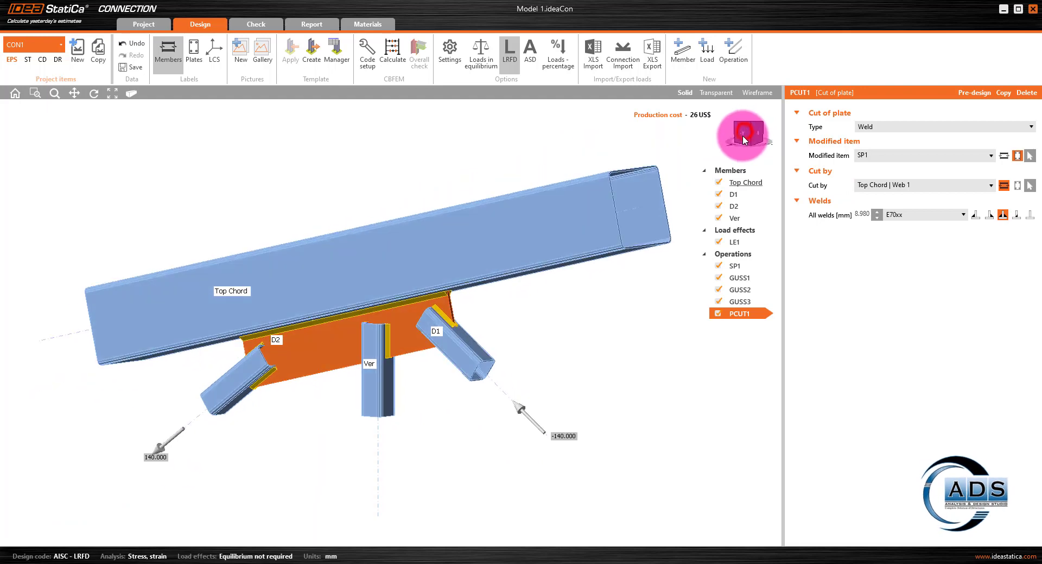
pyautogui.scroll(3, 476, 291)
pyautogui.scroll(-2, 476, 290)
pyautogui.click(867, 216)
pyautogui.click(876, 251)
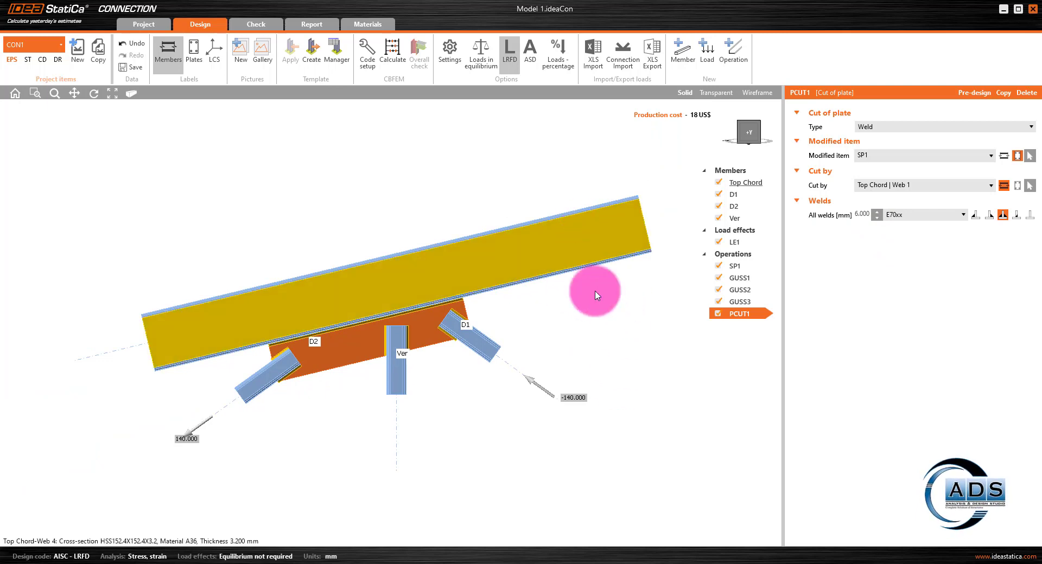
# Step: Add a new member to the connection and name it Purlin
pyautogui.click(746, 133)
pyautogui.click(708, 94)
pyautogui.click(687, 96)
pyautogui.scroll(-3, 570, 271)
pyautogui.click(750, 131)
pyautogui.moveTo(750, 131); pyautogui.dragTo(743, 133)
pyautogui.moveTo(609, 201)
pyautogui.mouseDown(button='middle')
pyautogui.moveTo(586, 235)
pyautogui.moveTo(623, 211)
pyautogui.mouseUp(button='middle')
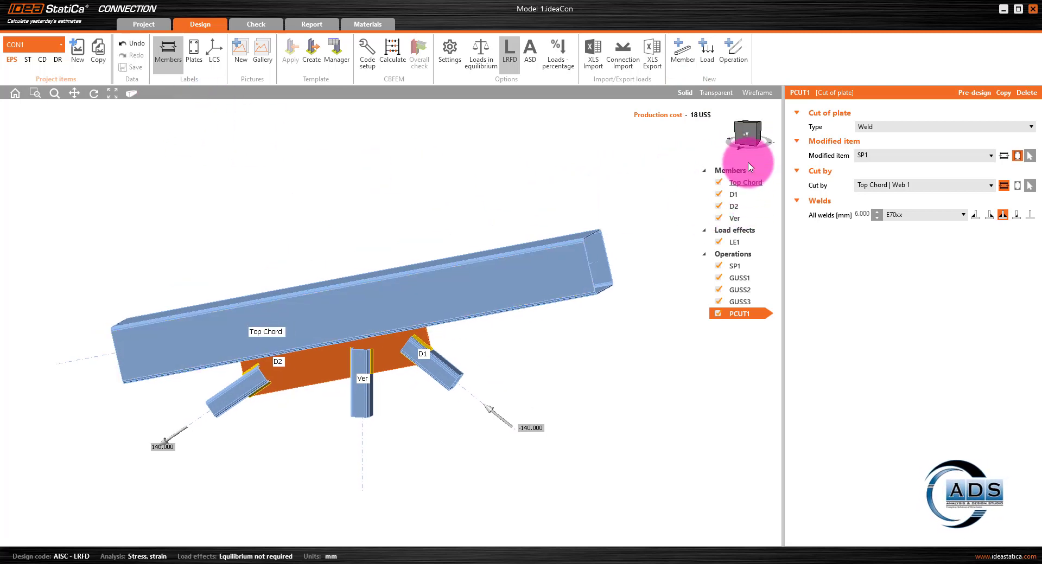
pyautogui.rightClick(743, 175)
pyautogui.click(759, 180)
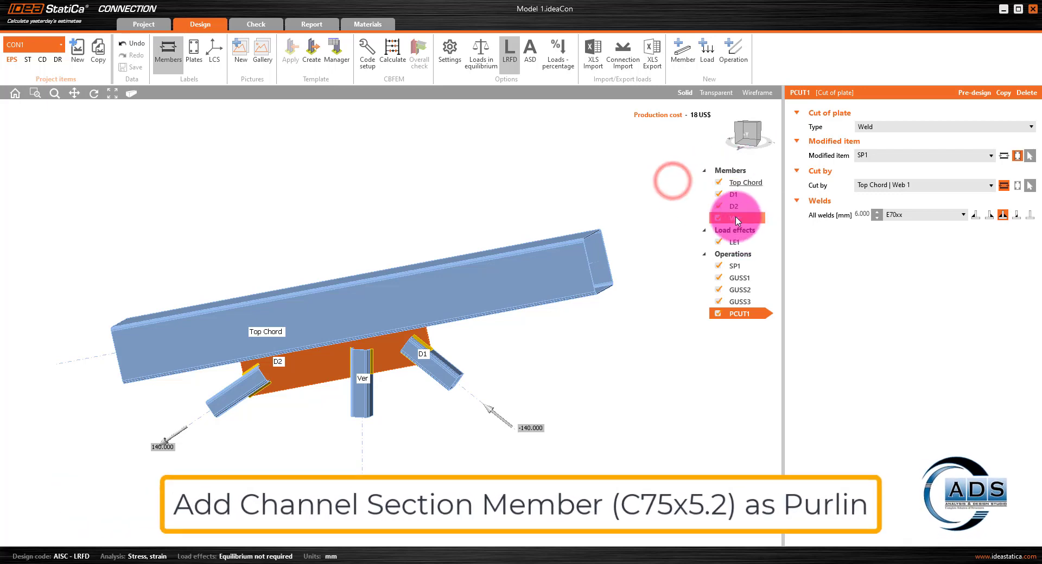
pyautogui.rightClick(736, 230)
pyautogui.click(758, 279)
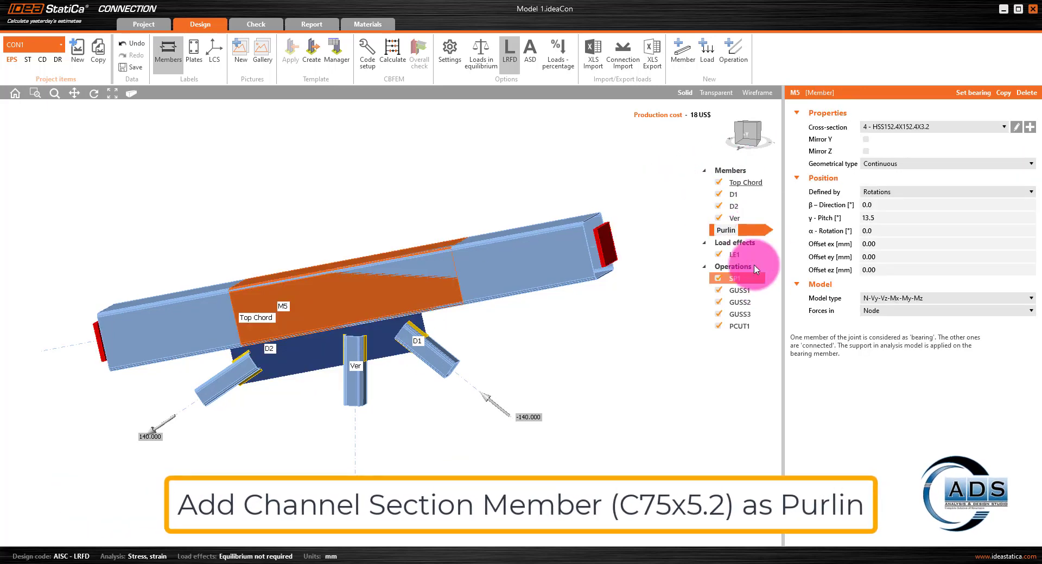
# Step: Assign a new rolled channel cross-section C75X5.2 to the Purlin member and check it on the top chord
pyautogui.click(1029, 127)
pyautogui.click(441, 215)
pyautogui.click(455, 127)
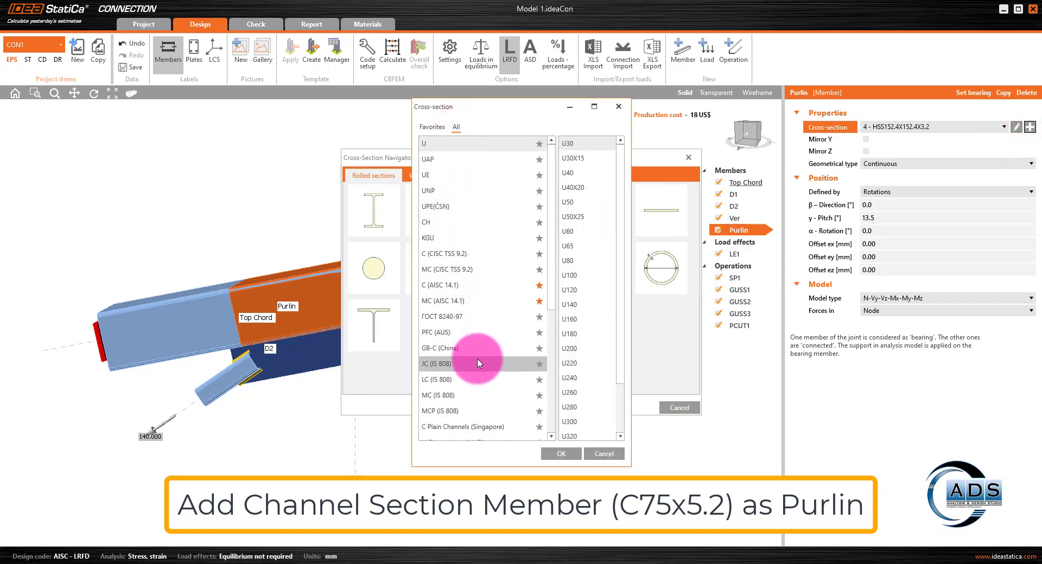
pyautogui.scroll(-2, 478, 358)
pyautogui.click(472, 395)
pyautogui.click(581, 145)
pyautogui.click(561, 454)
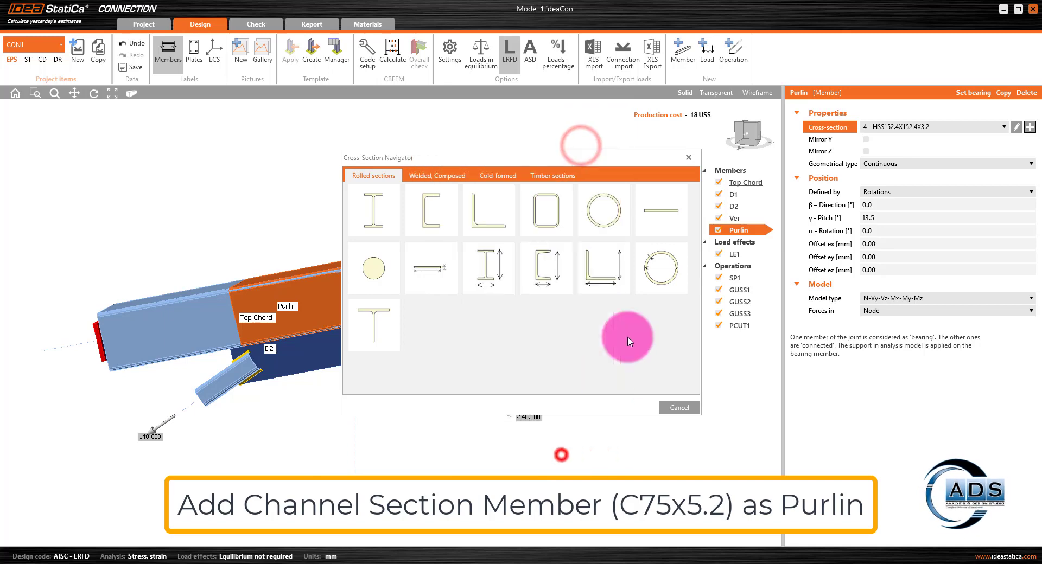
pyautogui.click(749, 132)
pyautogui.moveTo(749, 131); pyautogui.dragTo(739, 140)
pyautogui.moveTo(597, 213); pyautogui.dragTo(574, 205, button='middle')
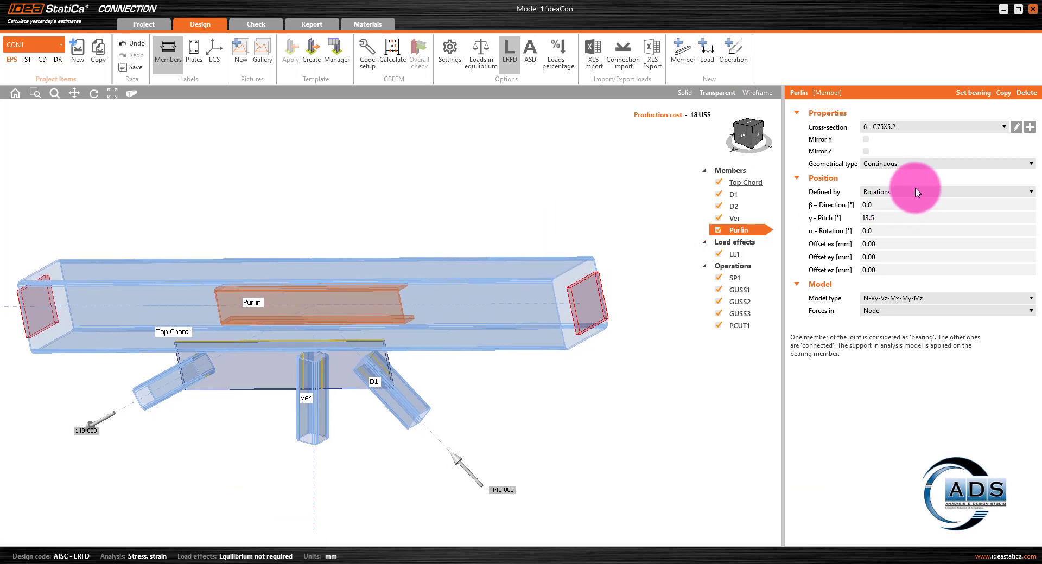
# Step: Make the Purlin an Ended member with a direction β of 90° and a pitch γ of 0°
pyautogui.click(927, 164)
pyautogui.click(896, 184)
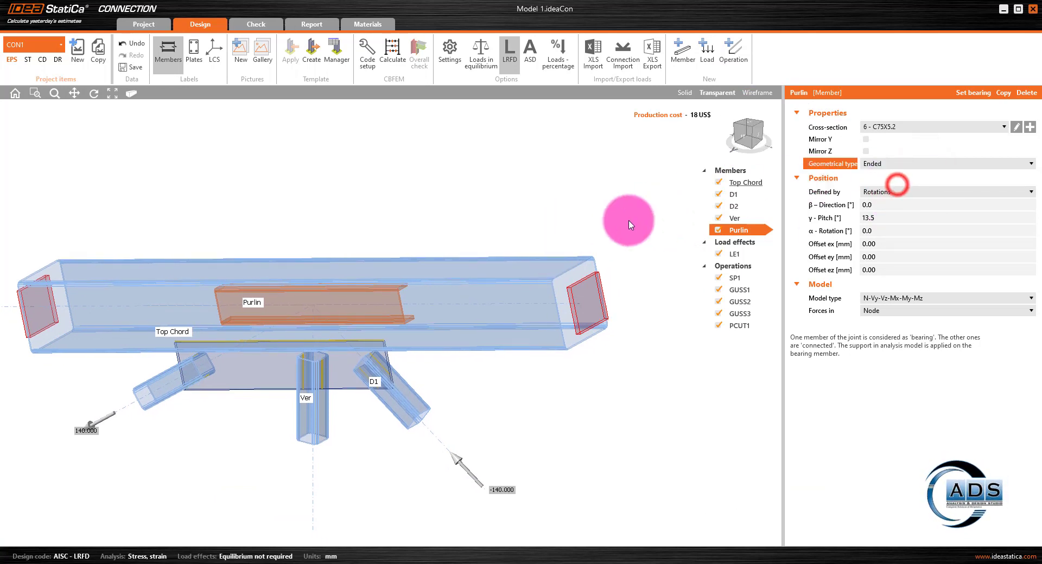
pyautogui.click(907, 206)
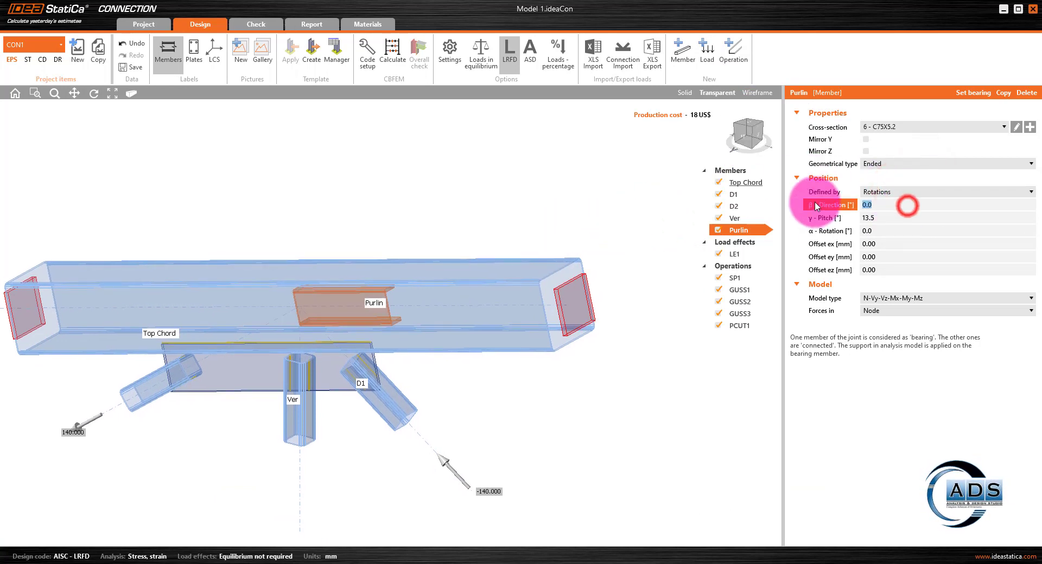
pyautogui.write('90')
pyautogui.press('Return')
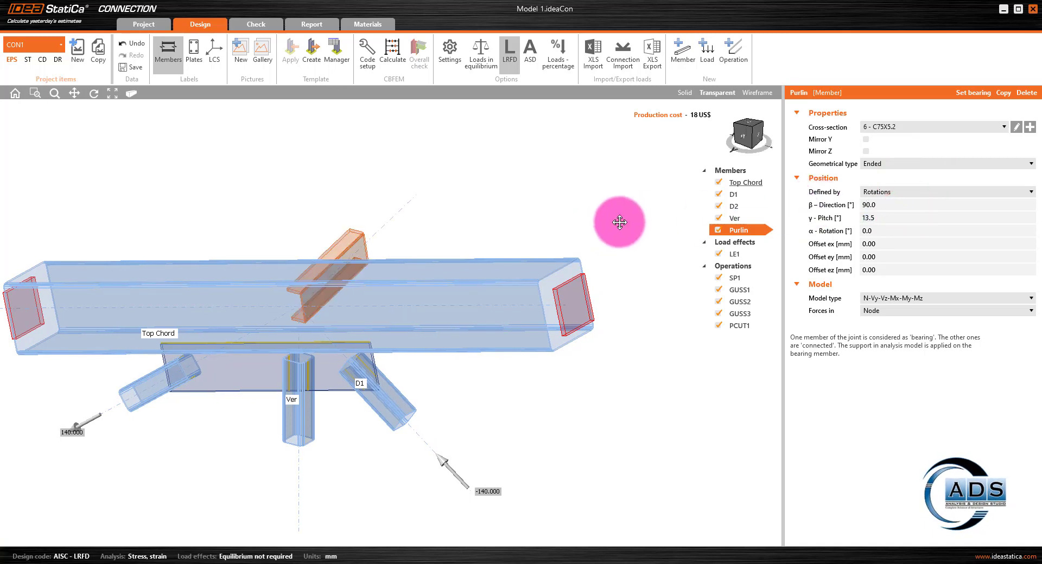
pyautogui.click(893, 215)
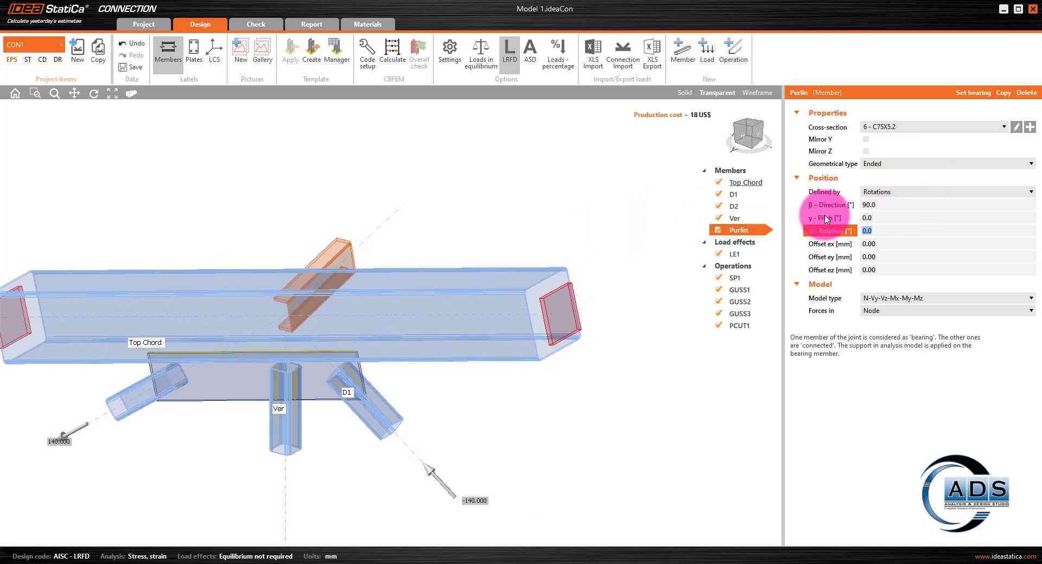
# Step: Set the Purlin's rotation α to -13.5° to align it with the top chord's pitch
pyautogui.click(747, 132)
pyautogui.moveTo(744, 140); pyautogui.dragTo(383, 293)
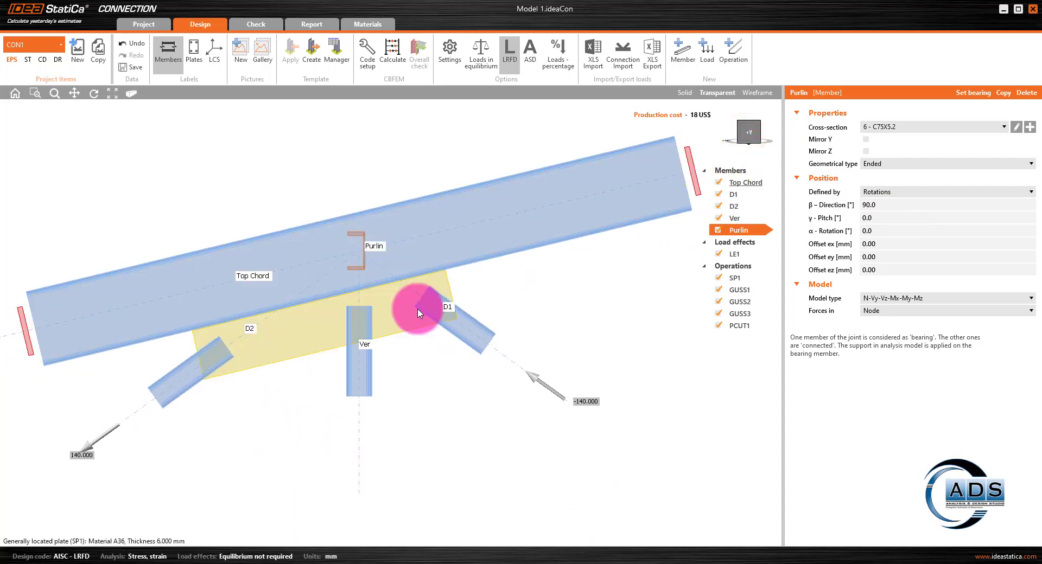
pyautogui.scroll(4, 353, 222)
pyautogui.moveTo(357, 249); pyautogui.dragTo(321, 292)
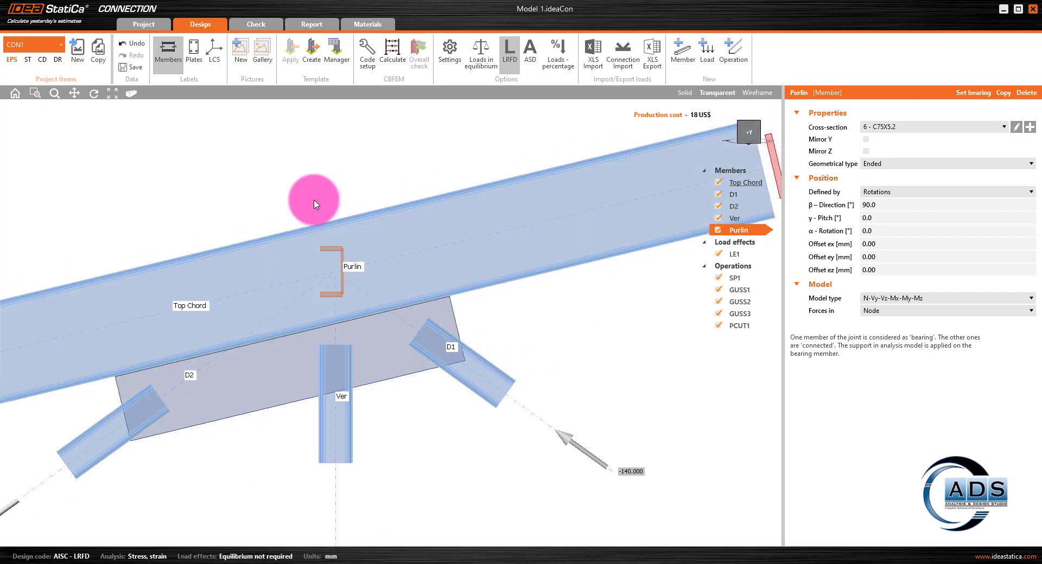
pyautogui.scroll(-2, 520, 266)
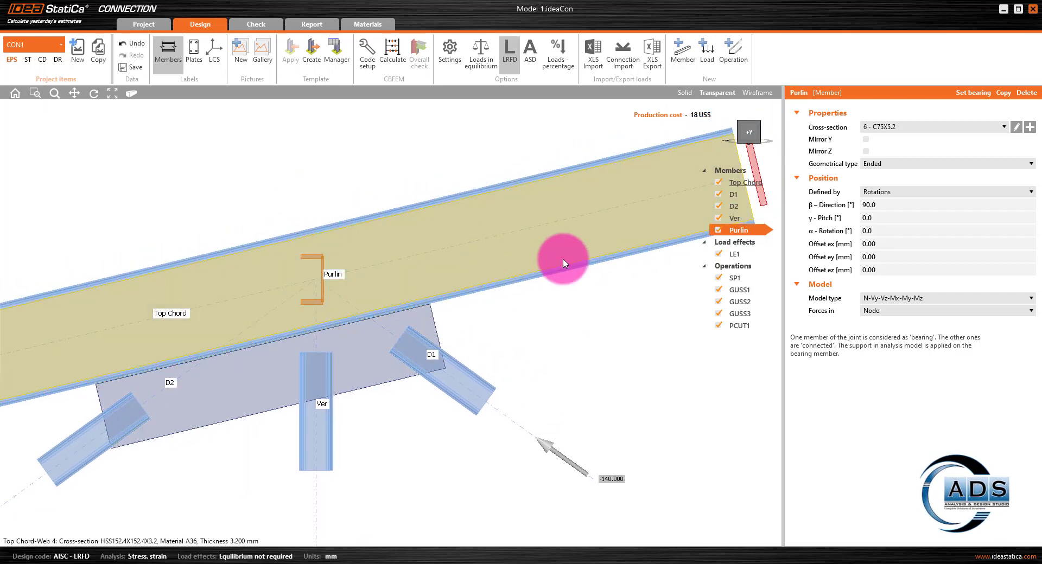
pyautogui.moveTo(587, 267); pyautogui.dragTo(576, 298, button='middle')
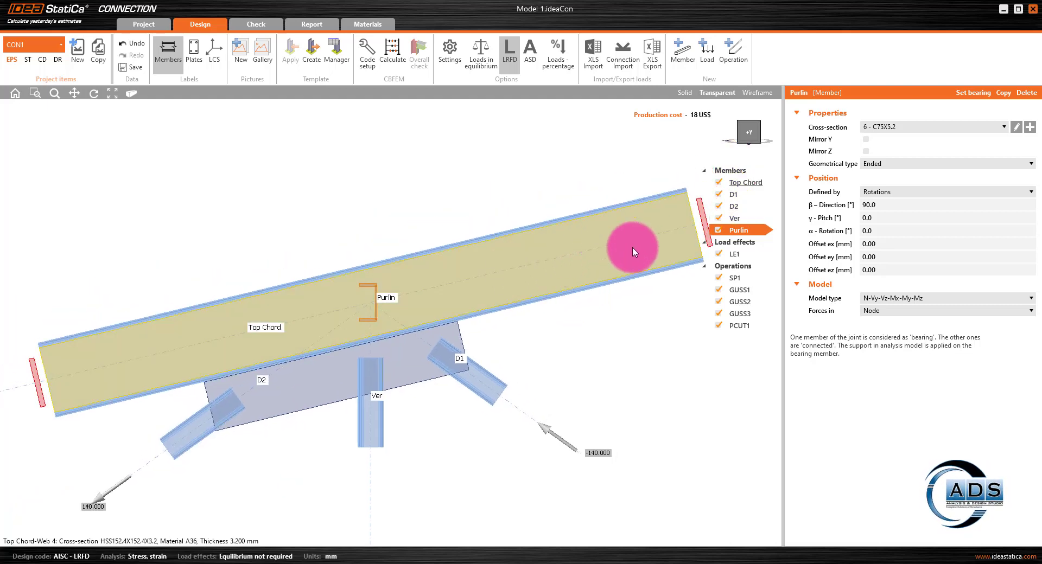
pyautogui.moveTo(627, 243); pyautogui.dragTo(605, 228, button='middle')
pyautogui.click(899, 232)
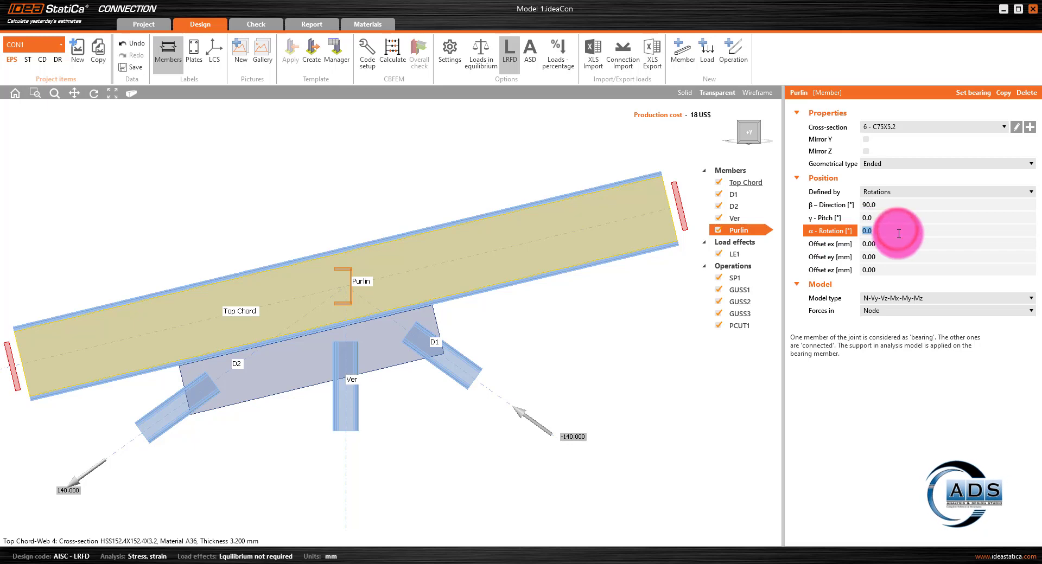
pyautogui.click(751, 182)
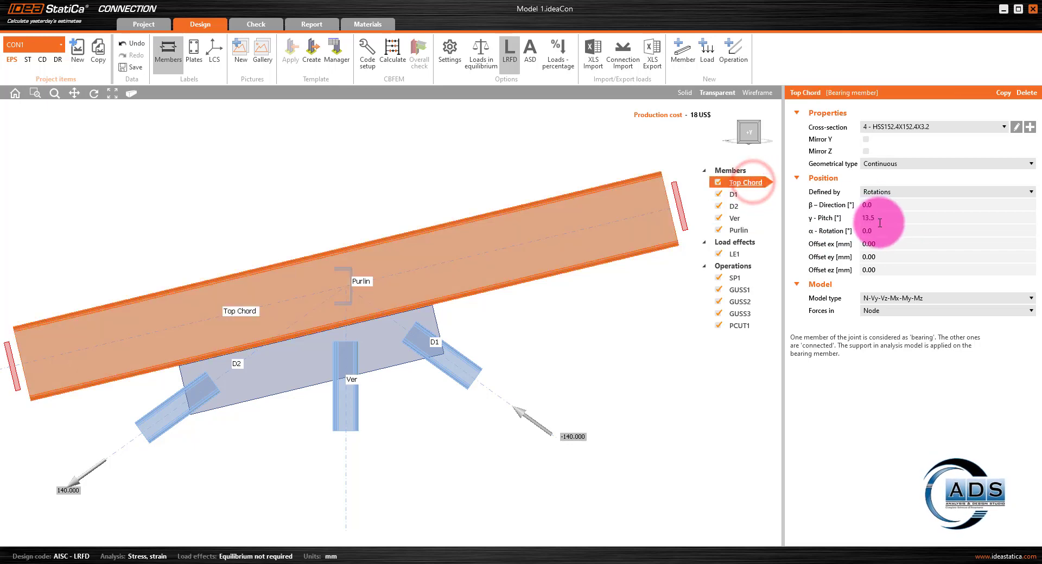
pyautogui.click(749, 232)
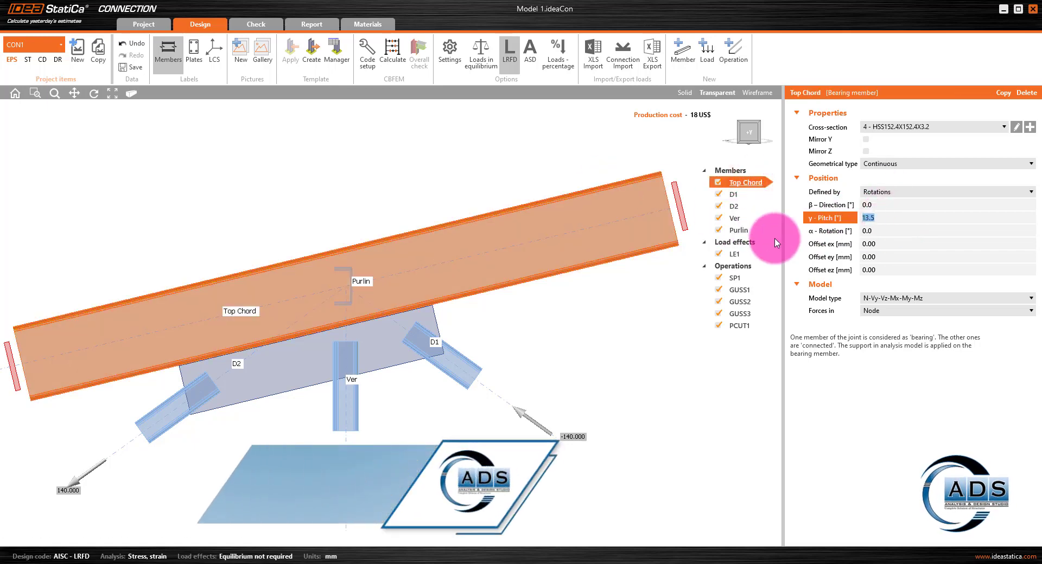
pyautogui.click(890, 231)
pyautogui.write('13.5')
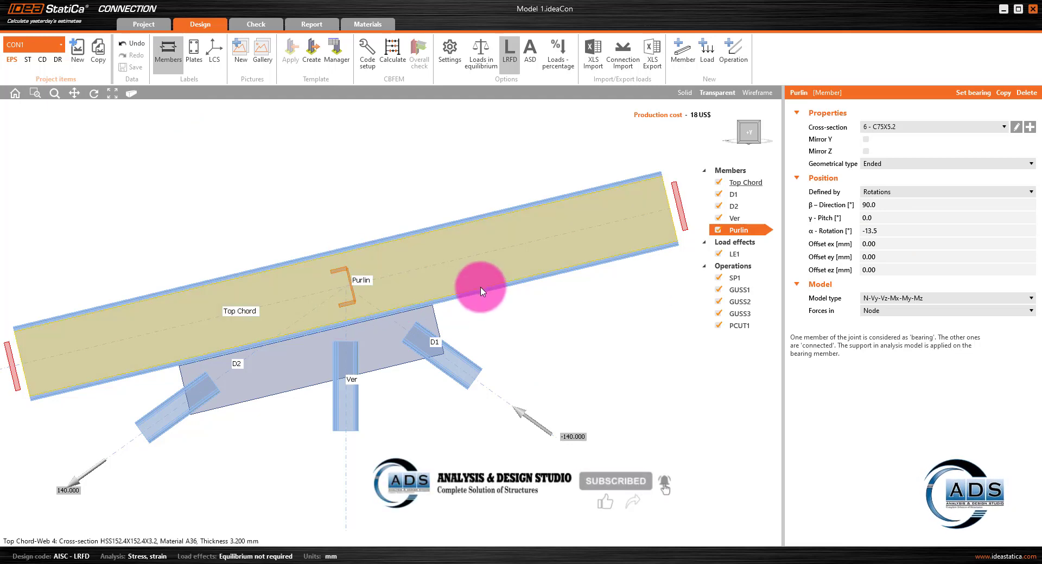
# Step: Display the members' local coordinate systems in an isometric view of the connection
pyautogui.click(736, 143)
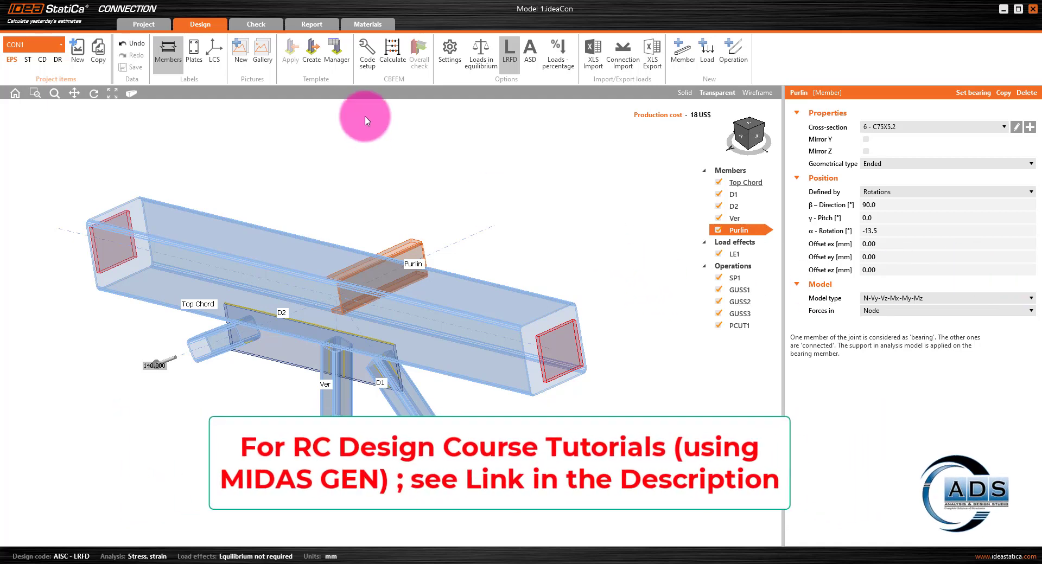
pyautogui.click(212, 60)
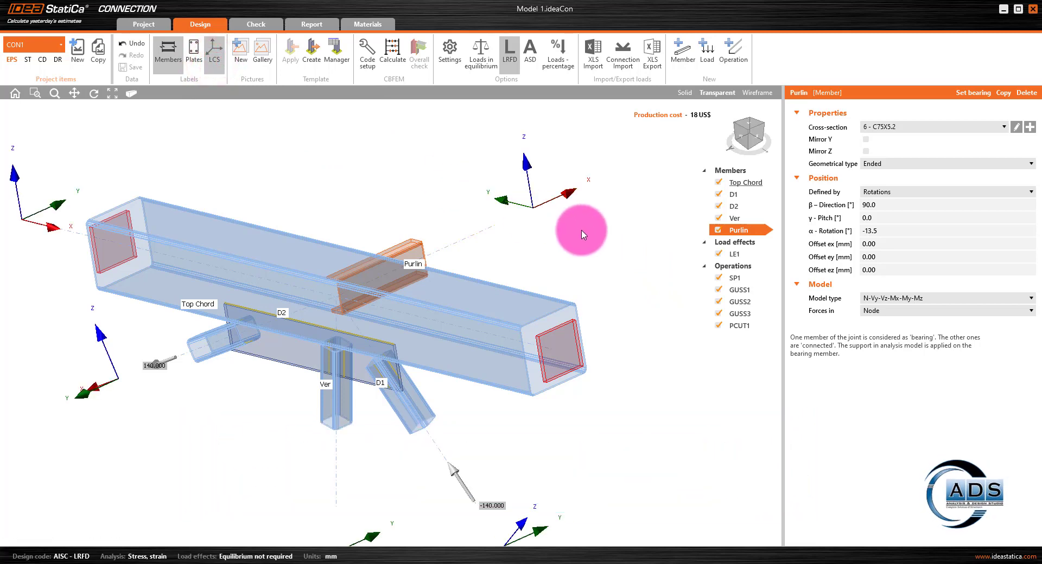
pyautogui.moveTo(614, 231); pyautogui.dragTo(608, 235, button='middle')
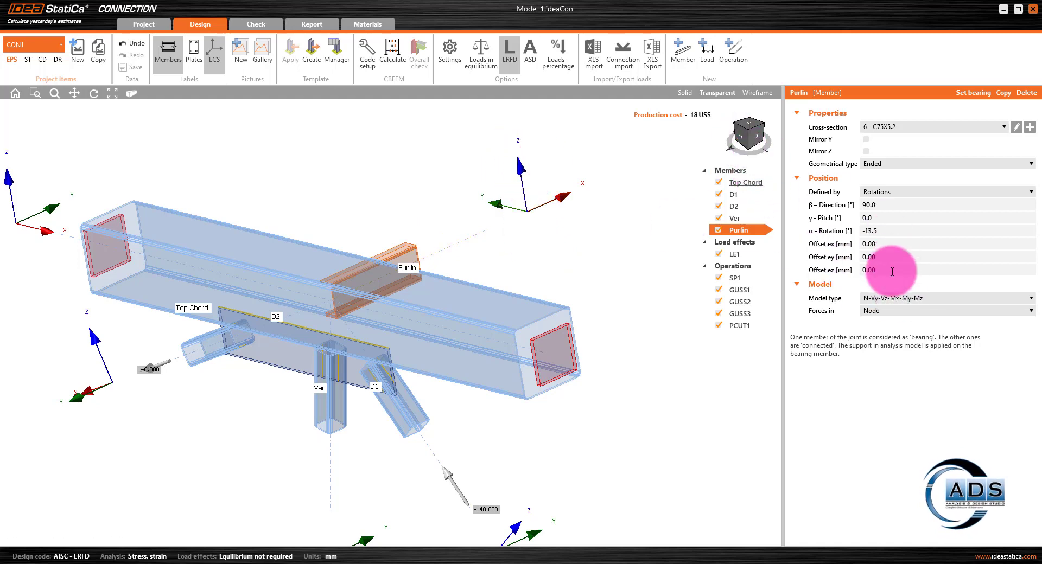
# Step: Try an offset ez of 100 mm for the Purlin relative to the top chord
pyautogui.moveTo(883, 272); pyautogui.dragTo(839, 269)
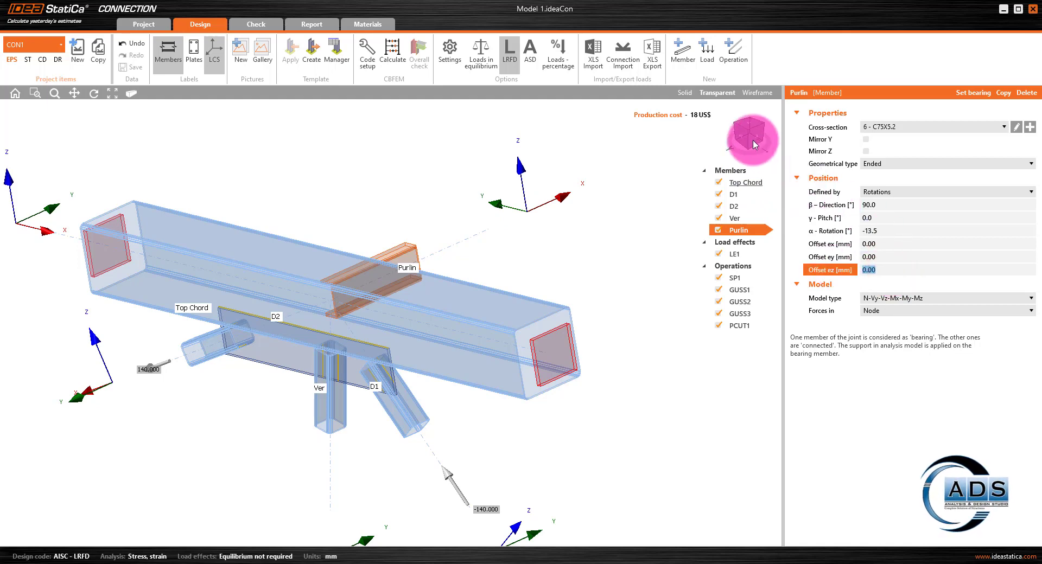
pyautogui.click(739, 138)
pyautogui.moveTo(743, 141); pyautogui.dragTo(689, 311)
pyautogui.click(912, 270)
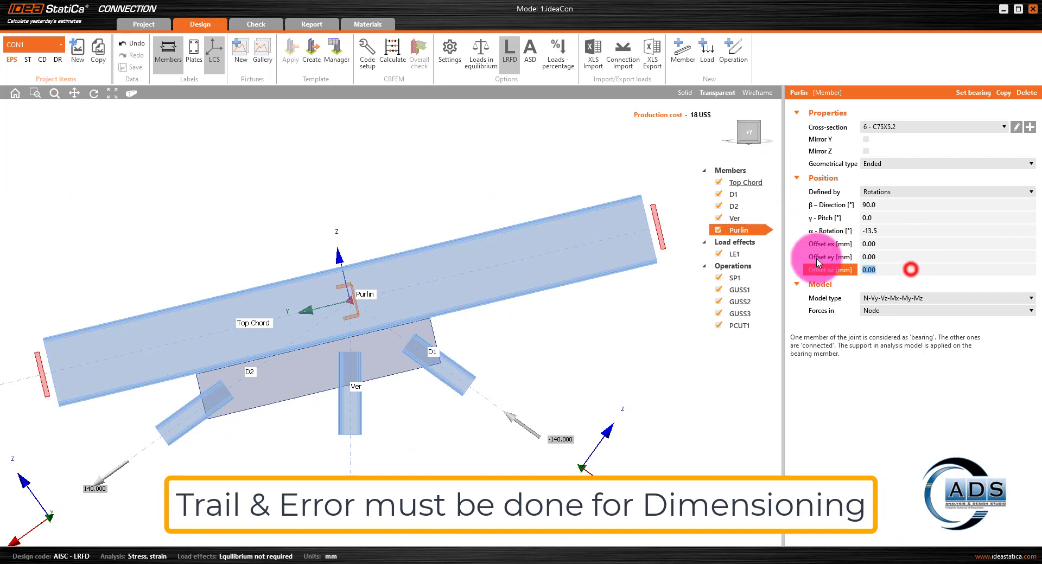
pyautogui.write('100')
pyautogui.press('Return')
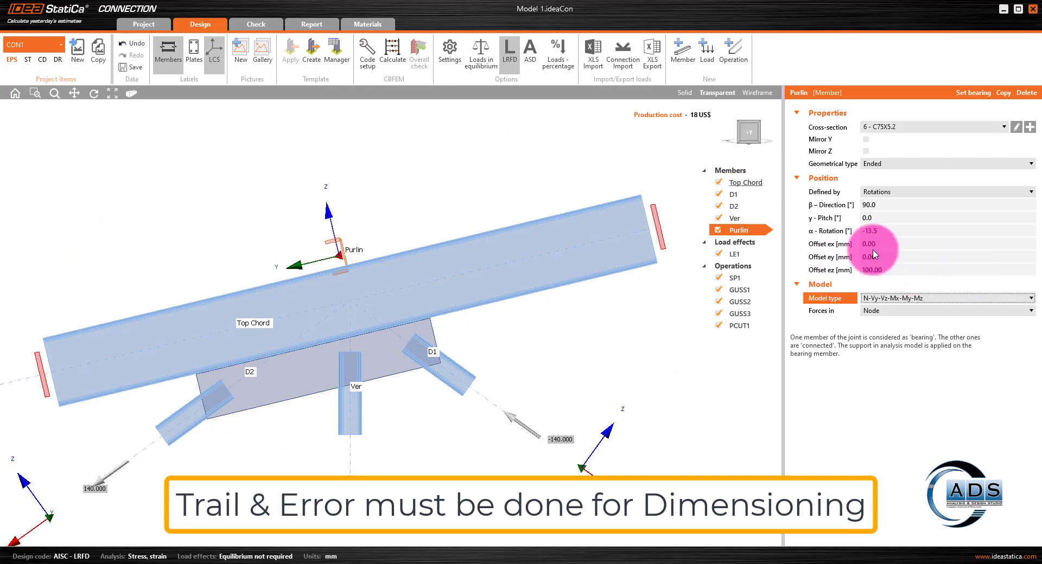
# Step: Set the Purlin's offset ez to 114 mm and hide the local coordinate systems
pyautogui.click(942, 270)
pyautogui.write('114')
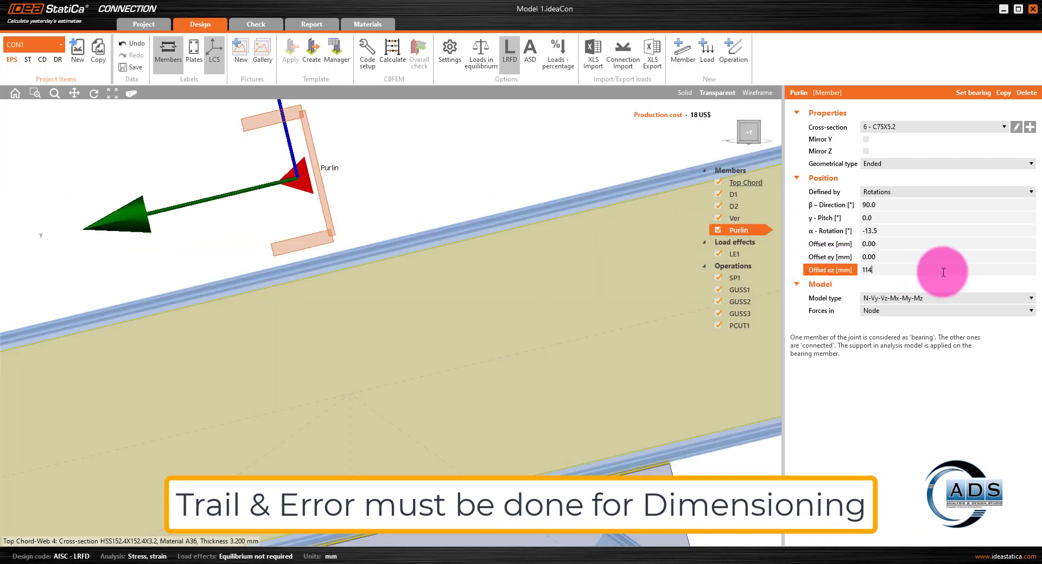
pyautogui.press('Return')
pyautogui.scroll(3, 271, 228)
pyautogui.scroll(-6, 370, 240)
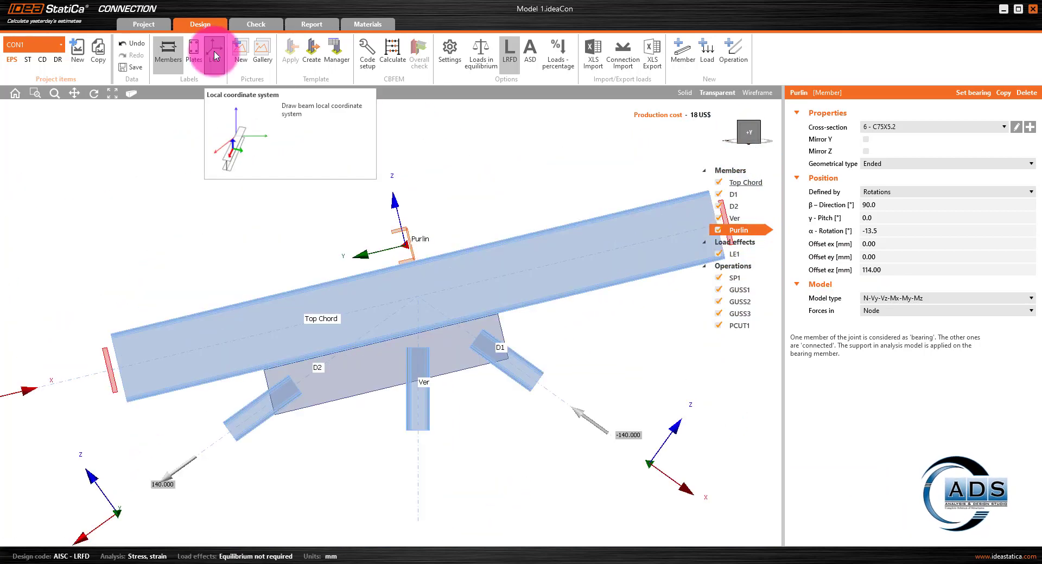
pyautogui.click(215, 56)
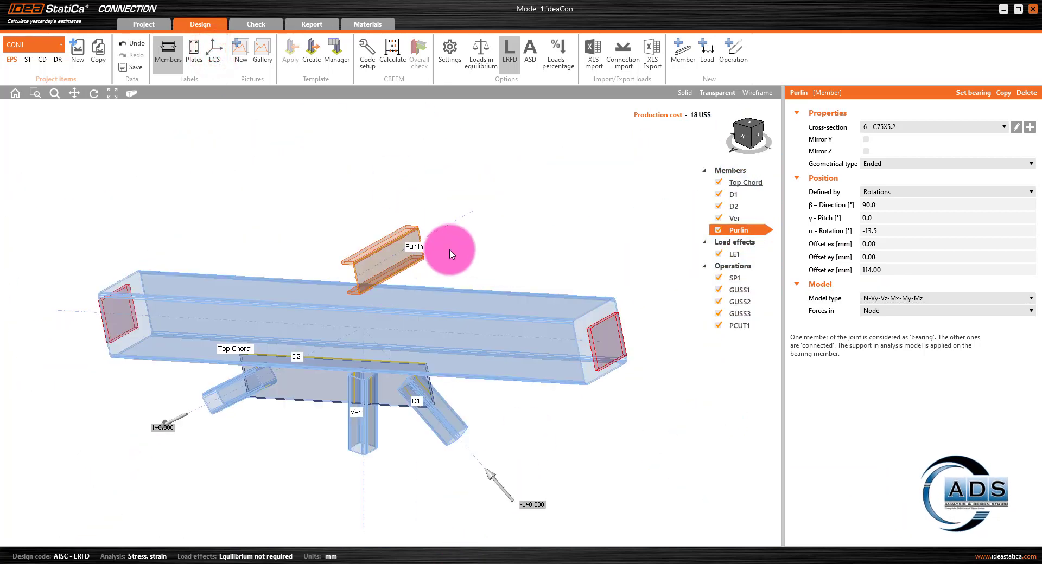
# Step: Add a stiffening member operation to the connection
pyautogui.scroll(3, 388, 271)
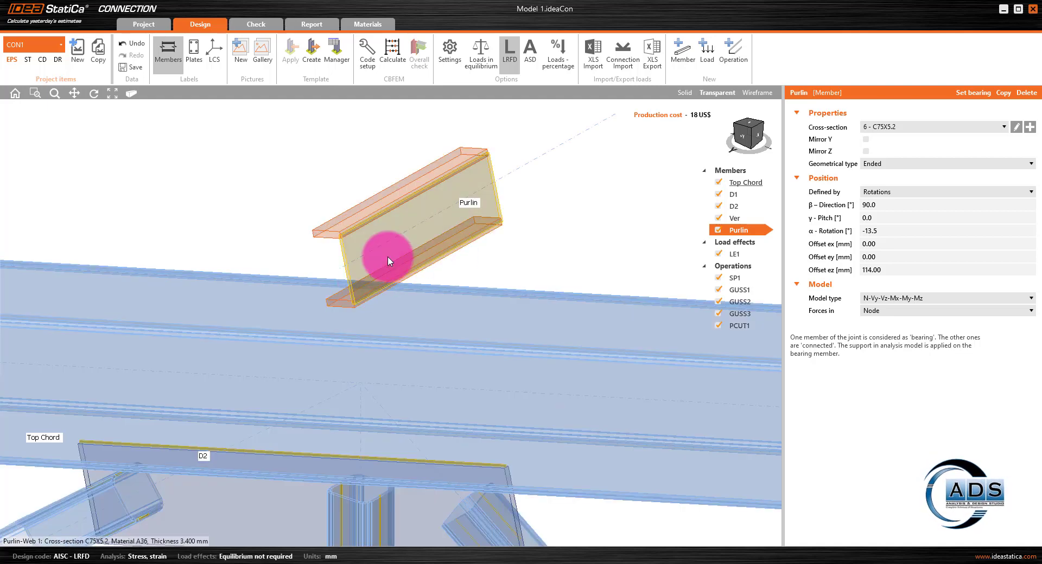
pyautogui.scroll(-5, 575, 217)
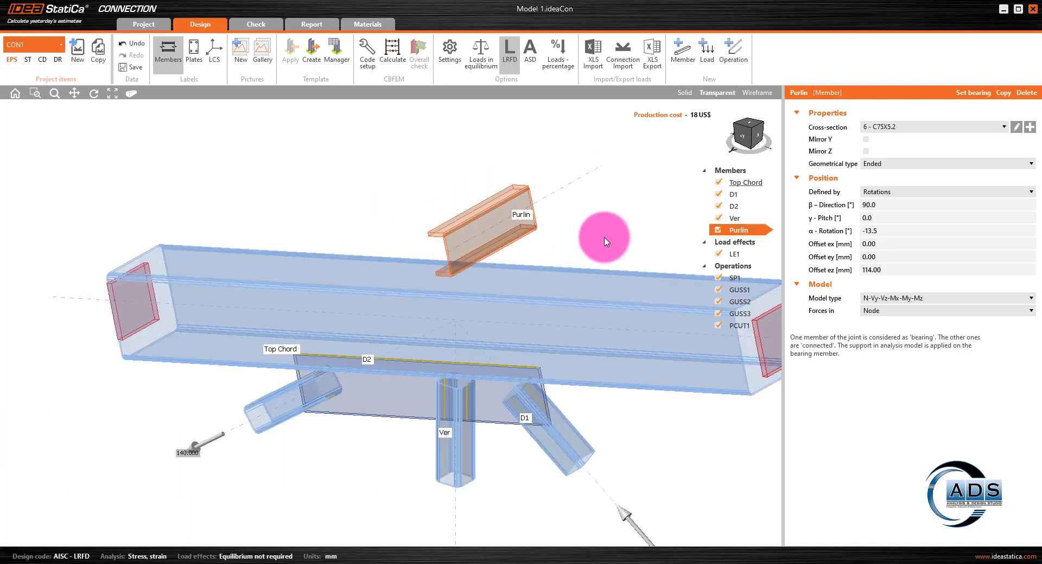
pyautogui.rightClick(727, 270)
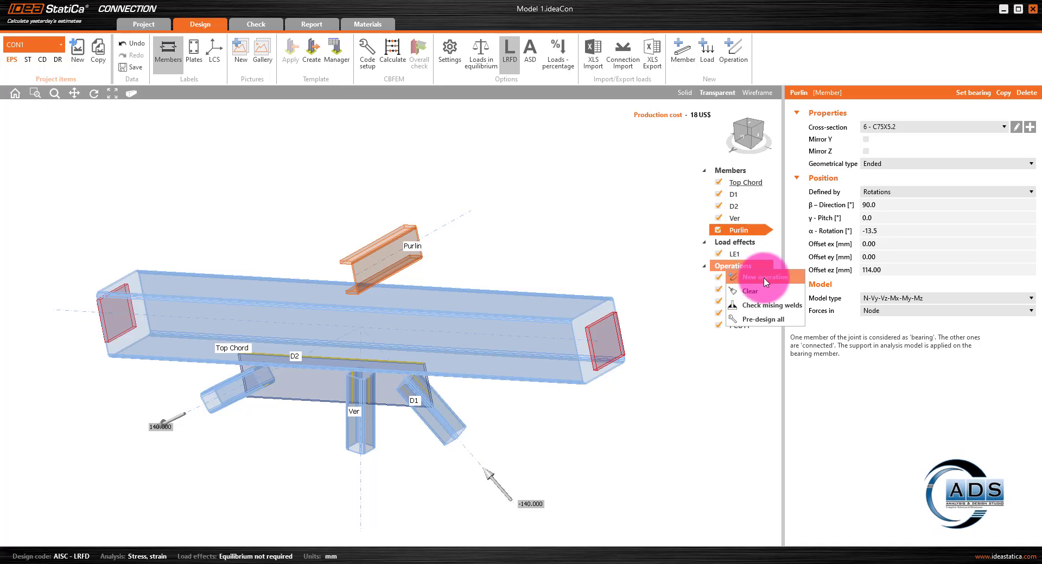
pyautogui.click(765, 277)
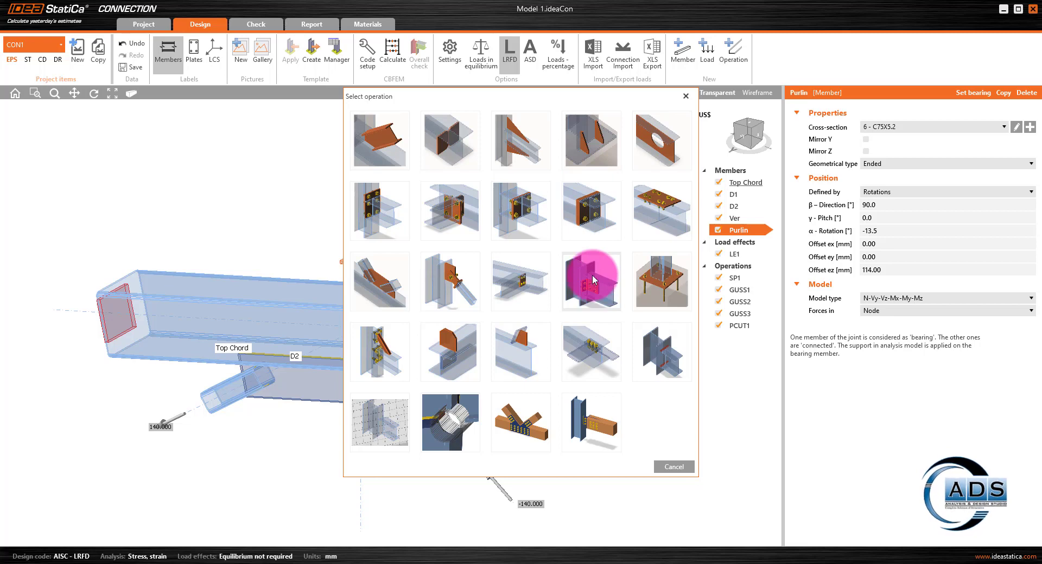
pyautogui.click(382, 353)
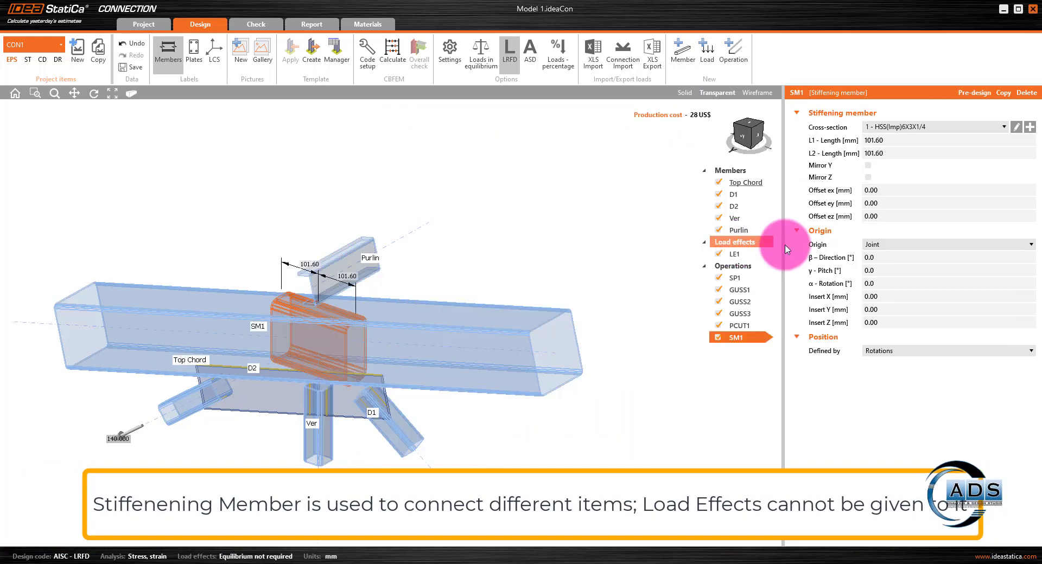
pyautogui.click(1015, 131)
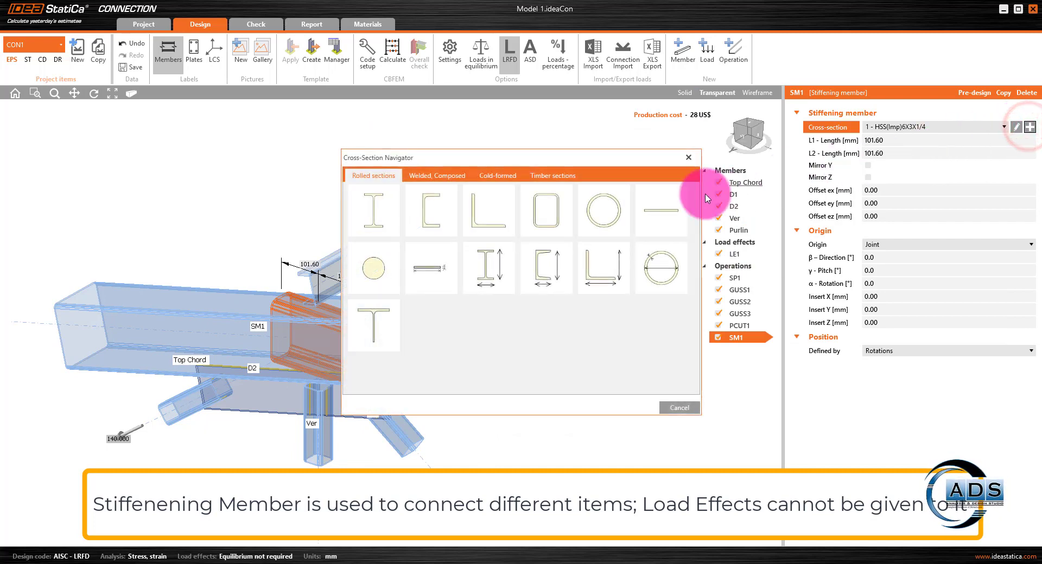
pyautogui.click(604, 273)
pyautogui.click(607, 268)
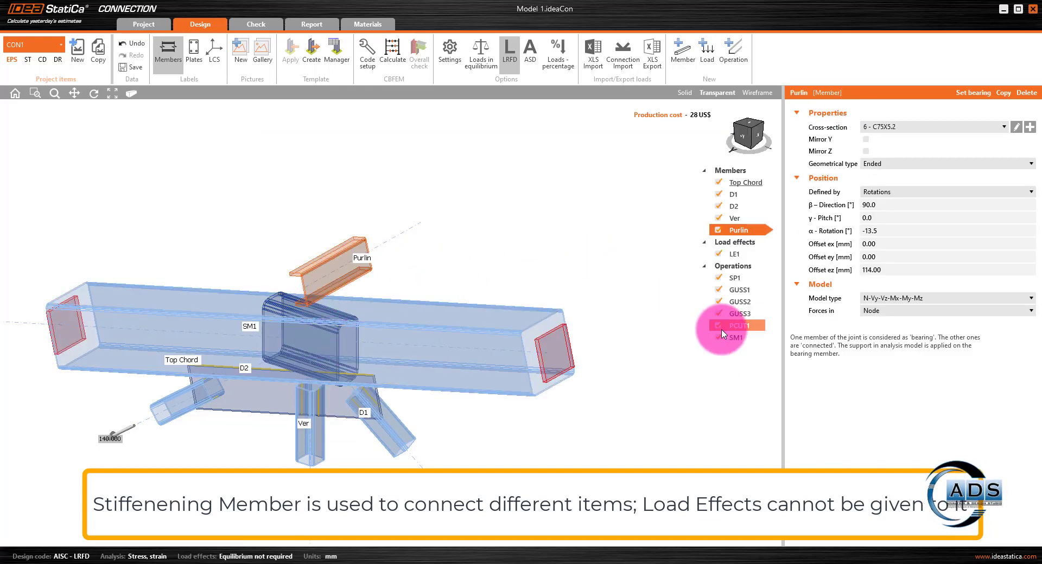
pyautogui.click(738, 338)
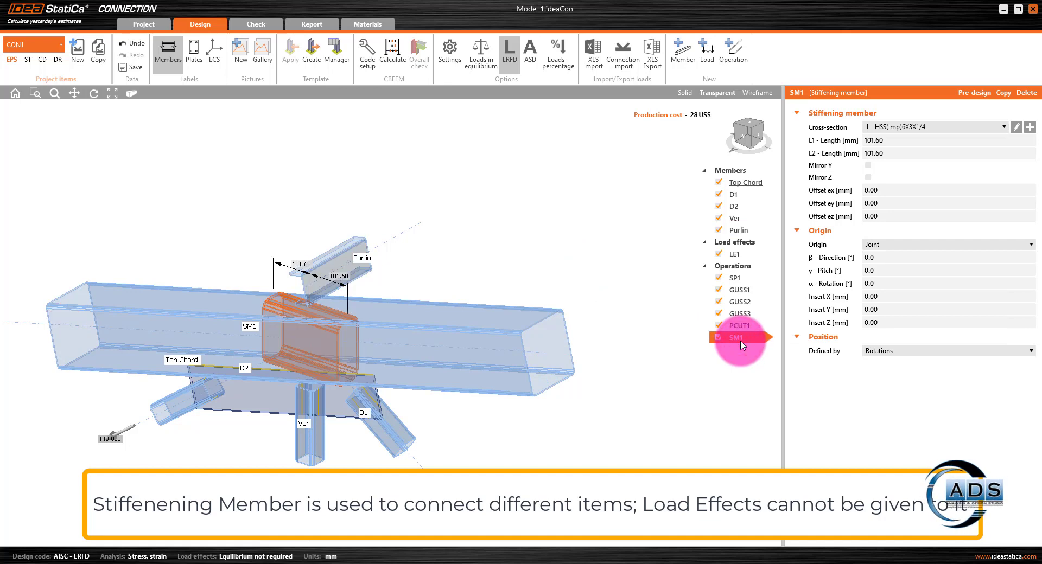
pyautogui.moveTo(588, 271); pyautogui.dragTo(576, 276, button='middle')
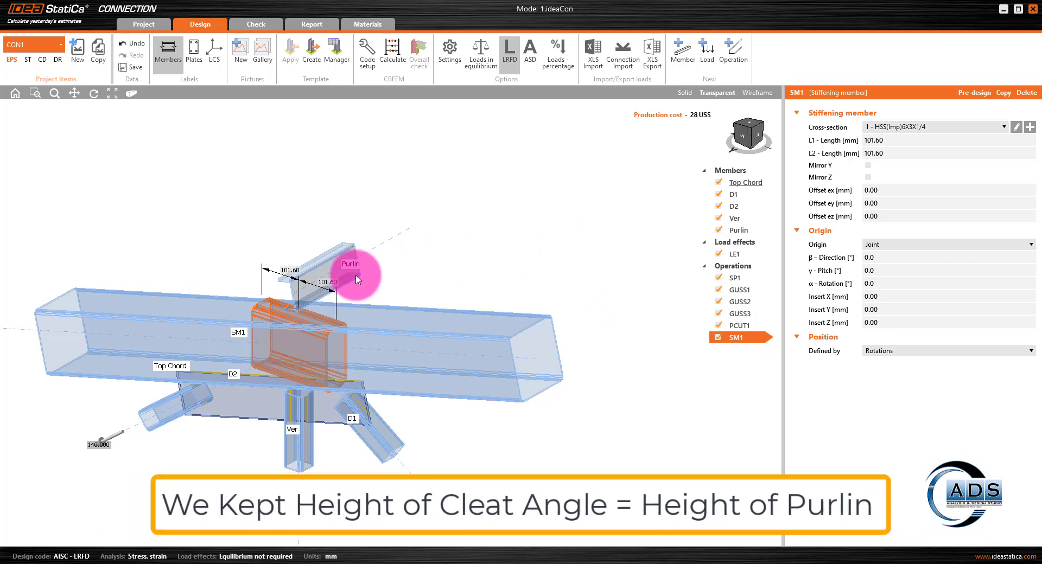
# Step: Examine the dimensions of the Purlin's C75X5.2 cross-section, particularly its height, without changing the section
pyautogui.click(745, 232)
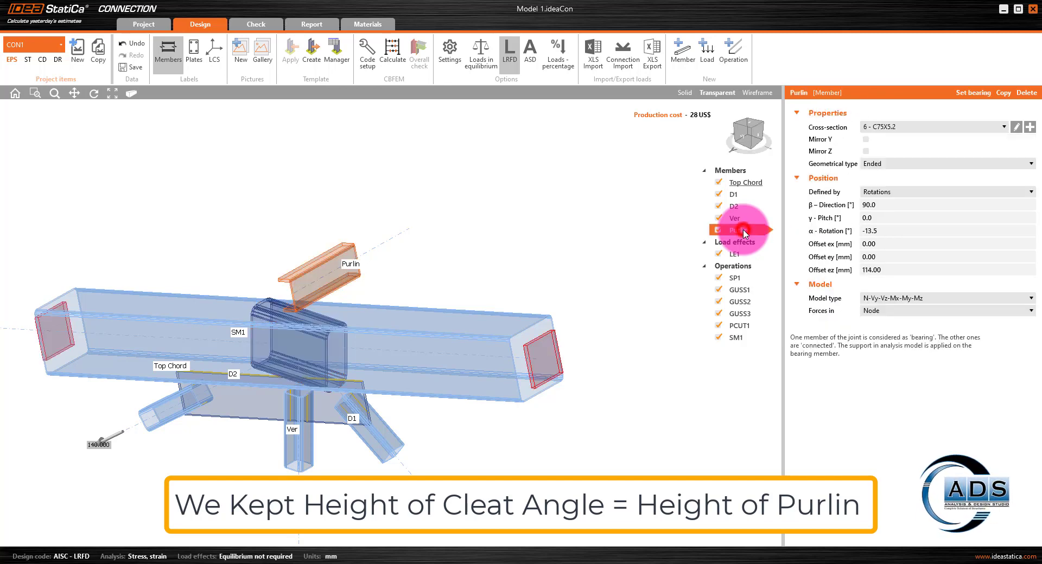
pyautogui.click(1016, 128)
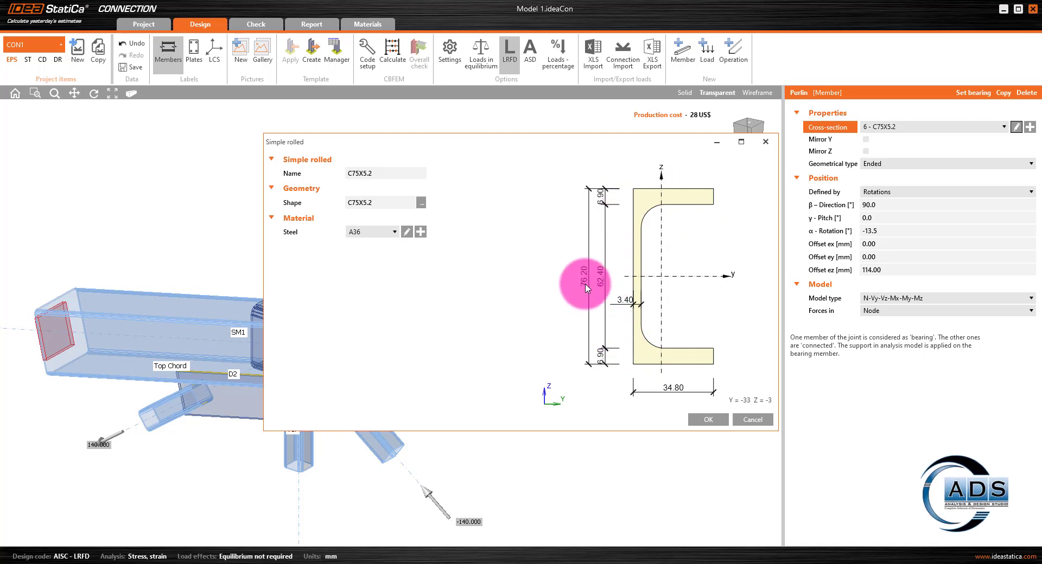
pyautogui.press('Escape')
# Step: Start a new rolled angle cross-section for stiffening member SM1 with height and width of 76.2 mm and thickness of 3 mm
pyautogui.click(736, 337)
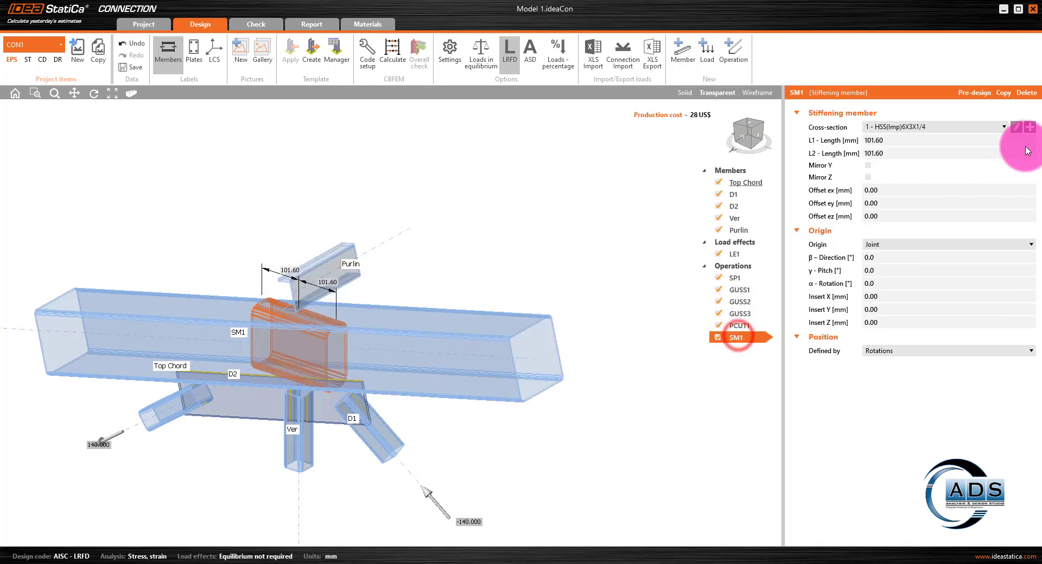
pyautogui.click(1029, 129)
pyautogui.click(542, 217)
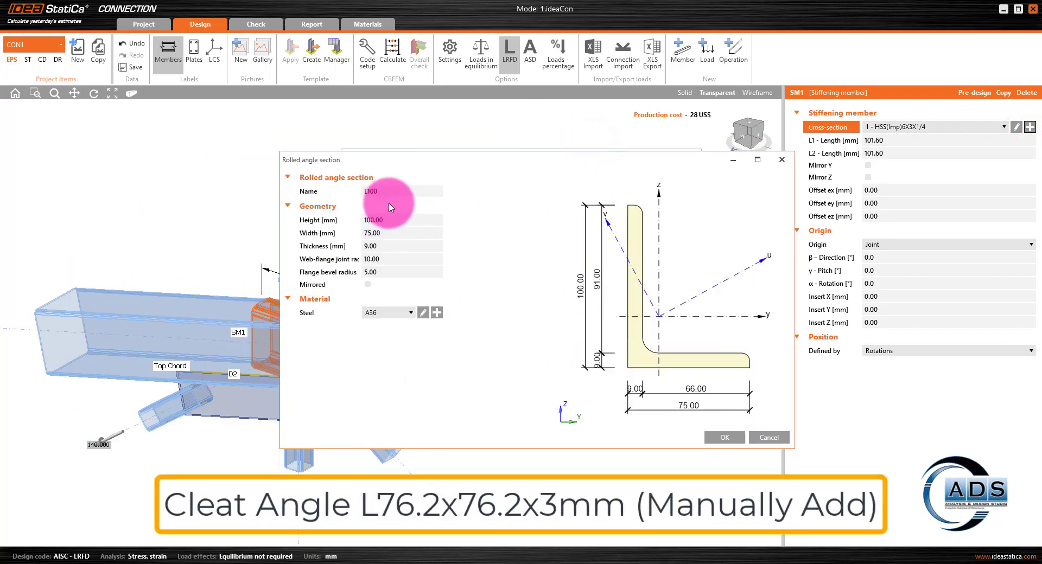
pyautogui.moveTo(395, 220); pyautogui.dragTo(365, 219)
pyautogui.write('763')
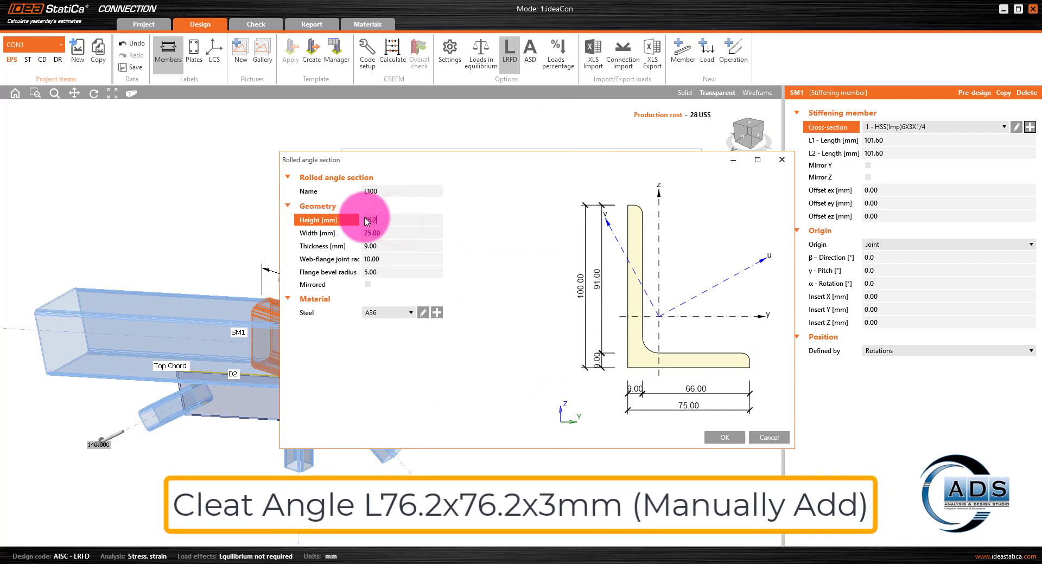
pyautogui.click(384, 230)
pyautogui.press('Tab')
pyautogui.write('3')
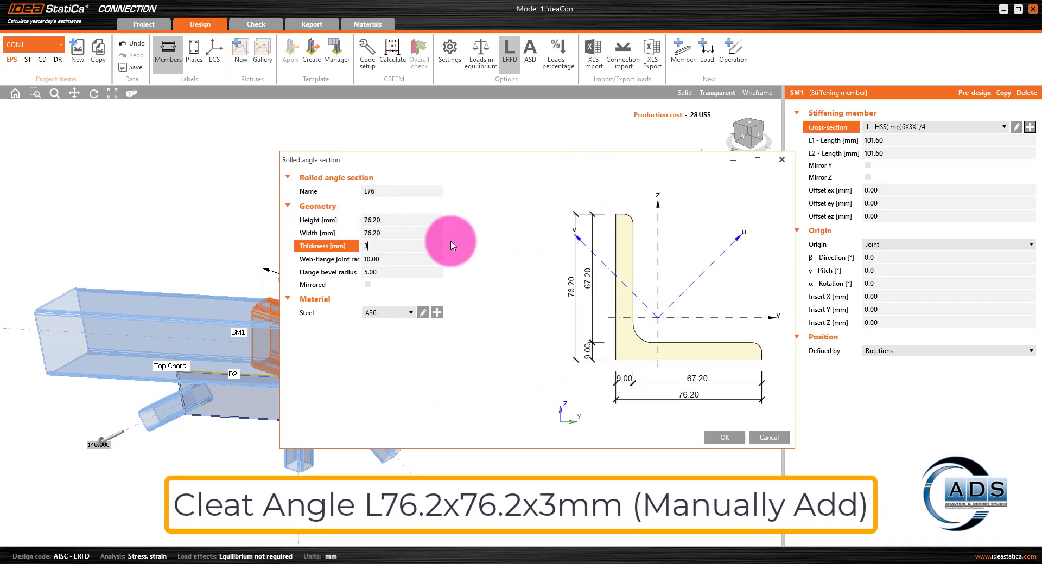
# Step: Set the angle section's web-flange joint radius and flange bevel radius to 0 mm and assign the section to SM1
pyautogui.click(427, 259)
pyautogui.write('0')
pyautogui.click(409, 275)
pyautogui.write('0')
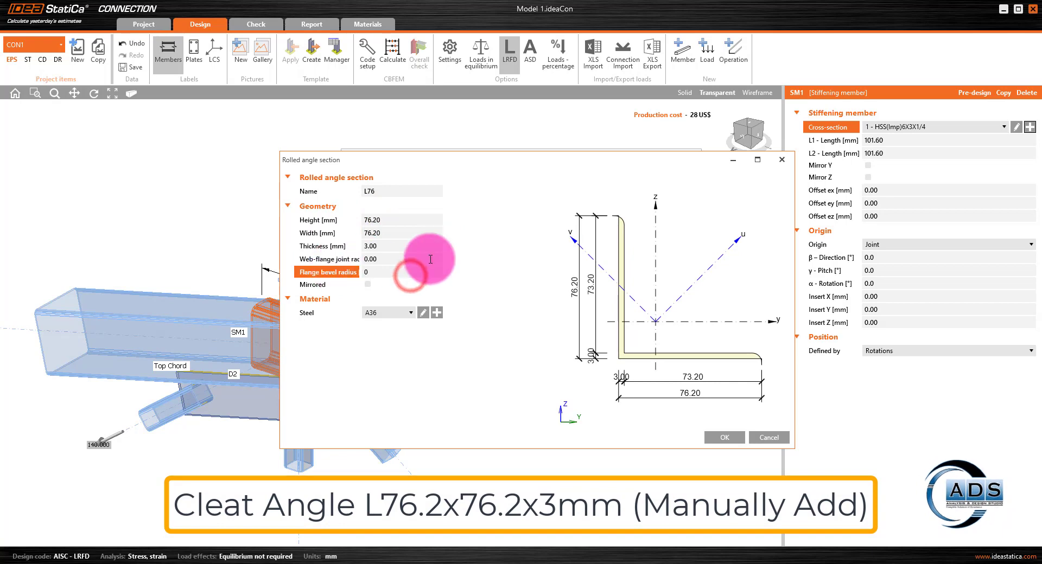
pyautogui.click(430, 259)
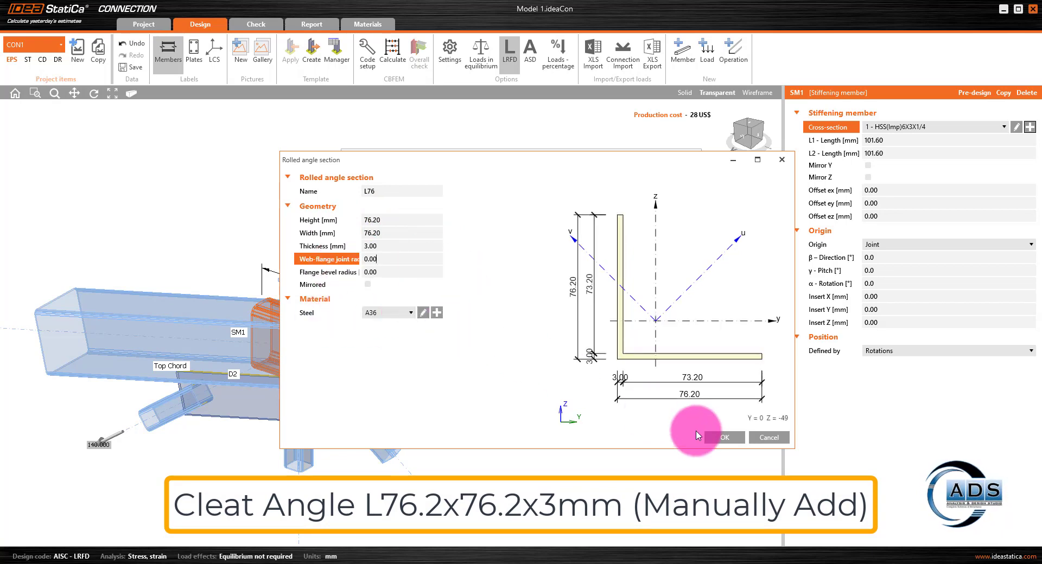
pyautogui.click(724, 437)
# Step: Set SM1's β direction to 90° so that the cleat angle runs parallel to the Purlin
pyautogui.click(716, 93)
pyautogui.moveTo(544, 237); pyautogui.dragTo(413, 333, button='middle')
pyautogui.scroll(-3, 471, 269)
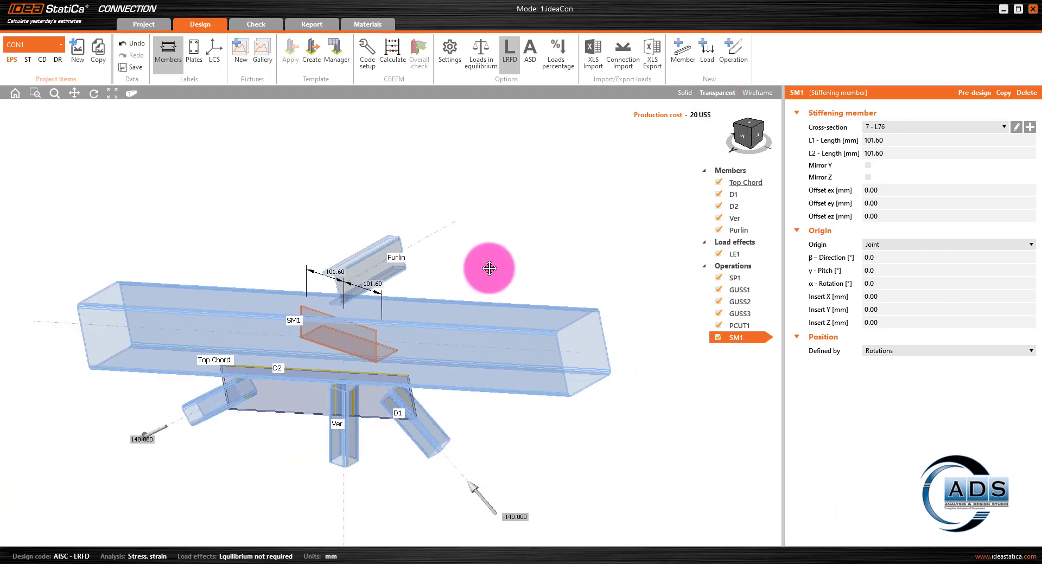
pyautogui.moveTo(542, 225); pyautogui.dragTo(527, 232, button='middle')
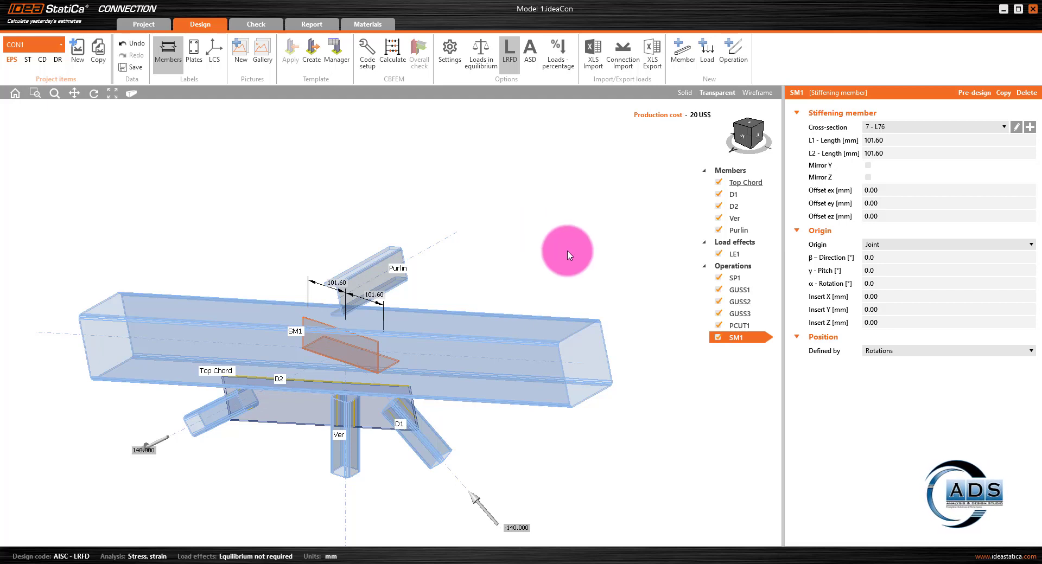
pyautogui.click(910, 255)
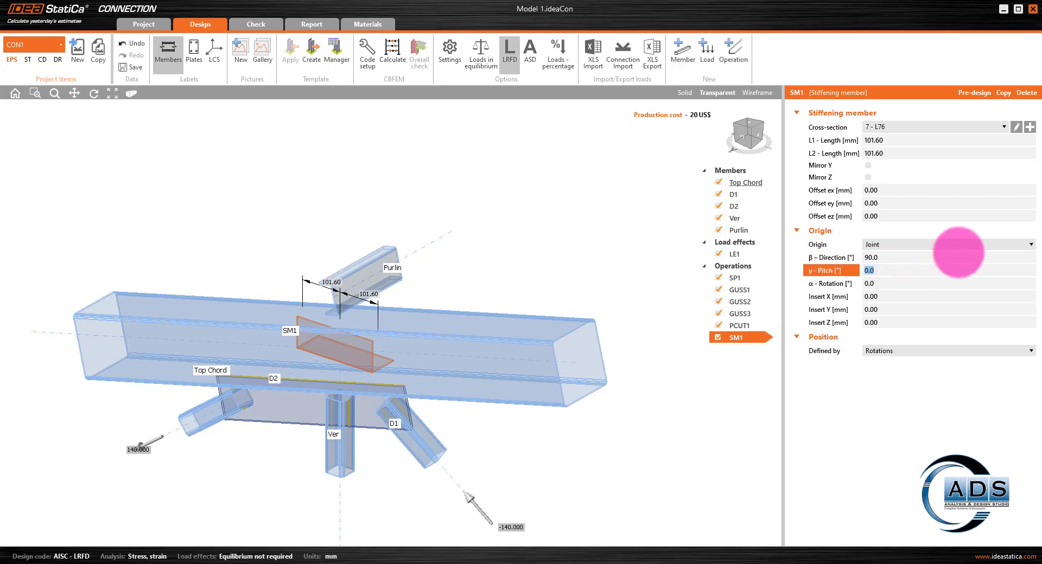
pyautogui.moveTo(546, 373); pyautogui.dragTo(532, 369, button='middle')
# Step: Try an α rotation of 13.5° for SM1
pyautogui.click(743, 135)
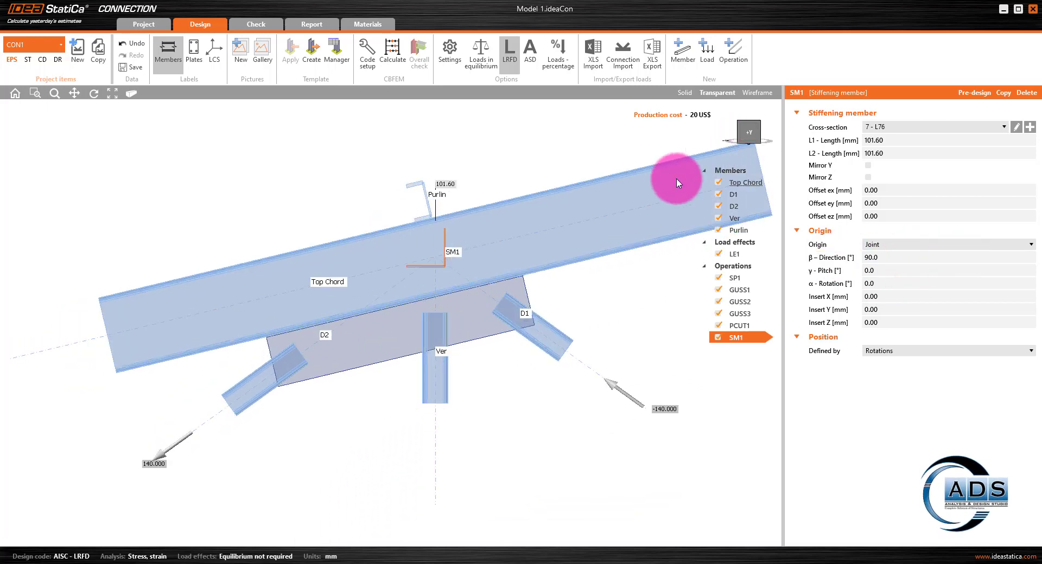
pyautogui.moveTo(622, 247); pyautogui.dragTo(537, 285, button='middle')
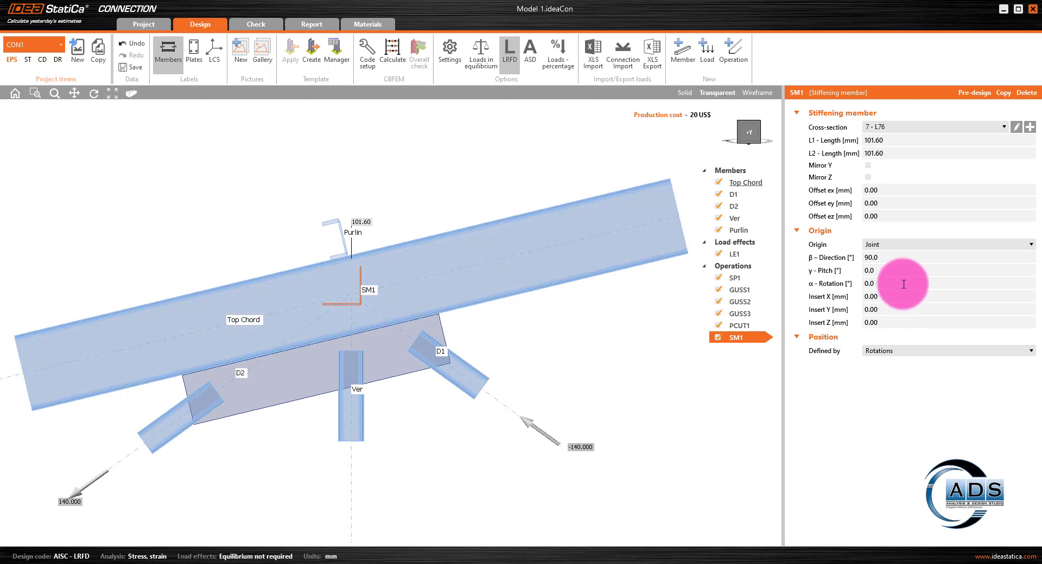
pyautogui.click(903, 282)
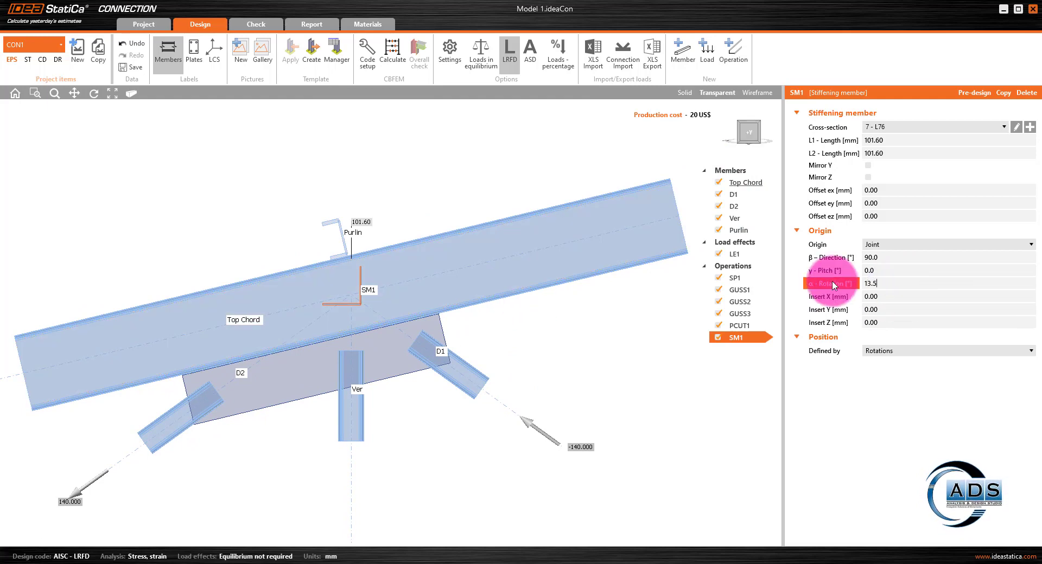
pyautogui.write('13.5')
pyautogui.press('Tab')
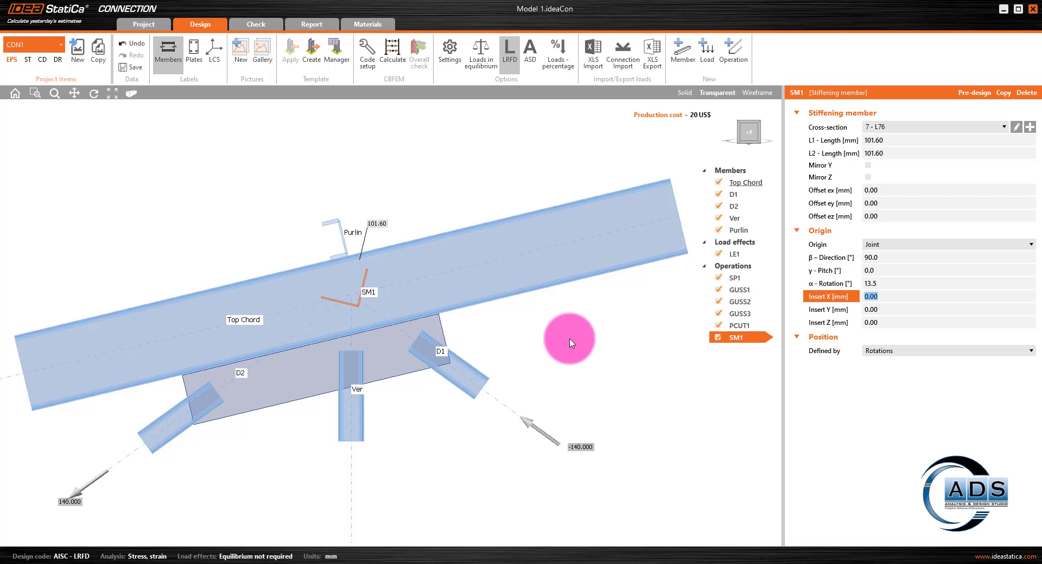
# Step: Set SM1's α rotation to 76.5° and show the local coordinate systems to check its axis directions
pyautogui.click(901, 283)
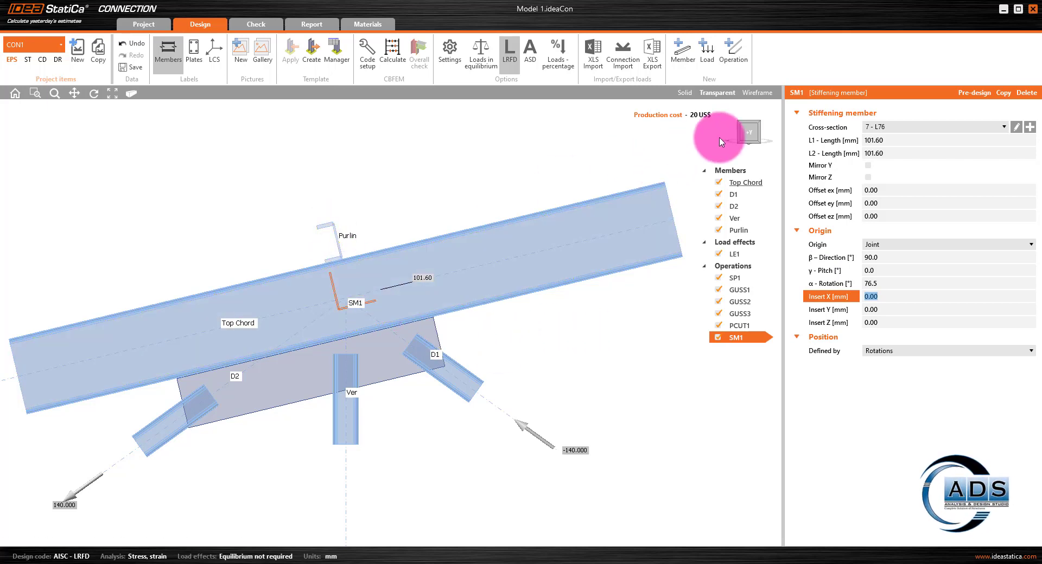
pyautogui.moveTo(750, 131); pyautogui.dragTo(392, 157)
pyautogui.moveTo(437, 207); pyautogui.dragTo(407, 261, button='middle')
pyautogui.click(749, 136)
pyautogui.moveTo(724, 151); pyautogui.dragTo(399, 296)
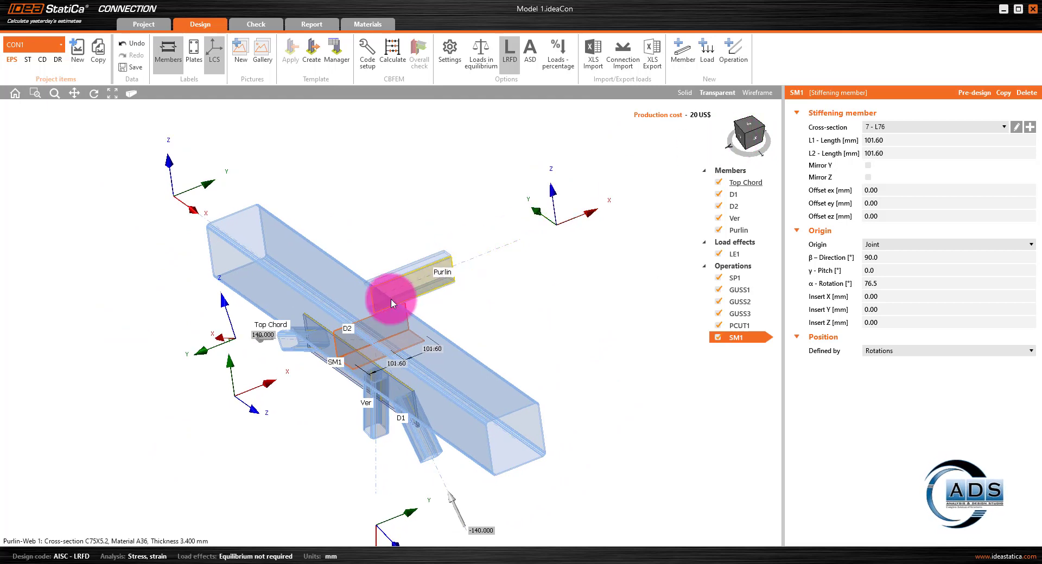
pyautogui.scroll(3, 300, 382)
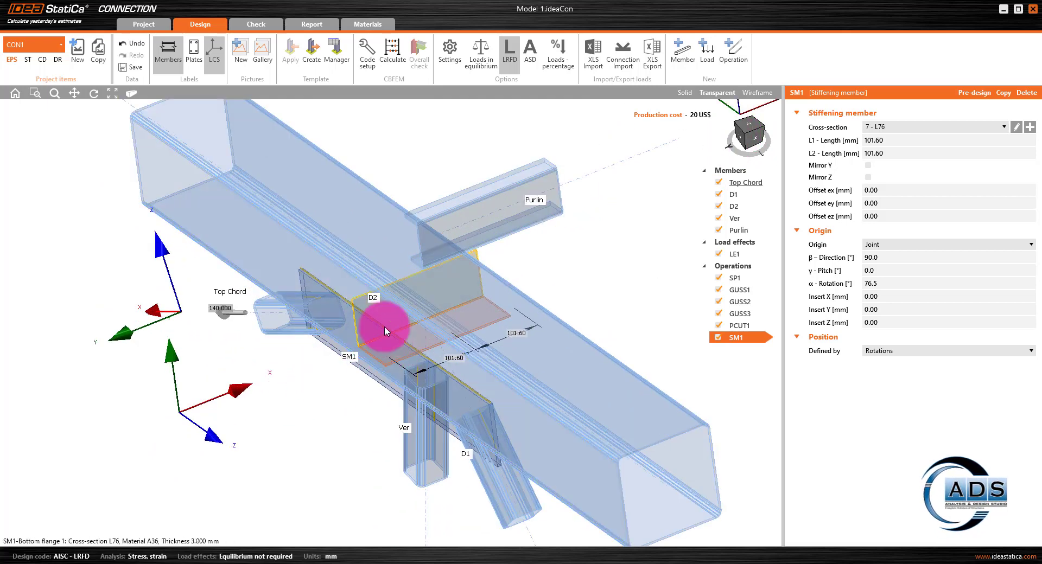
pyautogui.moveTo(369, 330); pyautogui.dragTo(337, 351, button='middle')
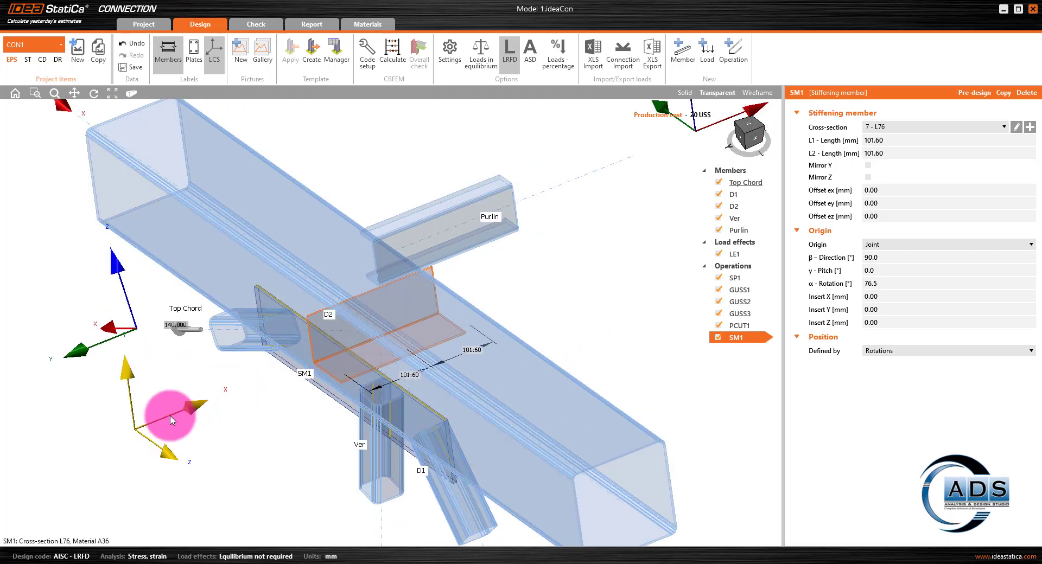
pyautogui.keyDown('ctrl'); pyautogui.moveTo(290, 420); pyautogui.dragTo(337, 361, button='middle'); pyautogui.keyUp('ctrl')
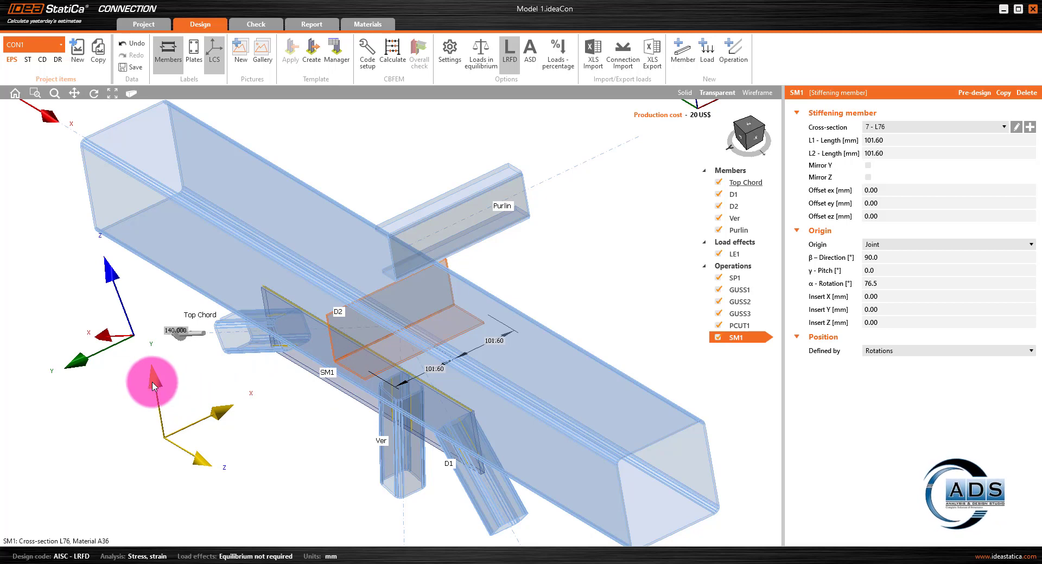
# Step: Try ey offsets of 100 mm and 90 mm for SM1 relative to the top chord's upper face
pyautogui.click(738, 143)
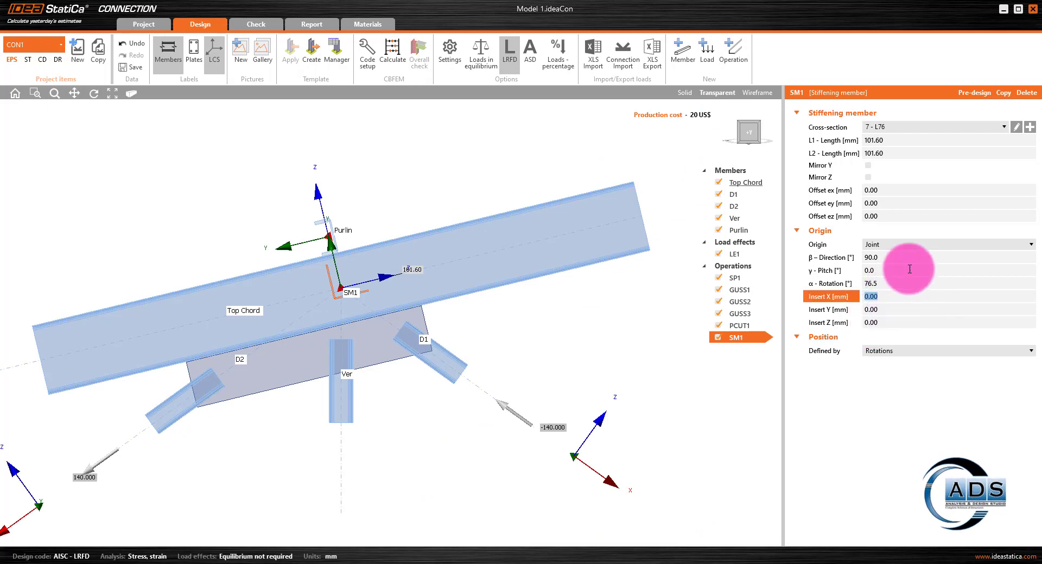
pyautogui.click(890, 203)
pyautogui.write('100')
pyautogui.press('Tab')
pyautogui.click(870, 203)
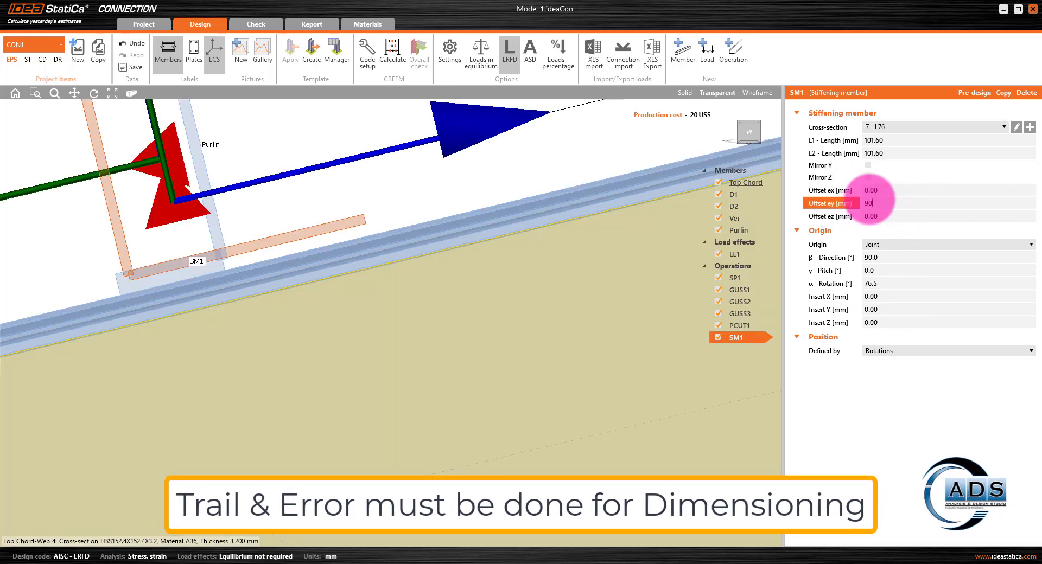
pyautogui.write('90')
pyautogui.press('Tab')
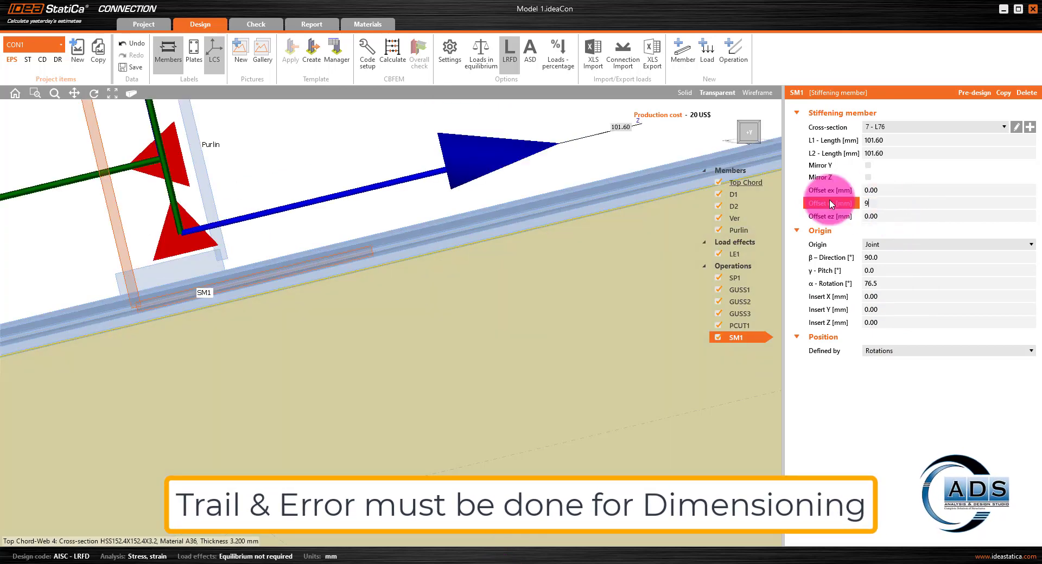
# Step: Set SM1's offset ey to 95 mm and check how the angle sits on the top chord
pyautogui.press('Tab')
pyautogui.scroll(-3, 427, 279)
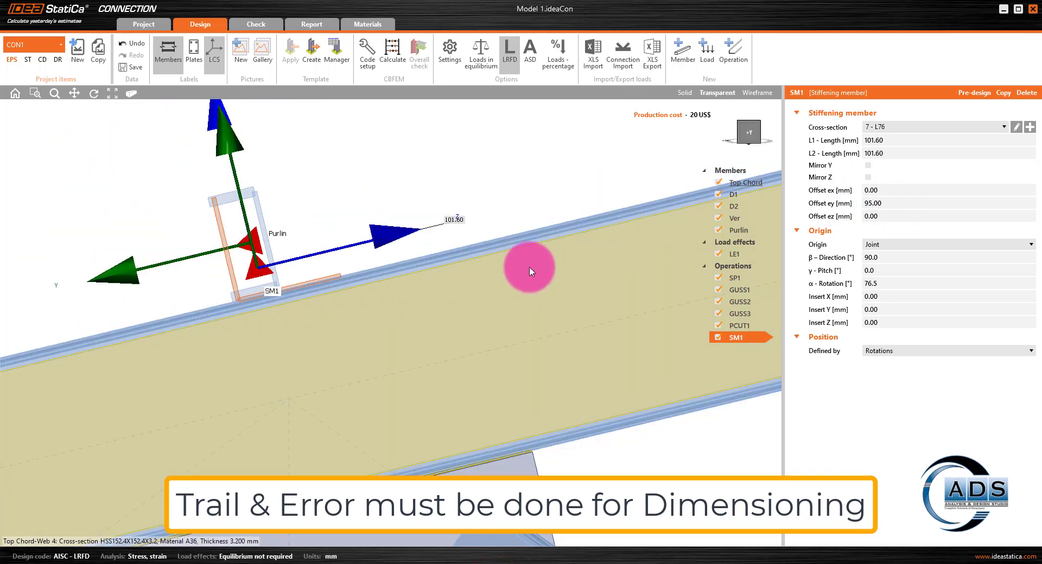
pyautogui.moveTo(542, 213); pyautogui.dragTo(521, 242, button='middle')
pyautogui.scroll(3, 247, 250)
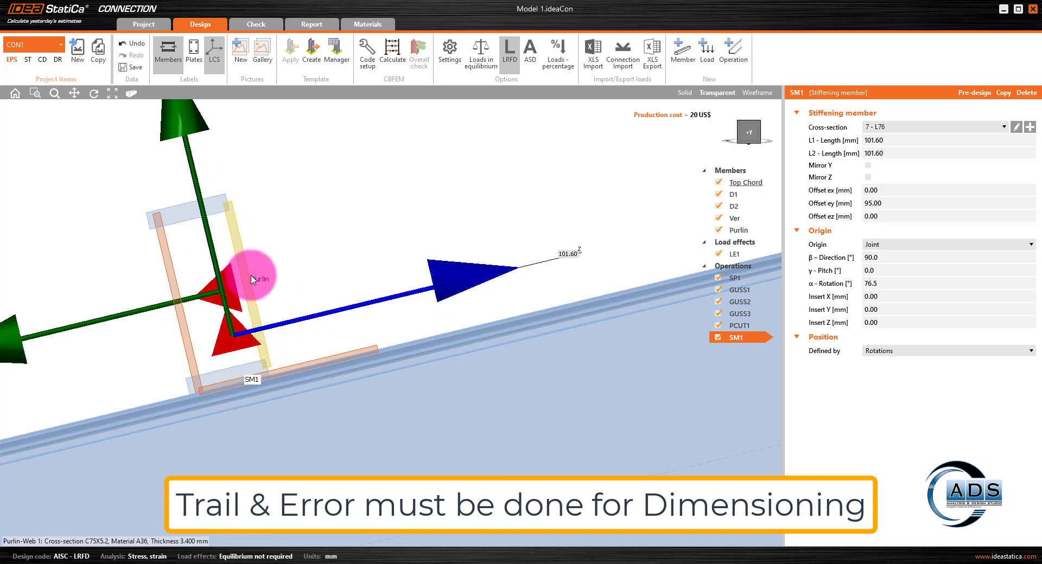
pyautogui.scroll(-3, 341, 265)
pyautogui.moveTo(749, 129); pyautogui.dragTo(744, 138)
pyautogui.moveTo(519, 252); pyautogui.dragTo(526, 193, button='middle')
pyautogui.scroll(-1, 528, 191)
pyautogui.moveTo(751, 140); pyautogui.dragTo(742, 140)
pyautogui.moveTo(744, 145); pyautogui.dragTo(713, 244, button='right')
# Step: Try an offset ez of 30 mm for SM1 against the Purlin's web
pyautogui.click(910, 205)
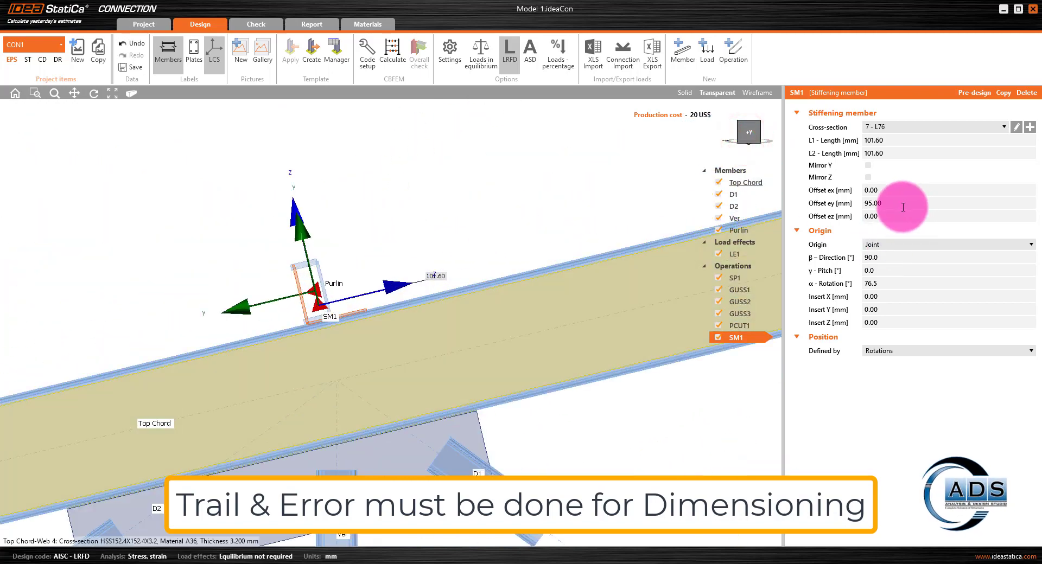
pyautogui.click(854, 216)
pyautogui.press('Return')
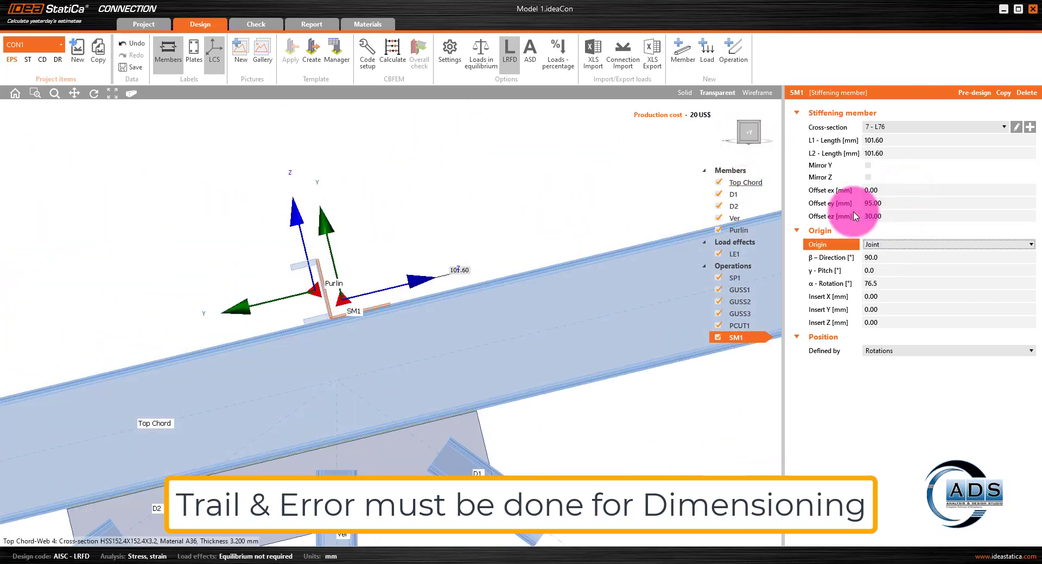
pyautogui.scroll(5, 407, 272)
# Step: Set SM1's offset ez to 32 mm to place the angle against the back of the Purlin's web
pyautogui.click(850, 217)
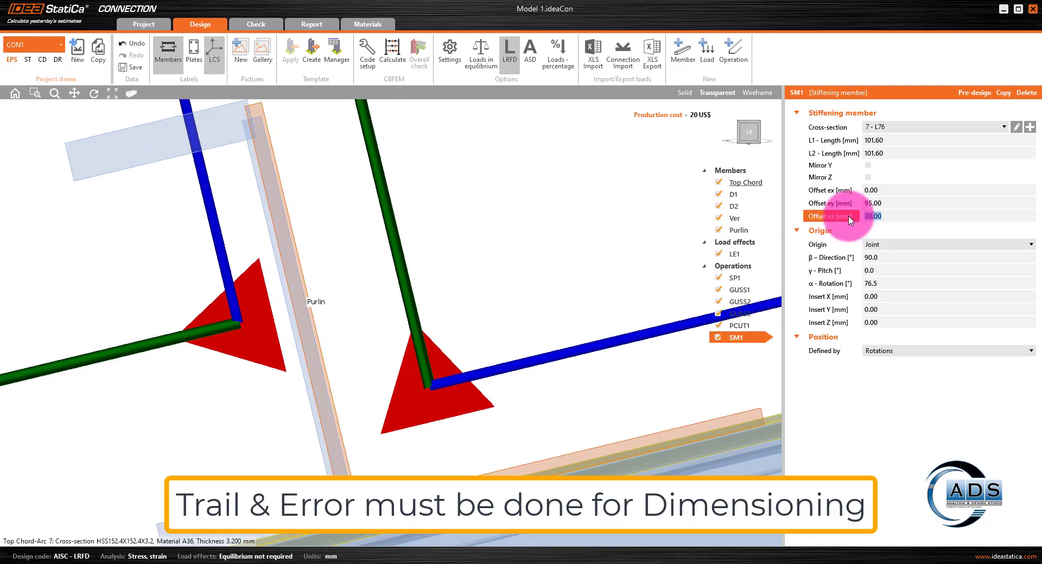
pyautogui.write('32')
pyautogui.press('Tab')
pyautogui.scroll(-5, 465, 244)
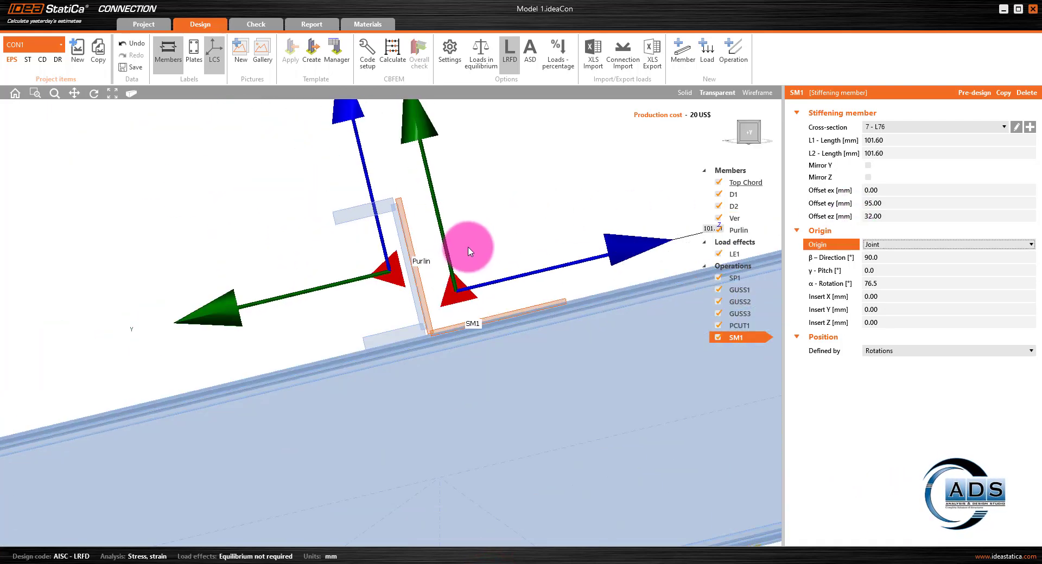
pyautogui.moveTo(541, 242); pyautogui.dragTo(479, 265, button='middle')
pyautogui.scroll(-3, 509, 233)
pyautogui.moveTo(512, 235); pyautogui.dragTo(489, 249, button='middle')
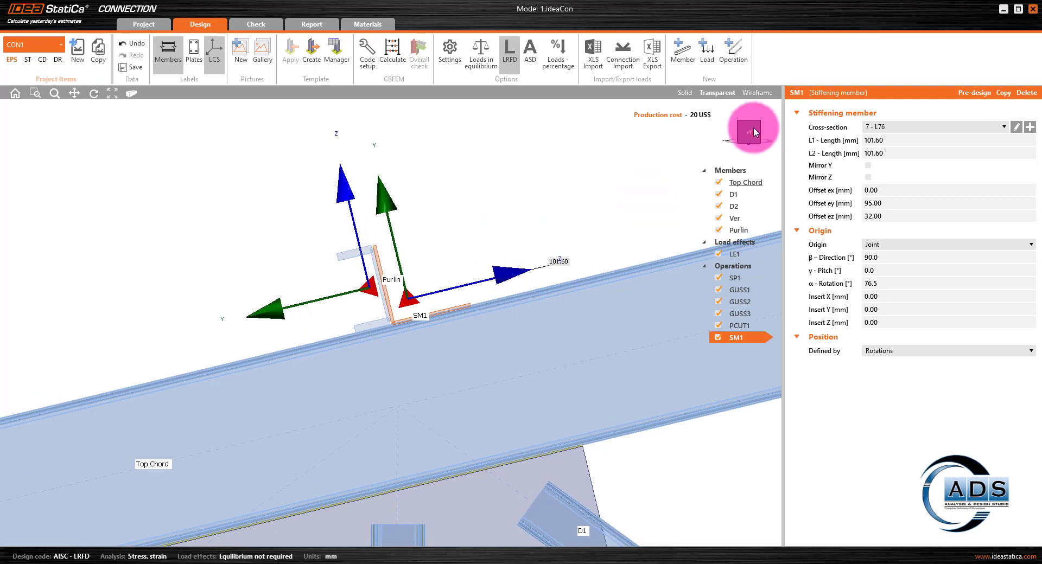
# Step: Show the model as solid and examine the cleat angle's position and length relative to the Purlin and top chord
pyautogui.moveTo(757, 129); pyautogui.dragTo(744, 138)
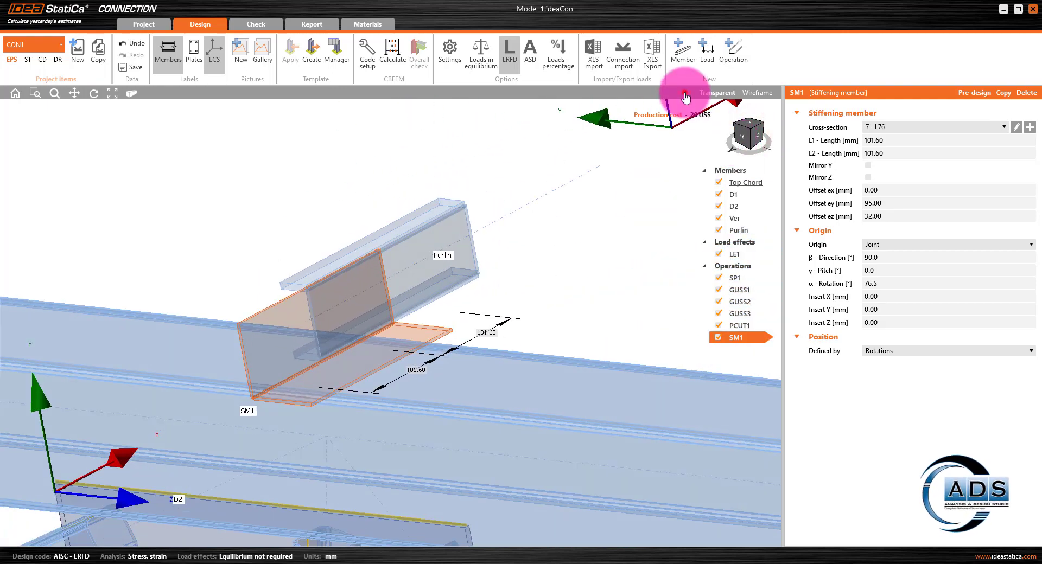
pyautogui.click(684, 92)
pyautogui.moveTo(578, 237); pyautogui.dragTo(565, 236, button='middle')
pyautogui.click(744, 137)
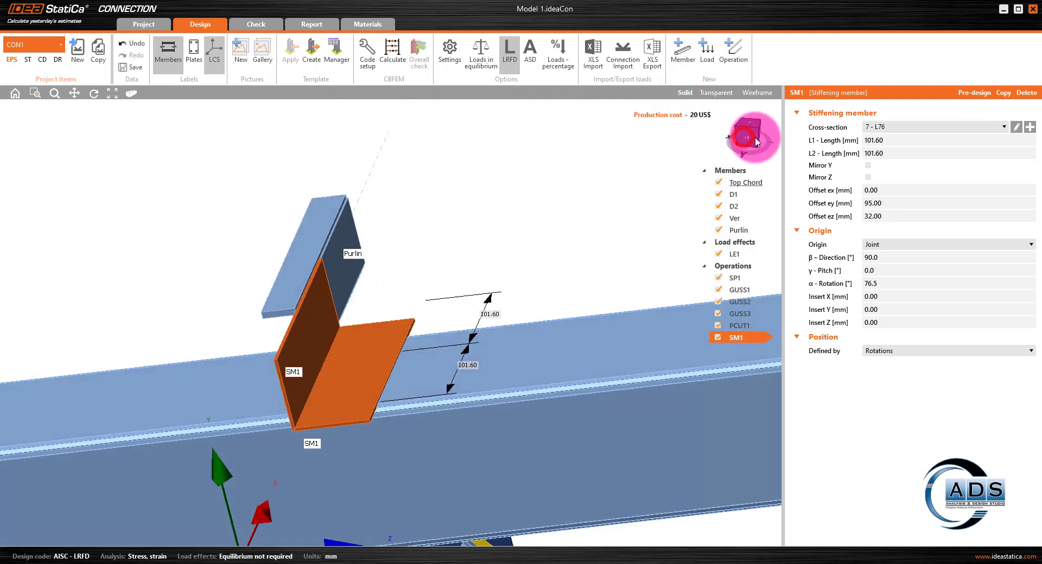
pyautogui.click(773, 136)
pyautogui.moveTo(772, 130); pyautogui.dragTo(739, 141)
pyautogui.scroll(3, 438, 336)
pyautogui.moveTo(561, 358); pyautogui.dragTo(542, 307, button='middle')
pyautogui.moveTo(747, 127); pyautogui.dragTo(749, 133)
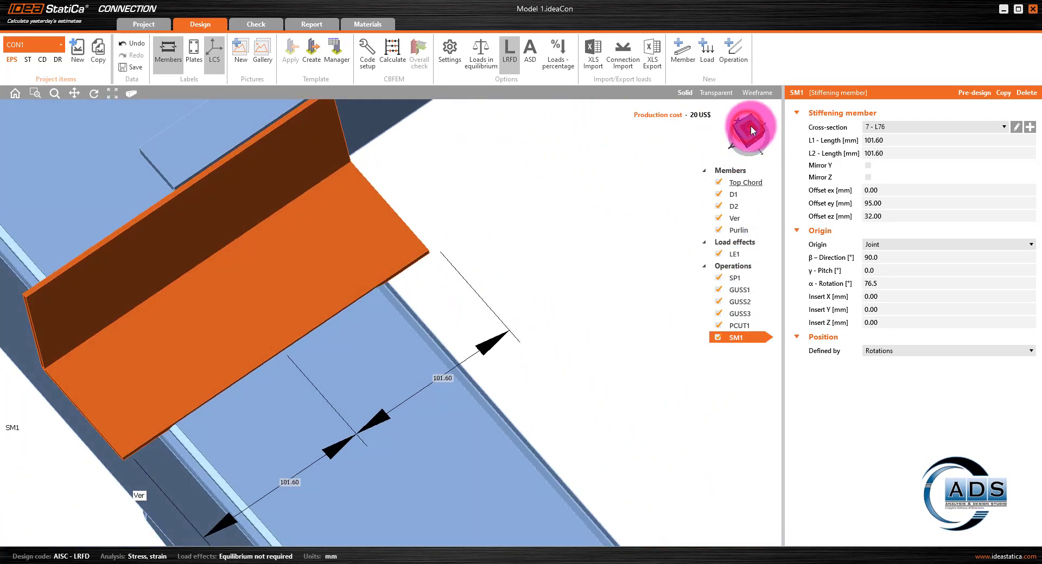
pyautogui.click(749, 136)
# Step: Examine the width of the Top Chord's HSS152.4X152.4X3.2 cross-section without changing the section
pyautogui.click(455, 267)
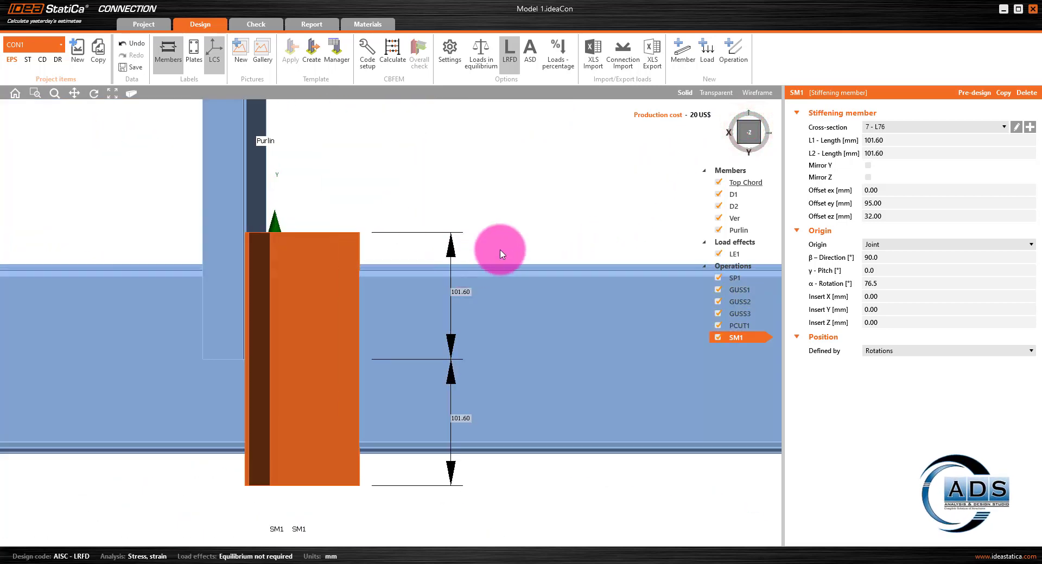
pyautogui.click(1017, 130)
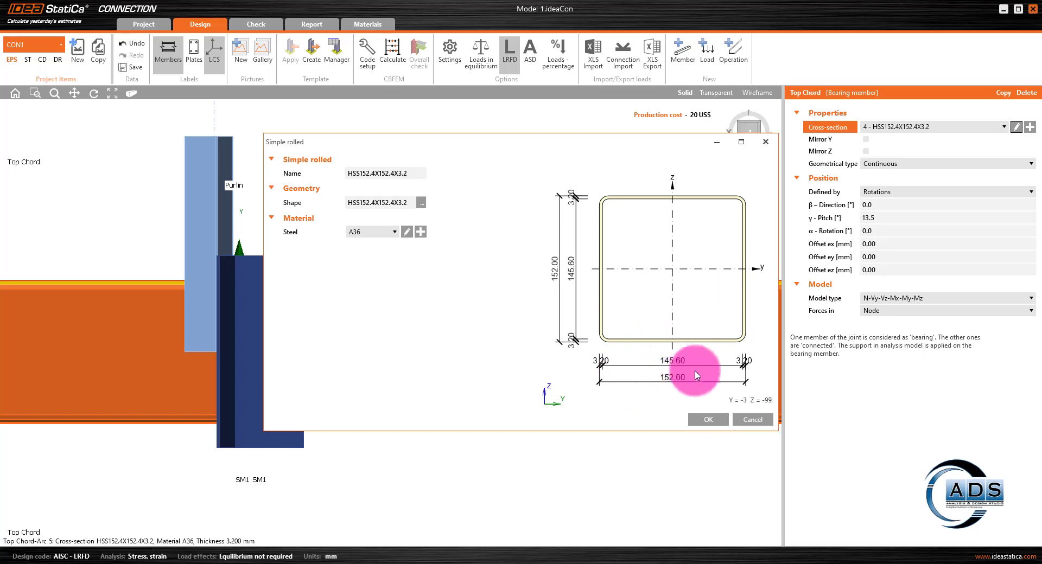
pyautogui.click(725, 422)
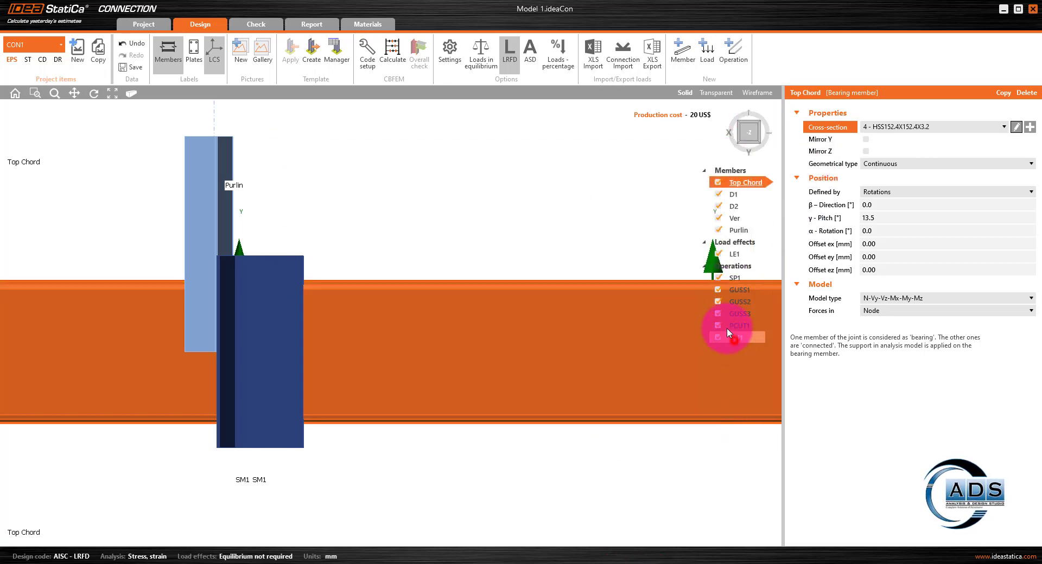
# Step: Set both lengths L1 and L2 of stiffening member SM1 to 76 mm to match the Top Chord's width
pyautogui.click(730, 336)
pyautogui.click(897, 140)
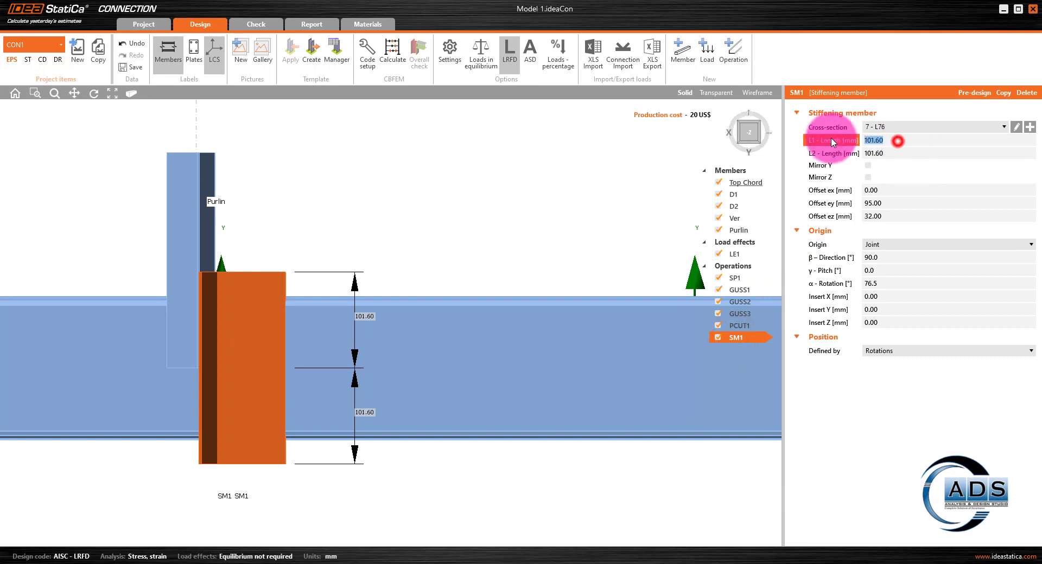
pyautogui.click(838, 153)
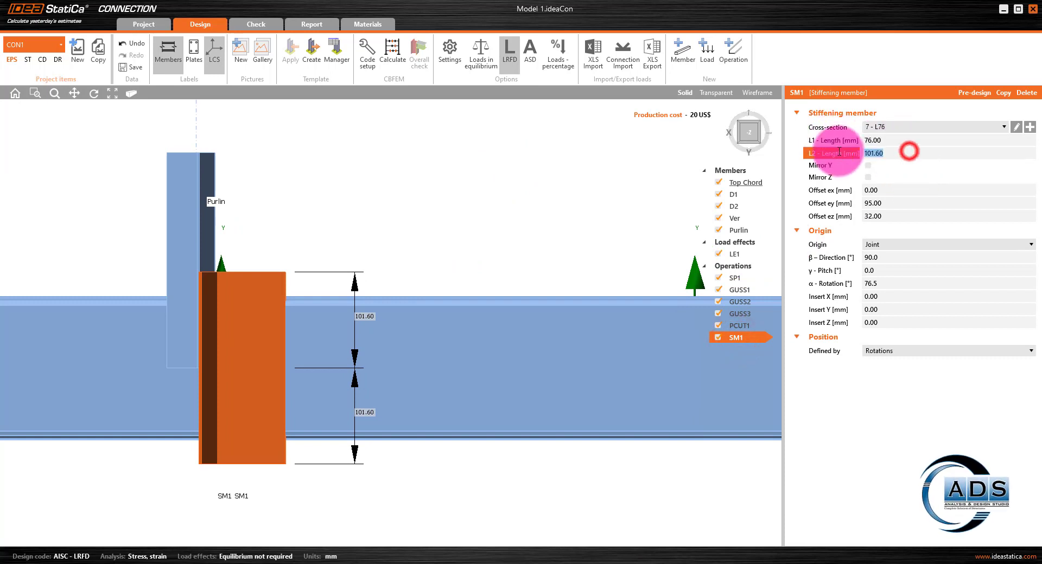
pyautogui.write('76')
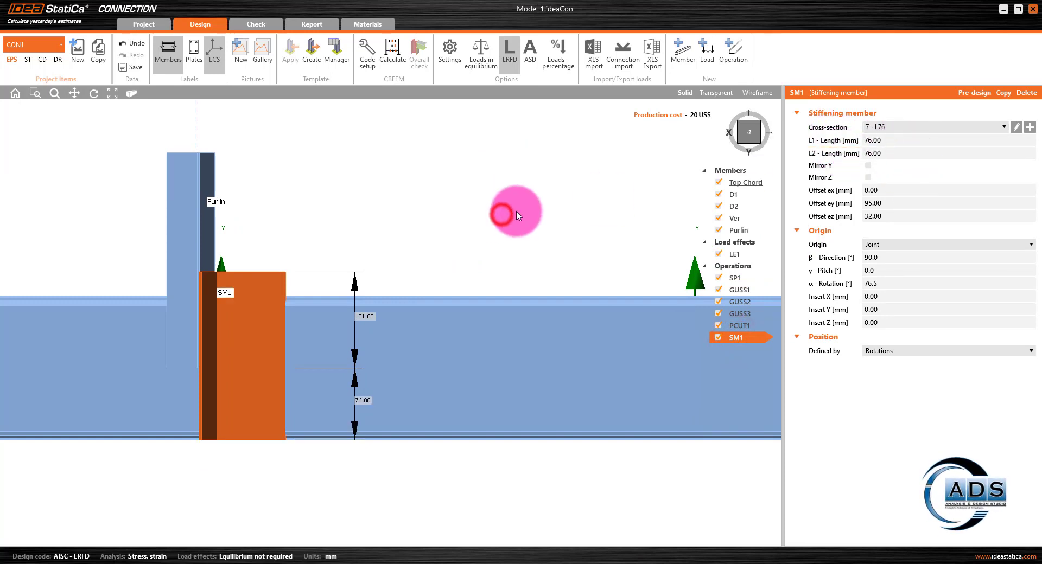
pyautogui.click(499, 214)
pyautogui.scroll(3, 285, 302)
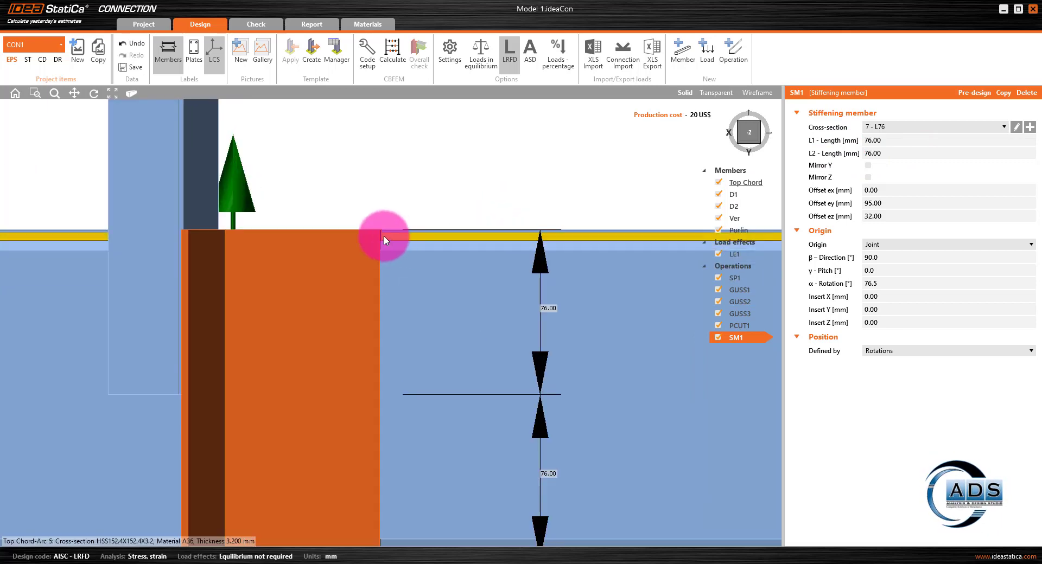
pyautogui.scroll(-2, 382, 298)
pyautogui.scroll(-3, 382, 303)
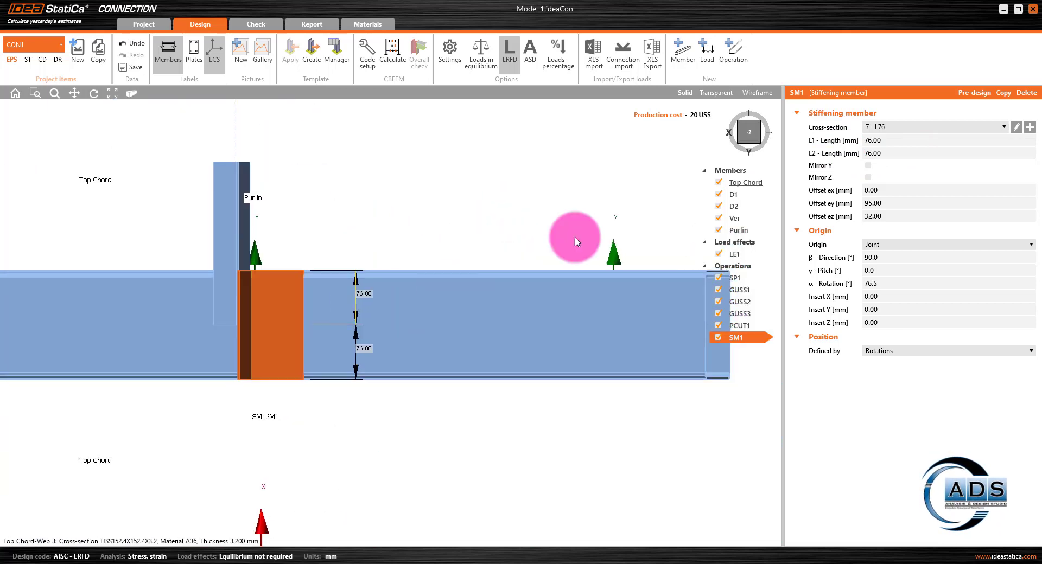
# Step: Examine in 3D how the shortened cleat angle sits against the Purlin's web and on the Top Chord
pyautogui.click(748, 136)
pyautogui.moveTo(561, 137); pyautogui.dragTo(587, 264, button='middle')
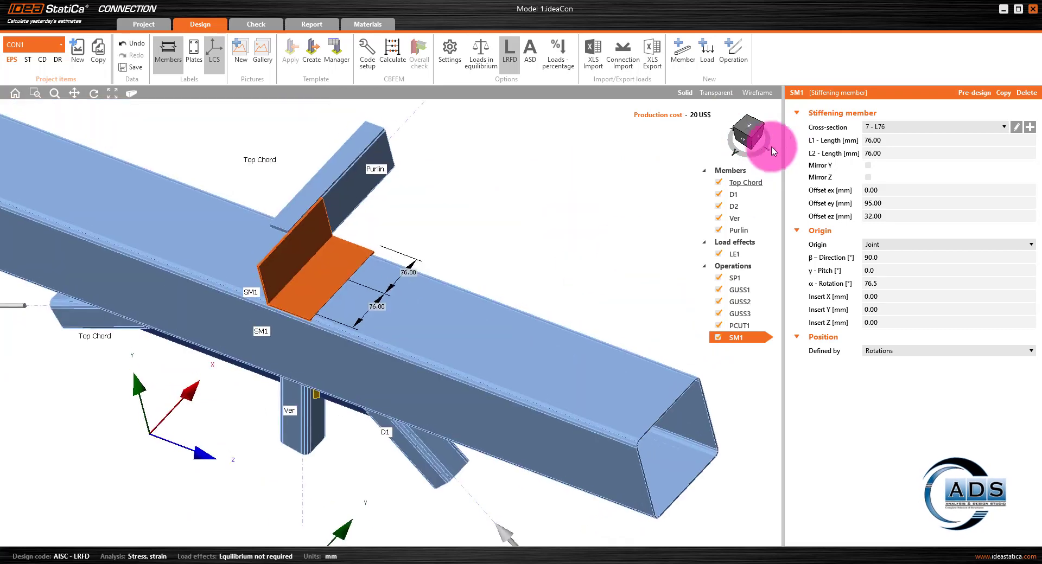
pyautogui.moveTo(739, 140); pyautogui.dragTo(740, 131)
pyautogui.click(716, 92)
pyautogui.click(579, 253)
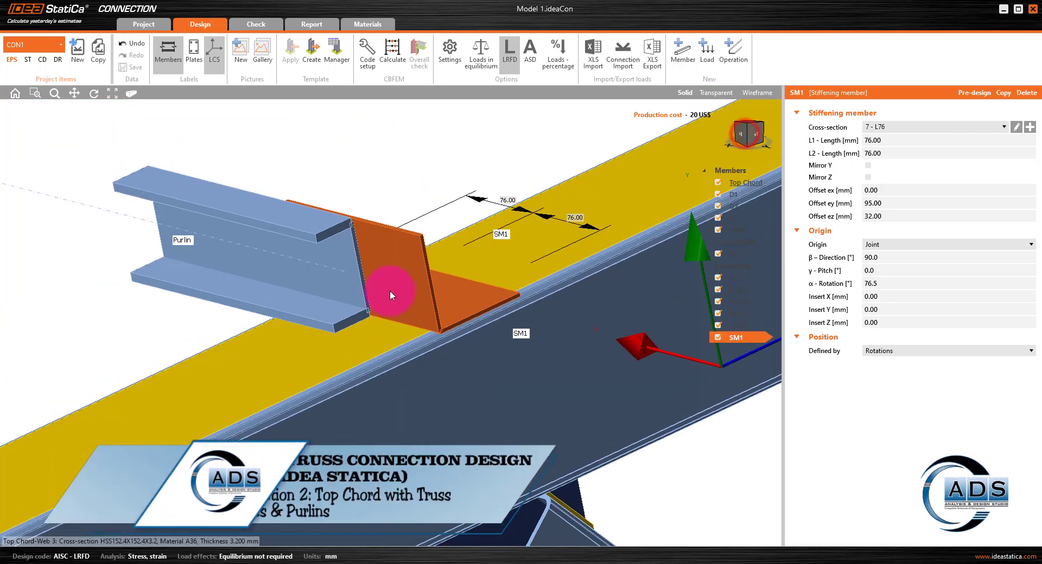
pyautogui.scroll(-6, 467, 286)
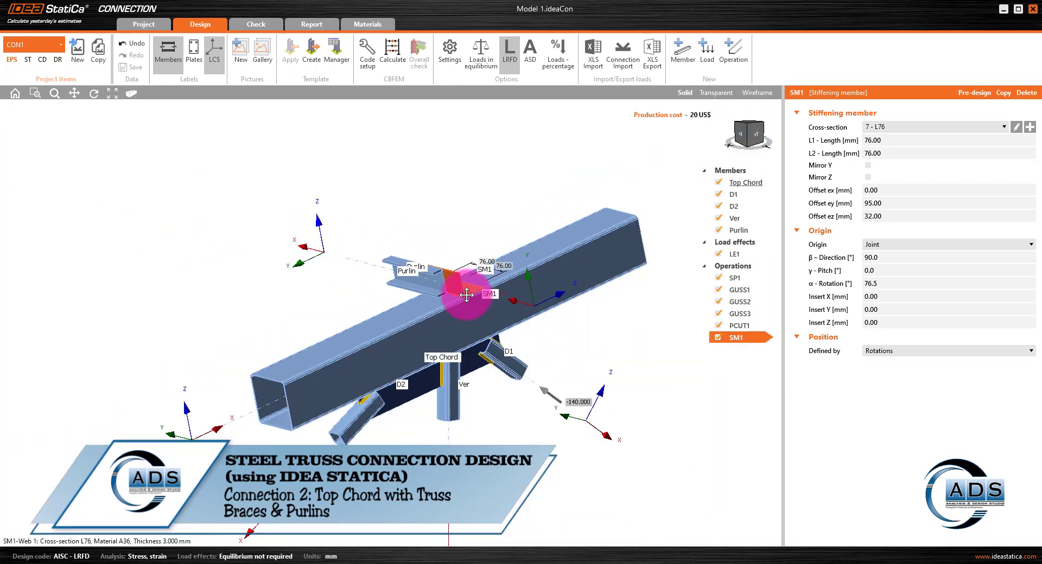
pyautogui.moveTo(472, 293); pyautogui.dragTo(388, 309, button='middle')
# Step: Copy the Purlin member, rename the copy as Purlin 2, and show the model as transparent
pyautogui.click(757, 243)
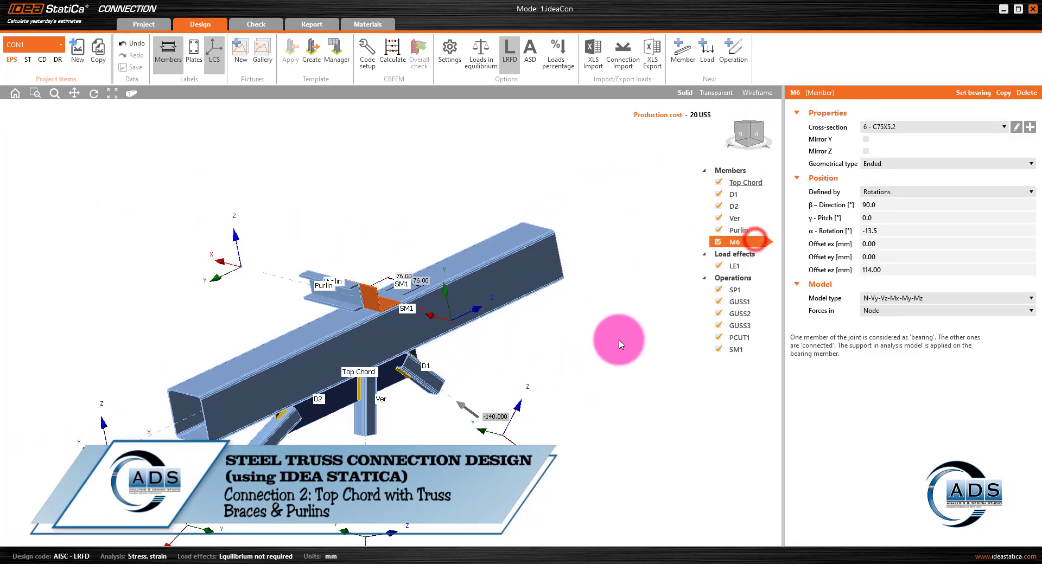
pyautogui.rightClick(734, 242)
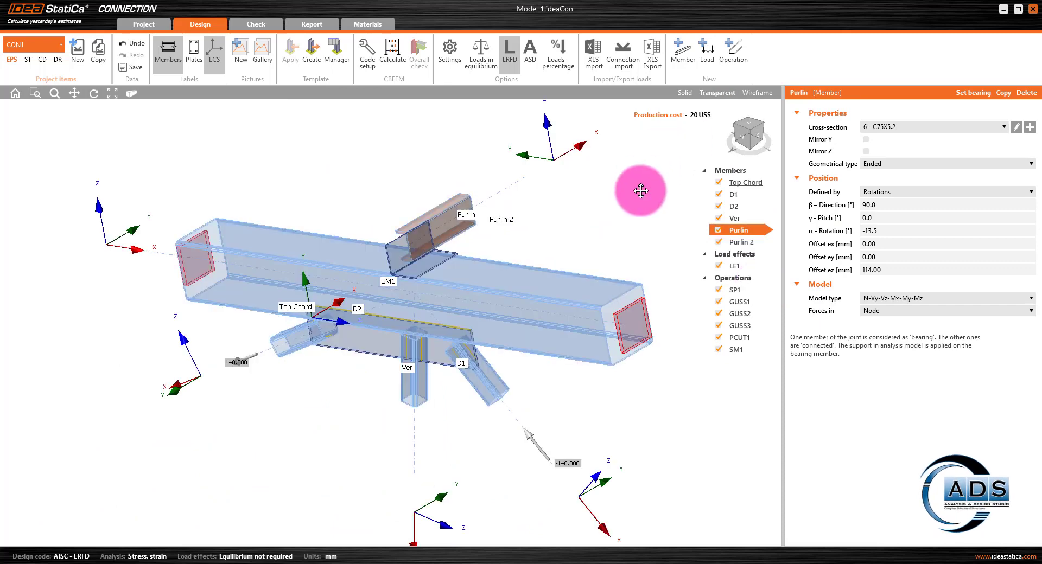
pyautogui.moveTo(642, 192); pyautogui.dragTo(601, 227, button='middle')
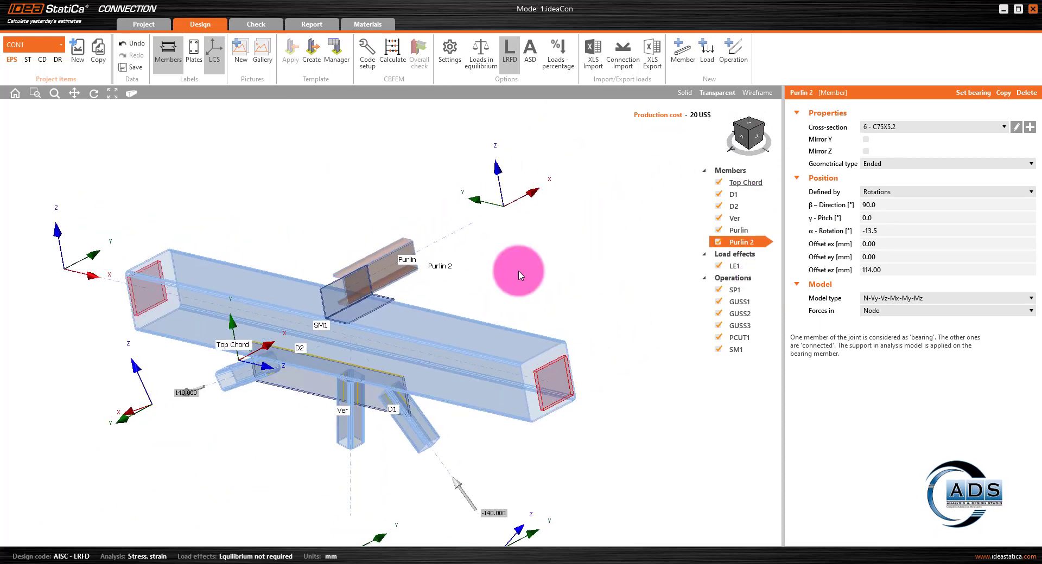
pyautogui.moveTo(519, 276); pyautogui.dragTo(532, 278, button='middle')
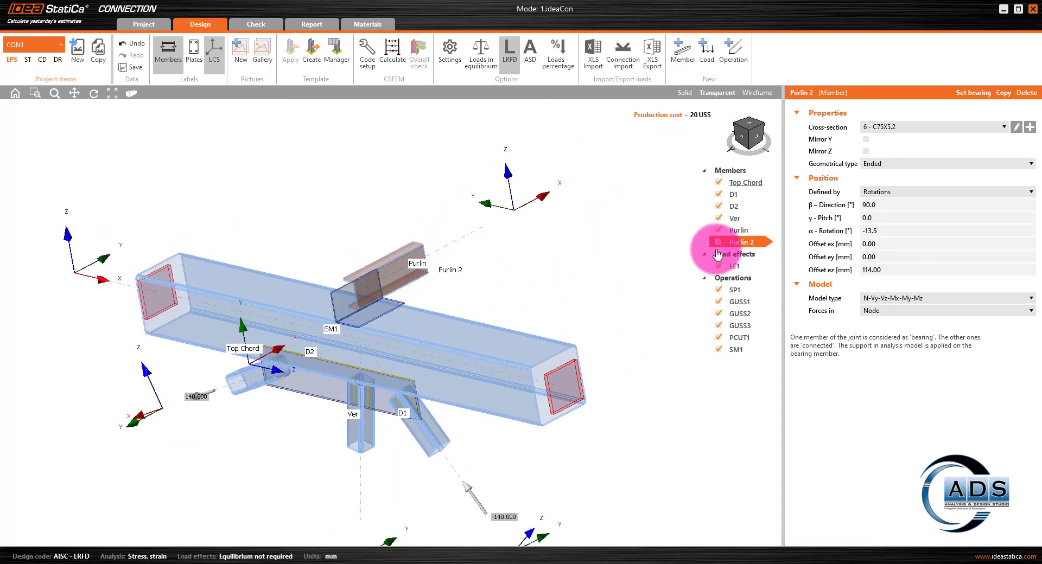
# Step: Set Purlin 2's β direction to -90° so it extends to the opposite side of the Top Chord
pyautogui.click(892, 208)
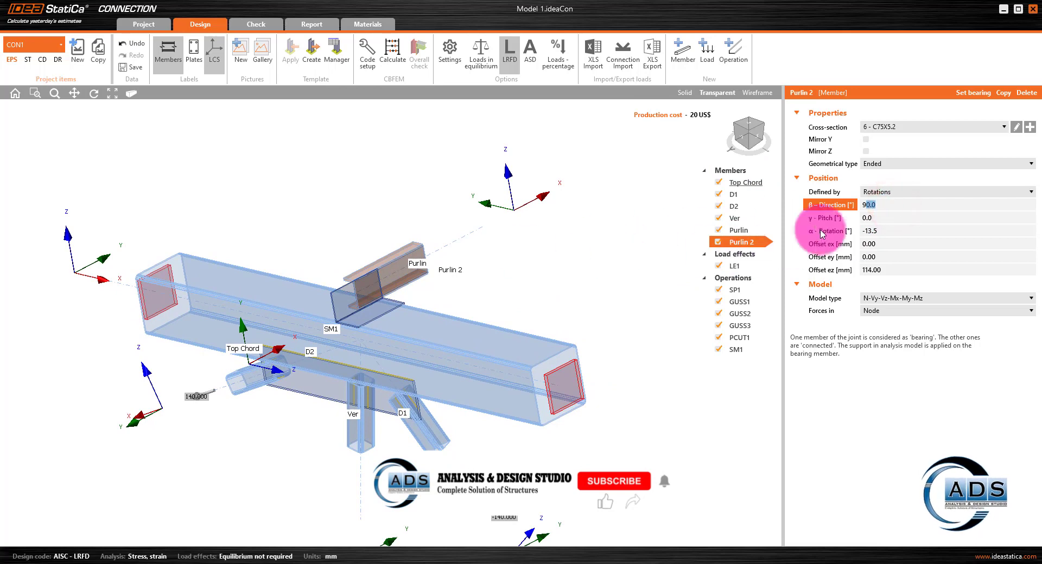
pyautogui.moveTo(888, 205); pyautogui.dragTo(856, 204)
pyautogui.moveTo(889, 205); pyautogui.dragTo(824, 201)
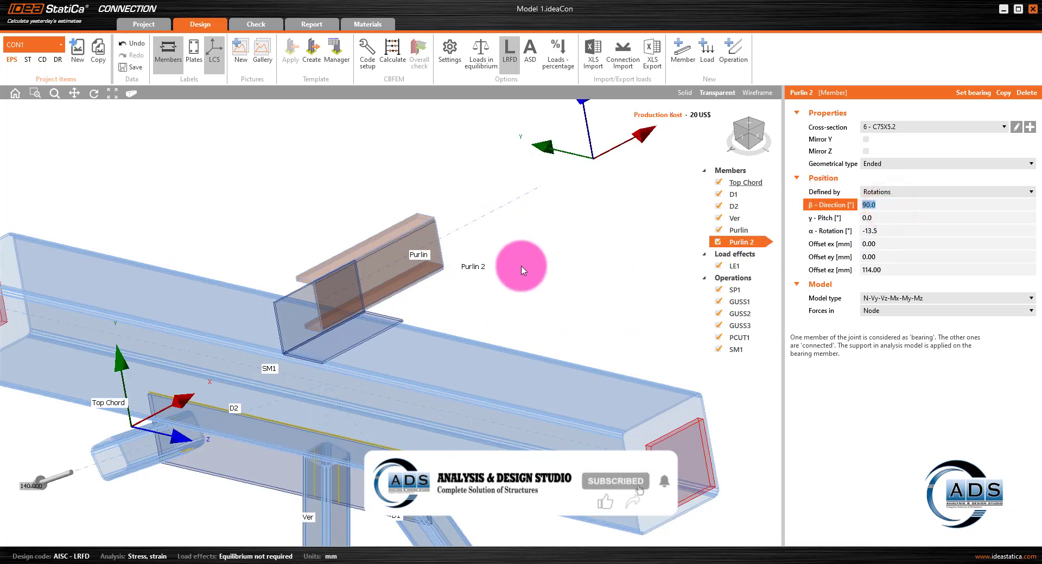
pyautogui.moveTo(542, 277); pyautogui.dragTo(482, 277, button='middle')
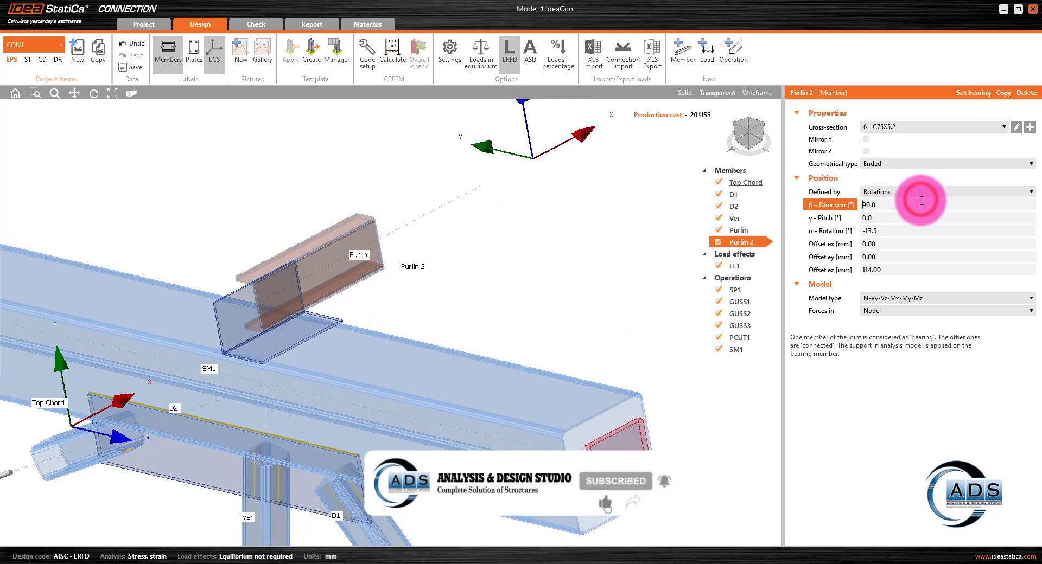
pyautogui.click(743, 135)
pyautogui.scroll(3, 472, 212)
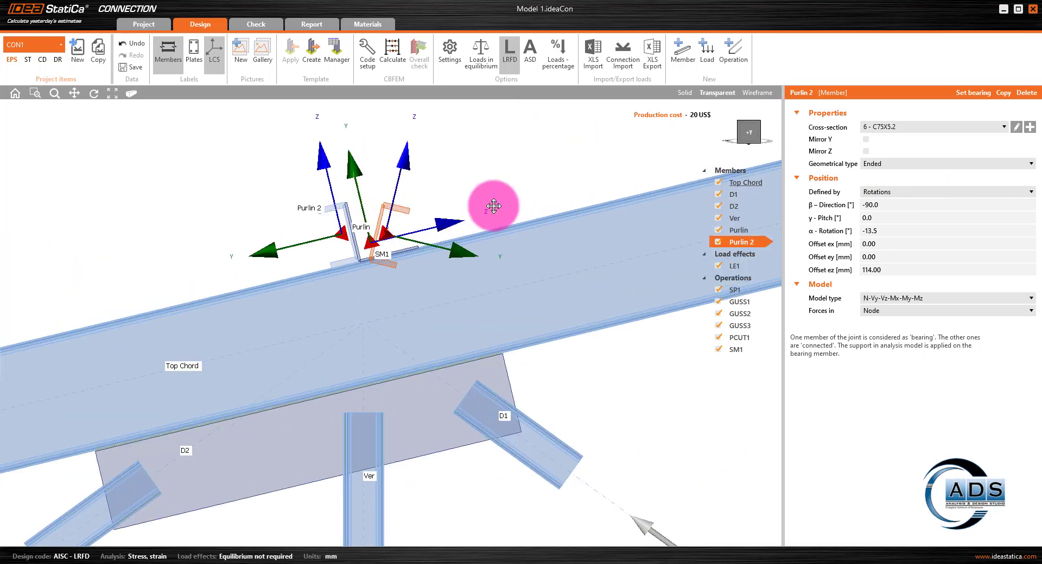
# Step: Compute 180-13.5 in Calculator and set Purlin 2's α rotation to -166.5°
pyautogui.click(904, 231)
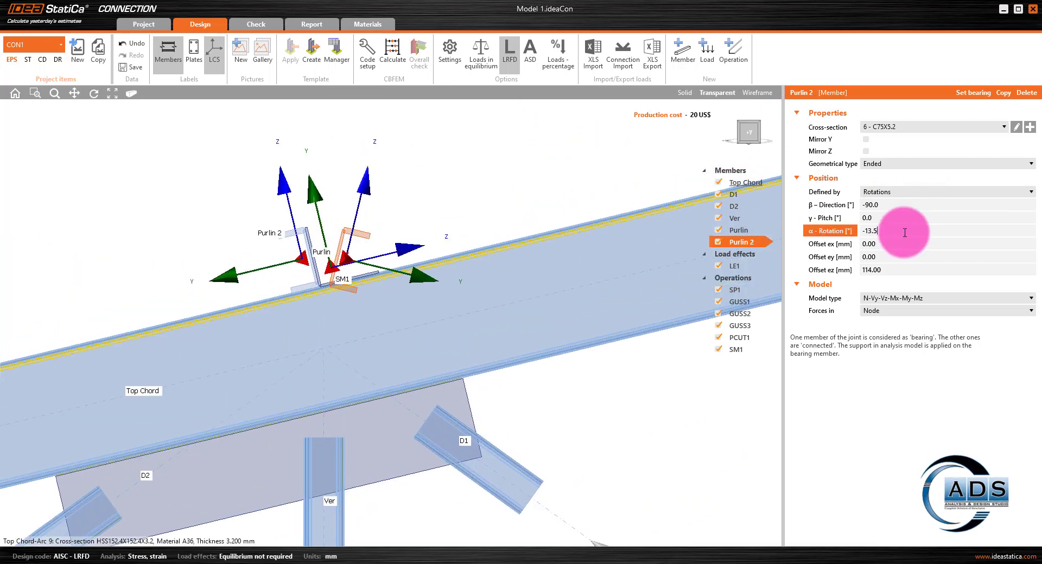
pyautogui.press('Return')
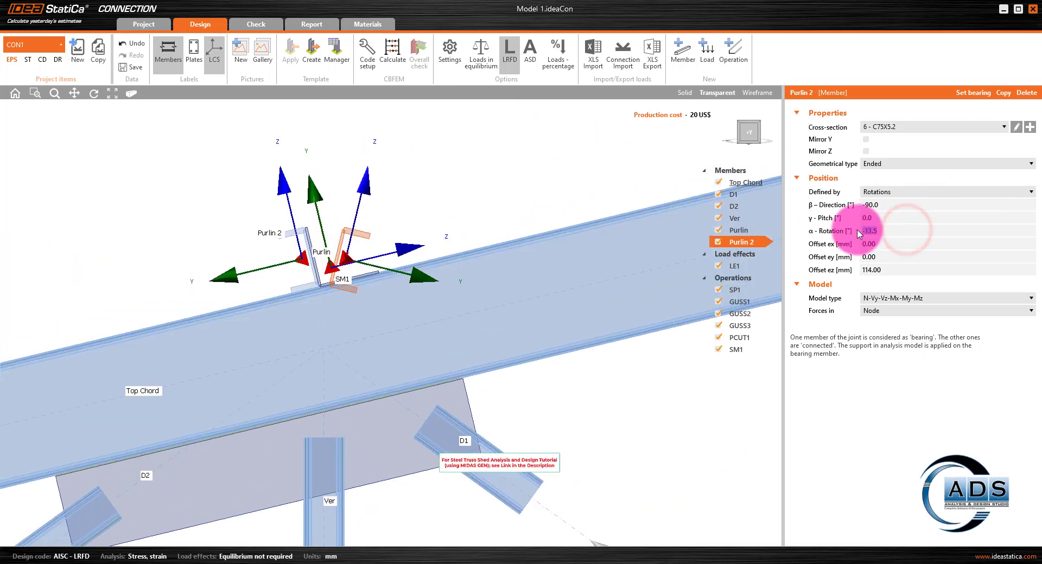
pyautogui.click(901, 231)
pyautogui.moveTo(901, 230); pyautogui.dragTo(843, 231)
pyautogui.click(687, 561)
pyautogui.click(760, 334)
pyautogui.write('180-13.5')
pyautogui.press('Return')
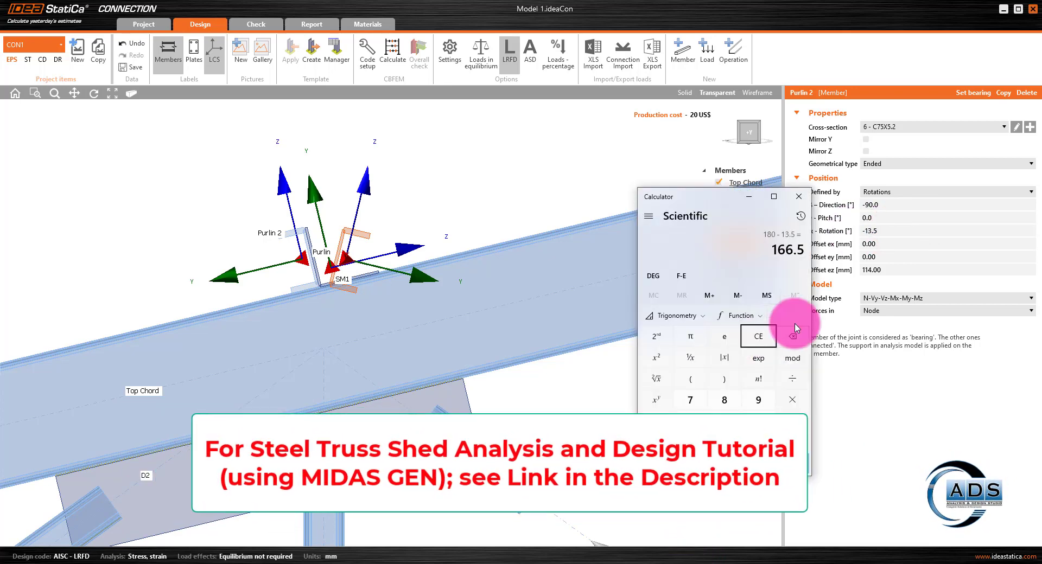
pyautogui.click(748, 196)
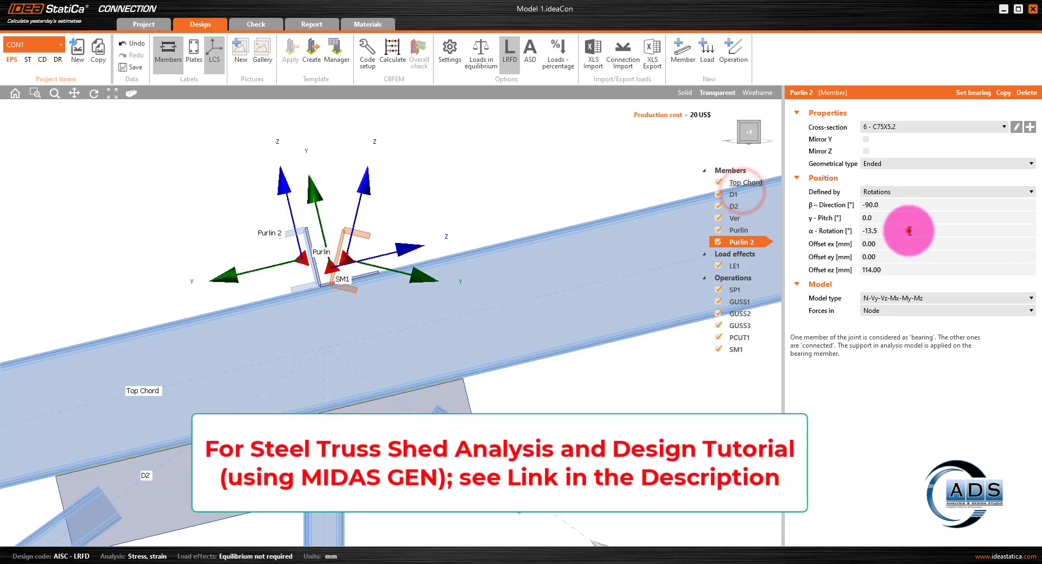
pyautogui.click(896, 230)
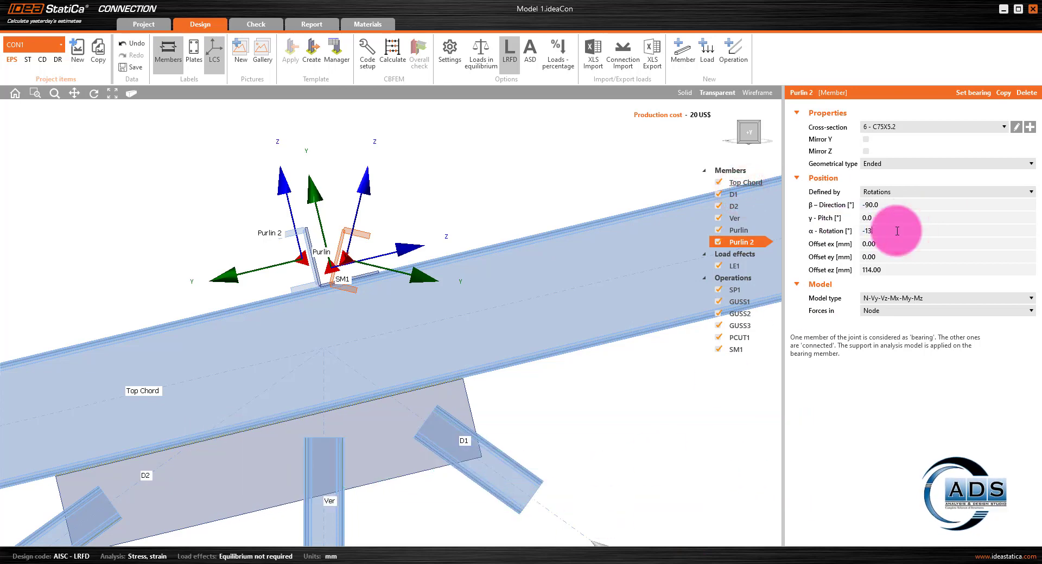
pyautogui.press('Return')
pyautogui.moveTo(744, 132); pyautogui.dragTo(842, 159)
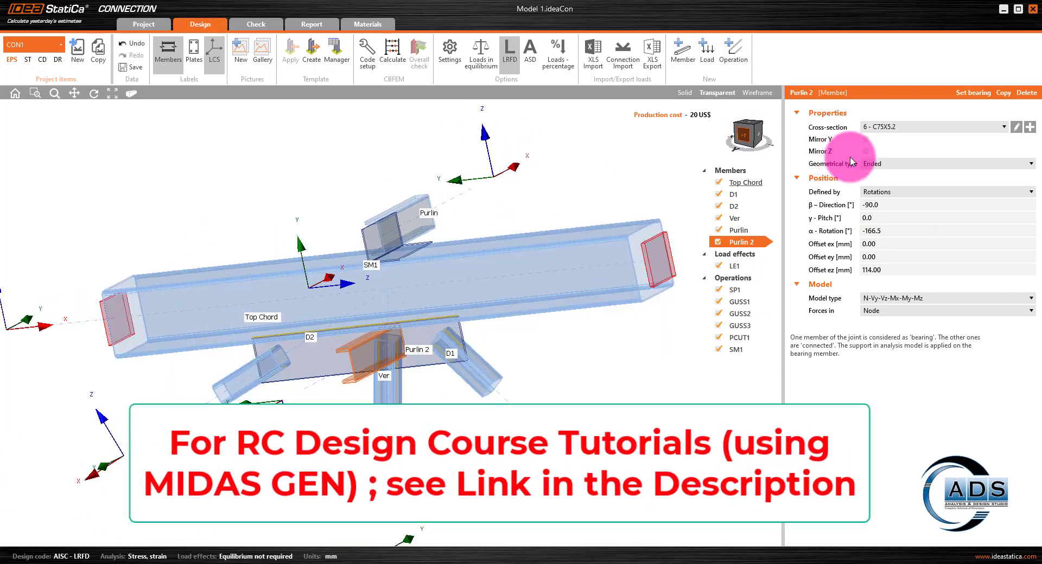
# Step: Check Purlin 2's local axes and set its offset ez to -114 mm to raise it above the Top Chord
pyautogui.click(893, 204)
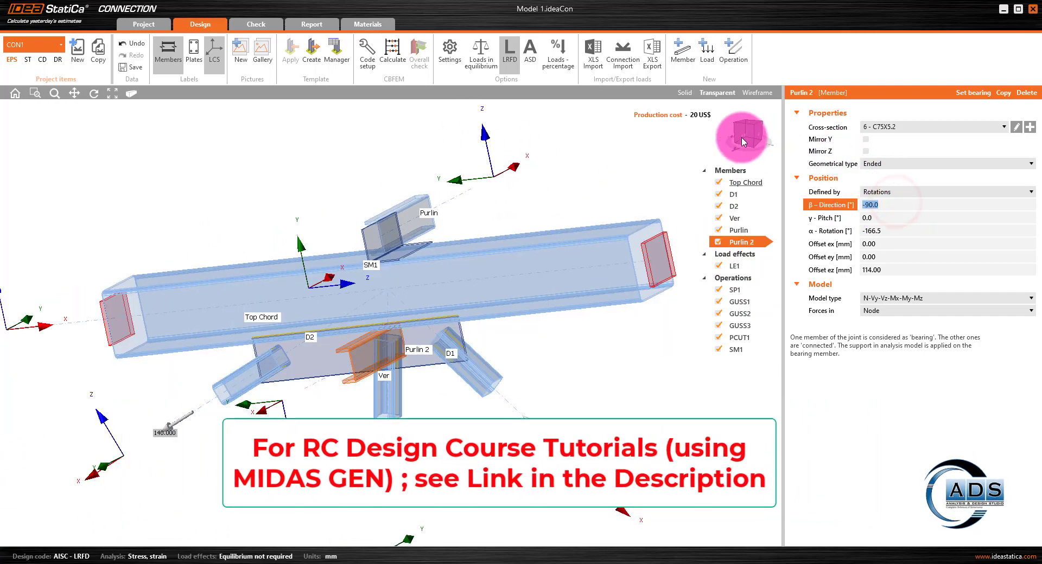
pyautogui.moveTo(745, 137); pyautogui.dragTo(678, 163)
pyautogui.scroll(3, 296, 418)
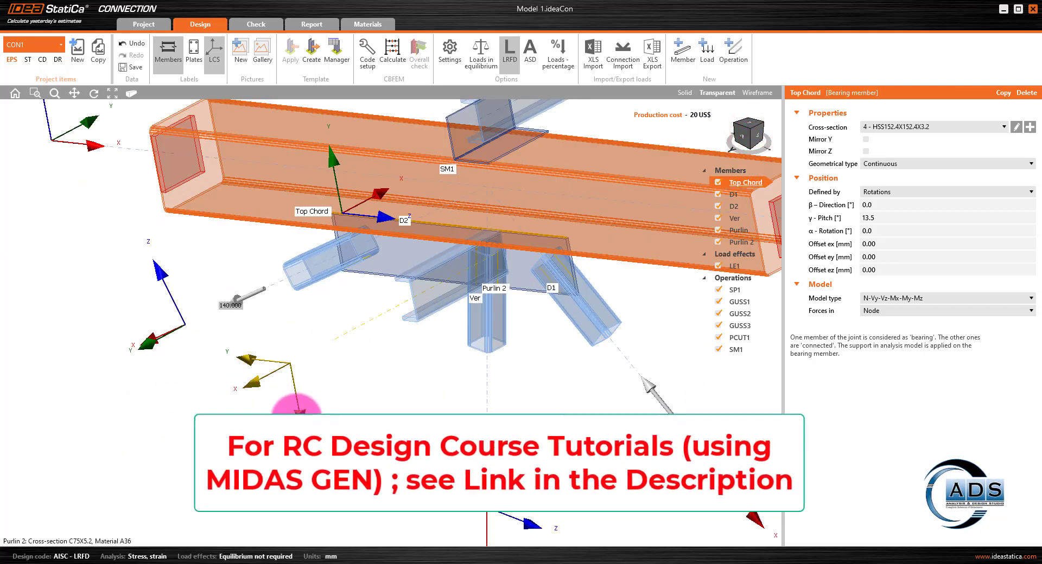
pyautogui.moveTo(367, 392); pyautogui.dragTo(326, 434, button='middle')
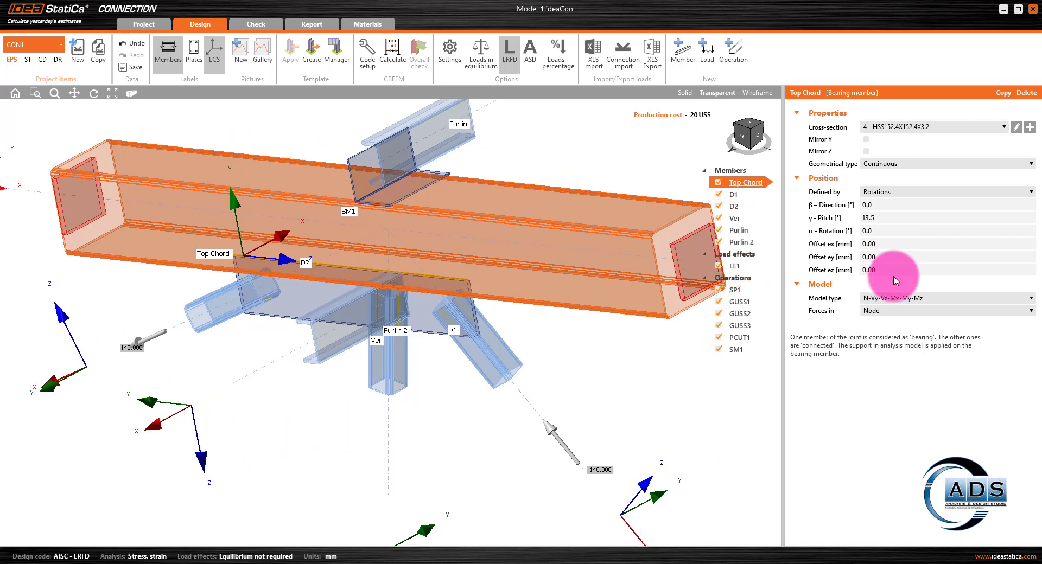
pyautogui.click(741, 241)
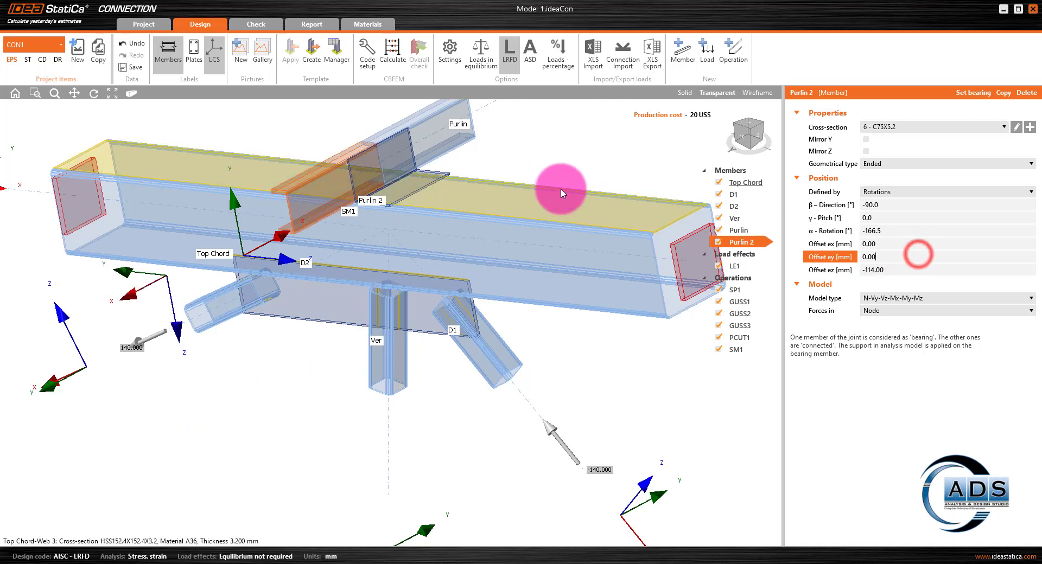
# Step: Hide the members' local coordinate systems and show the model as solid
pyautogui.click(495, 196)
pyautogui.click(217, 57)
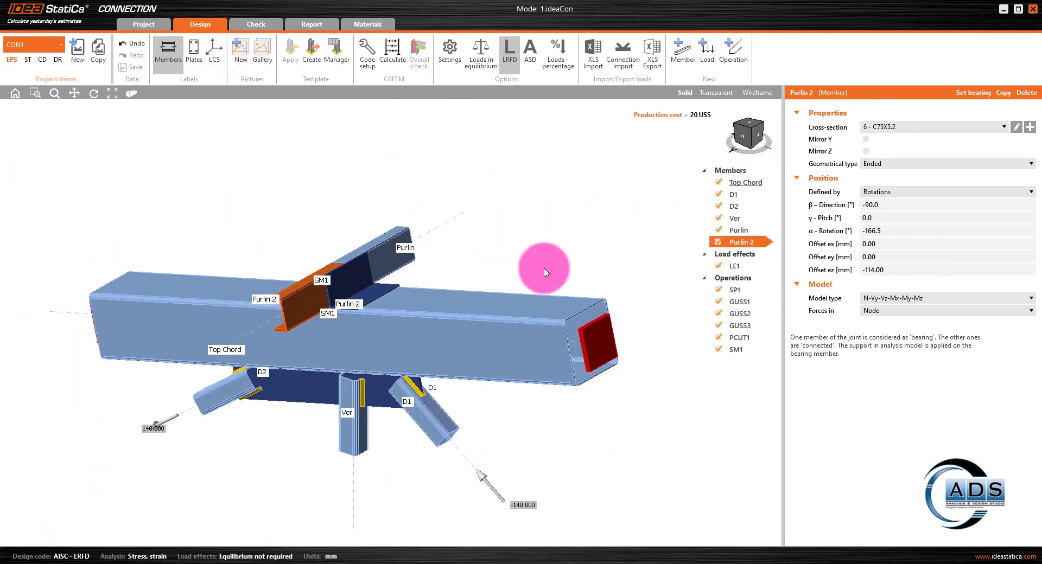
pyautogui.scroll(2, 575, 271)
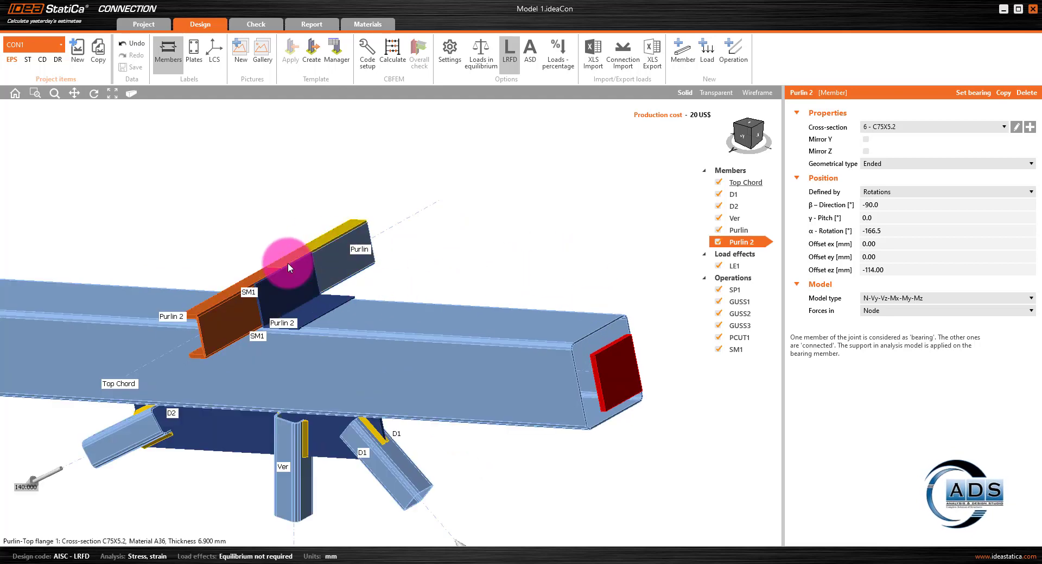
# Step: Add a Bolt Grid operation for connecting the purlins to the cleat angle
pyautogui.click(742, 339)
pyautogui.rightClick(740, 278)
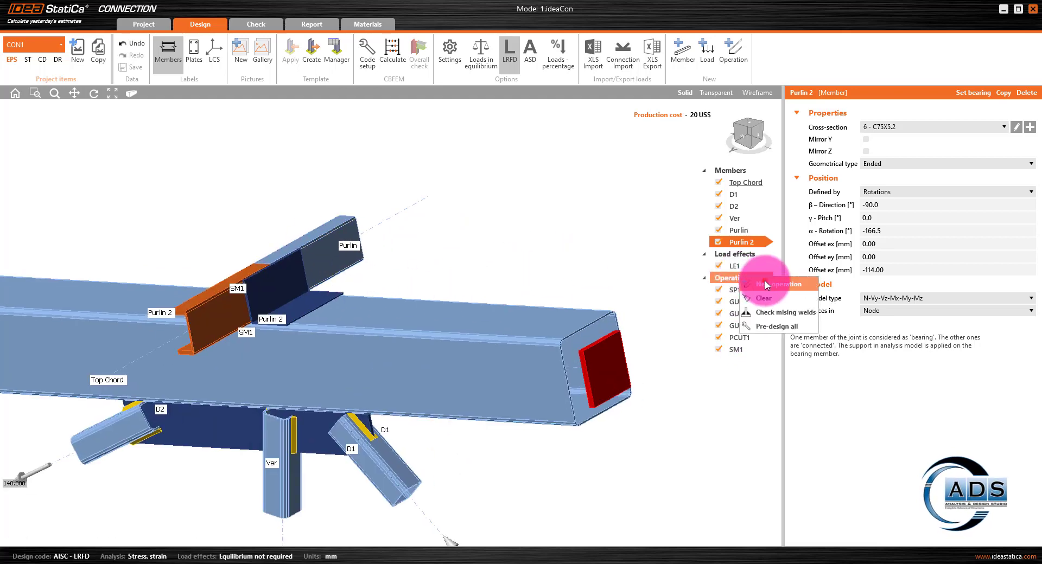
pyautogui.click(767, 284)
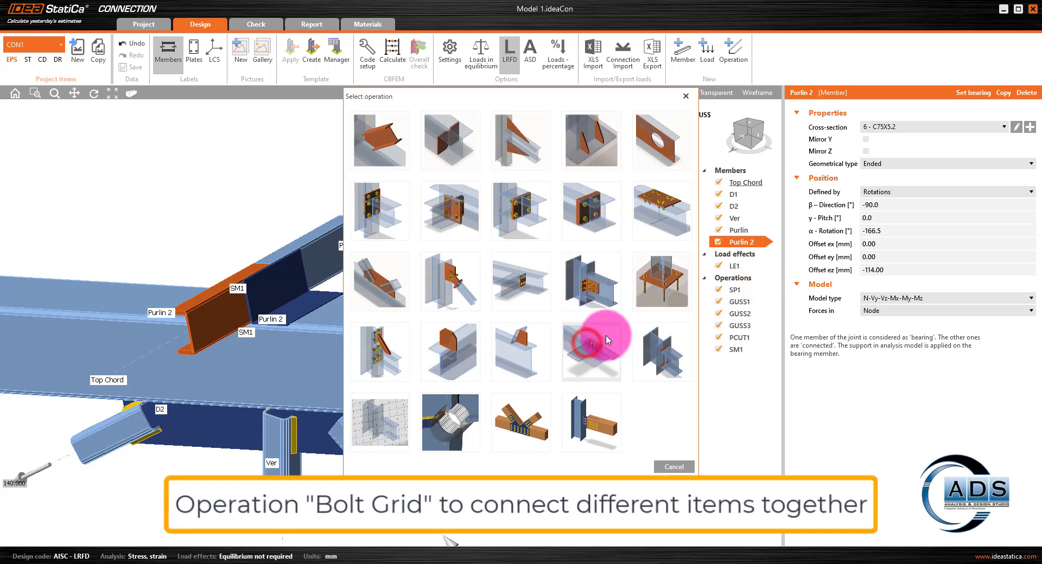
pyautogui.click(587, 342)
pyautogui.scroll(-3, 537, 240)
pyautogui.moveTo(547, 237); pyautogui.dragTo(527, 263, button='middle')
pyautogui.scroll(2, 506, 260)
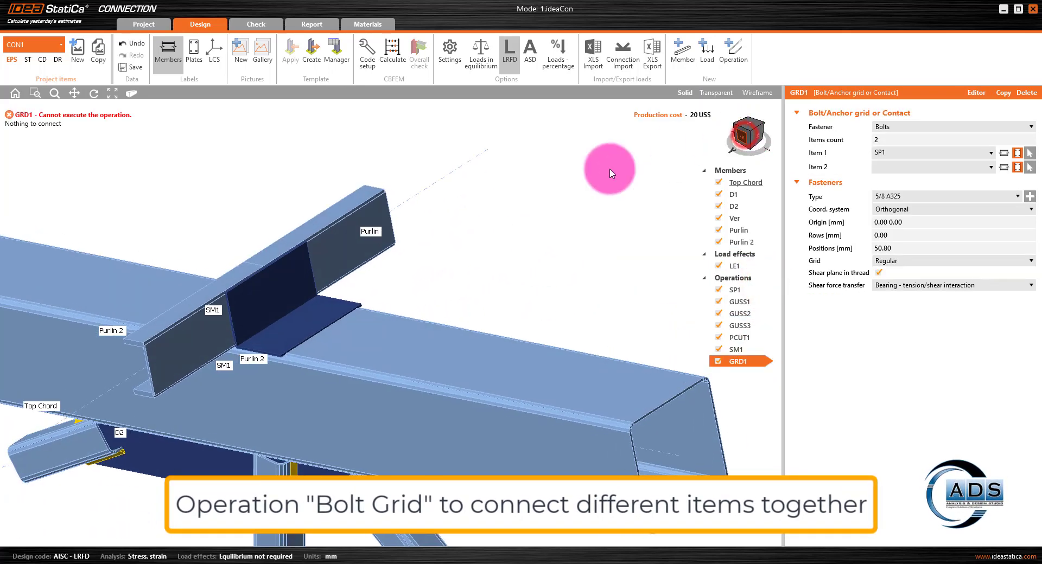
pyautogui.scroll(4, 309, 262)
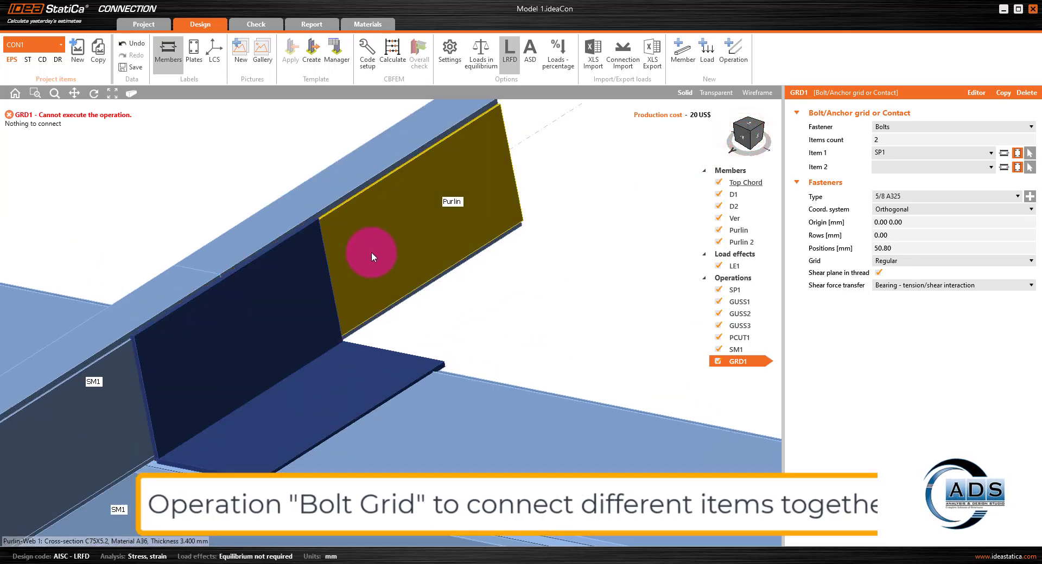
# Step: Set the bolt grid's first connected item to SM1 | Bottom flange 1
pyautogui.moveTo(372, 253); pyautogui.dragTo(321, 270, button='middle')
pyautogui.click(916, 140)
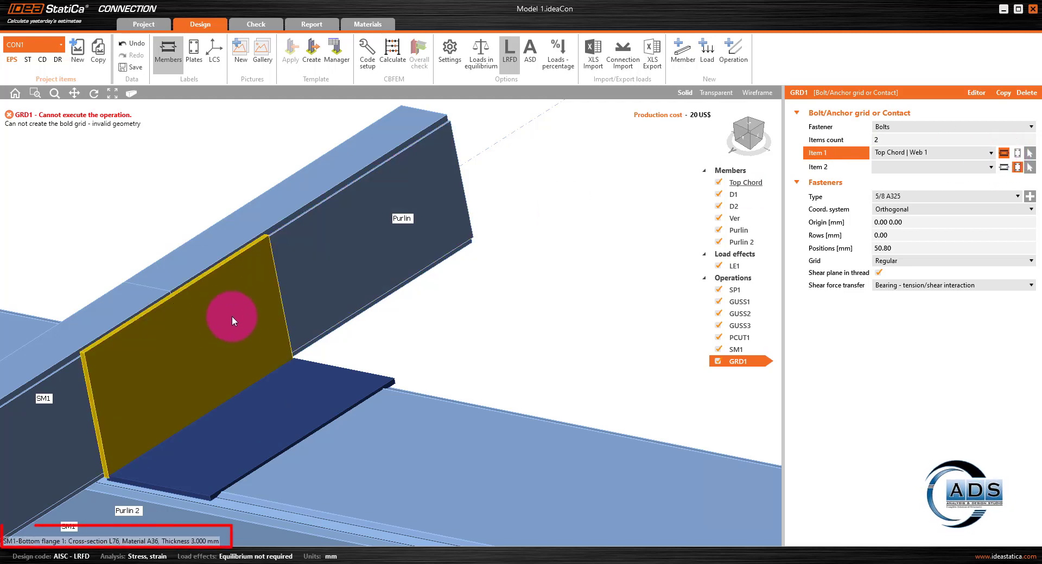
pyautogui.moveTo(232, 316); pyautogui.dragTo(299, 208, button='middle')
pyautogui.scroll(-4, 288, 238)
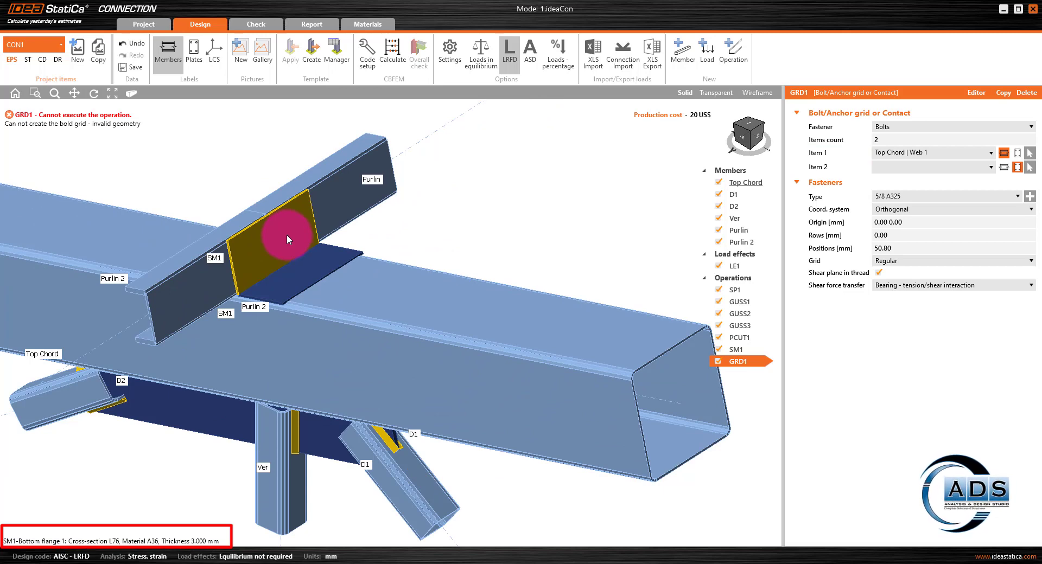
pyautogui.click(941, 152)
pyautogui.scroll(-1, 942, 168)
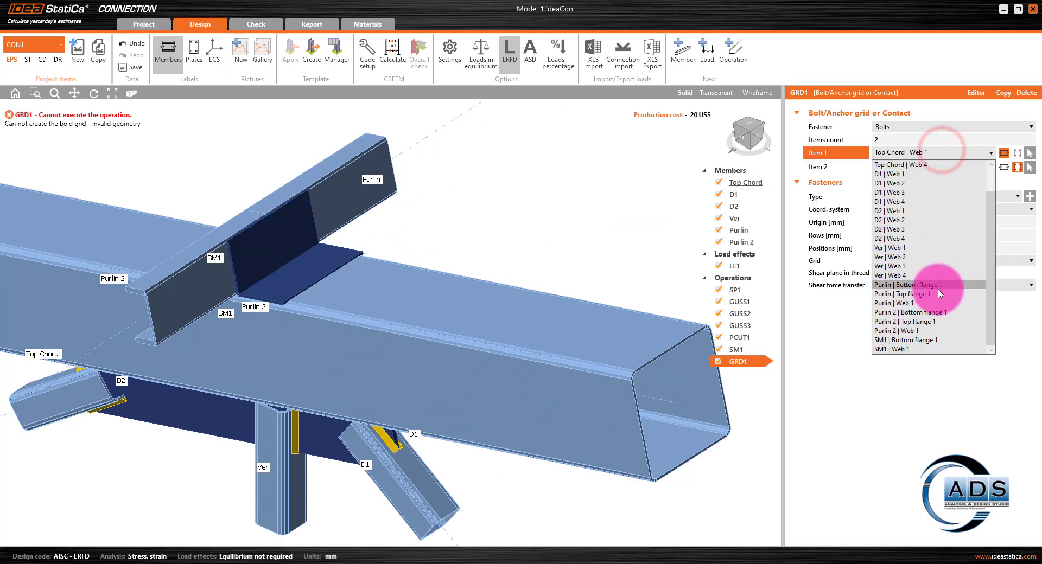
pyautogui.click(928, 340)
# Step: Set the bolt grid's second connected item to Purlin 2 | Web 1
pyautogui.moveTo(569, 195); pyautogui.dragTo(549, 217, button='middle')
pyautogui.moveTo(477, 239); pyautogui.dragTo(472, 258, button='middle')
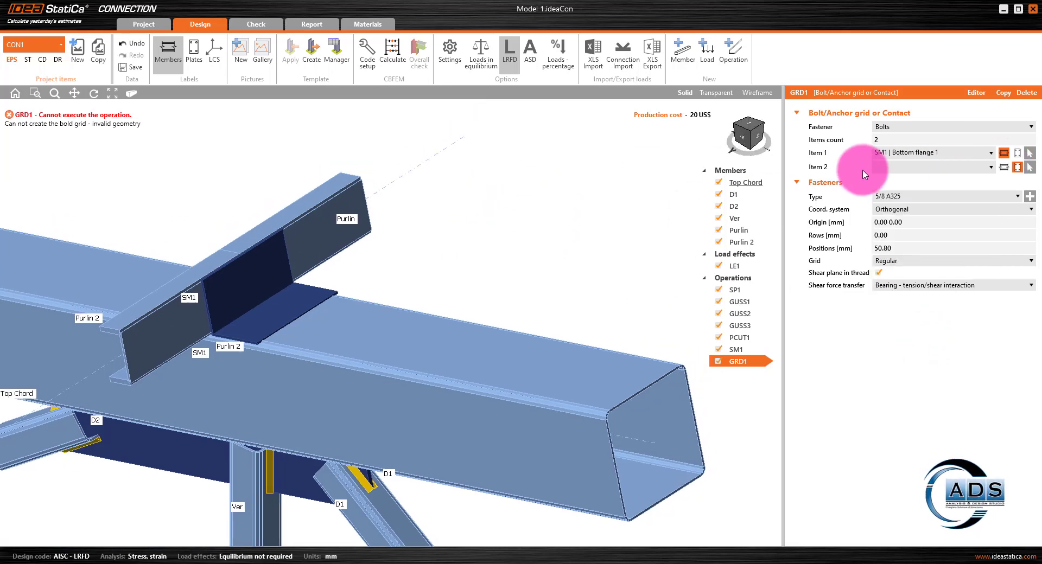
pyautogui.click(327, 230)
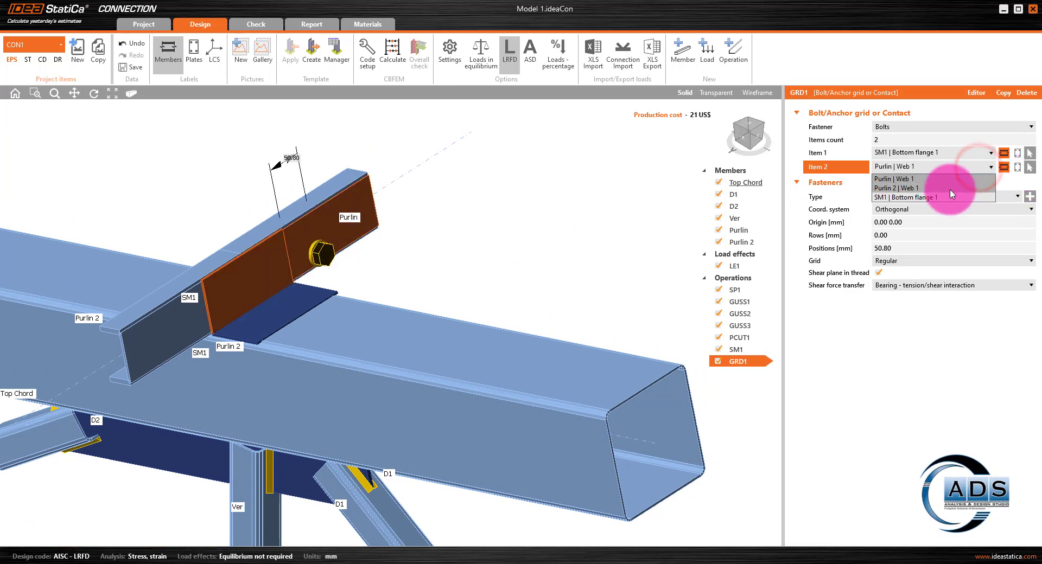
pyautogui.click(950, 189)
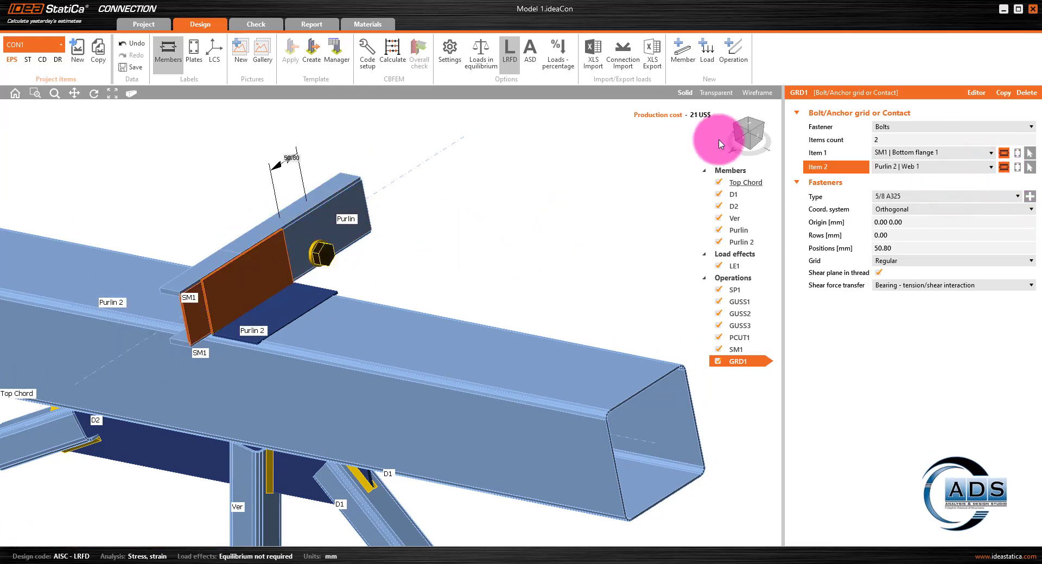
# Step: Set the bolt grid's position to -40 mm so the bolt sits on the angle's vertical leg
pyautogui.click(748, 135)
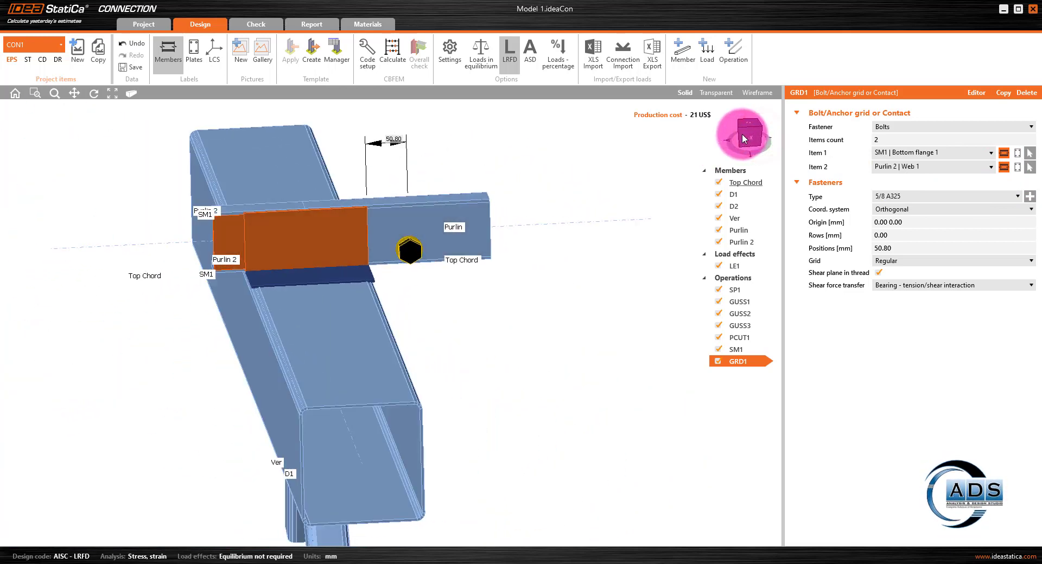
pyautogui.moveTo(743, 138)
pyautogui.mouseDown()
pyautogui.moveTo(611, 238)
pyautogui.moveTo(751, 135)
pyautogui.mouseUp()
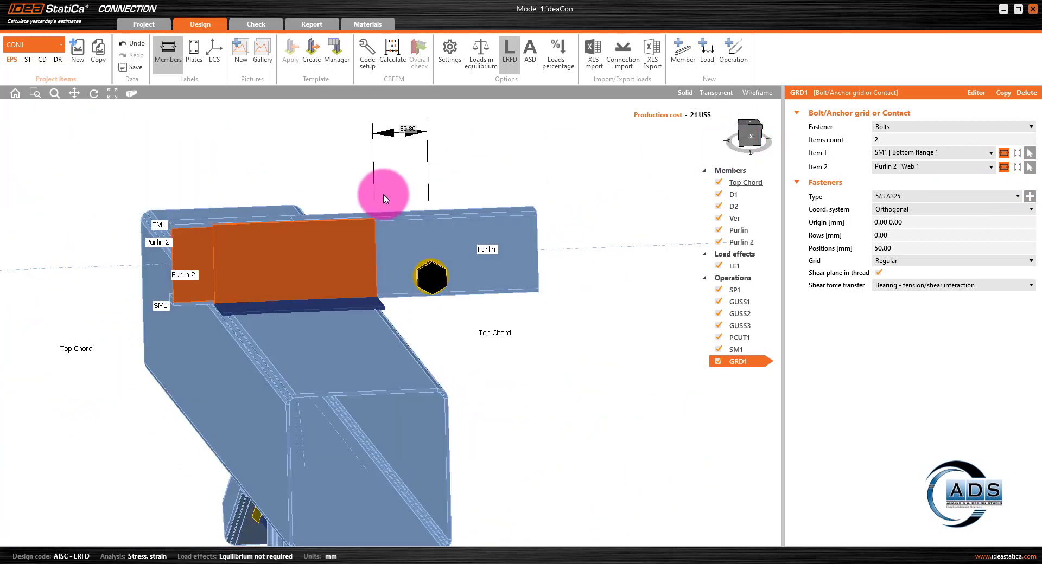
pyautogui.scroll(4, 375, 220)
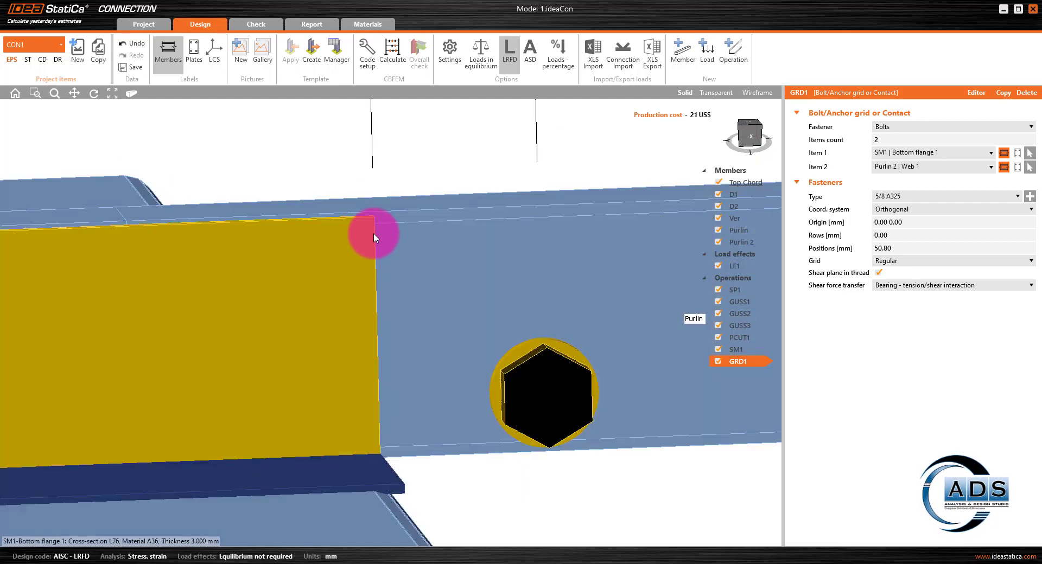
pyautogui.scroll(-3, 467, 239)
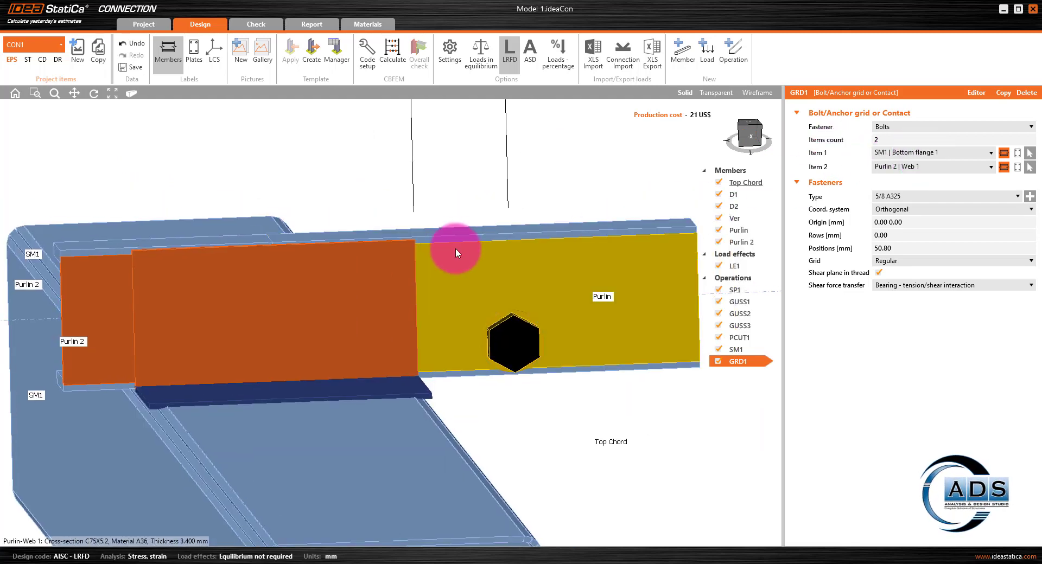
pyautogui.scroll(2, 416, 243)
pyautogui.scroll(-2, 421, 214)
pyautogui.moveTo(423, 206); pyautogui.dragTo(403, 280, button='middle')
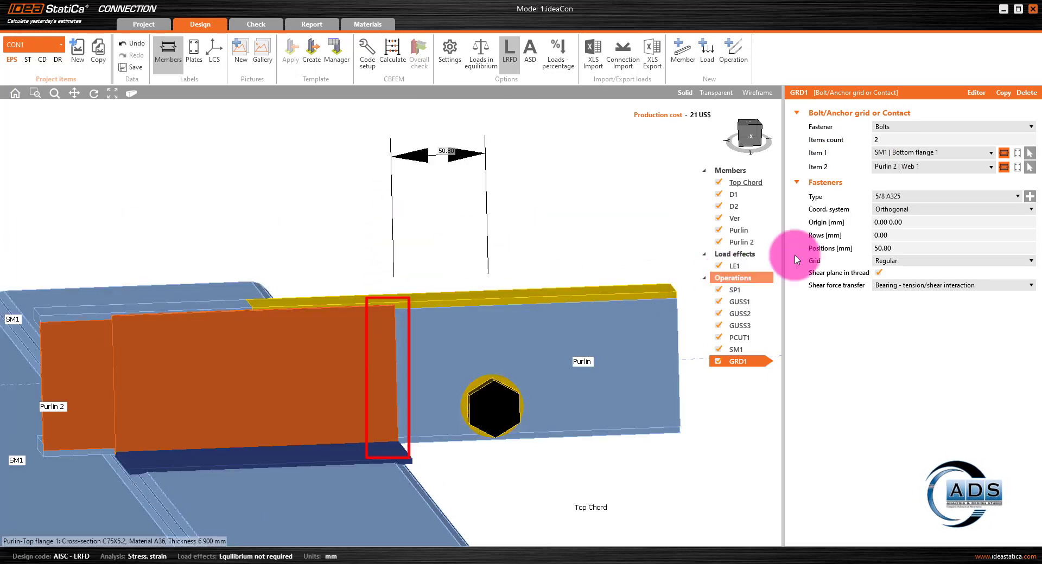
pyautogui.click(936, 248)
pyautogui.write('-40')
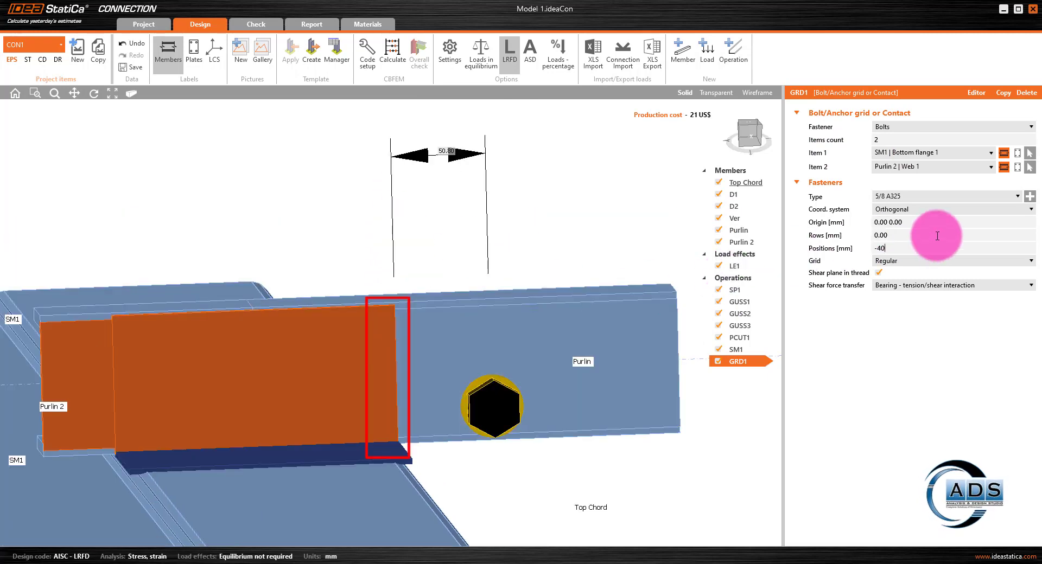
pyautogui.click(937, 235)
pyautogui.scroll(-2, 644, 276)
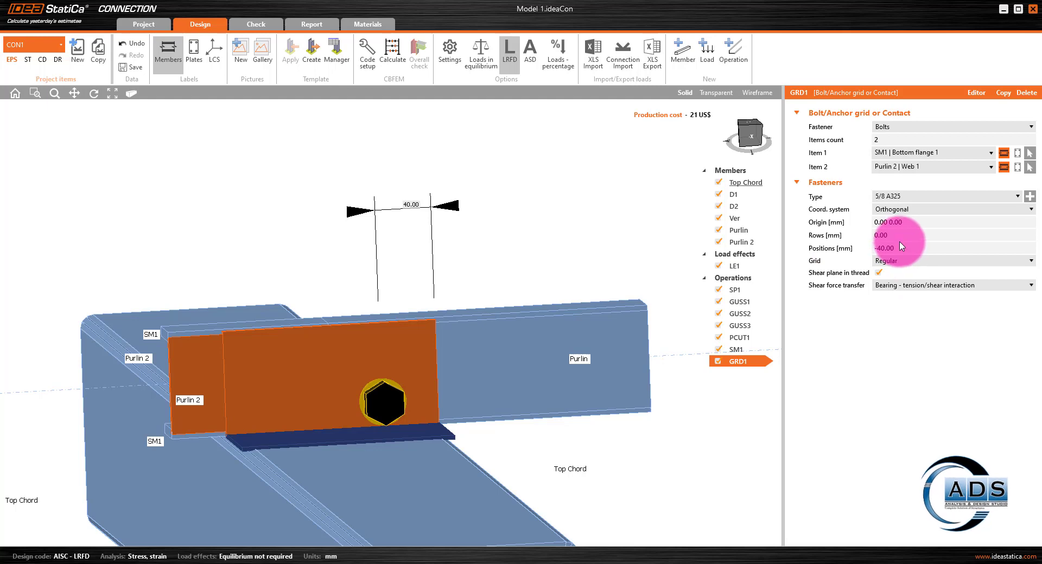
# Step: Set the bolt grid's row offset to 20 mm
pyautogui.click(928, 235)
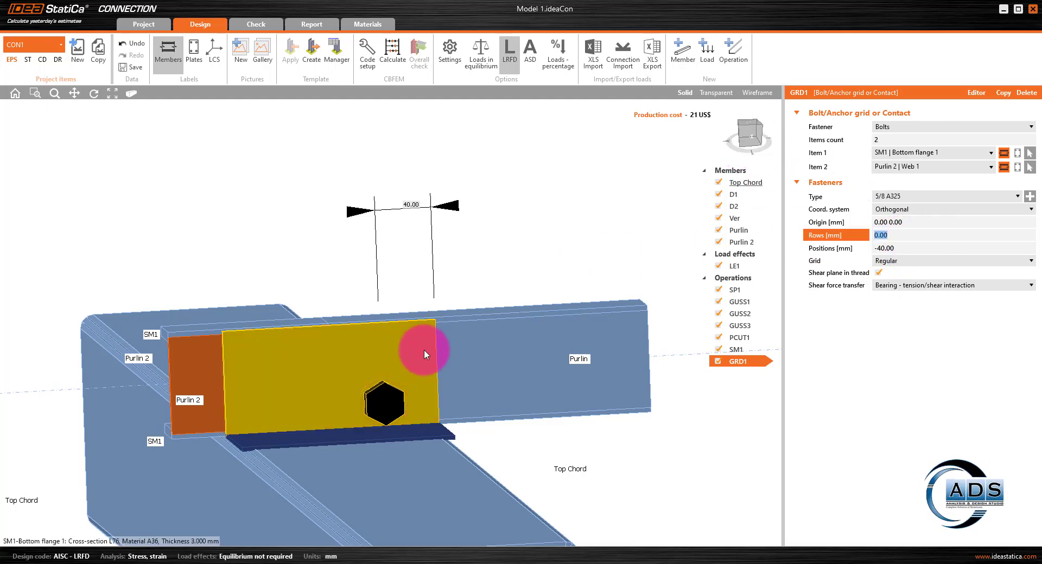
pyautogui.scroll(2, 384, 395)
pyautogui.scroll(2, 388, 397)
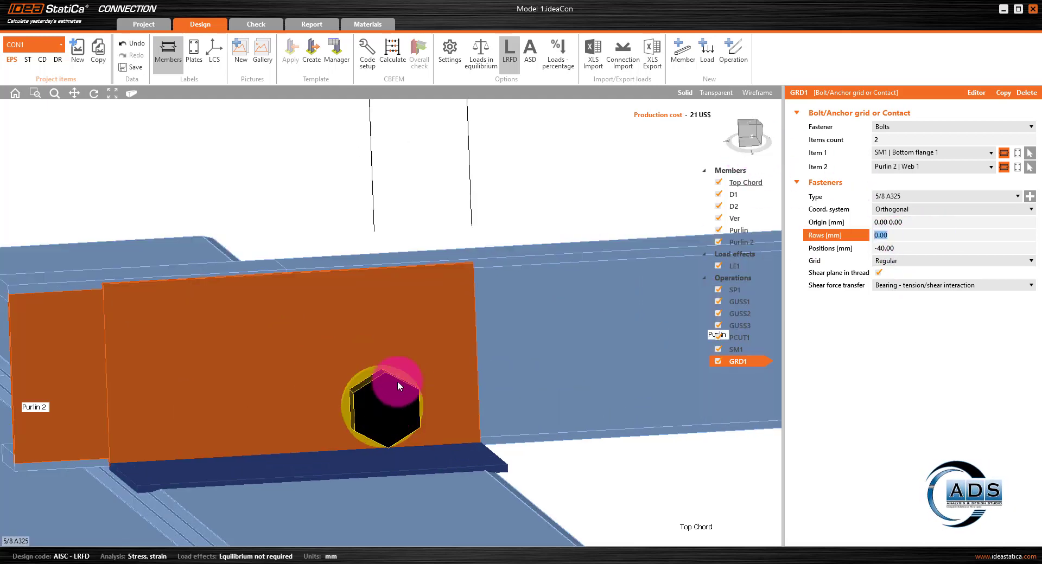
pyautogui.moveTo(496, 396); pyautogui.dragTo(437, 382, button='middle')
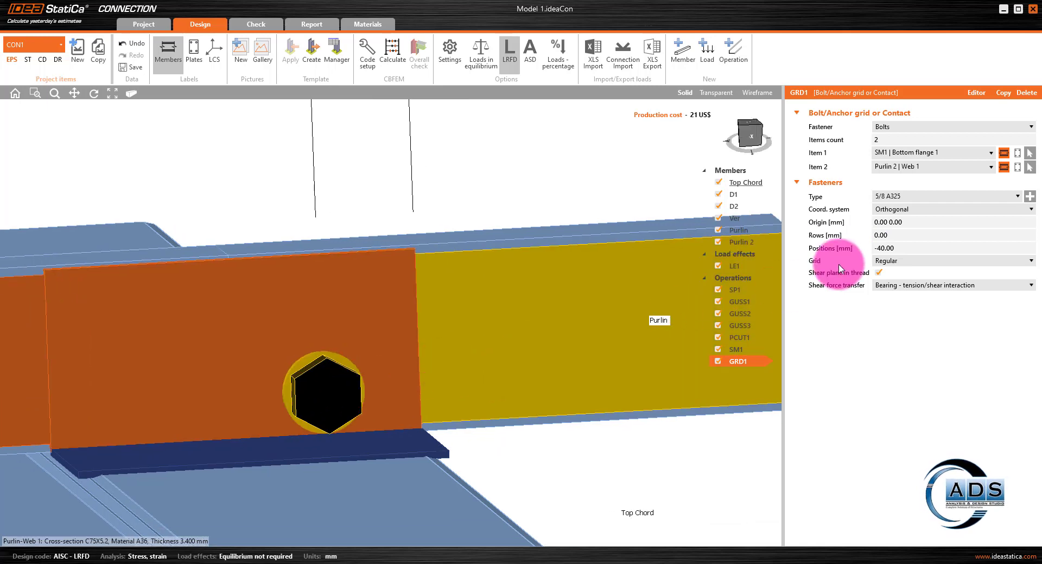
pyautogui.click(909, 236)
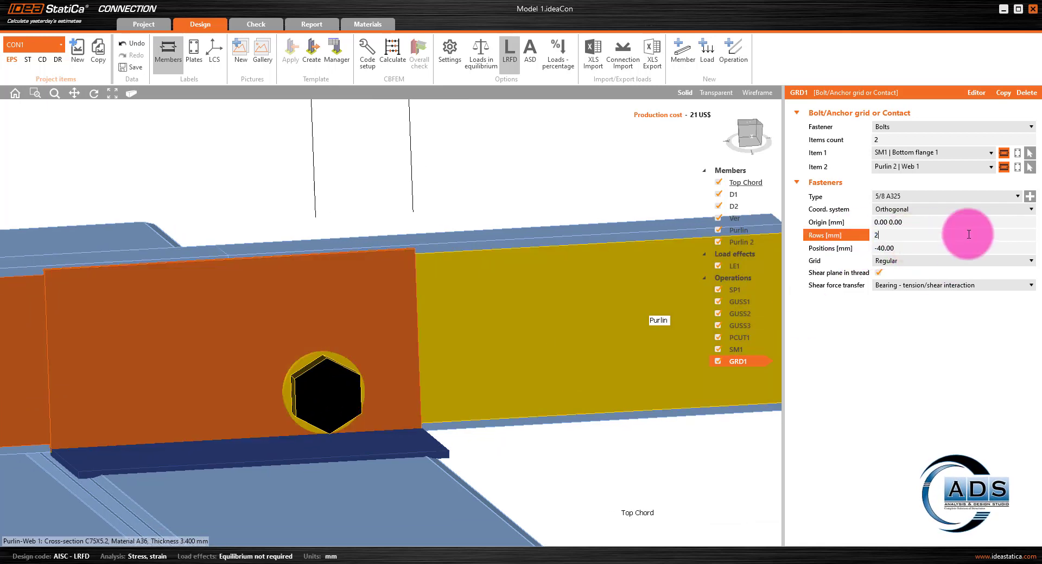
pyautogui.click(749, 136)
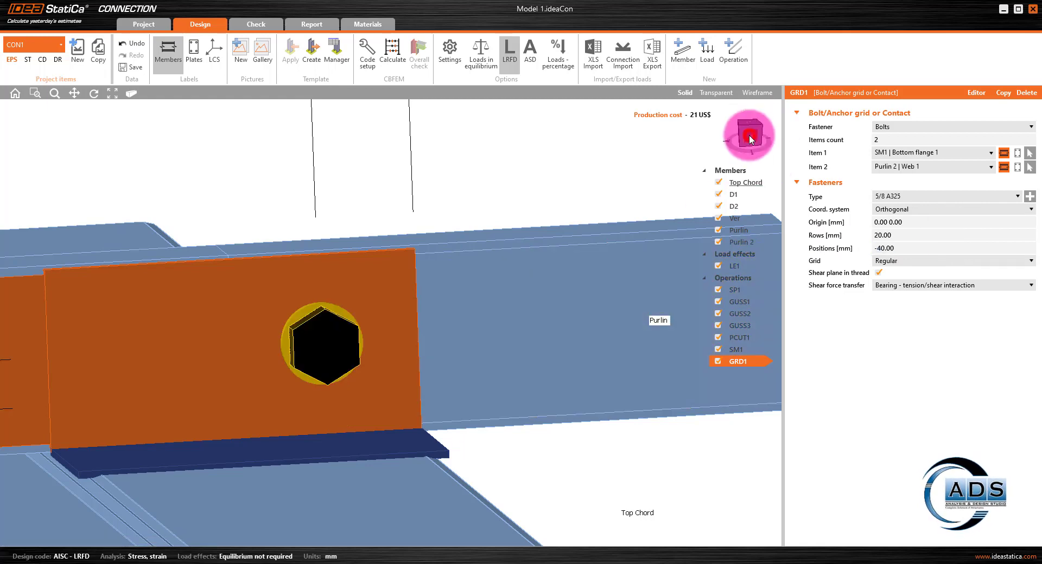
# Step: Change the bolt assembly of the grid to 1/2 A307
pyautogui.scroll(5, 592, 250)
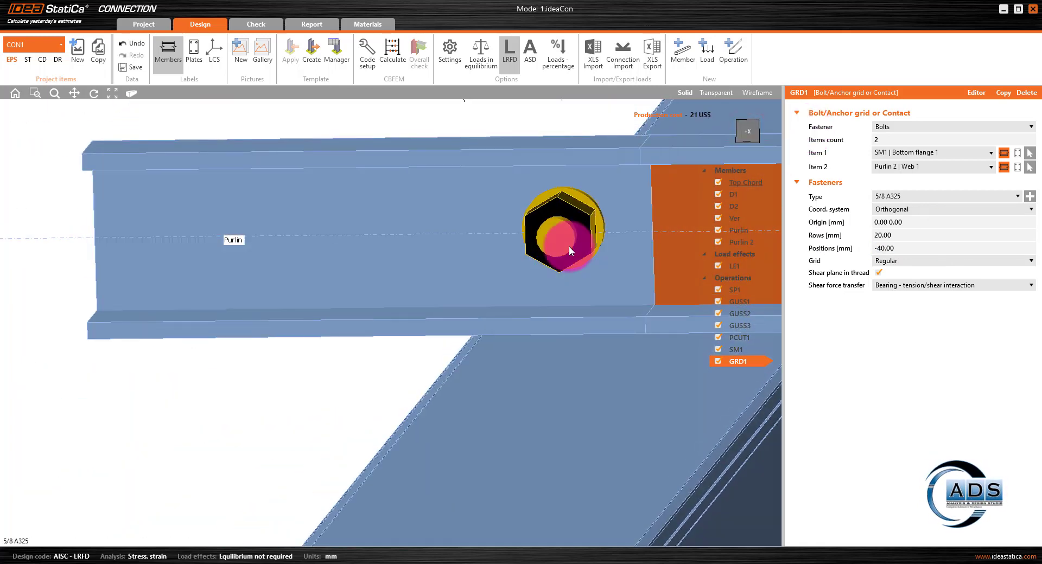
pyautogui.scroll(-6, 604, 235)
pyautogui.moveTo(565, 260); pyautogui.dragTo(453, 292, button='middle')
pyautogui.click(751, 132)
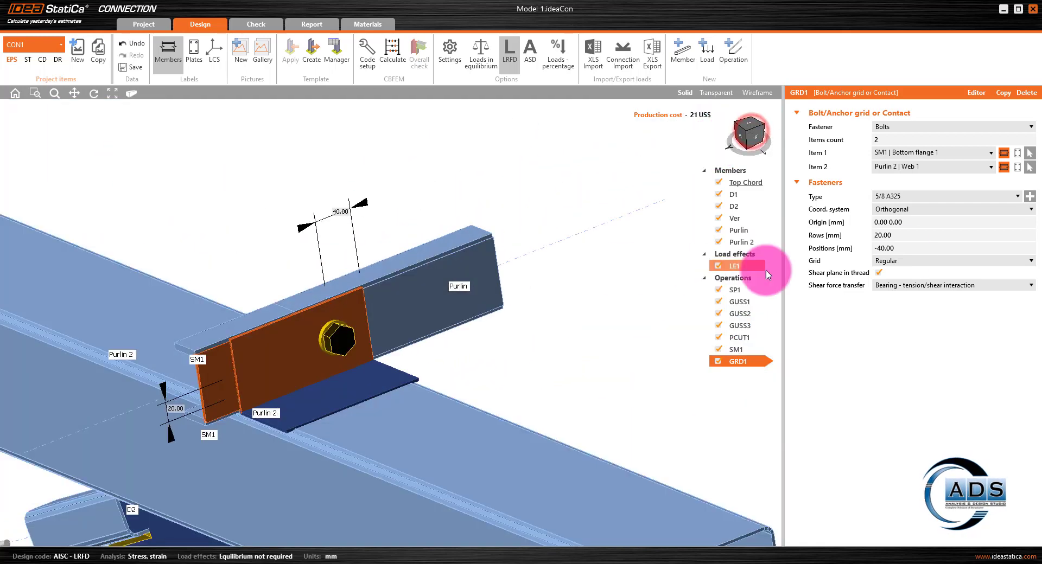
pyautogui.click(1018, 199)
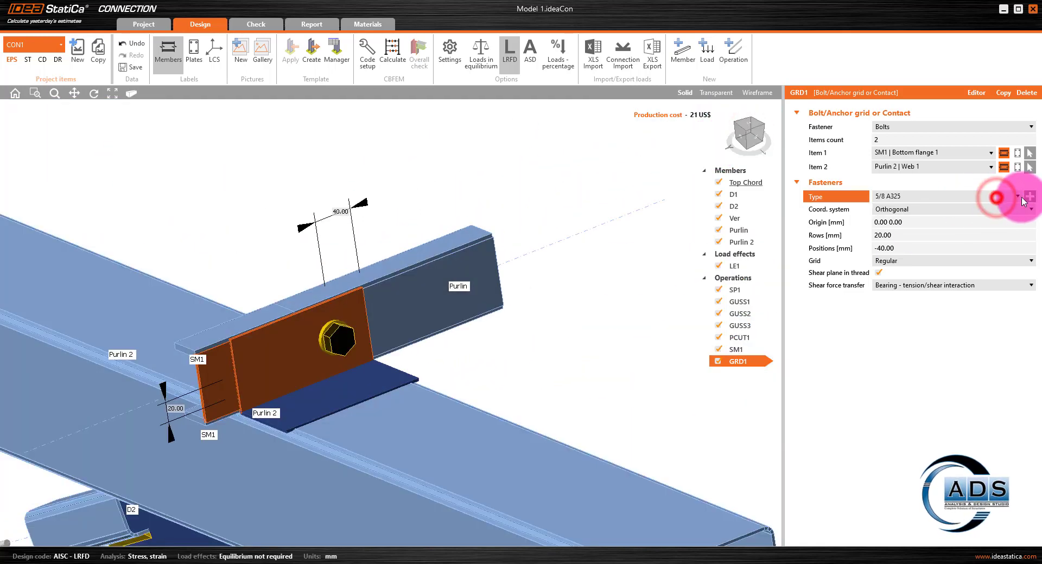
pyautogui.click(1030, 197)
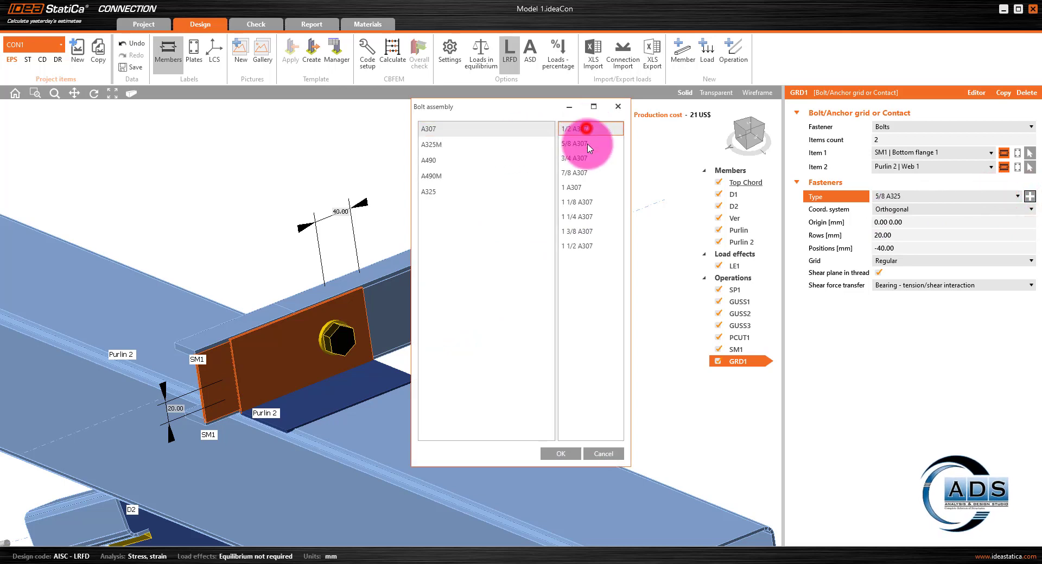
pyautogui.click(569, 456)
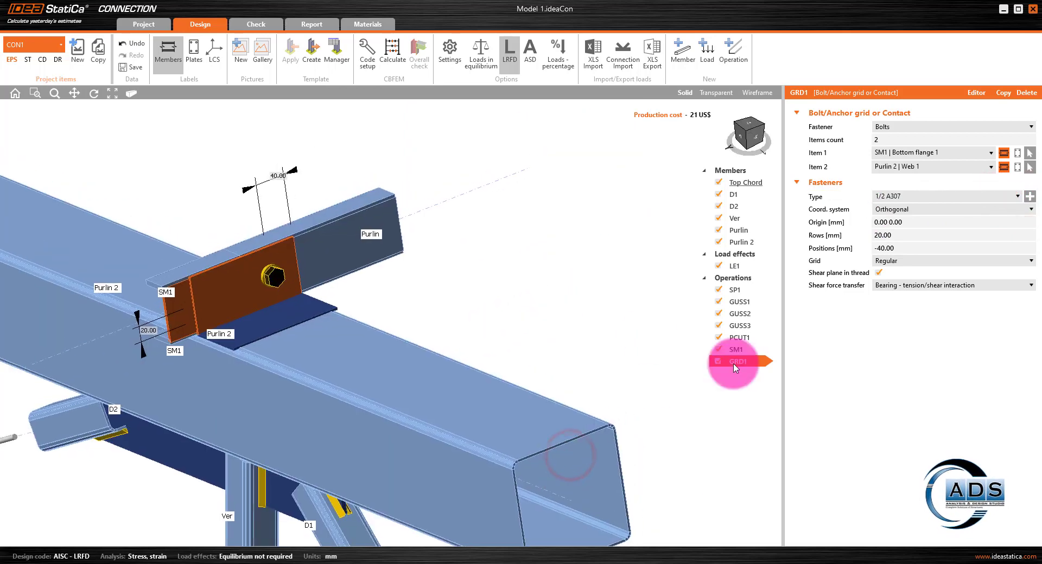
# Step: Copy bolt grid GRD1 and set the original grid's second item to Purlin | Web 1
pyautogui.click(756, 375)
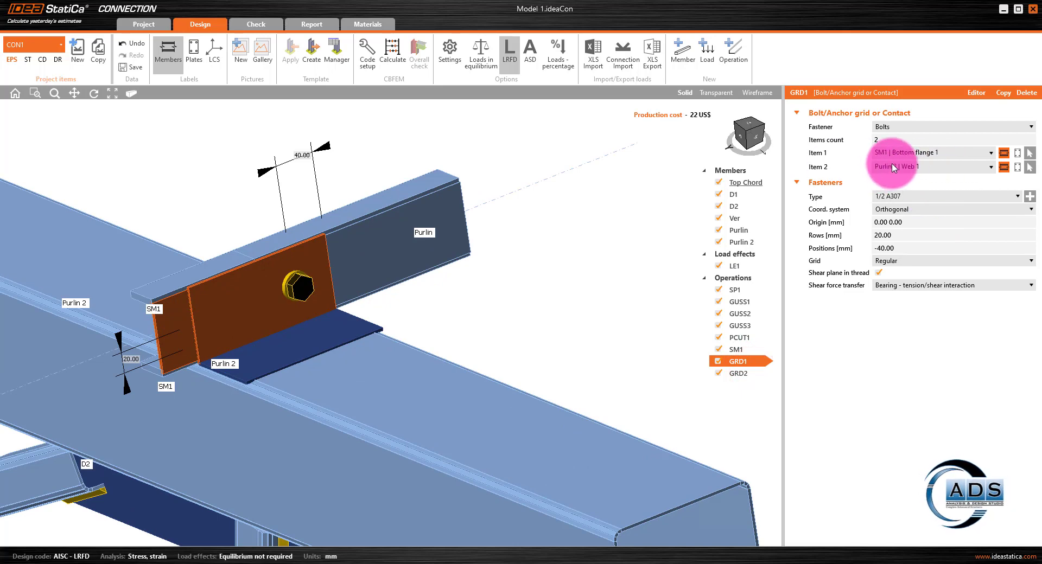
pyautogui.click(928, 167)
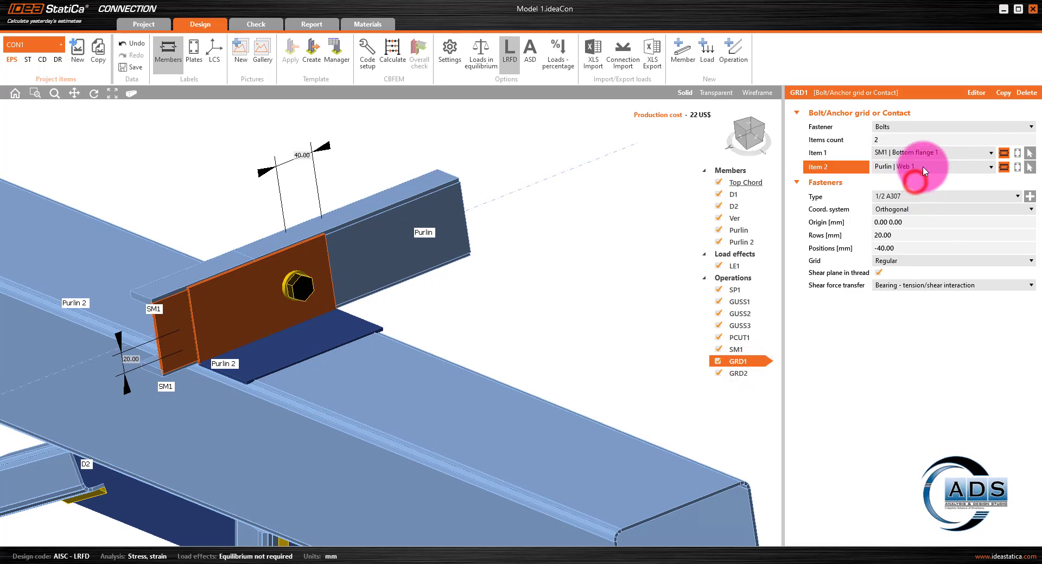
# Step: Set the position of the copied bolt grid GRD2 to -112 mm, following the bolt spacing sketch in Photos
pyautogui.click(738, 374)
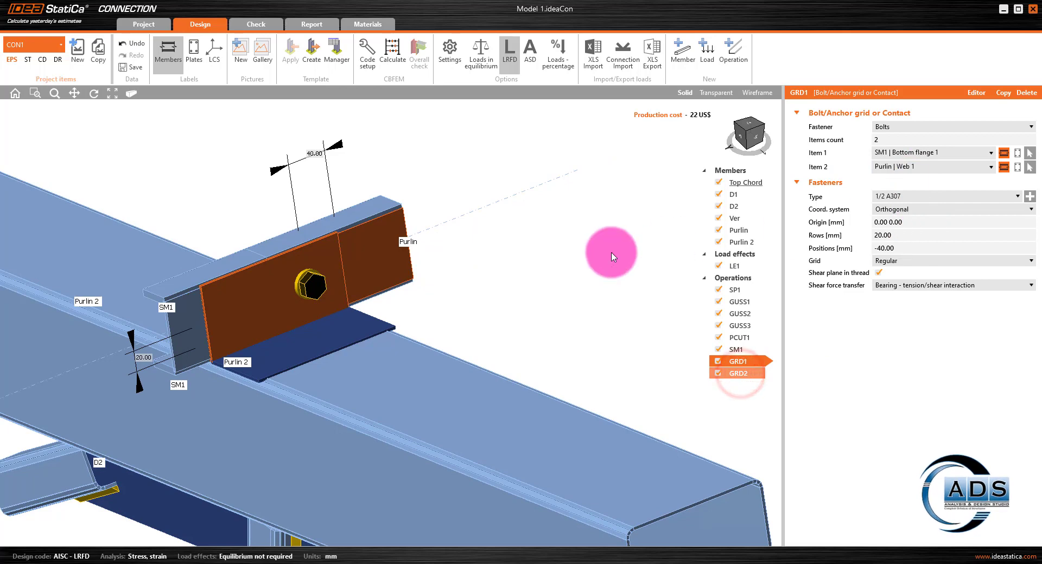
pyautogui.moveTo(752, 137); pyautogui.dragTo(746, 142)
pyautogui.scroll(5, 397, 278)
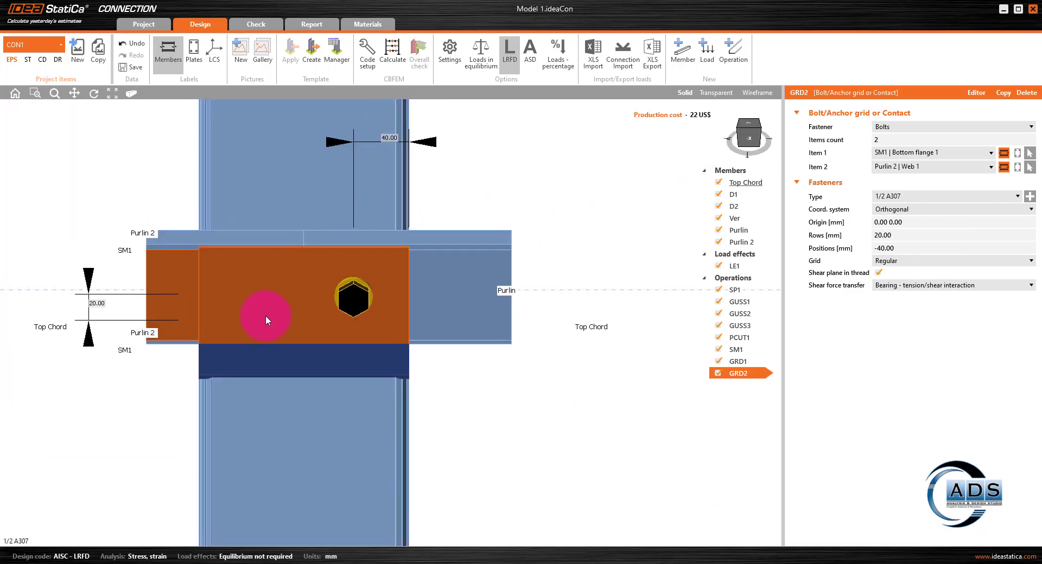
pyautogui.hotkey('alt', 'Tab')
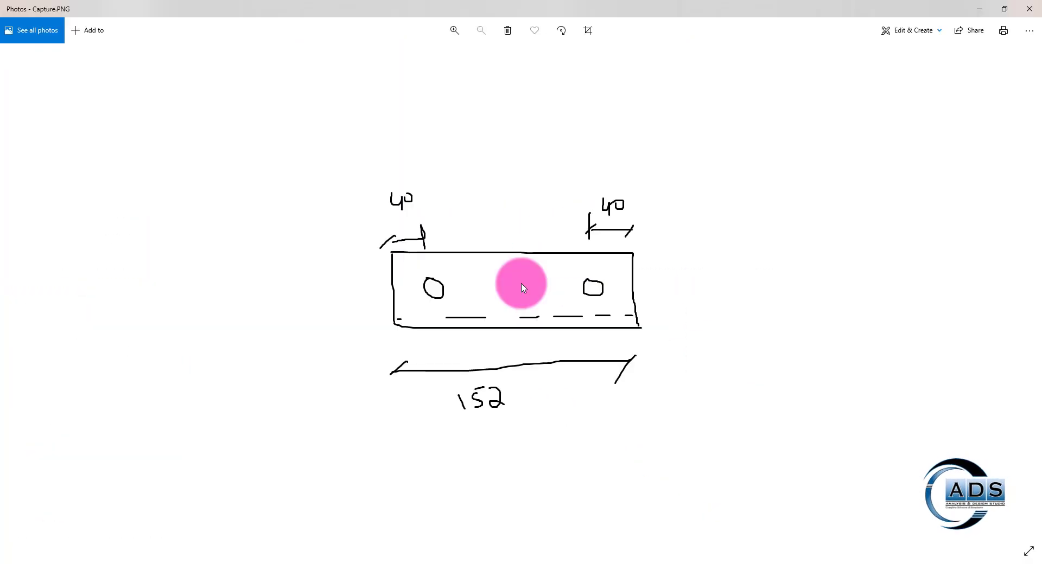
pyautogui.doubleClick(576, 283)
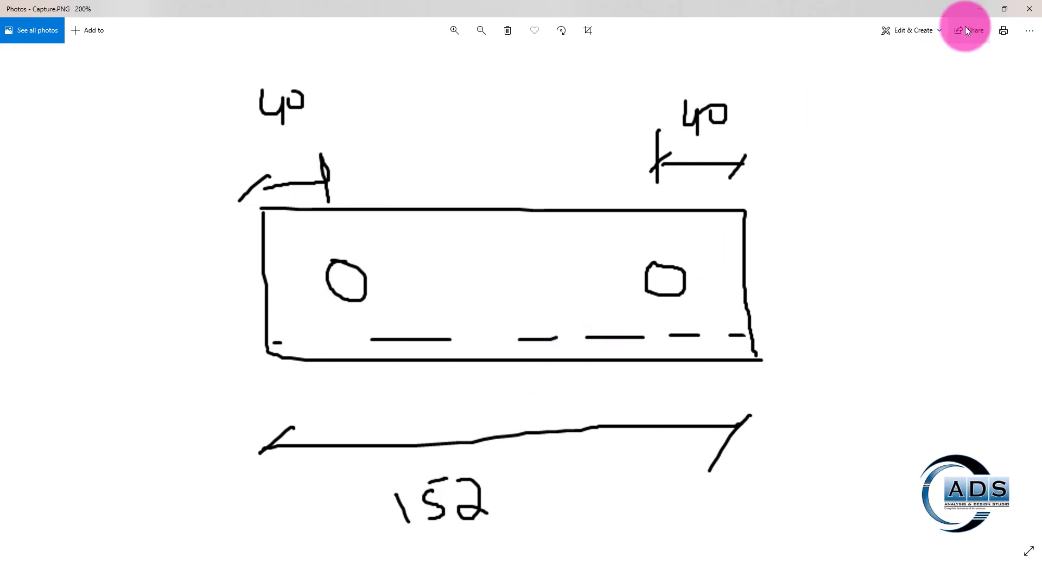
pyautogui.click(979, 9)
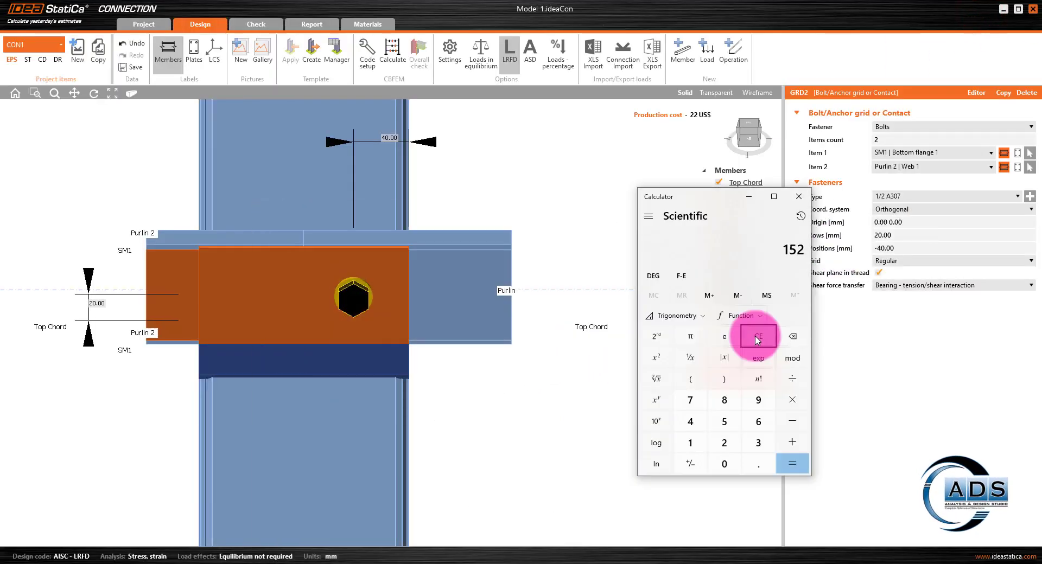
pyautogui.click(749, 197)
pyautogui.click(921, 250)
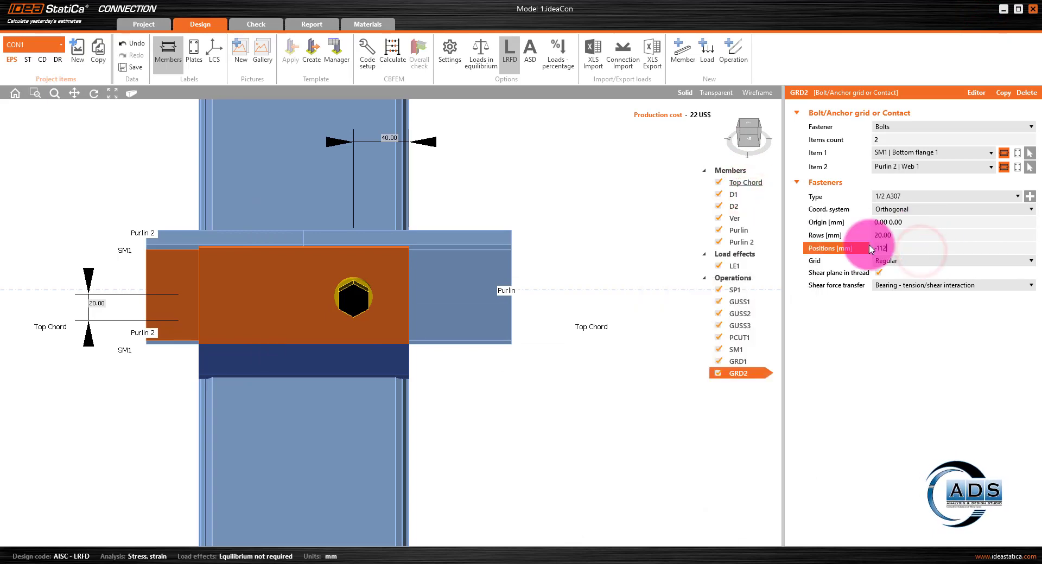
pyautogui.click(902, 234)
# Step: Examine the two bolts on the angle and its horizontal leg resting on the top chord
pyautogui.moveTo(607, 224); pyautogui.dragTo(582, 250, button='middle')
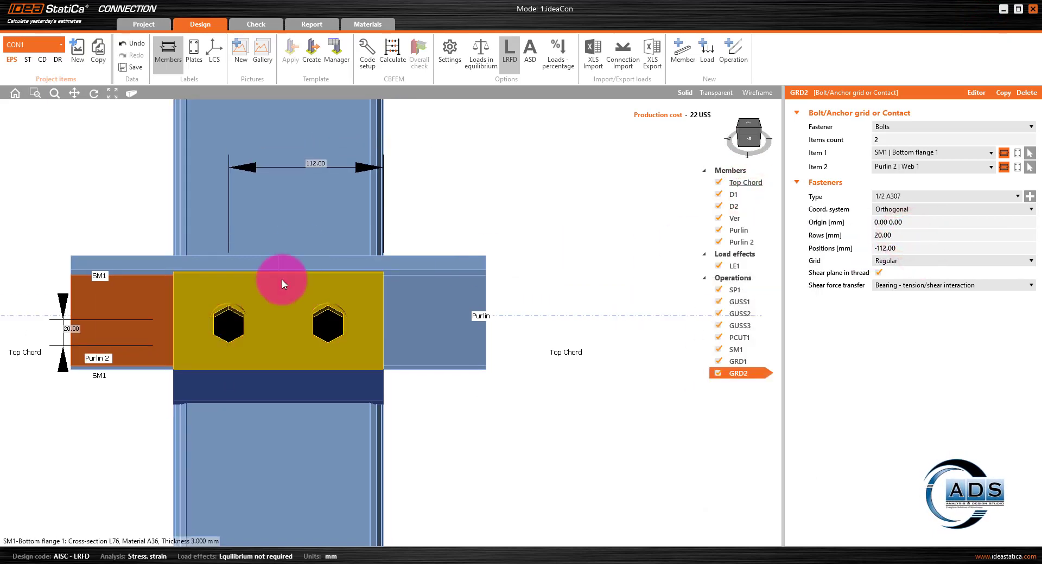
pyautogui.scroll(1, 457, 230)
pyautogui.moveTo(746, 139); pyautogui.dragTo(752, 138)
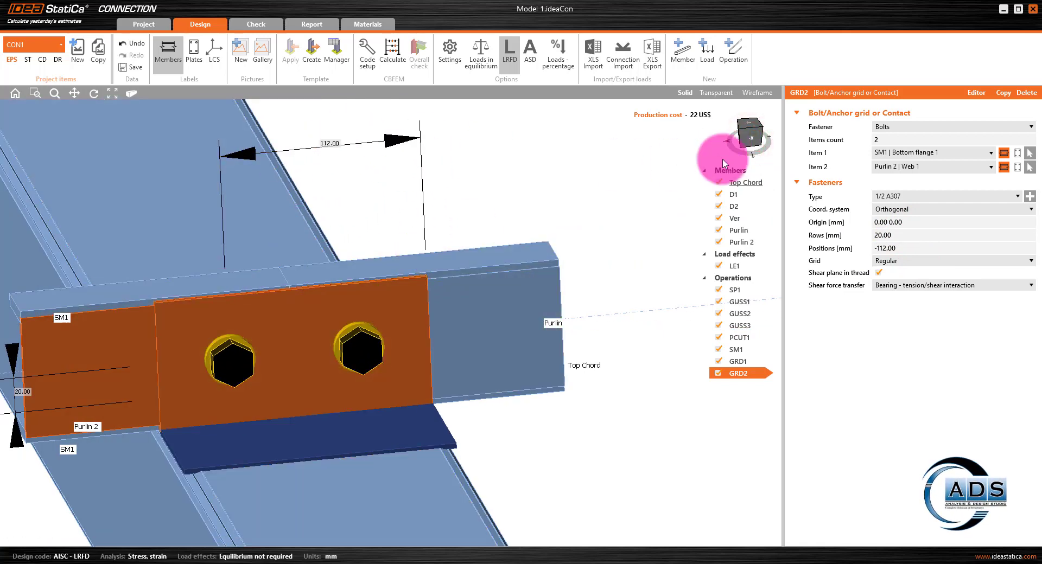
pyautogui.click(754, 140)
pyautogui.scroll(5, 339, 286)
pyautogui.keyDown('ctrl'); pyautogui.moveTo(350, 304); pyautogui.dragTo(486, 293, button='middle'); pyautogui.keyUp('ctrl')
pyautogui.scroll(2, 314, 290)
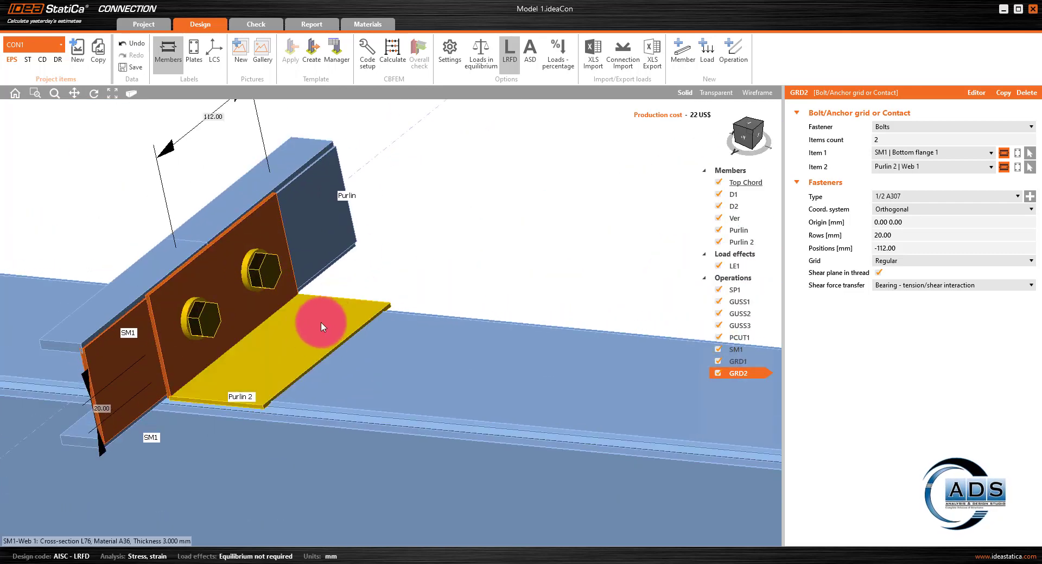
pyautogui.moveTo(483, 362); pyautogui.dragTo(379, 346, button='middle')
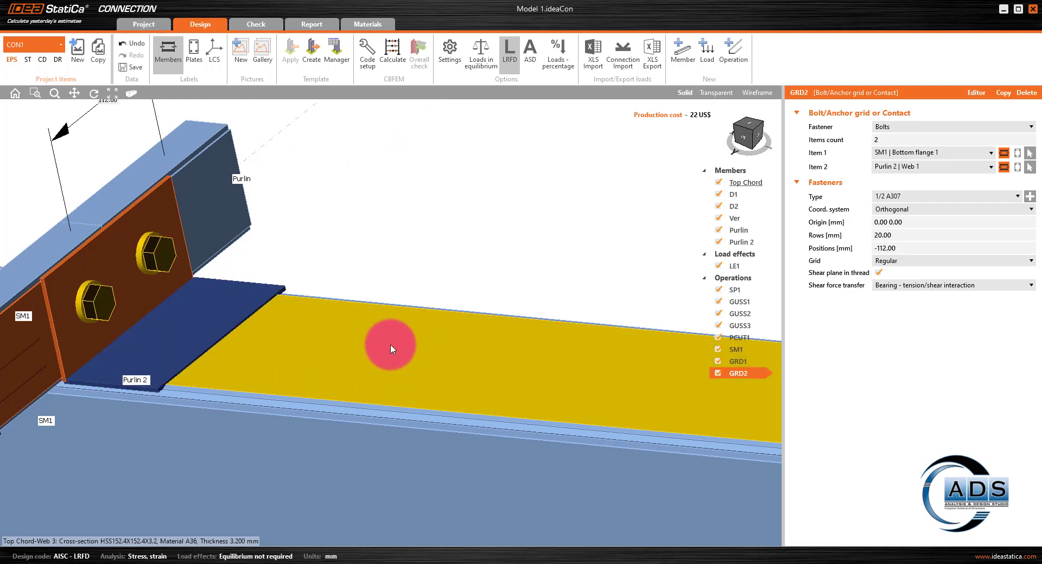
# Step: Add a general weld operation for joining the SM1 angle's horizontal leg to the top chord
pyautogui.scroll(-5, 543, 304)
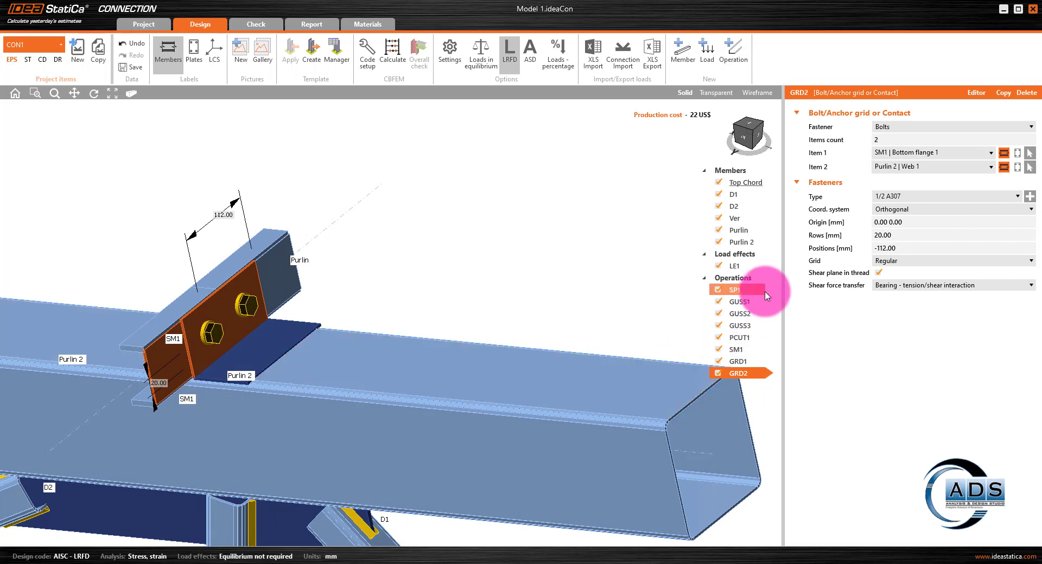
pyautogui.rightClick(753, 280)
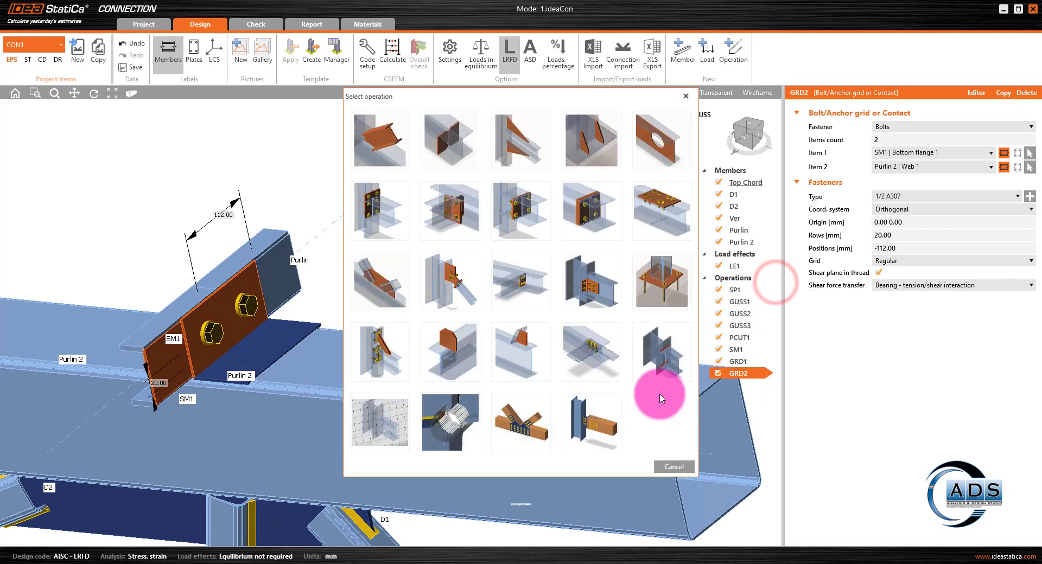
pyautogui.click(667, 356)
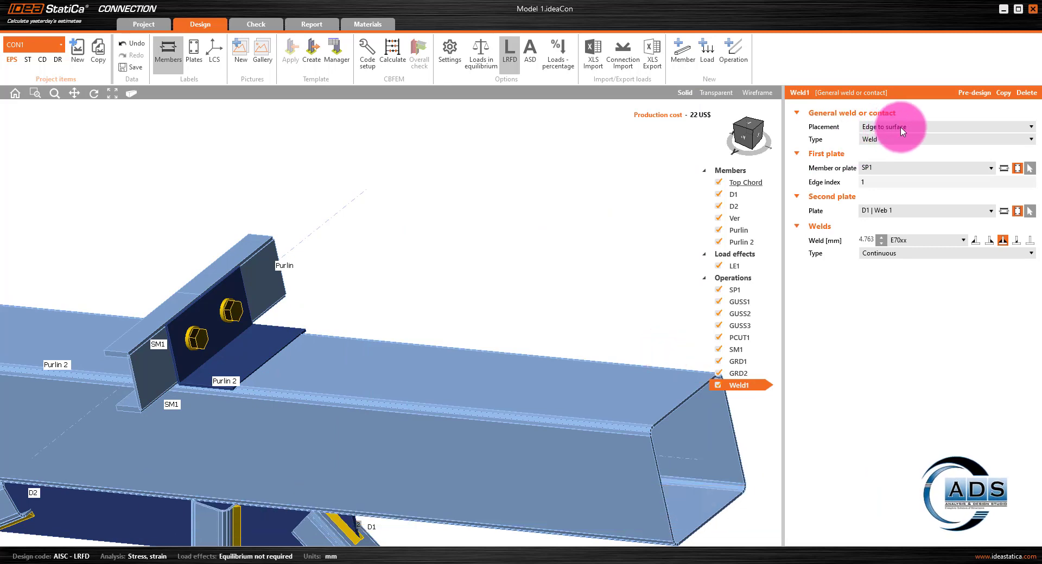
pyautogui.scroll(5, 341, 325)
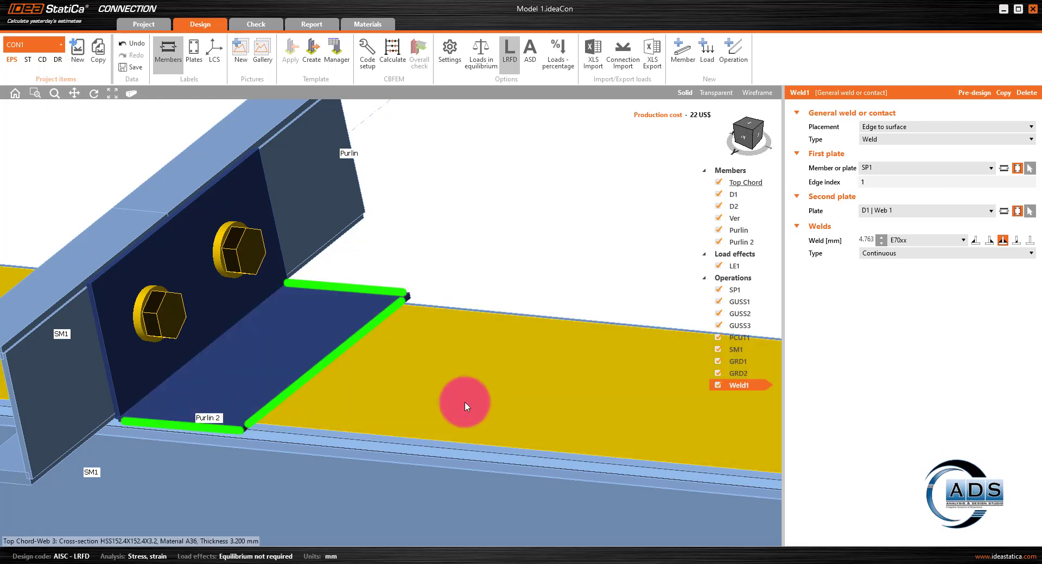
pyautogui.scroll(-5, 465, 401)
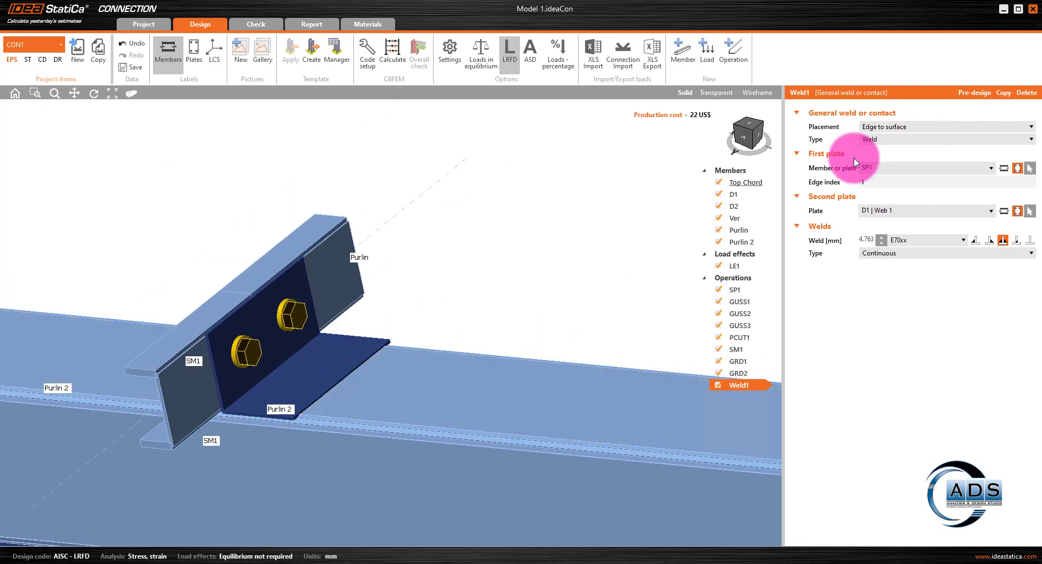
pyautogui.click(948, 140)
pyautogui.click(950, 143)
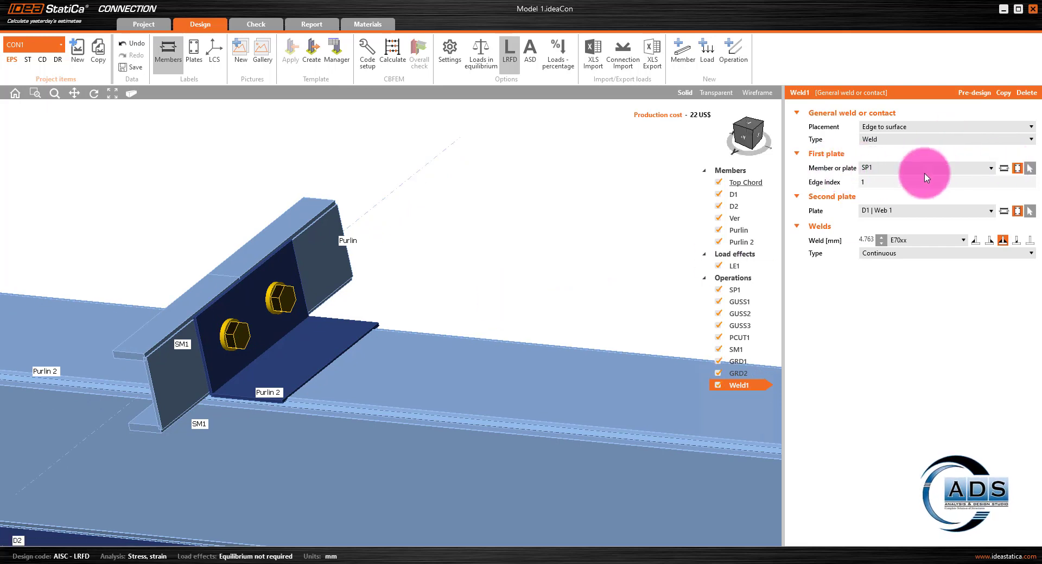
# Step: Set the first plate of the new weld to the member plate SM1 | Web 1
pyautogui.click(1004, 170)
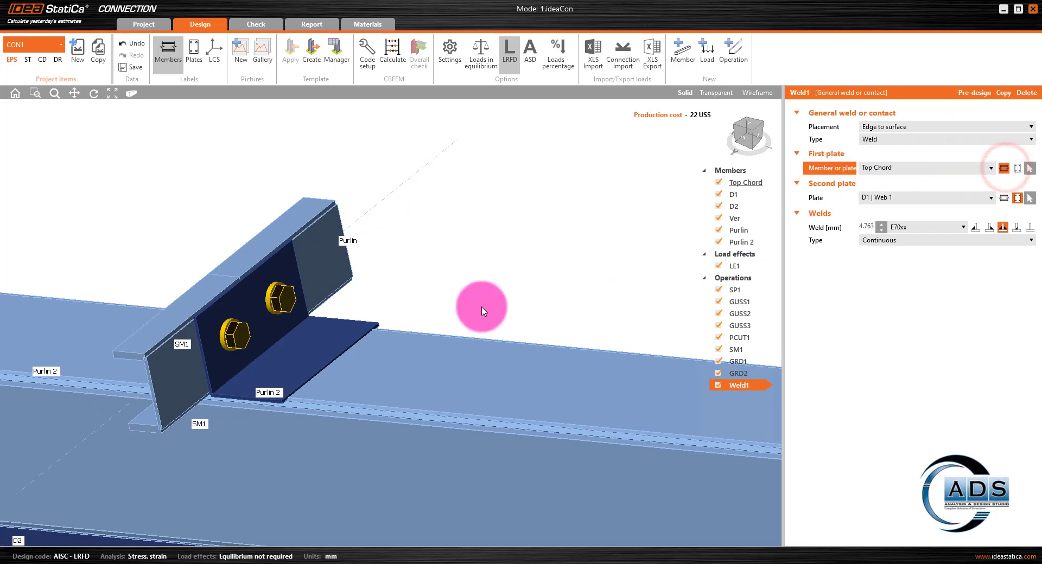
pyautogui.moveTo(307, 360); pyautogui.dragTo(318, 301, button='middle')
pyautogui.click(919, 169)
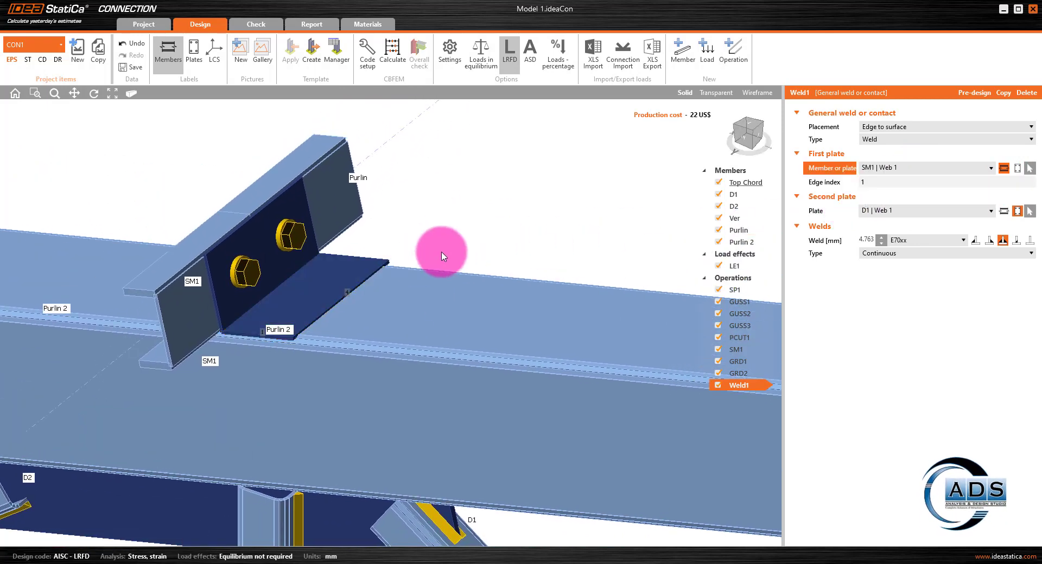
# Step: Identify the outer edges of the angle's horizontal leg in transparent display and set the weld's edge index to 1 3 4
pyautogui.scroll(2, 451, 242)
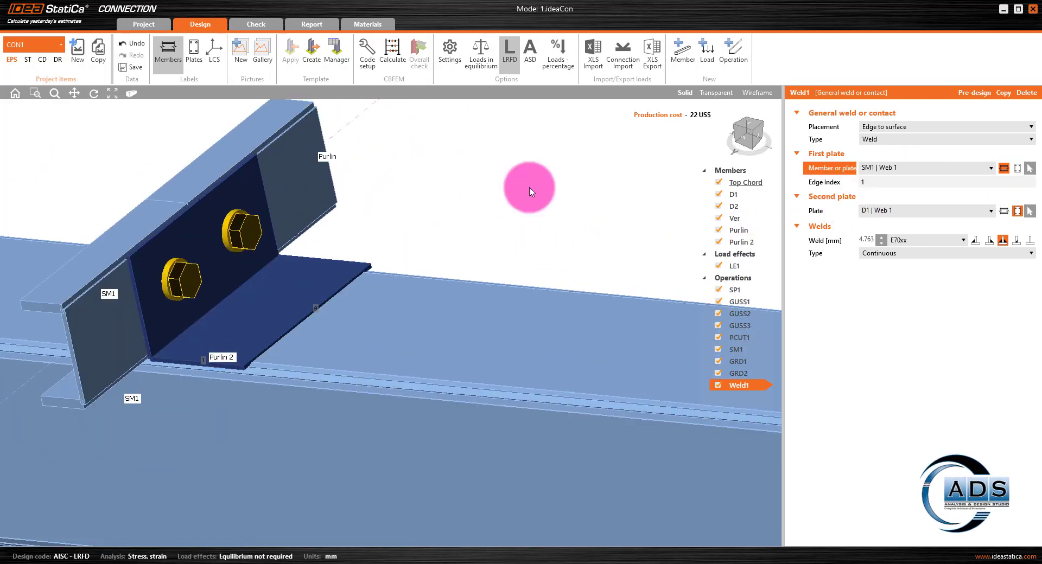
pyautogui.click(717, 93)
pyautogui.scroll(4, 380, 274)
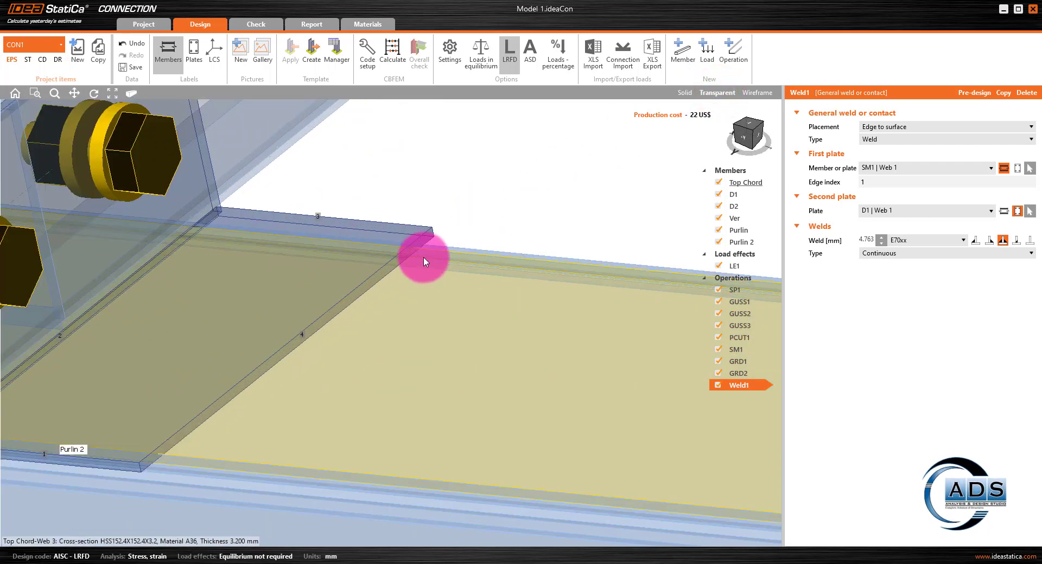
pyautogui.scroll(-3, 424, 263)
pyautogui.scroll(5, 320, 222)
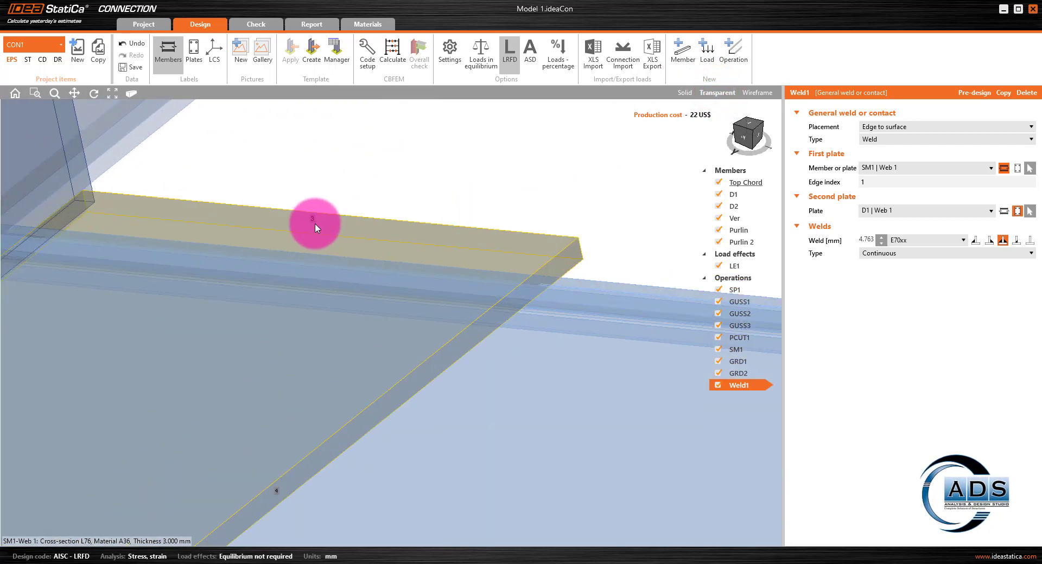
pyautogui.scroll(-3, 314, 228)
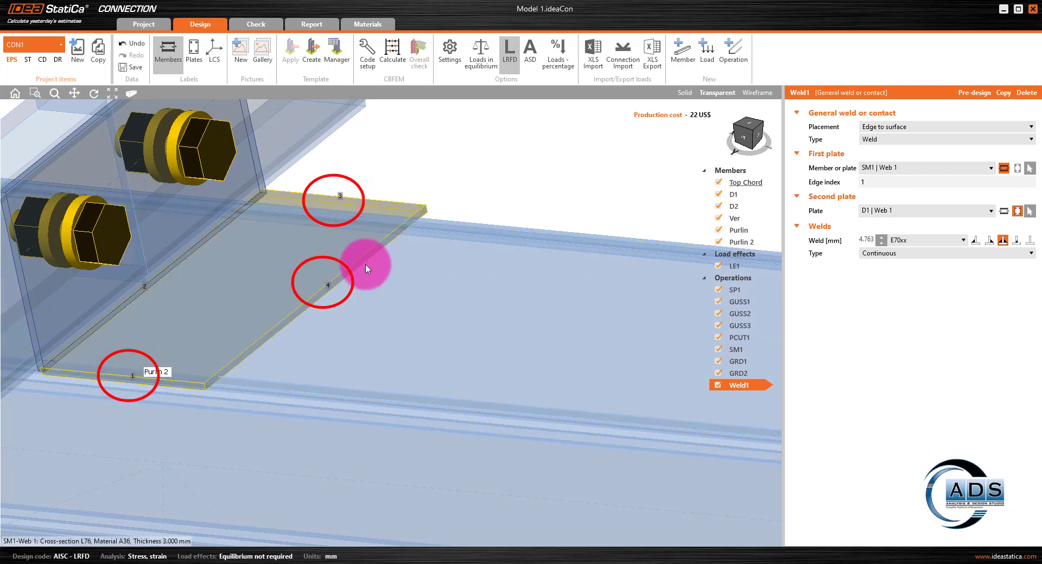
pyautogui.click(930, 180)
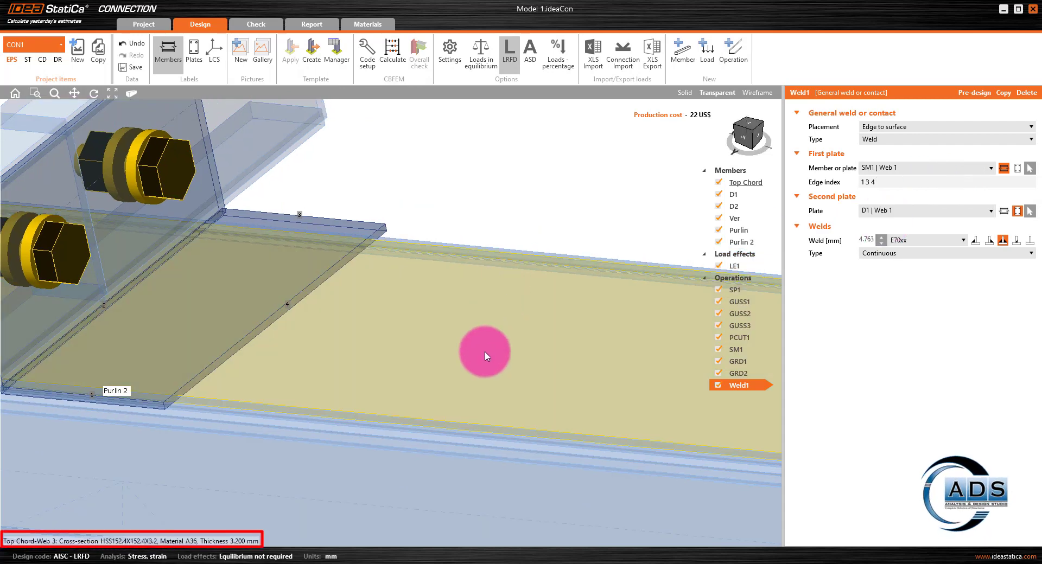
# Step: Set the second plate of the weld to the member plate Top Chord | Web 3
pyautogui.click(1004, 211)
pyautogui.click(969, 212)
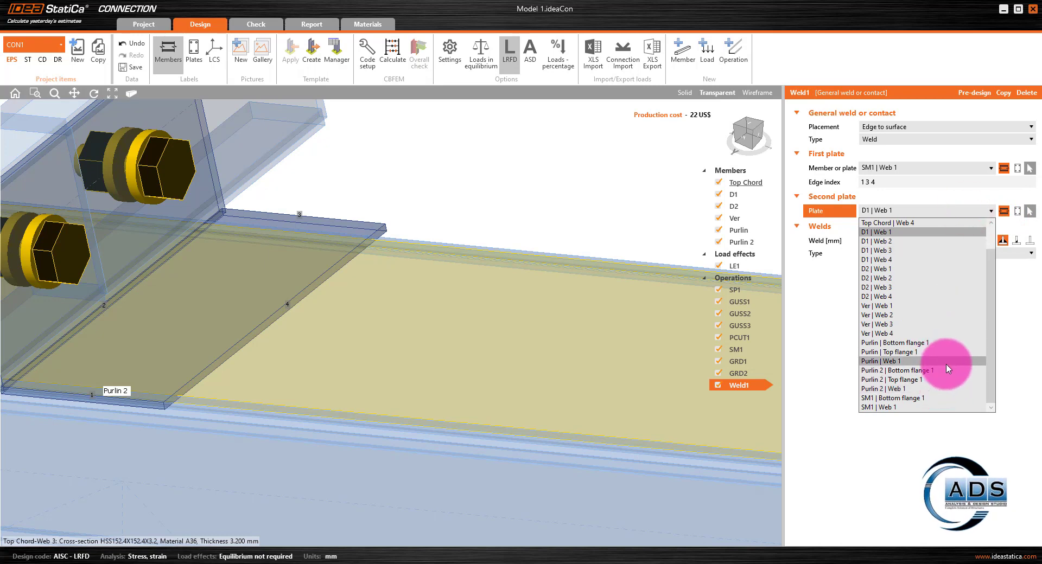
pyautogui.scroll(1, 947, 363)
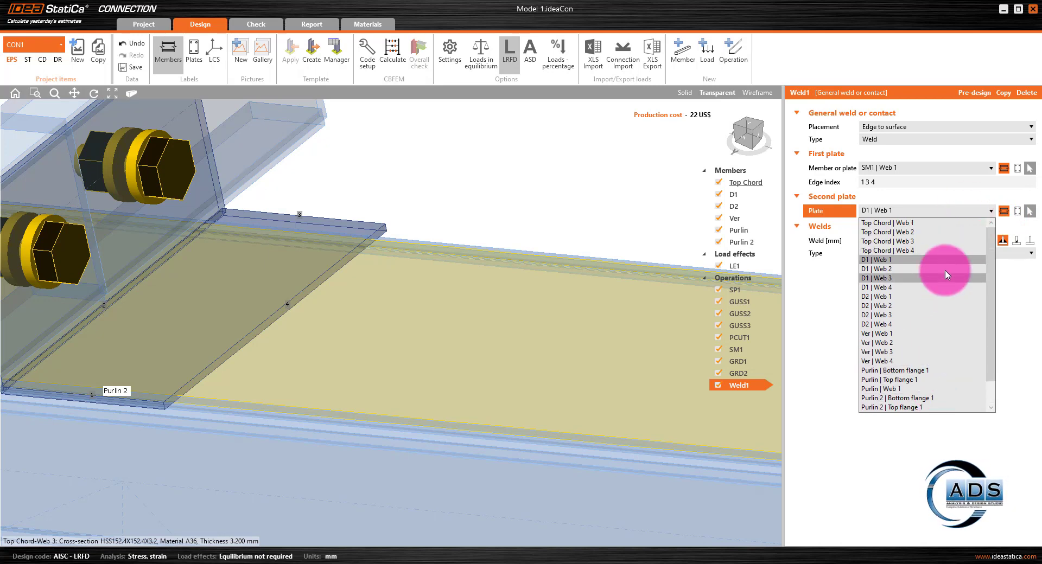
pyautogui.click(943, 245)
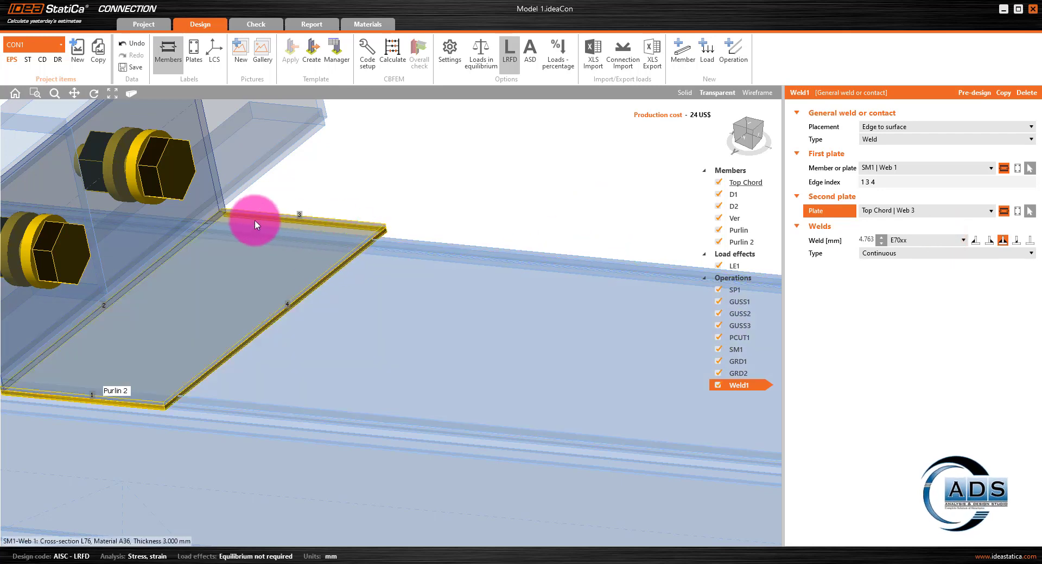
# Step: Return to solid display and make the angle weld a front-side-only fillet with a 3 mm leg size
pyautogui.click(684, 92)
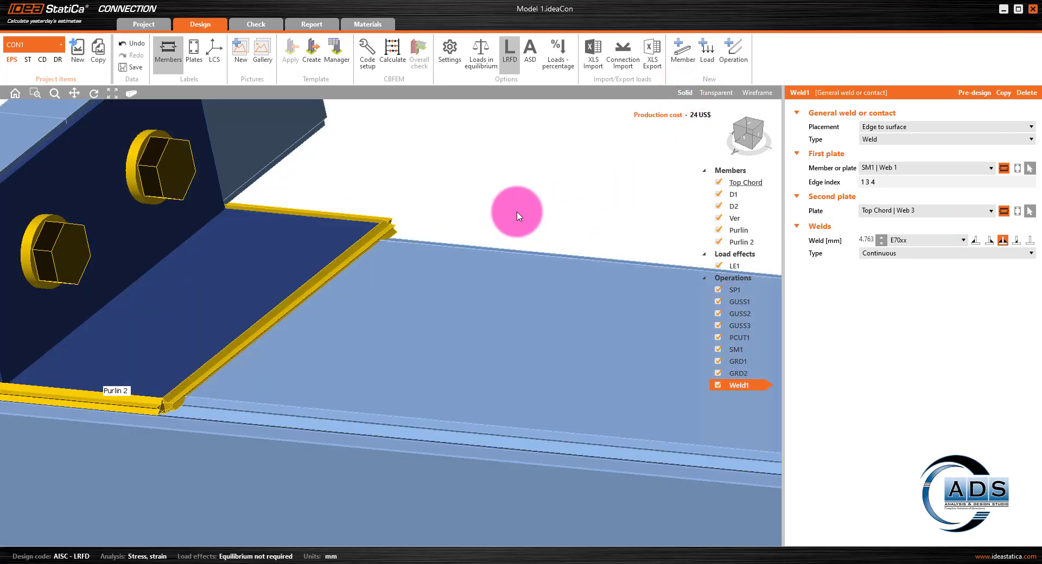
pyautogui.moveTo(609, 219); pyautogui.dragTo(641, 235, button='middle')
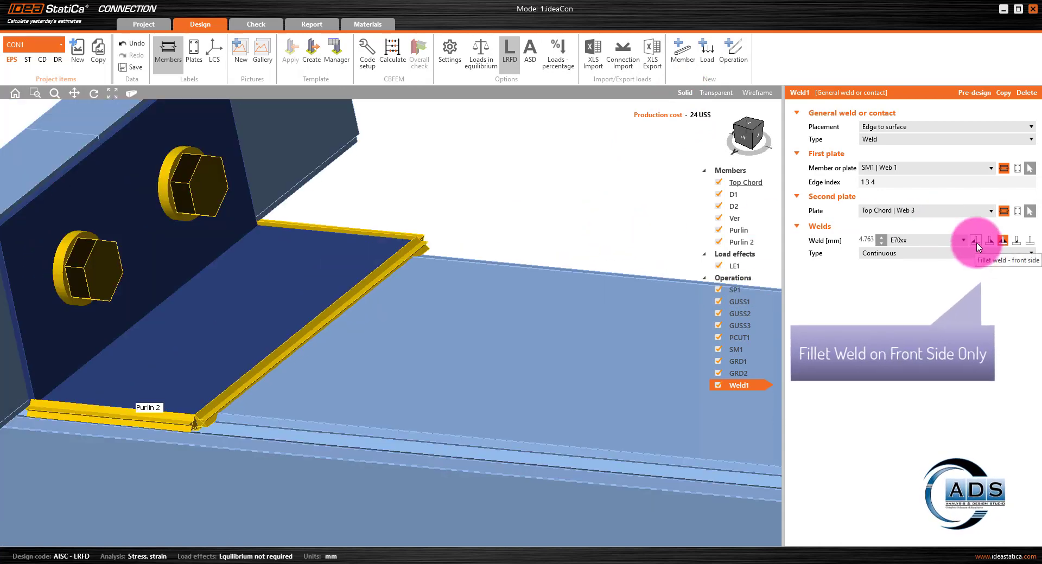
pyautogui.click(976, 244)
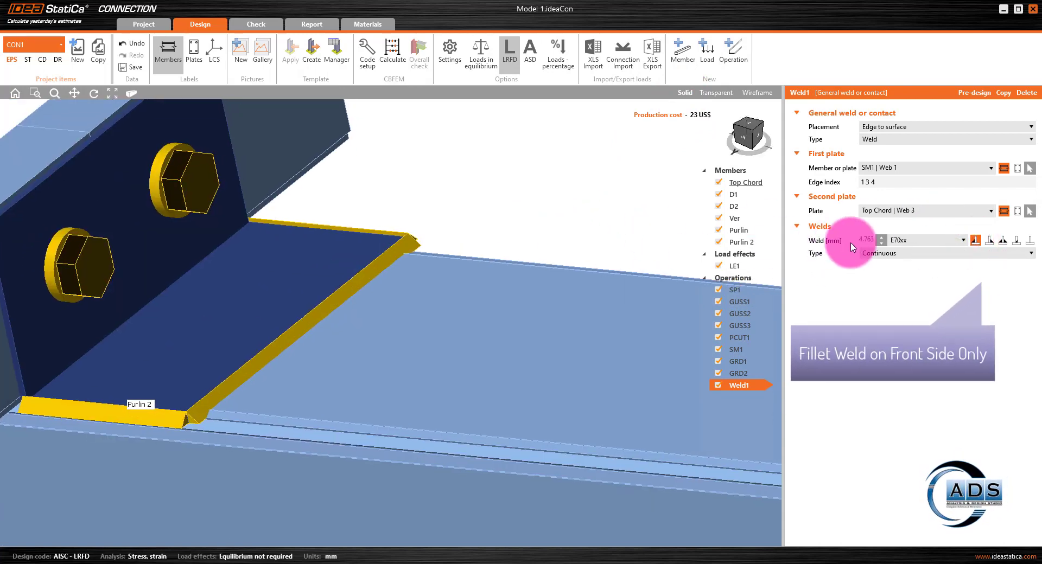
pyautogui.click(869, 240)
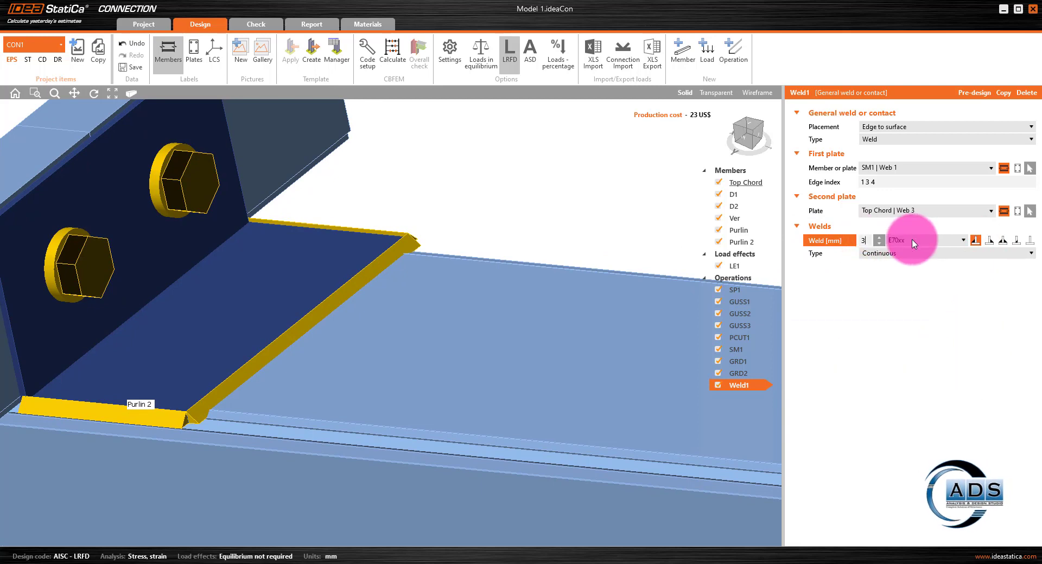
pyautogui.click(884, 317)
pyautogui.click(741, 135)
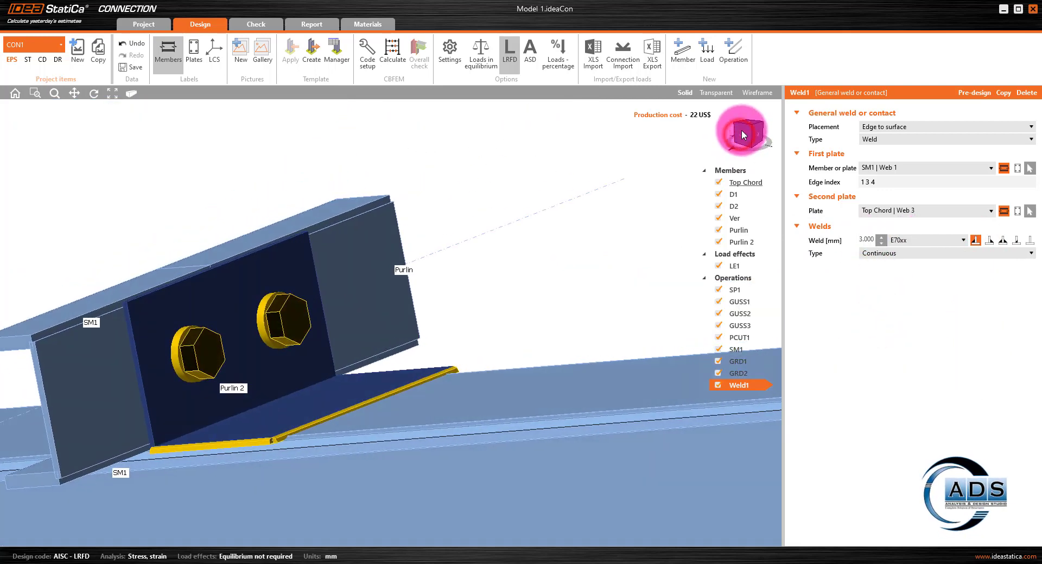
pyautogui.moveTo(597, 272); pyautogui.dragTo(607, 236, button='middle')
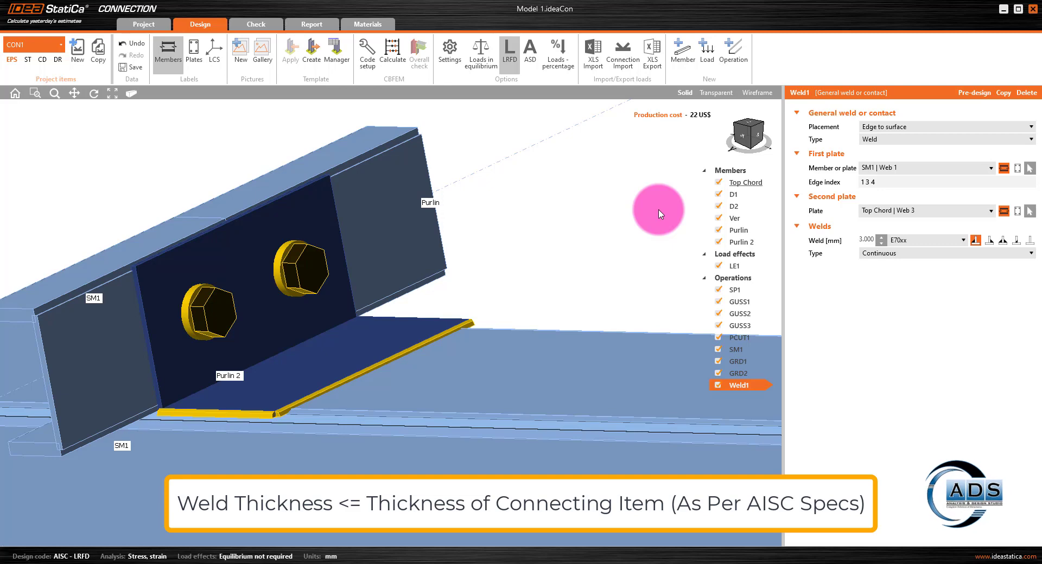
pyautogui.click(866, 242)
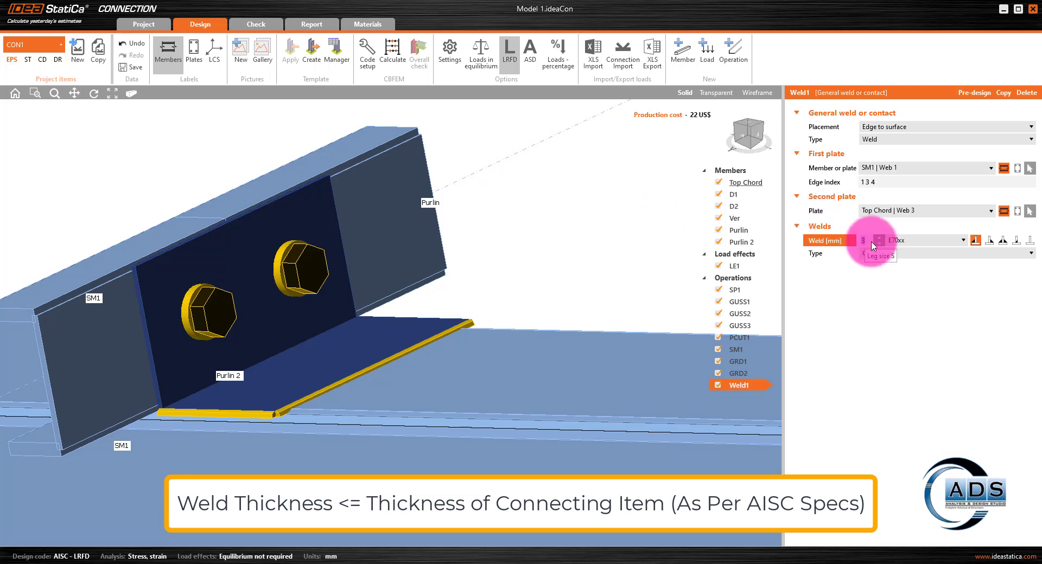
# Step: Change the model type of diagonal member D1 to N-Vy-Vz
pyautogui.moveTo(756, 149); pyautogui.dragTo(766, 138)
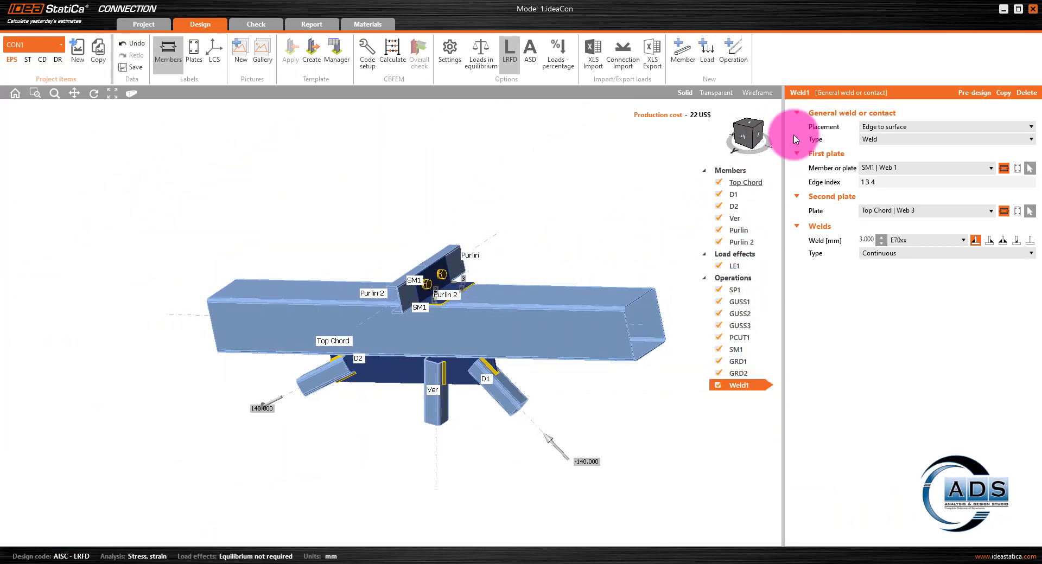
pyautogui.moveTo(749, 135); pyautogui.dragTo(601, 284)
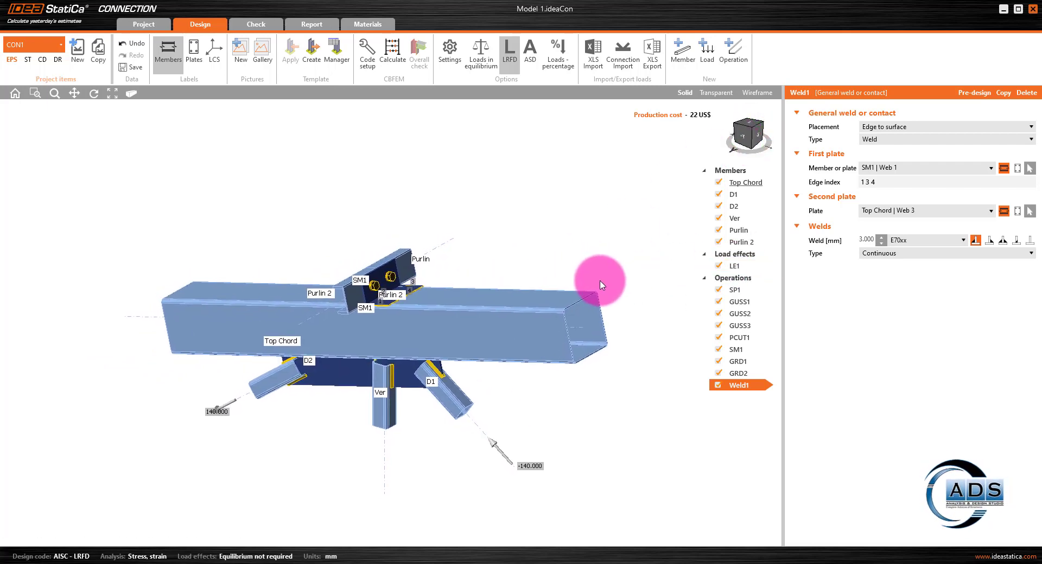
pyautogui.click(732, 195)
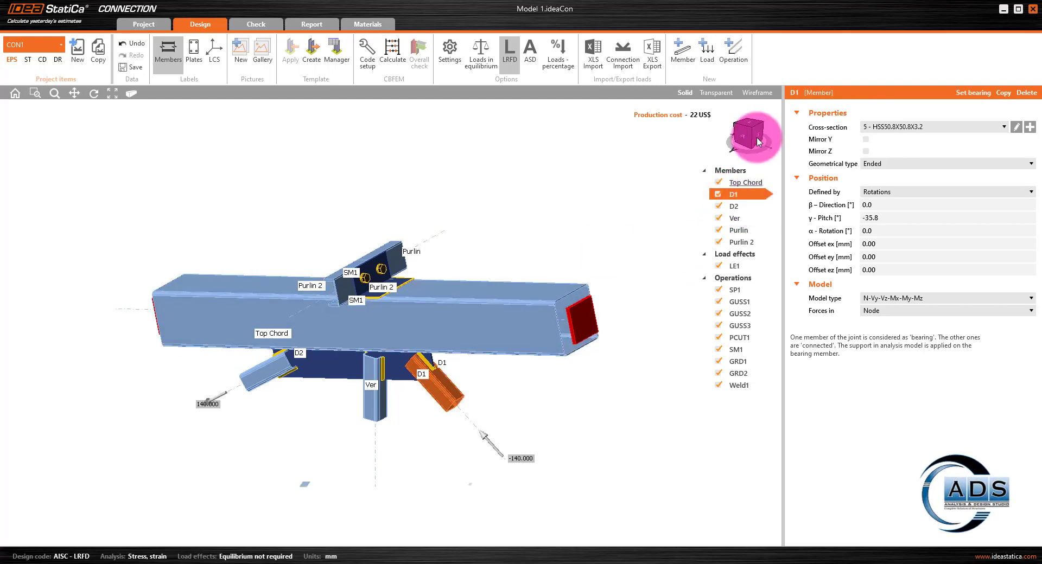
pyautogui.scroll(2, 574, 294)
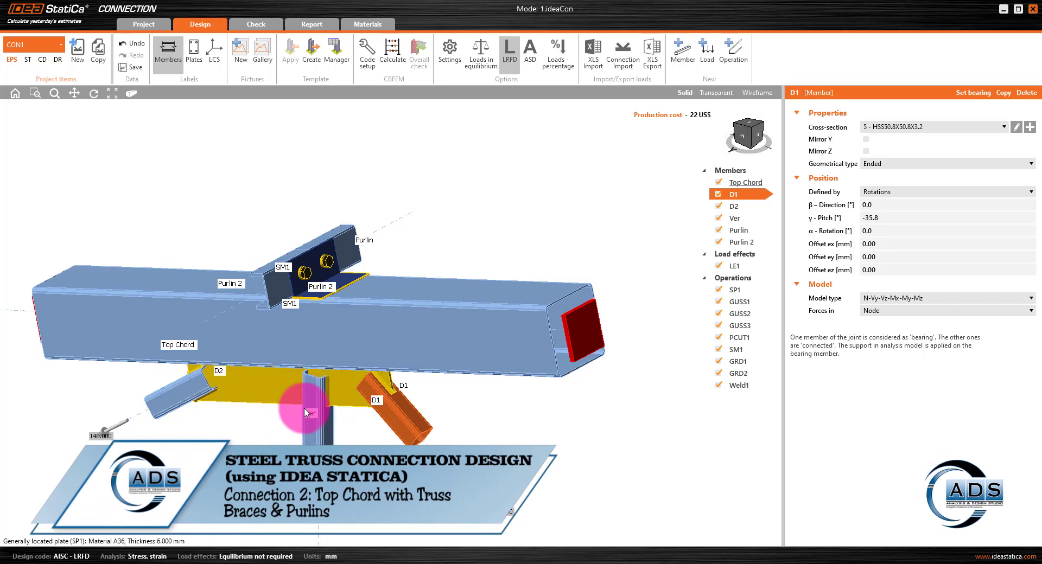
pyautogui.scroll(-2, 510, 401)
pyautogui.moveTo(509, 402); pyautogui.dragTo(512, 368, button='middle')
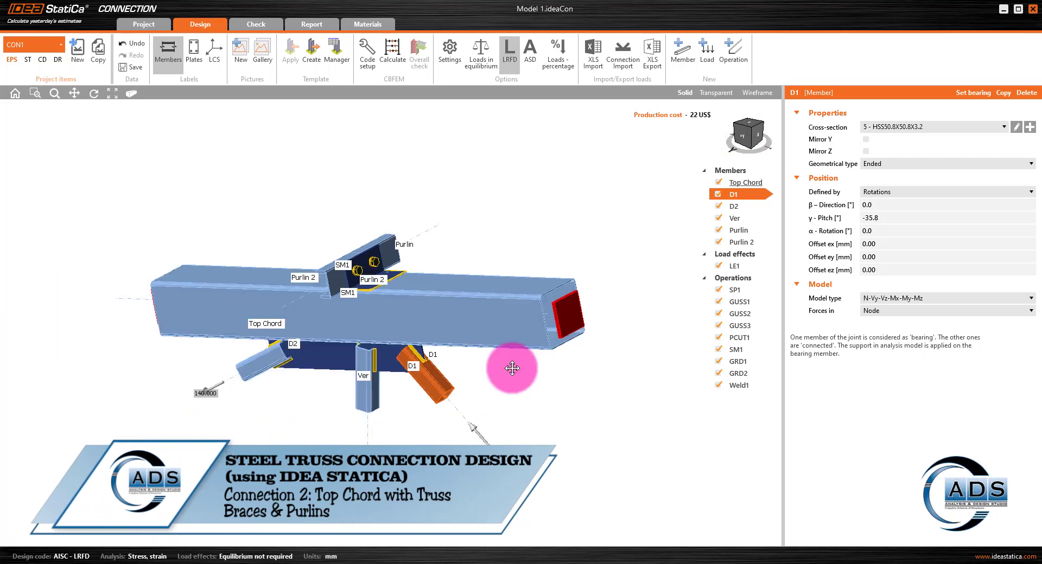
pyautogui.click(917, 302)
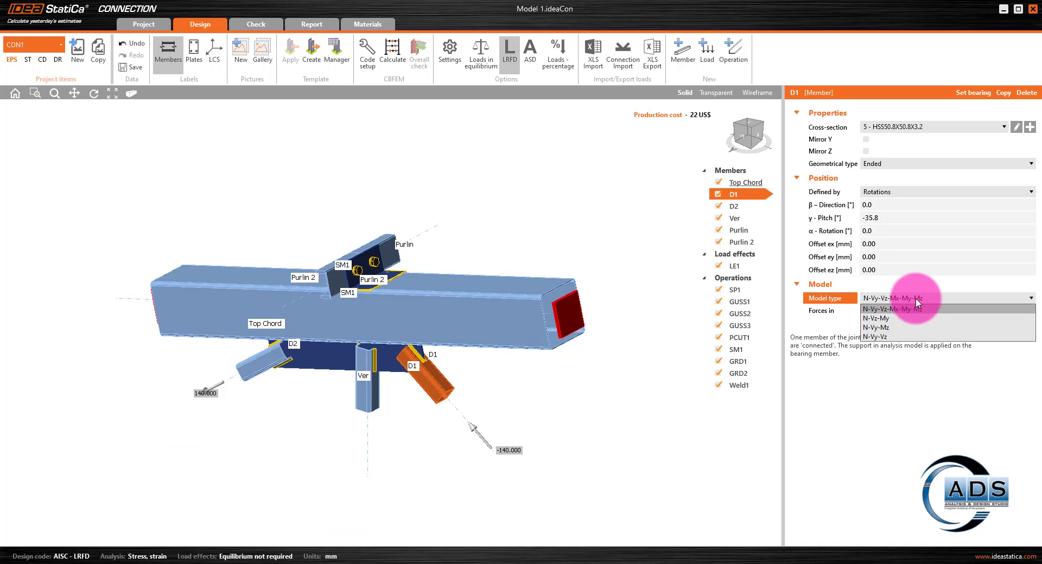
pyautogui.click(890, 337)
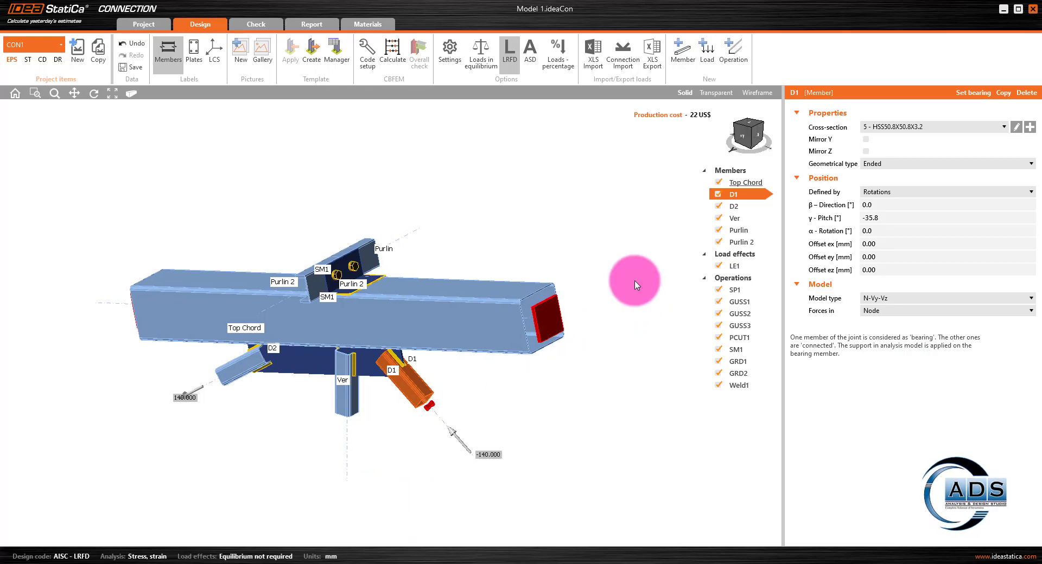
# Step: Check the pinned end of D1 and set the model type of members D2 and Ver to N-Vy-Vz as well
pyautogui.click(743, 130)
pyautogui.scroll(5, 431, 388)
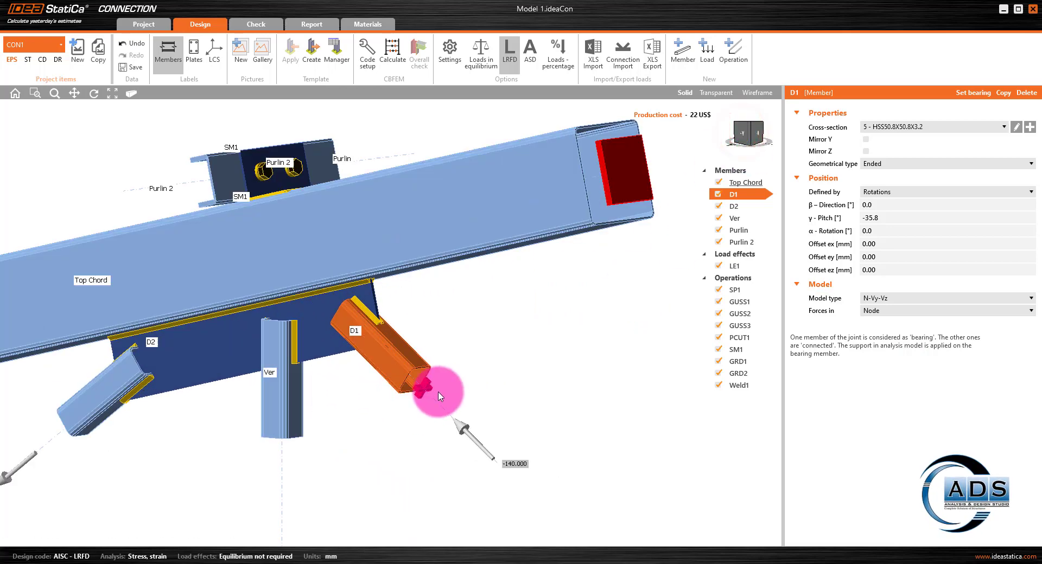
pyautogui.scroll(-5, 438, 389)
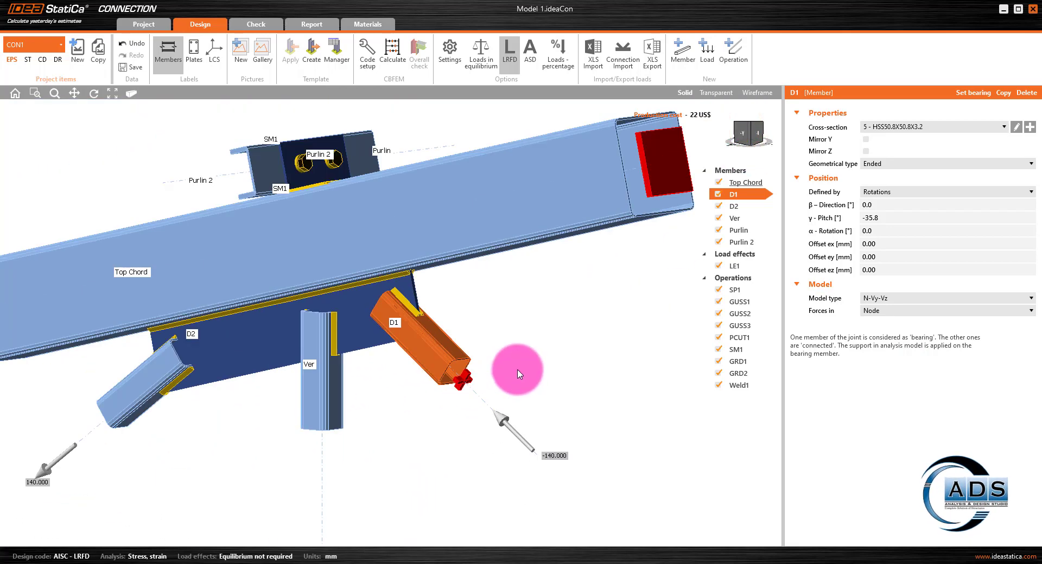
pyautogui.click(733, 206)
pyautogui.click(898, 301)
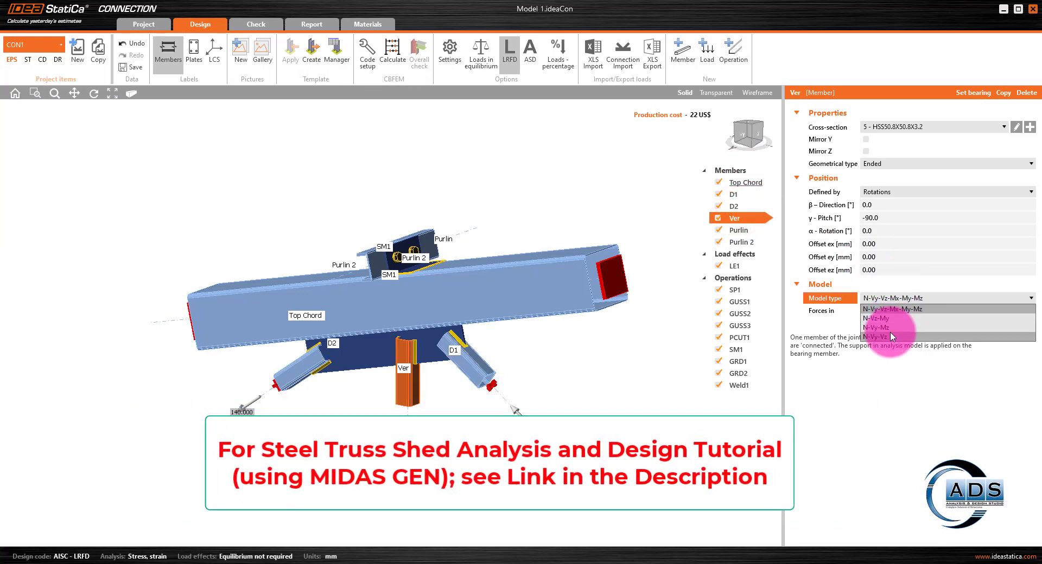
pyautogui.click(889, 335)
# Step: Examine the member end supports of the connection in a side view with wireframe display
pyautogui.moveTo(744, 139); pyautogui.dragTo(759, 93)
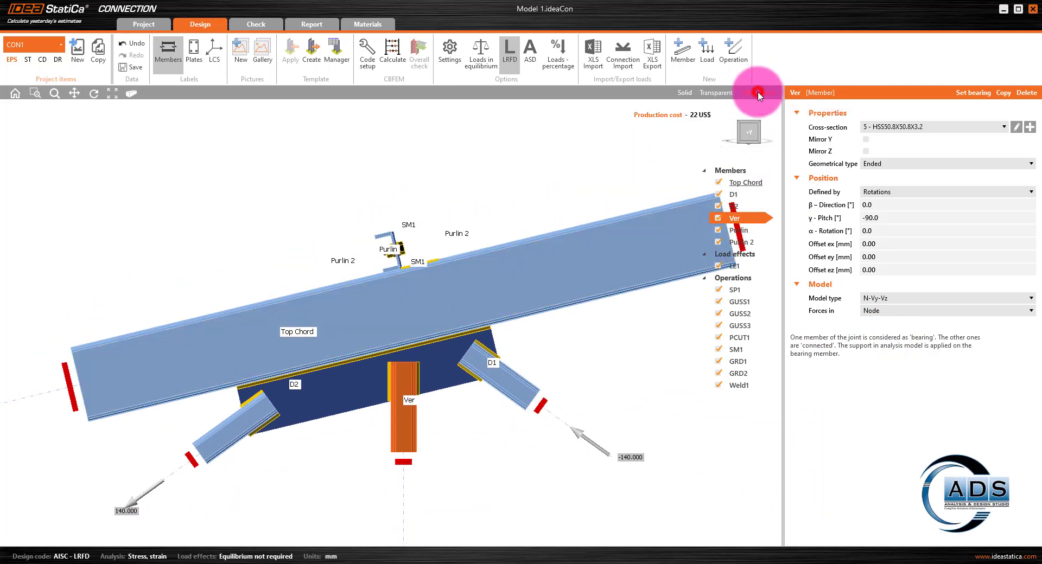
pyautogui.click(758, 93)
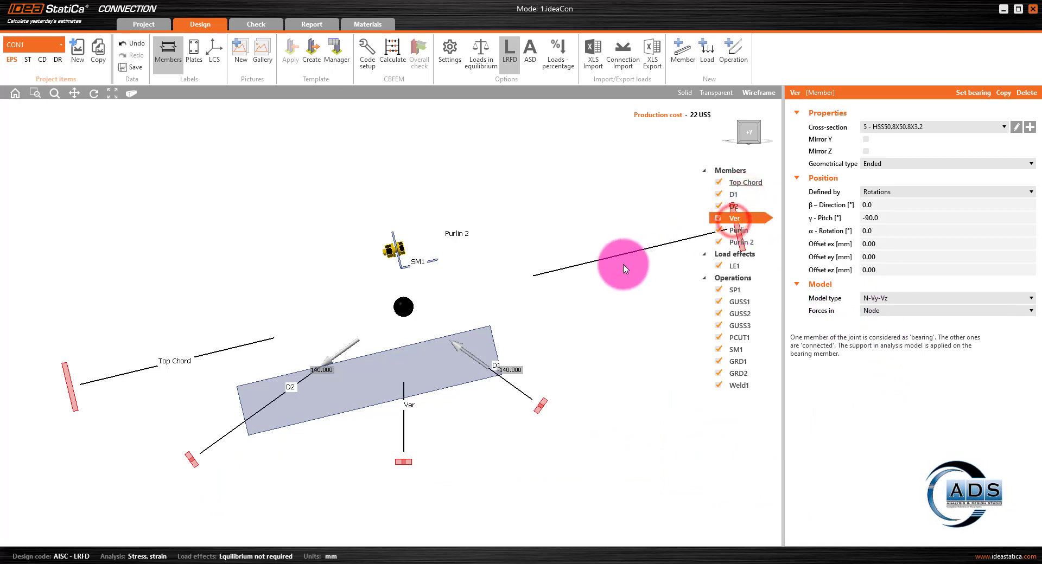
# Step: Check the model types of the top chord and Purlin, and switch the connection to transparent display
pyautogui.moveTo(621, 261); pyautogui.dragTo(548, 272, button='middle')
pyautogui.click(749, 183)
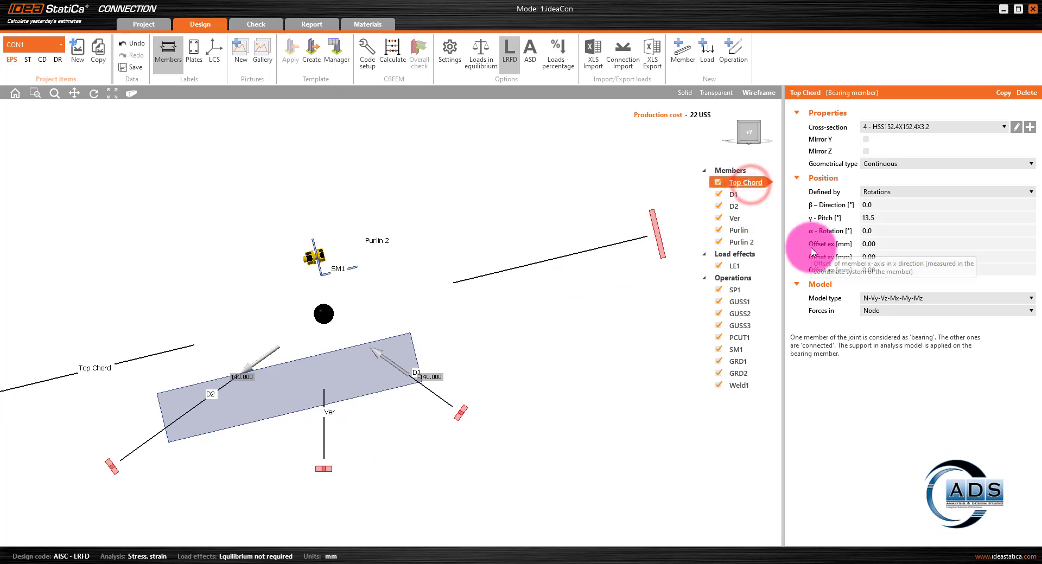
pyautogui.scroll(-2, 578, 317)
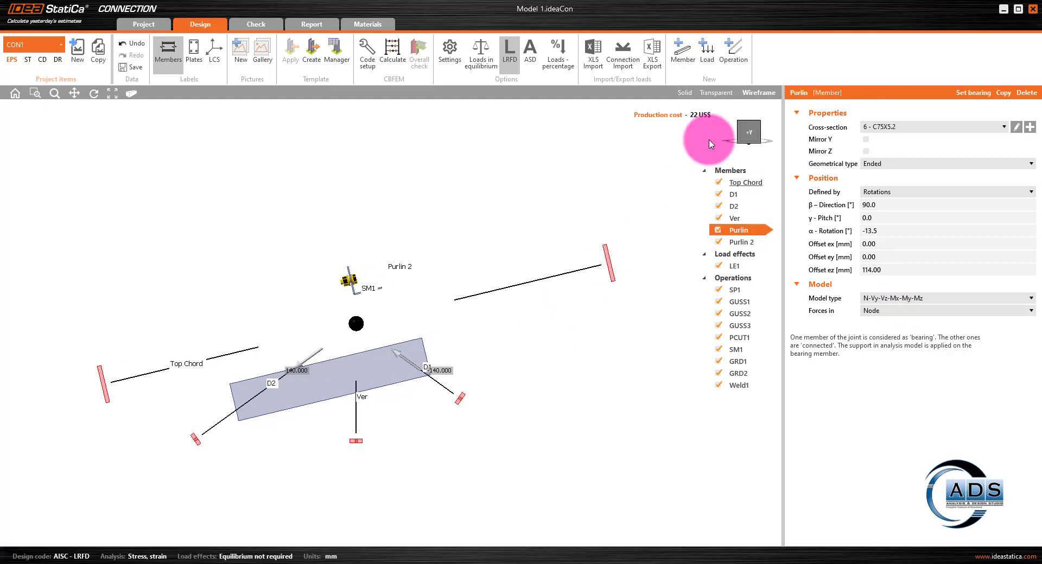
pyautogui.click(719, 96)
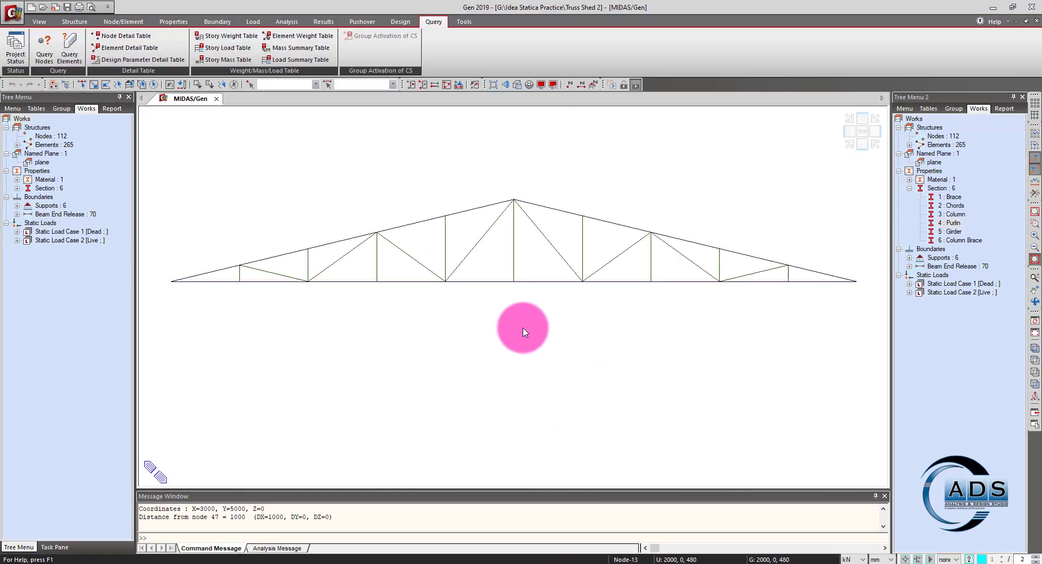
# Step: Switch to MIDAS Gen and display the My beam diagram of the truss and purlins for load combination sLCB2
pyautogui.moveTo(530, 330); pyautogui.dragTo(587, 330, button='middle')
pyautogui.scroll(-3, 586, 329)
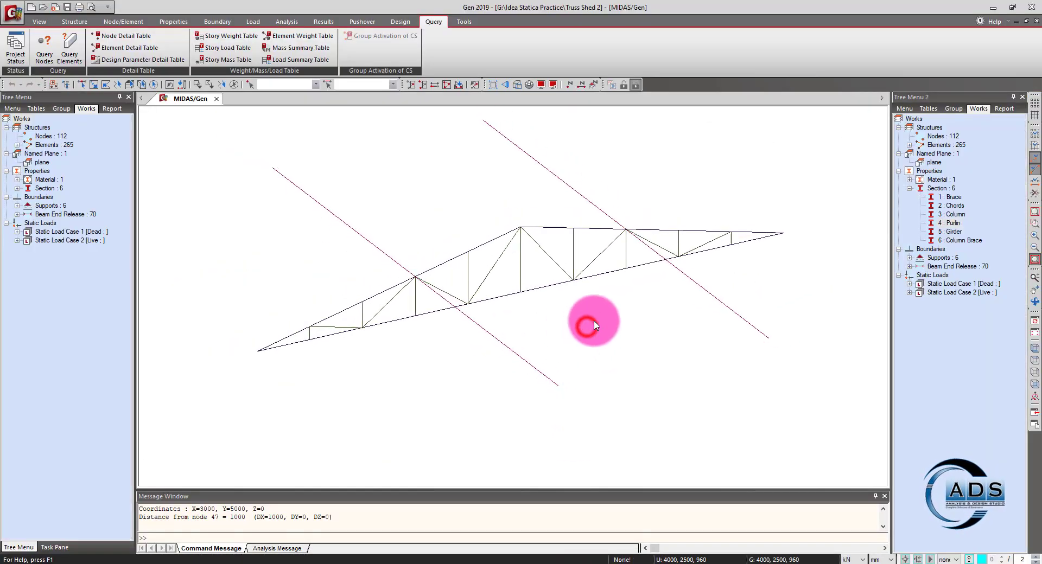
pyautogui.click(598, 319)
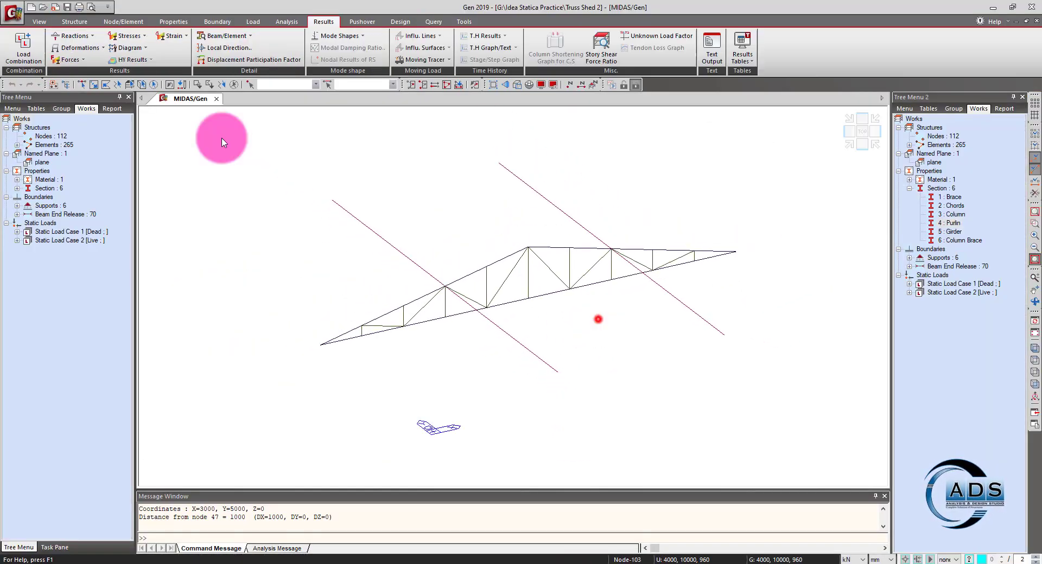
pyautogui.click(83, 59)
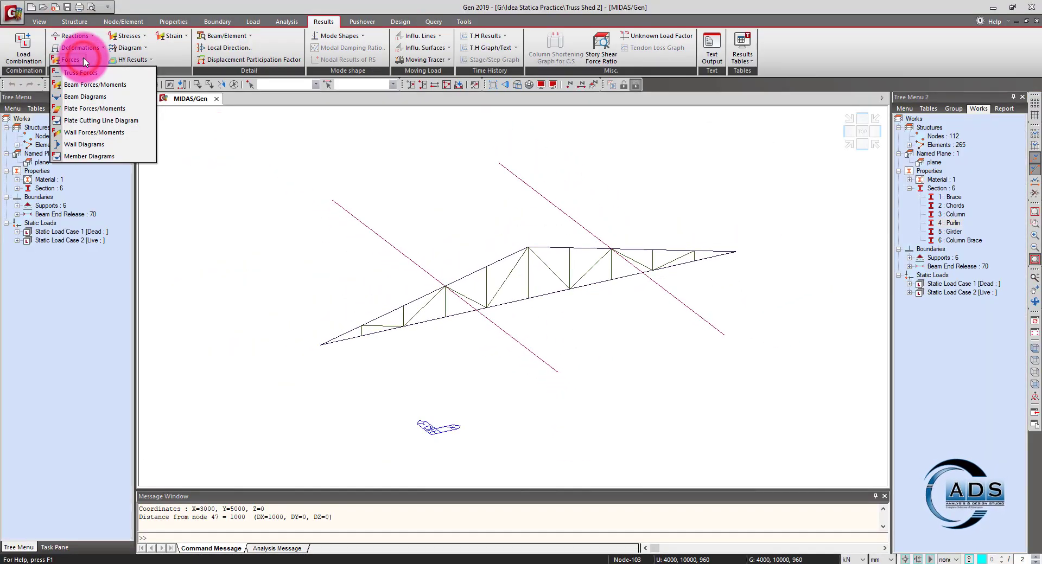
pyautogui.click(85, 96)
pyautogui.click(75, 159)
pyautogui.click(54, 202)
pyautogui.click(62, 467)
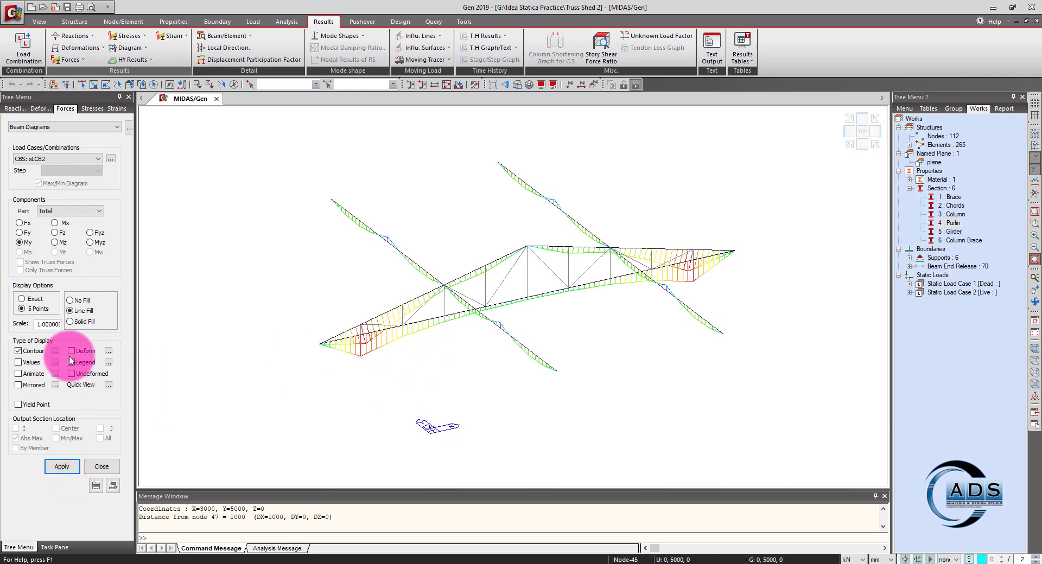
# Step: Set the beam diagram scale to 2 and look closely at the joint between purlin and top chord
pyautogui.click(55, 351)
pyautogui.click(631, 203)
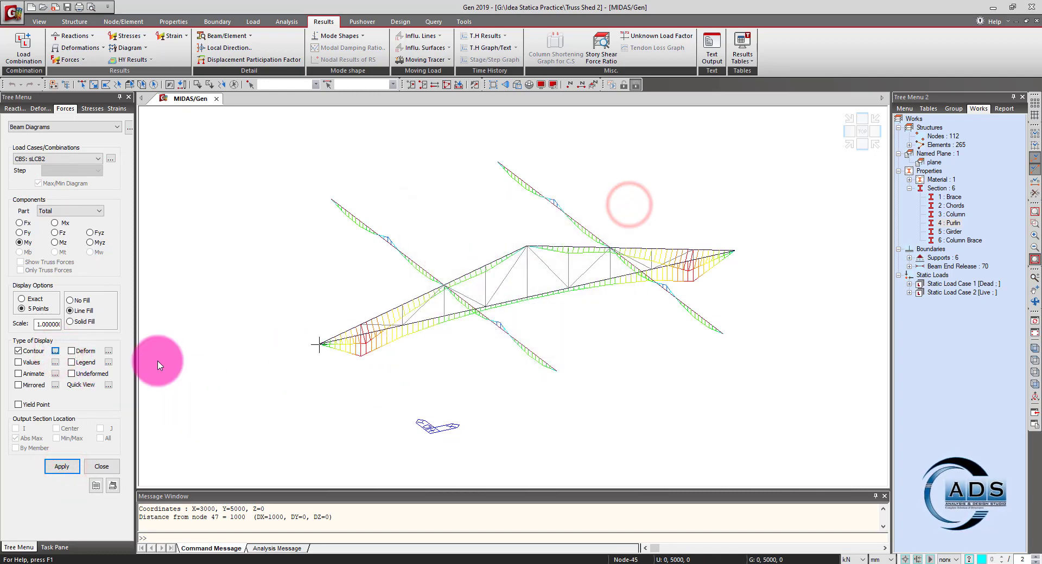
pyautogui.click(38, 324)
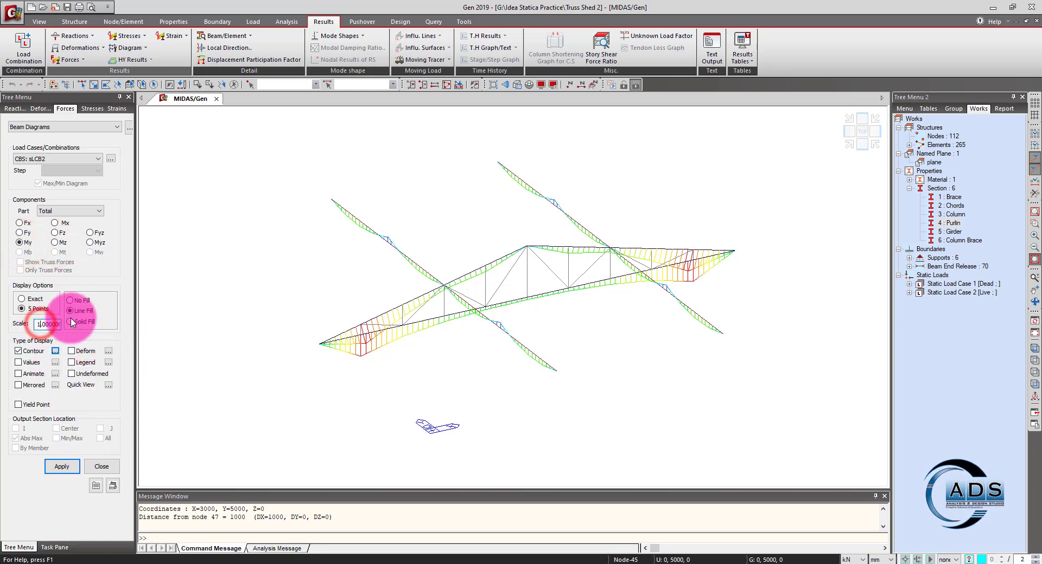
pyautogui.click(62, 466)
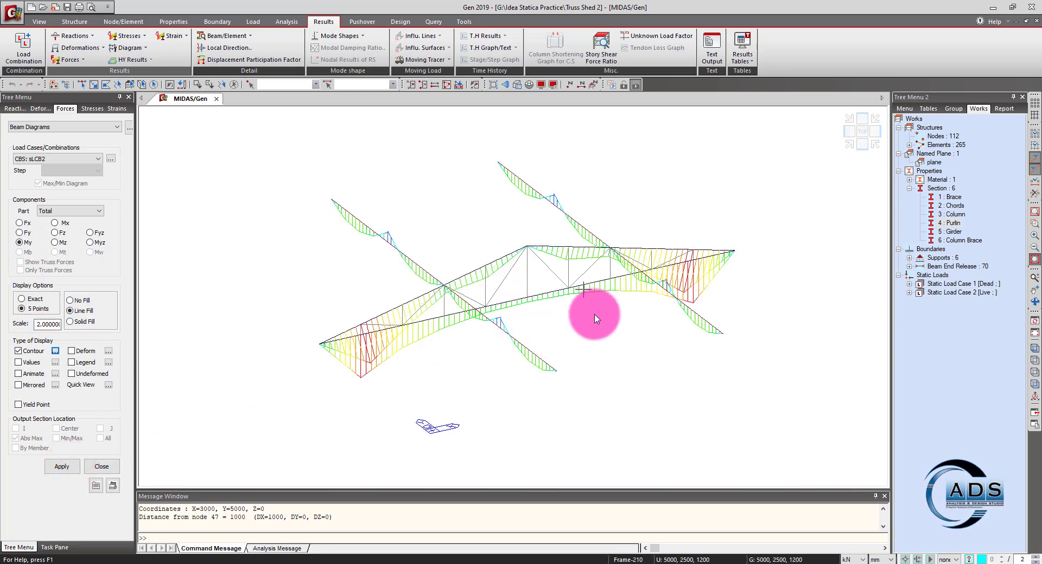
pyautogui.keyDown('ctrl'); pyautogui.moveTo(561, 353); pyautogui.dragTo(579, 352, button='middle'); pyautogui.keyUp('ctrl')
pyautogui.scroll(5, 461, 301)
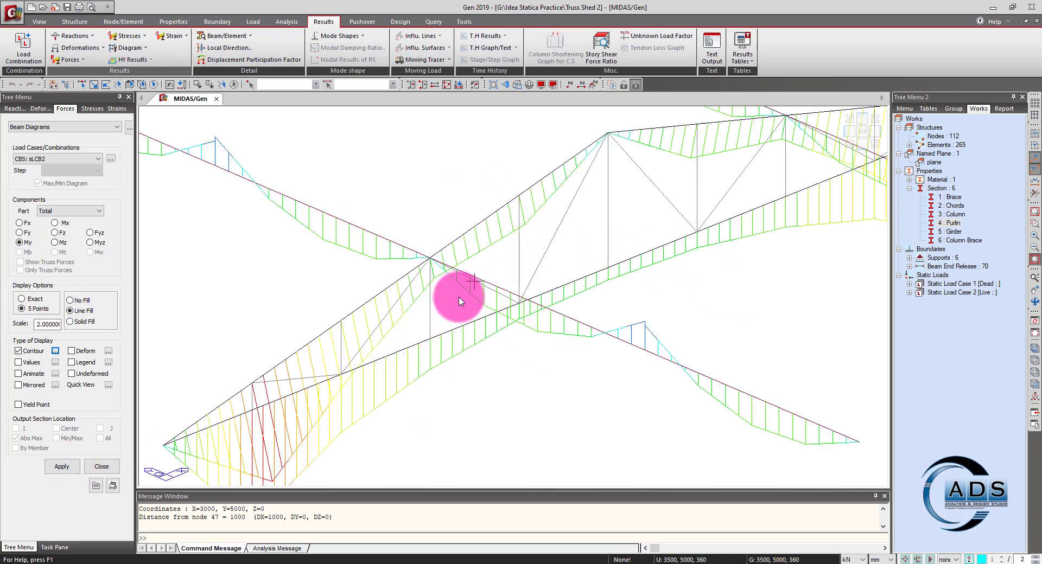
# Step: Show the My diagram with solid fill and examine the moment where the purlin crosses the top chord
pyautogui.keyDown('ctrl'); pyautogui.moveTo(460, 302); pyautogui.dragTo(457, 300, button='middle'); pyautogui.keyUp('ctrl')
pyautogui.click(84, 323)
pyautogui.click(62, 466)
pyautogui.keyDown('ctrl'); pyautogui.moveTo(525, 402); pyautogui.dragTo(531, 398, button='right'); pyautogui.keyUp('ctrl')
pyautogui.keyDown('ctrl'); pyautogui.moveTo(531, 398); pyautogui.dragTo(539, 307, button='middle'); pyautogui.keyUp('ctrl')
pyautogui.scroll(-4, 559, 304)
pyautogui.scroll(1, 536, 282)
pyautogui.scroll(3, 537, 282)
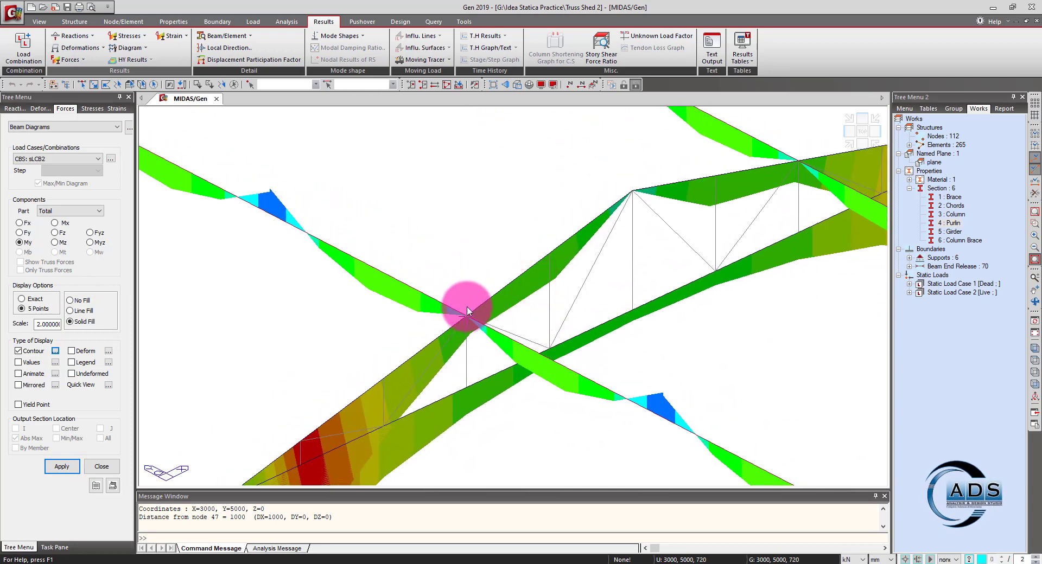
pyautogui.scroll(-5, 471, 317)
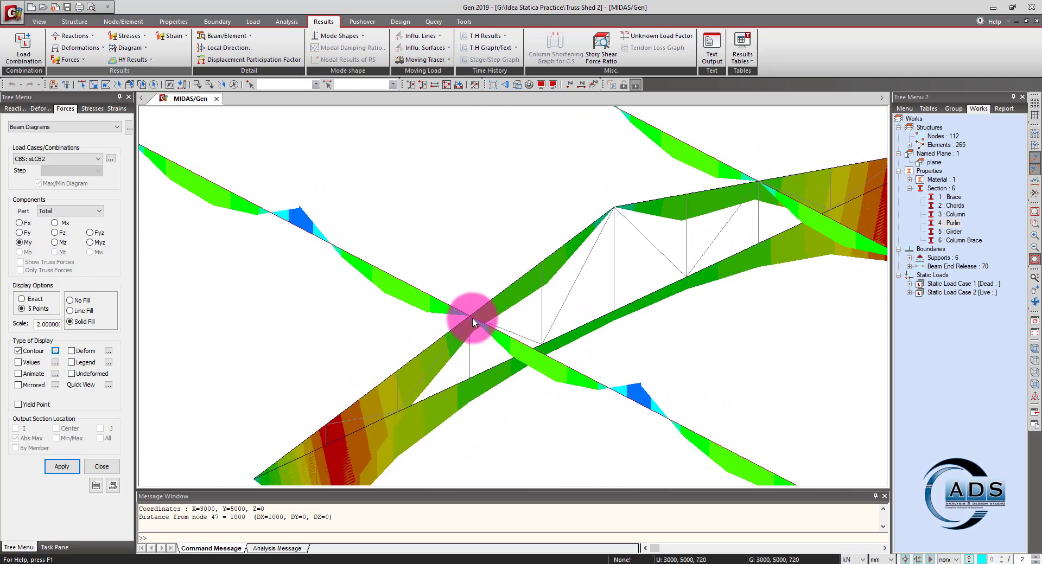
pyautogui.keyDown('ctrl'); pyautogui.moveTo(552, 355); pyautogui.dragTo(471, 327, button='right'); pyautogui.keyUp('ctrl')
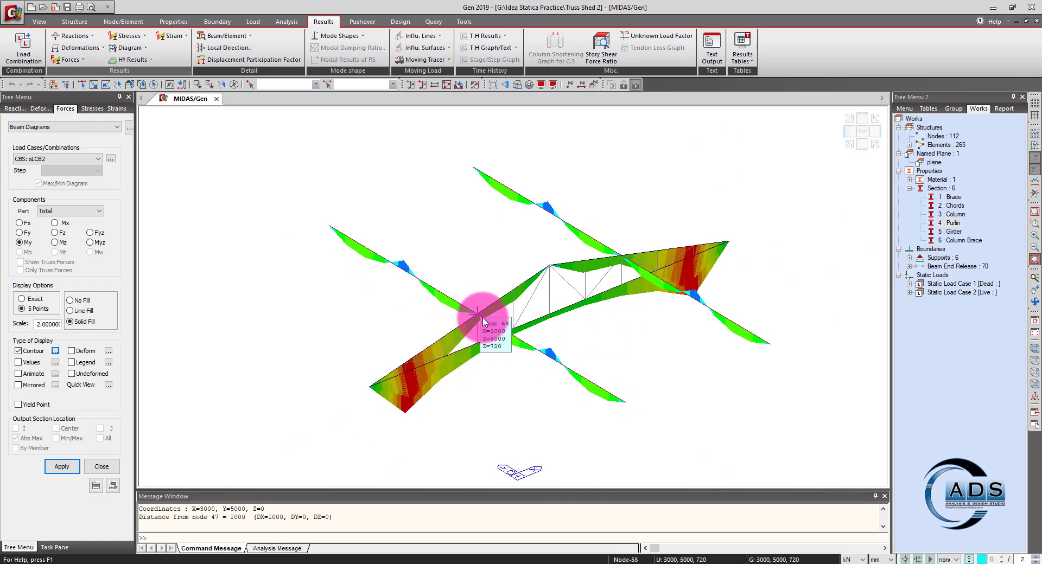
# Step: Plot the Mz, Fy, Fz and Fx beam diagrams one after another to compare the forces at the purlin joint
pyautogui.click(54, 242)
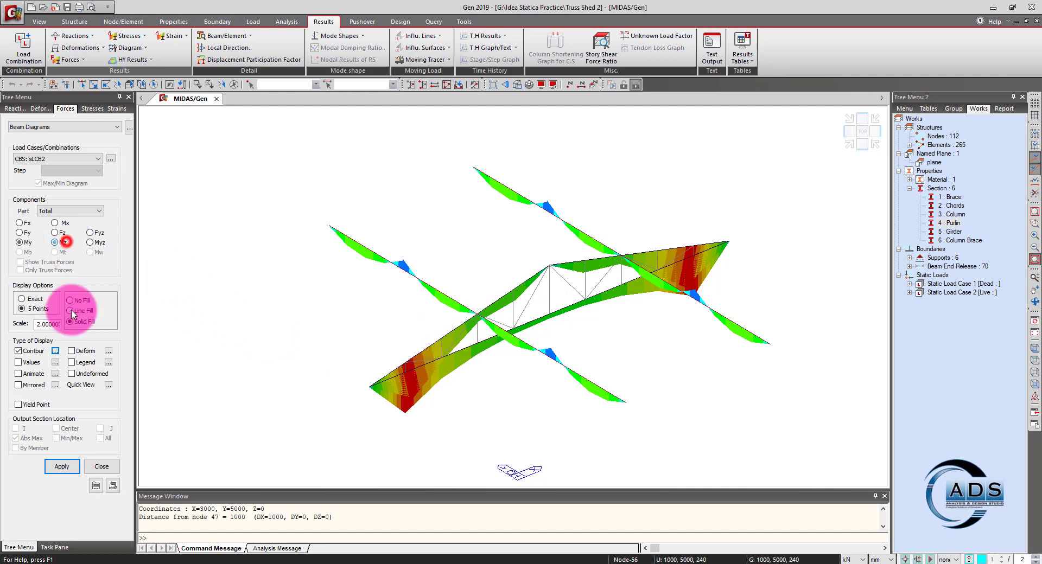
pyautogui.click(64, 466)
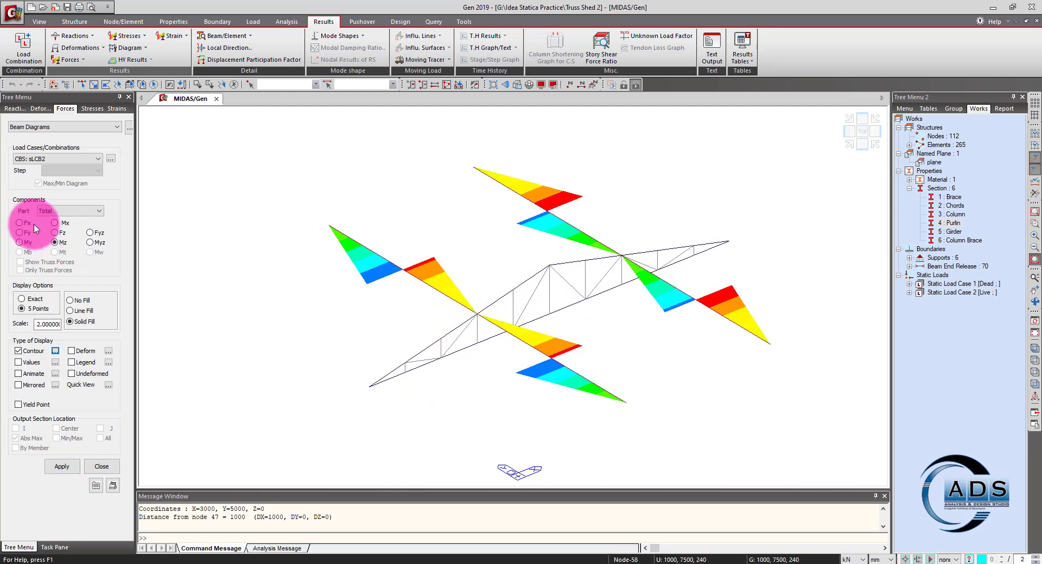
pyautogui.click(22, 233)
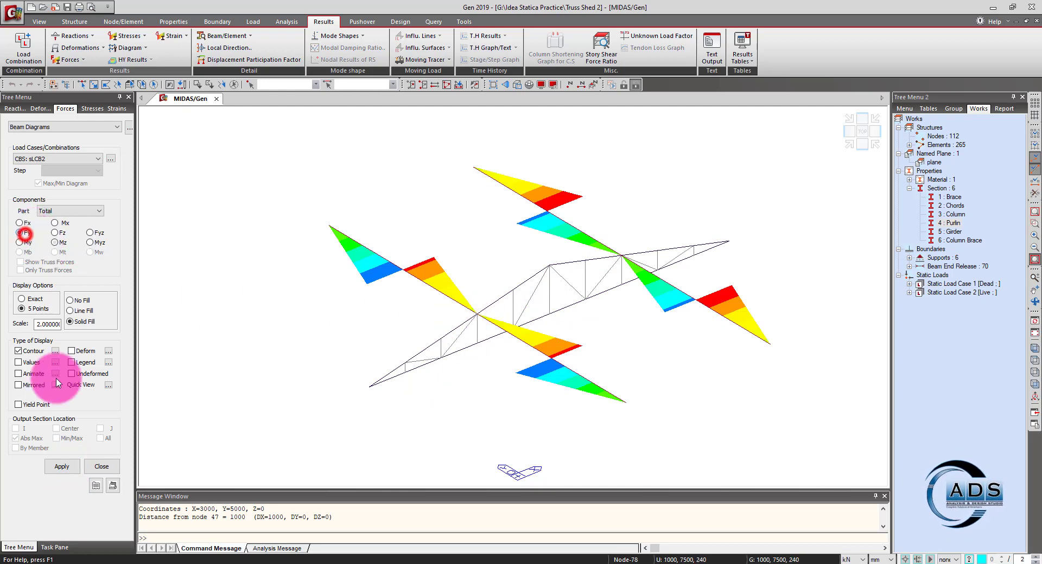
pyautogui.click(62, 466)
pyautogui.click(54, 233)
pyautogui.click(62, 466)
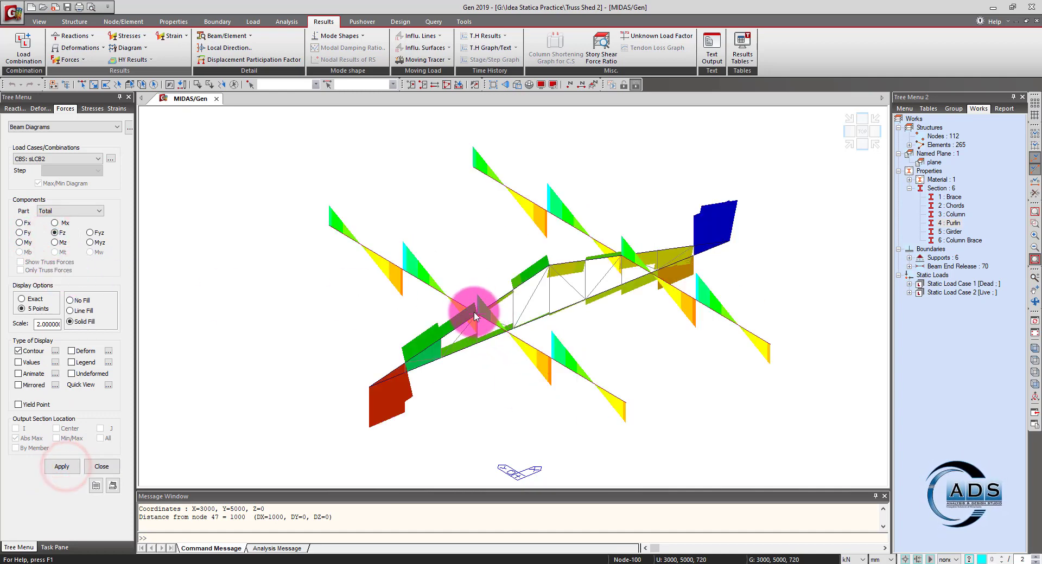
pyautogui.scroll(2, 479, 320)
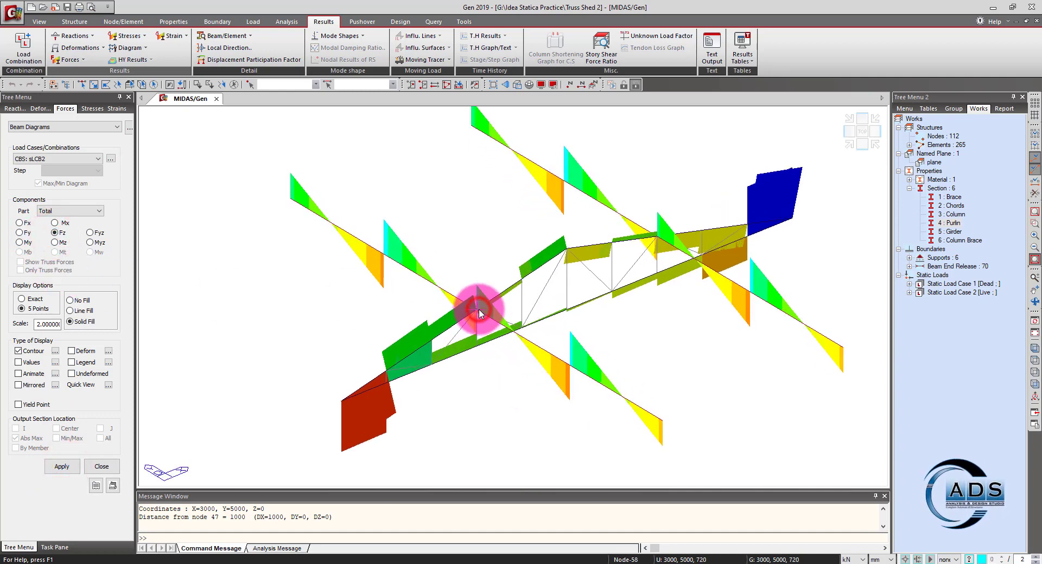
pyautogui.click(20, 223)
pyautogui.click(61, 466)
pyautogui.click(60, 464)
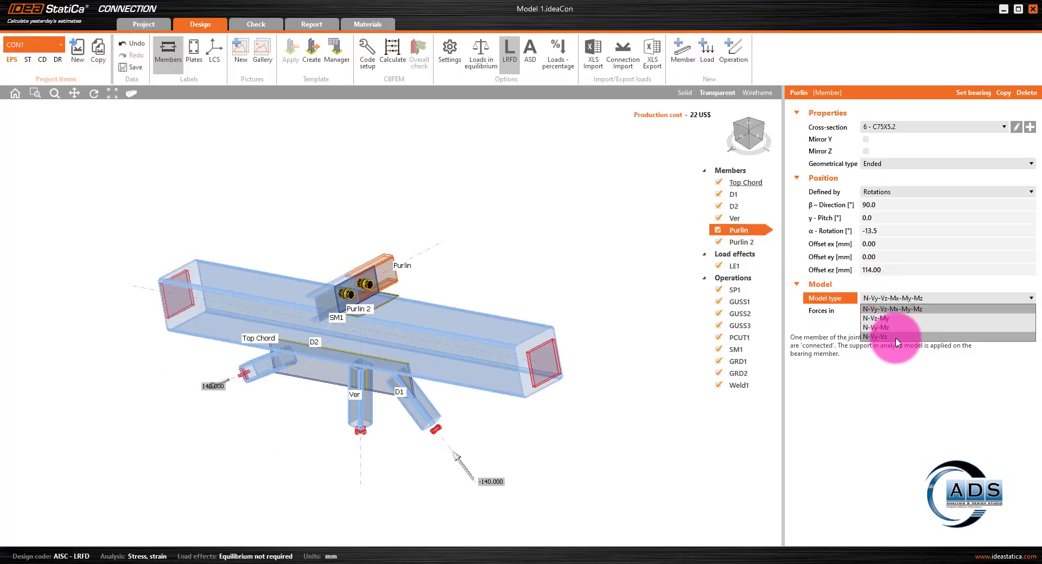
# Step: In IDEA StatiCa, set the model type of Purlin and Purlin 2 to N-Vy-Vz and check their ends in a side view
pyautogui.click(896, 339)
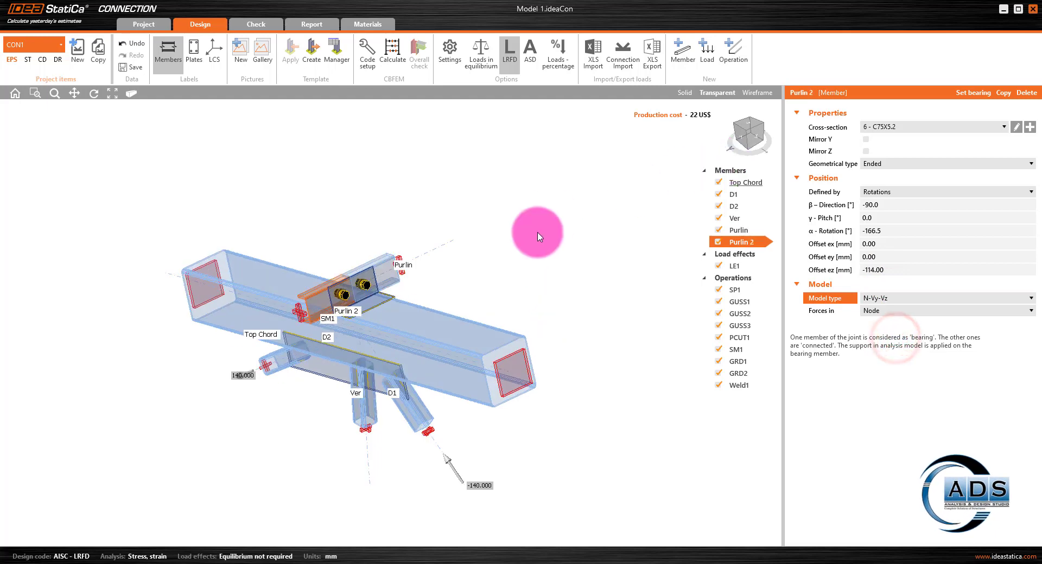
pyautogui.moveTo(540, 237); pyautogui.dragTo(553, 232, button='middle')
pyautogui.click(758, 149)
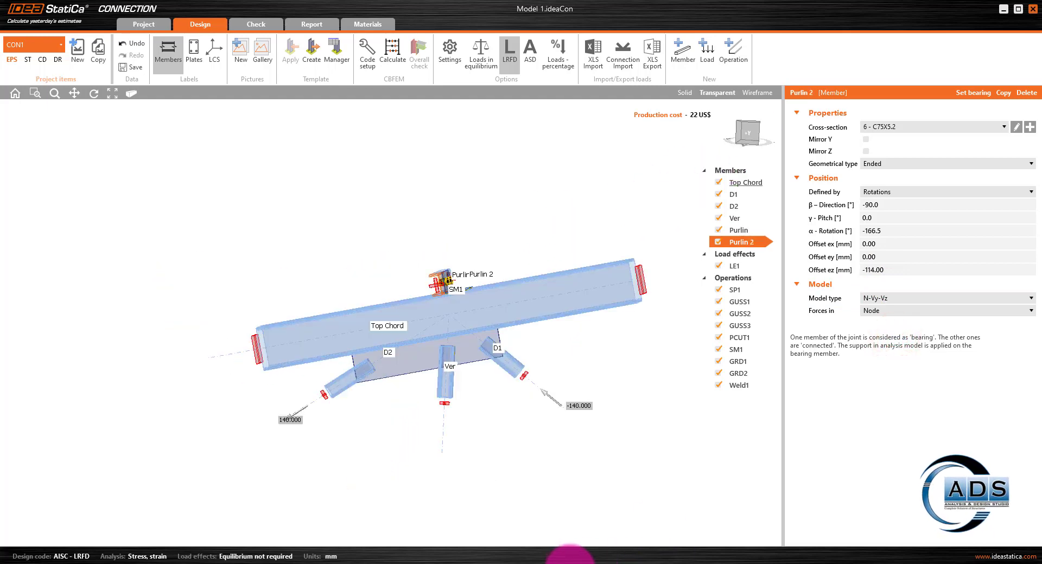
# Step: Switch to MIDAS Gen and plot the Fz shear diagram with its values shown for combination sLCB2
pyautogui.click(570, 562)
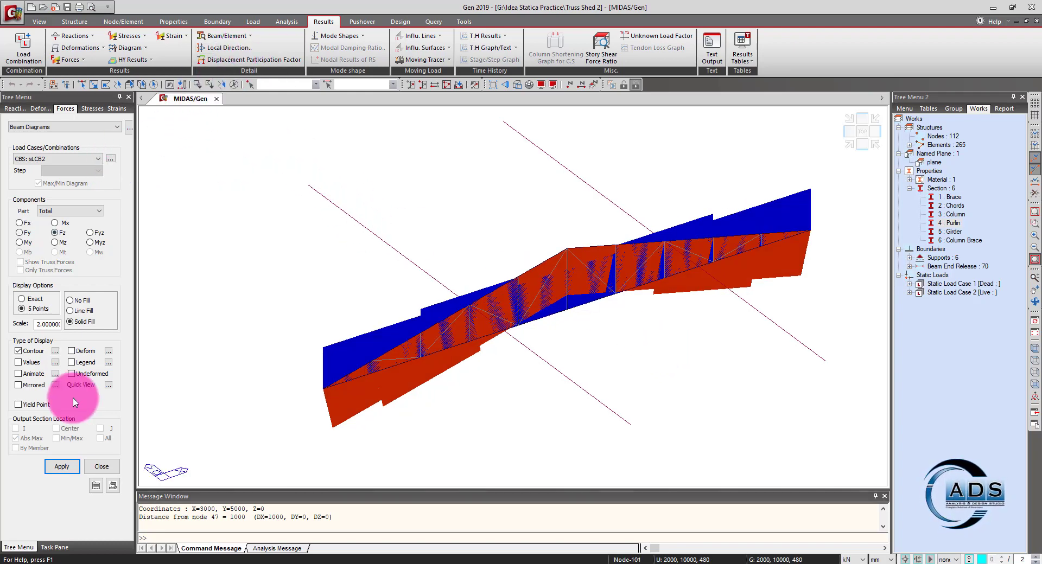
pyautogui.click(66, 462)
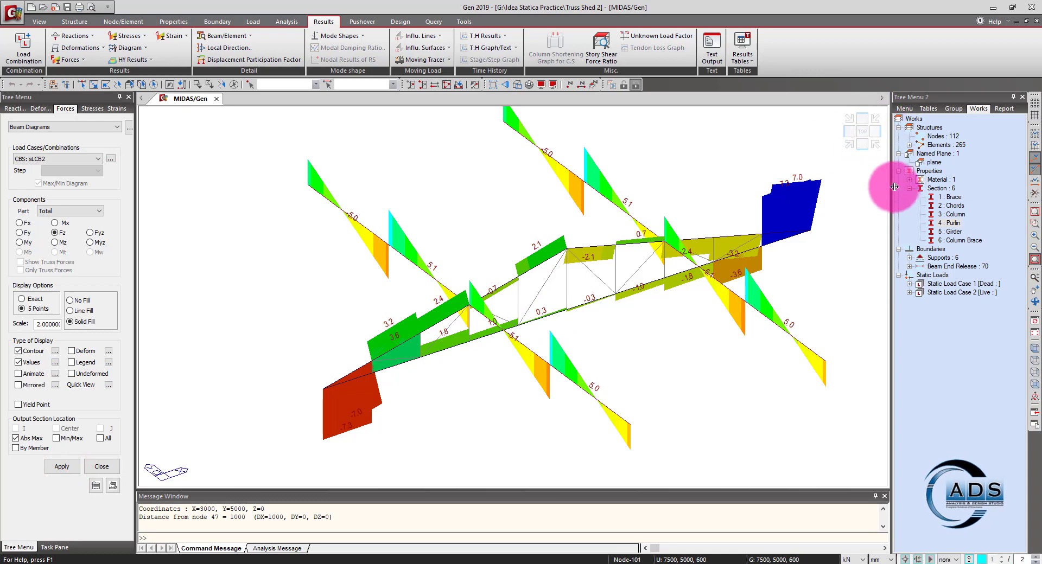
pyautogui.keyDown('ctrl'); pyautogui.moveTo(660, 179); pyautogui.dragTo(558, 200, button='middle'); pyautogui.keyUp('ctrl')
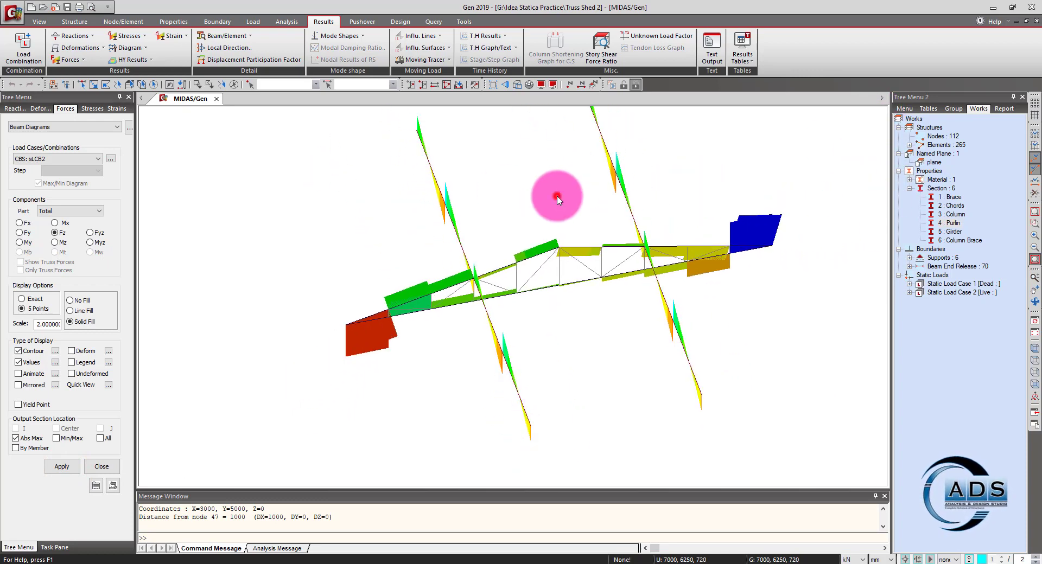
# Step: Isolate the purlins and show the Fz values at the I and J ends of each element
pyautogui.click(81, 85)
pyautogui.click(16, 429)
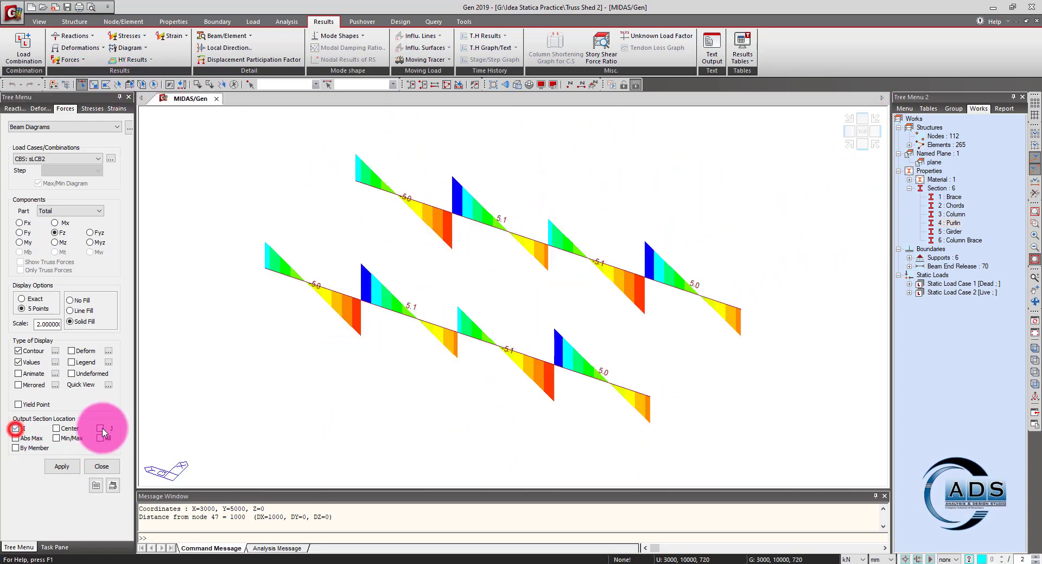
pyautogui.click(105, 428)
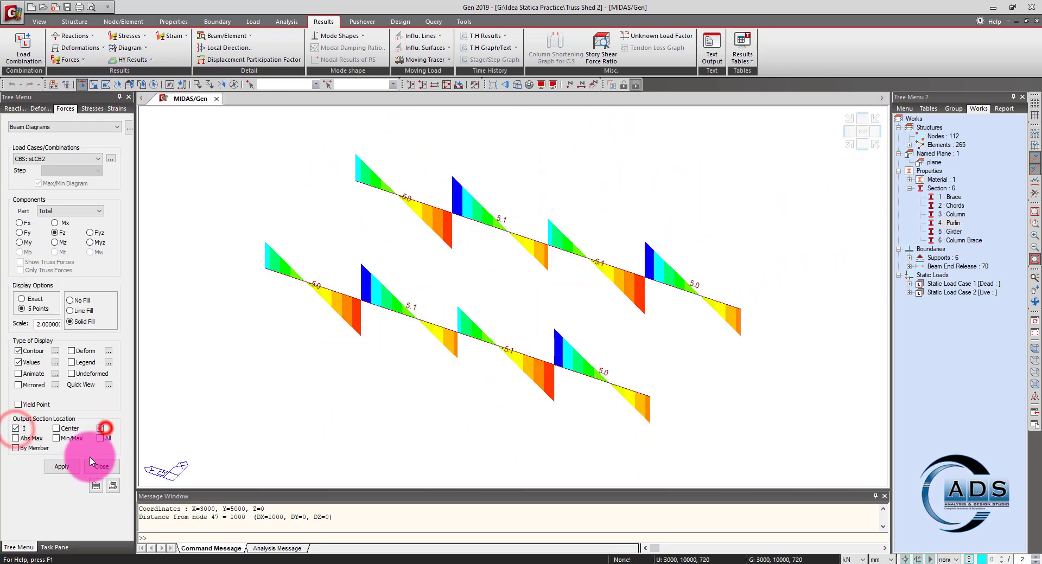
pyautogui.click(74, 466)
pyautogui.scroll(1, 449, 349)
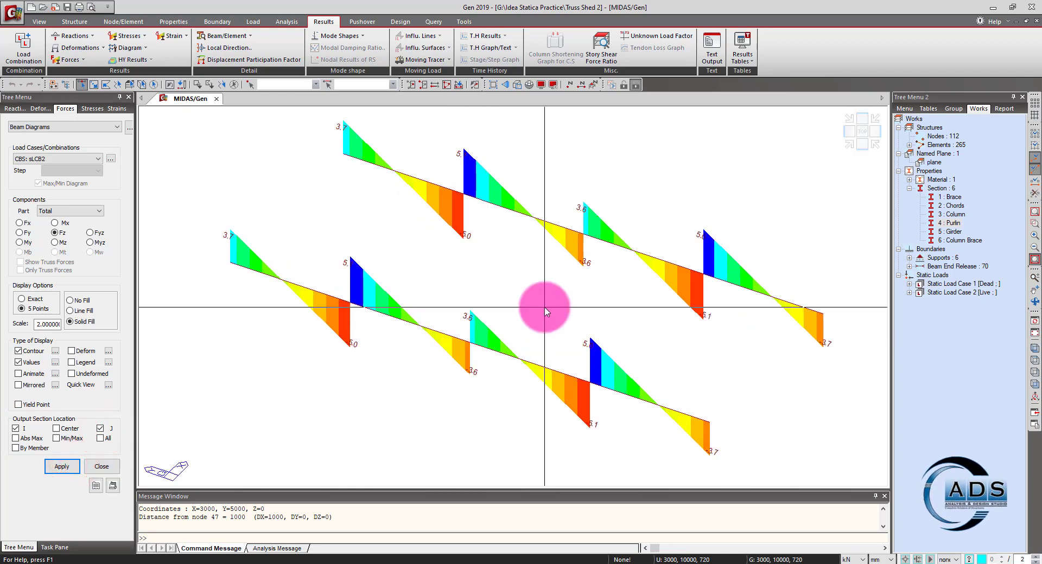
# Step: Check the selected load combination and examine the Fz end shears of the purlins meeting at the truss joints
pyautogui.click(72, 157)
pyautogui.click(73, 157)
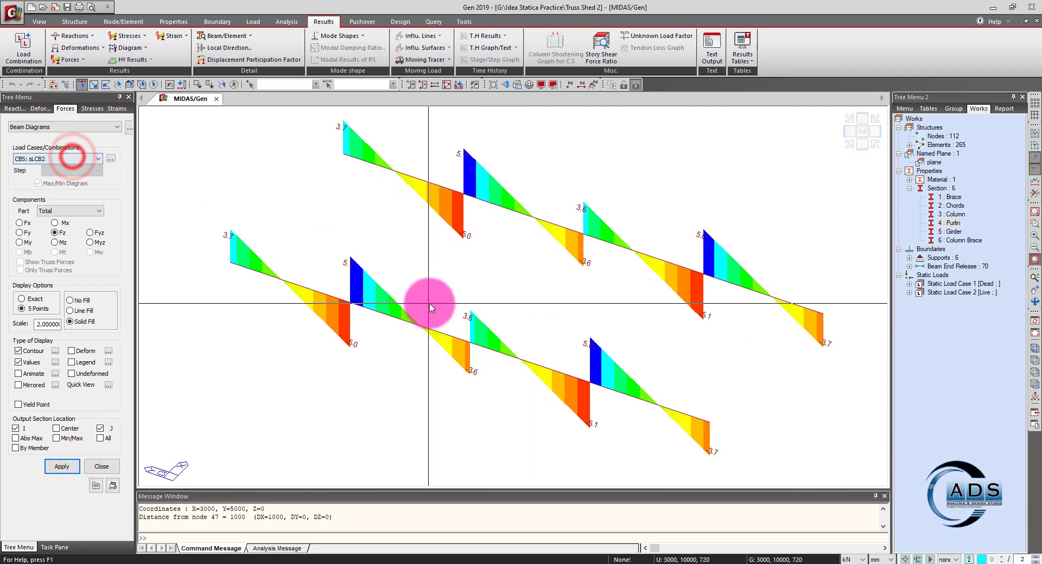
pyautogui.moveTo(428, 277); pyautogui.dragTo(497, 368)
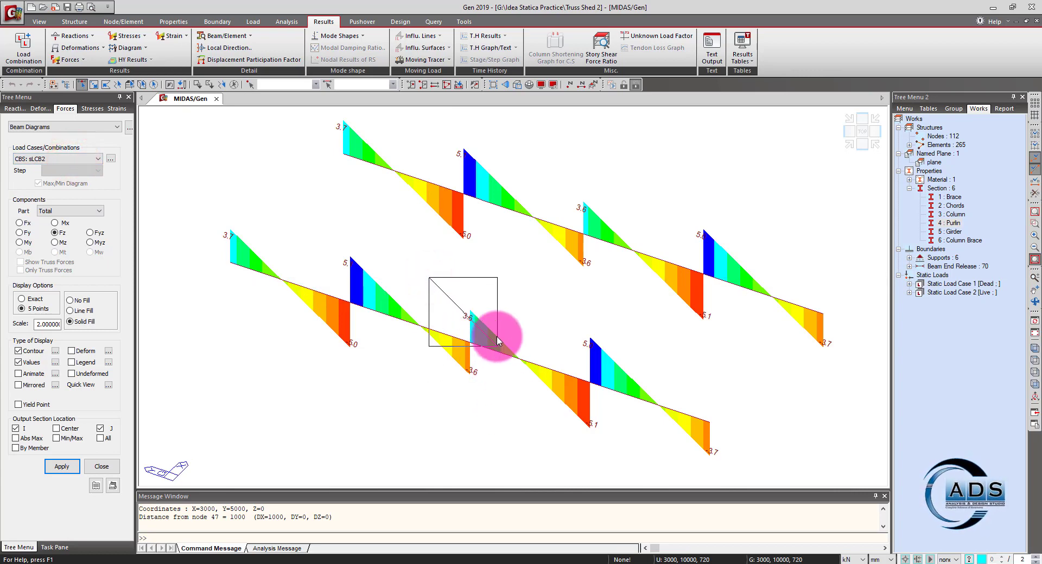
pyautogui.click(471, 274)
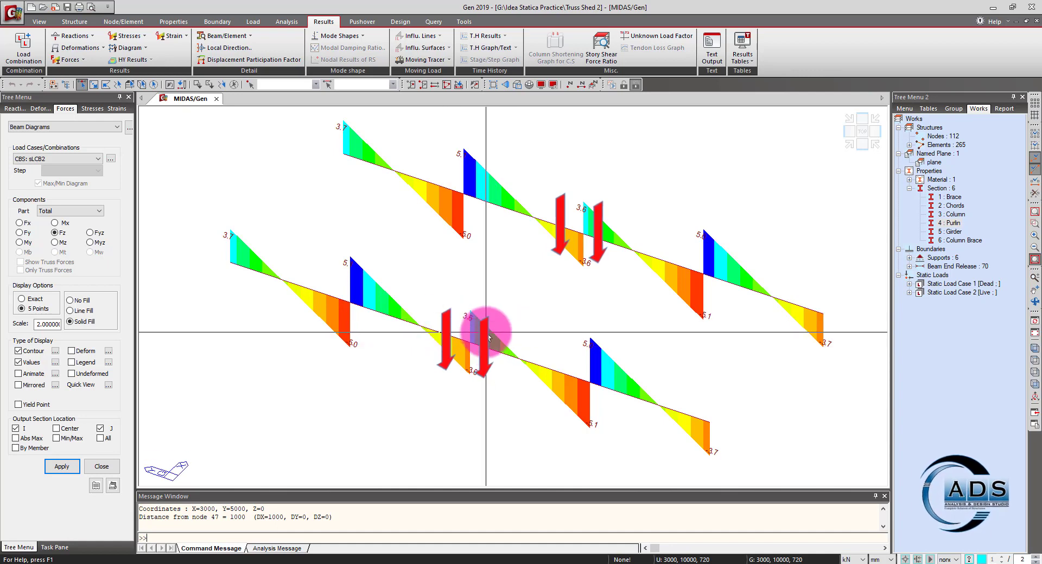
pyautogui.moveTo(591, 302); pyautogui.dragTo(566, 341, button='middle')
pyautogui.moveTo(582, 306); pyautogui.dragTo(515, 227)
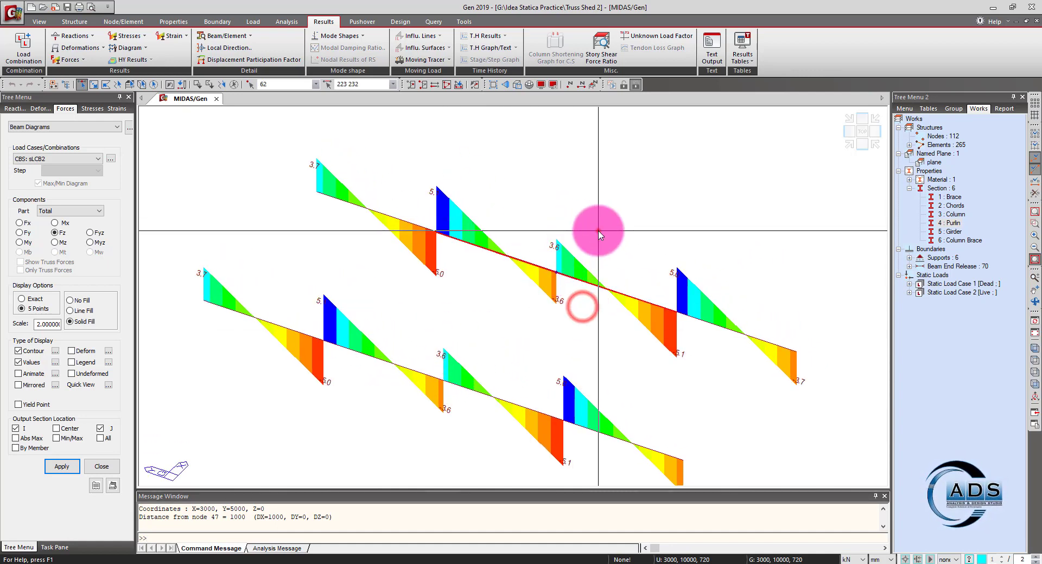
pyautogui.click(602, 237)
pyautogui.scroll(-3, 612, 237)
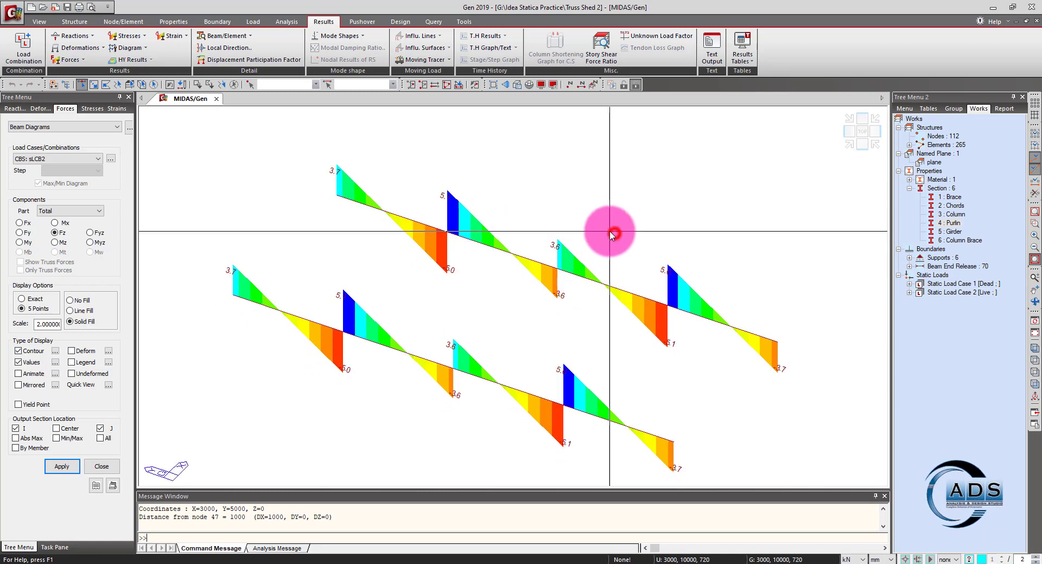
# Step: Switch to IDEA StatiCa, open load effect LE1 and display the members' local coordinate axes around the purlins
pyautogui.click(659, 562)
pyautogui.click(737, 267)
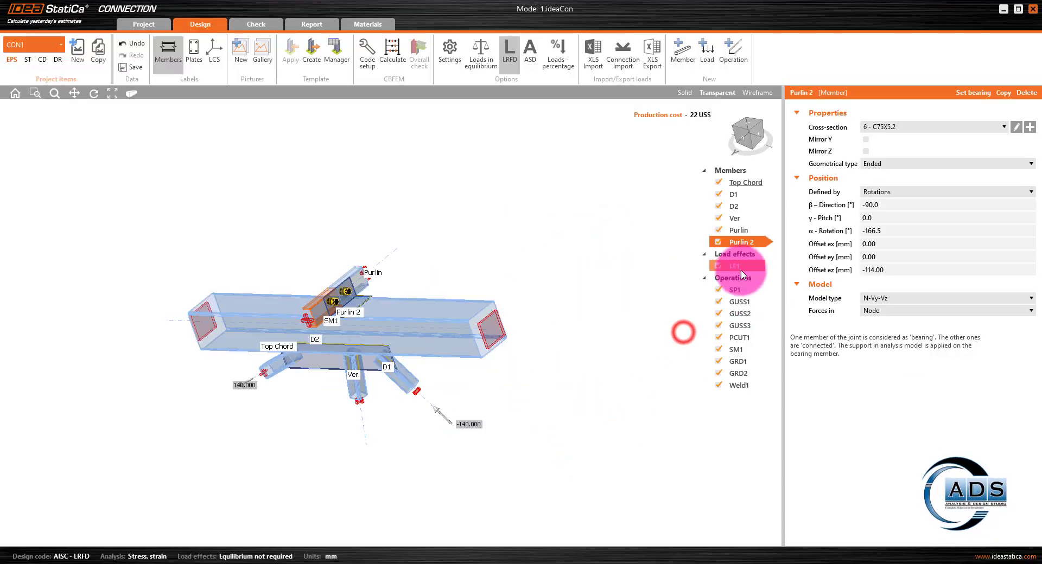
pyautogui.click(742, 137)
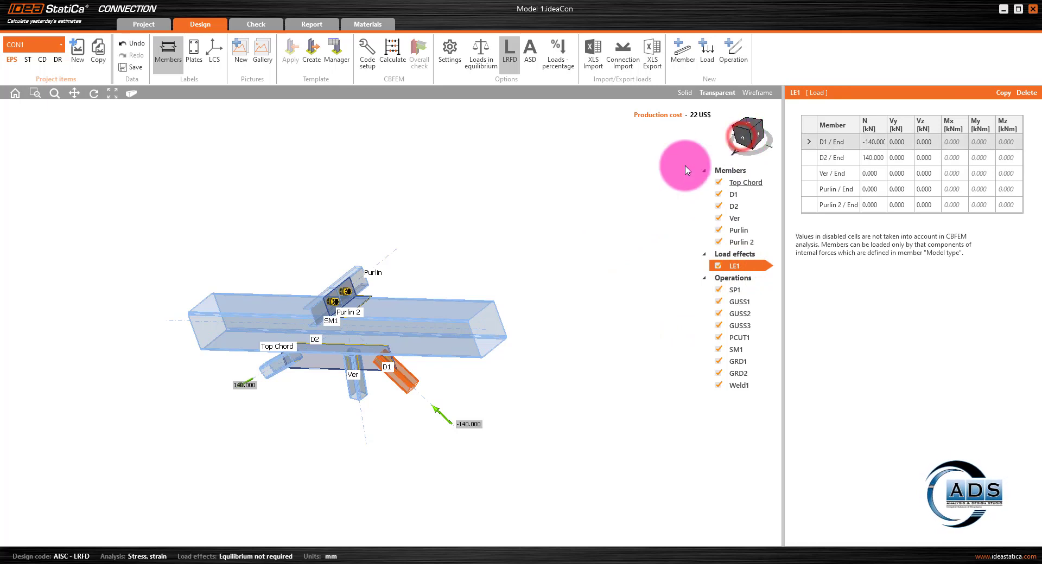
pyautogui.click(215, 61)
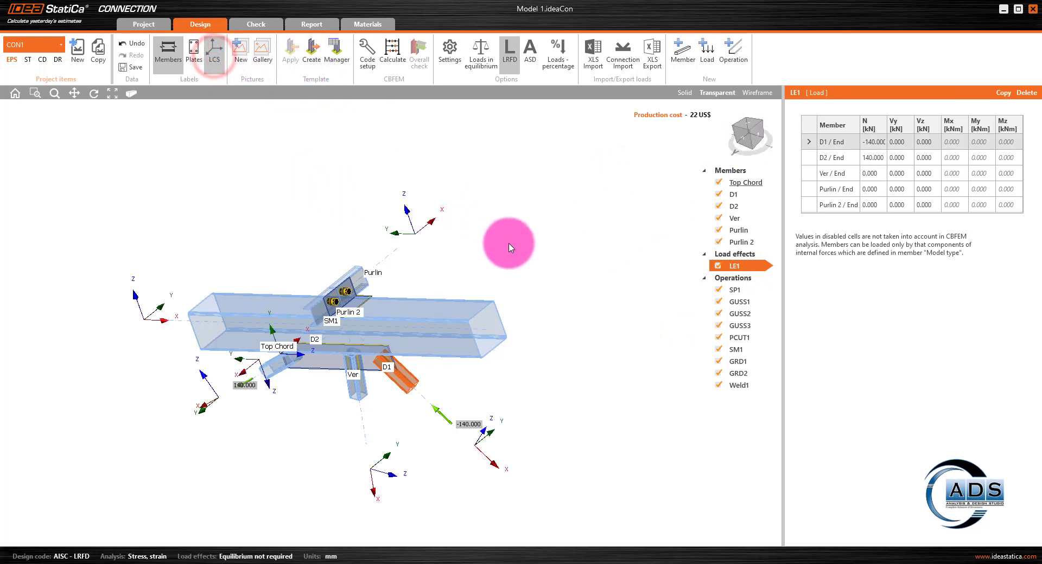
pyautogui.moveTo(743, 127)
pyautogui.mouseDown()
pyautogui.moveTo(718, 120)
pyautogui.moveTo(747, 121)
pyautogui.moveTo(739, 122)
pyautogui.mouseUp()
pyautogui.scroll(4, 412, 237)
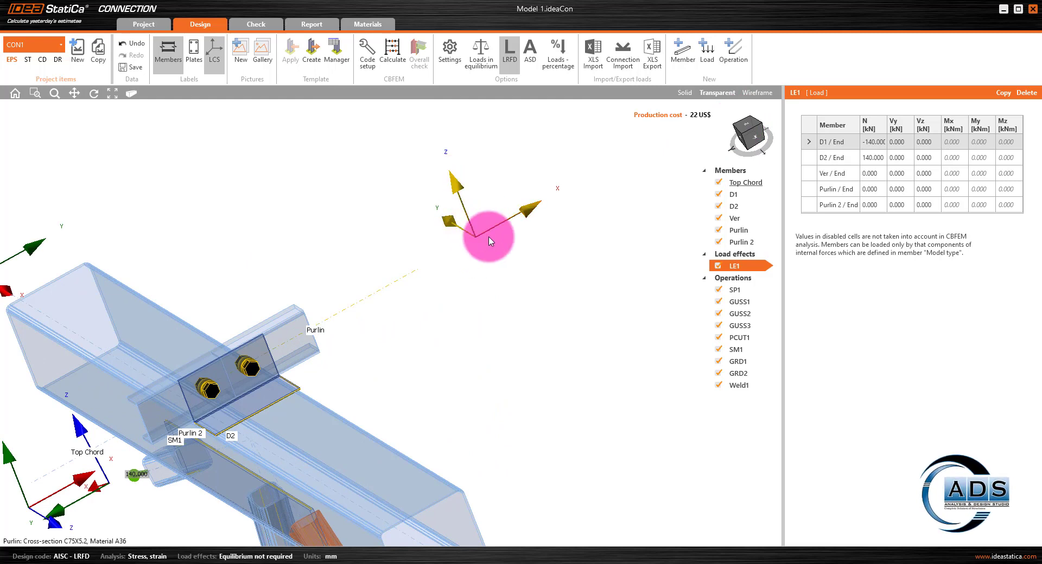
# Step: Recheck the purlin shear in MIDAS Gen, then set Vz at the Purlin end to -3.6 kN in LE1 and check the arrow's direction
pyautogui.click(579, 563)
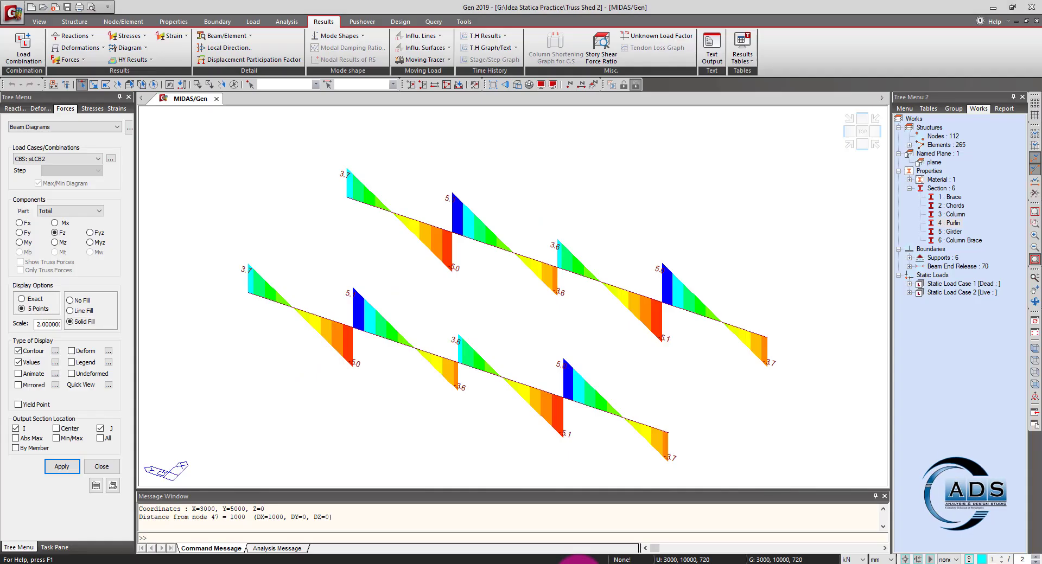
pyautogui.click(579, 563)
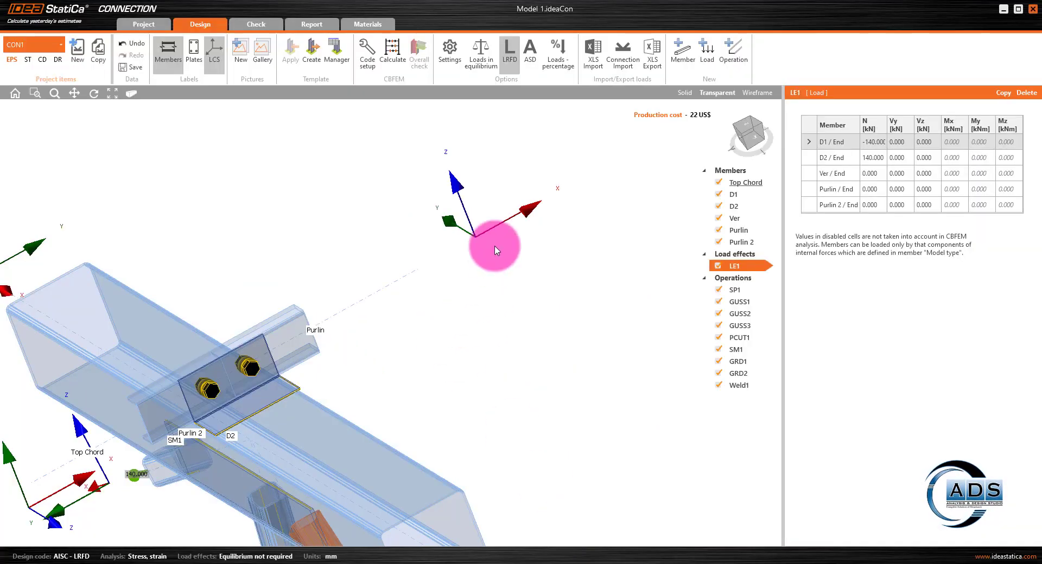
pyautogui.click(929, 188)
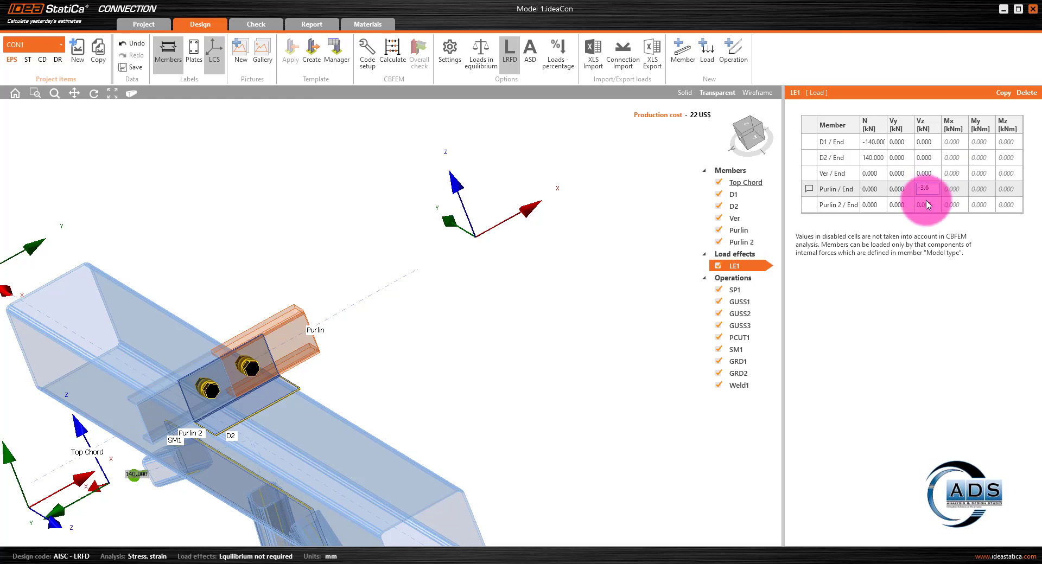
pyautogui.click(582, 232)
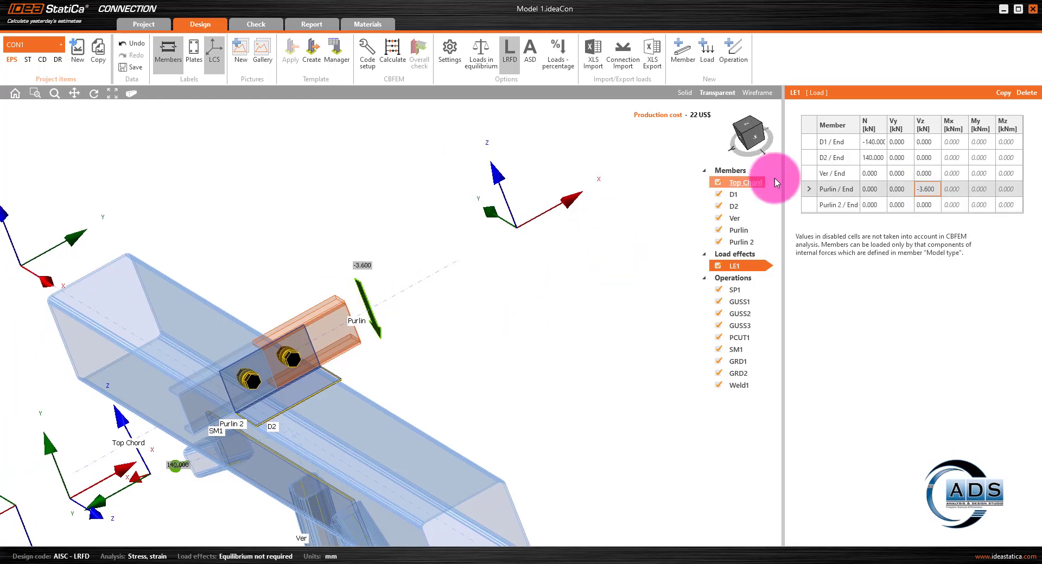
pyautogui.click(747, 126)
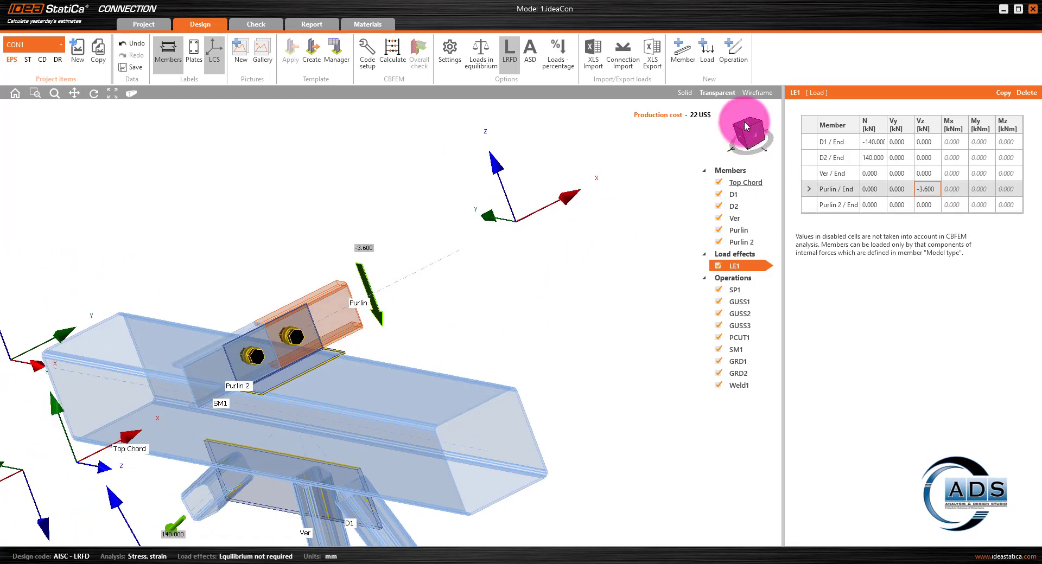
pyautogui.moveTo(414, 244); pyautogui.dragTo(503, 220, button='middle')
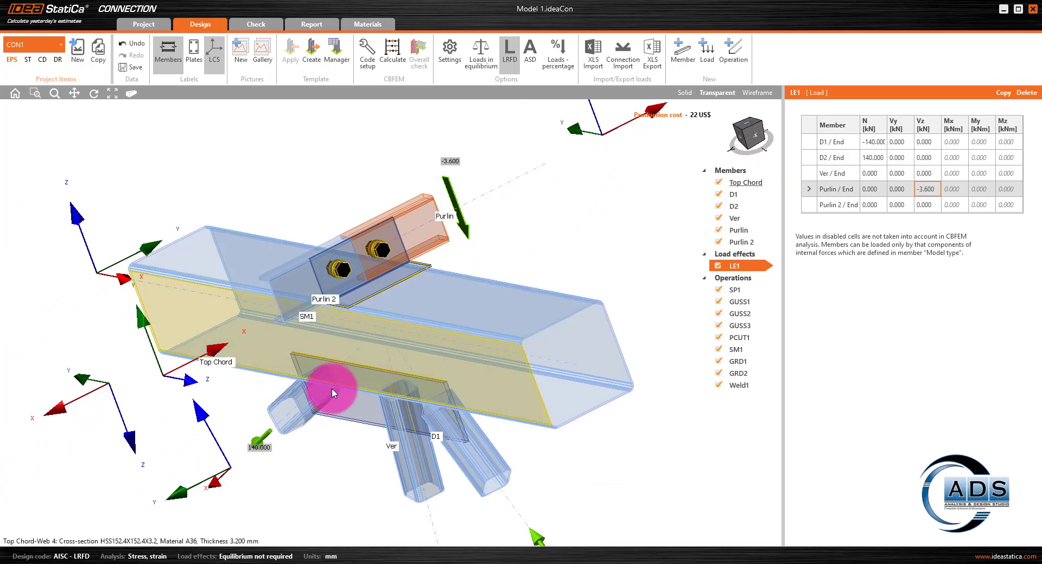
# Step: Check the local axes of Purlin 2, set its end Vz to 3.6 kN in LE1 and compare both purlin load directions
pyautogui.click(744, 127)
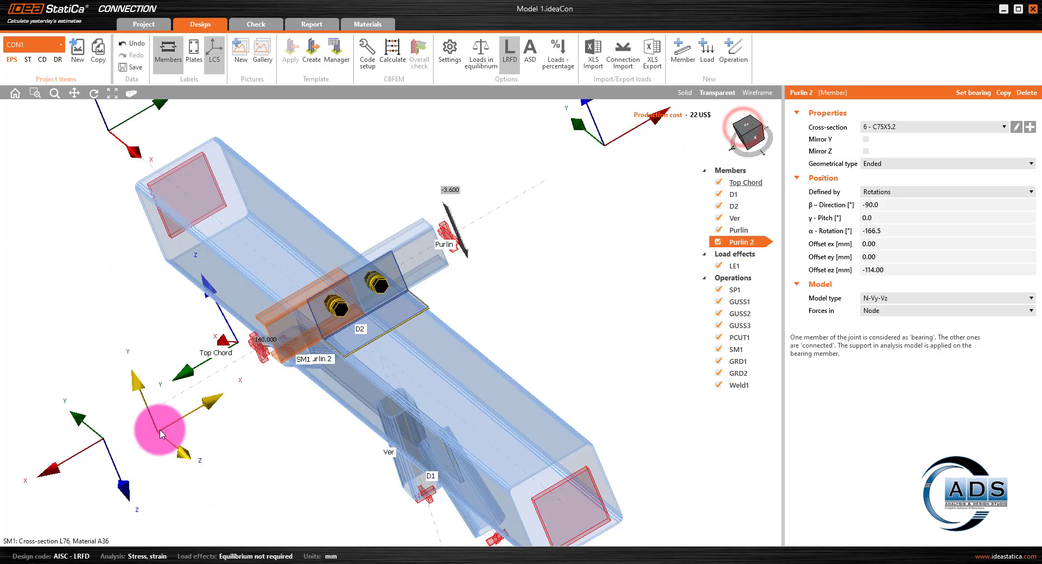
pyautogui.moveTo(113, 451); pyautogui.dragTo(131, 433, button='middle')
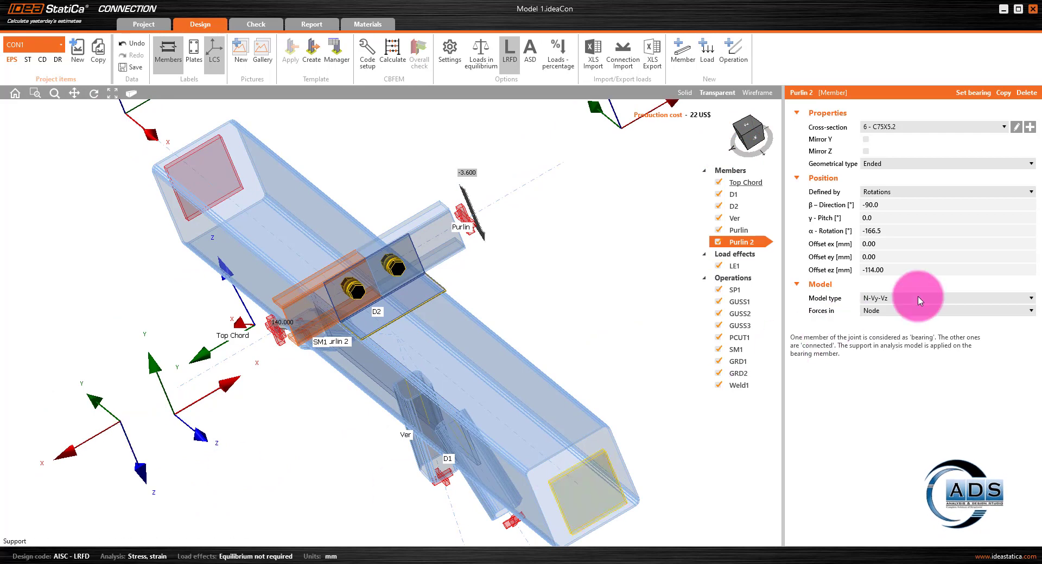
pyautogui.click(733, 266)
pyautogui.click(926, 204)
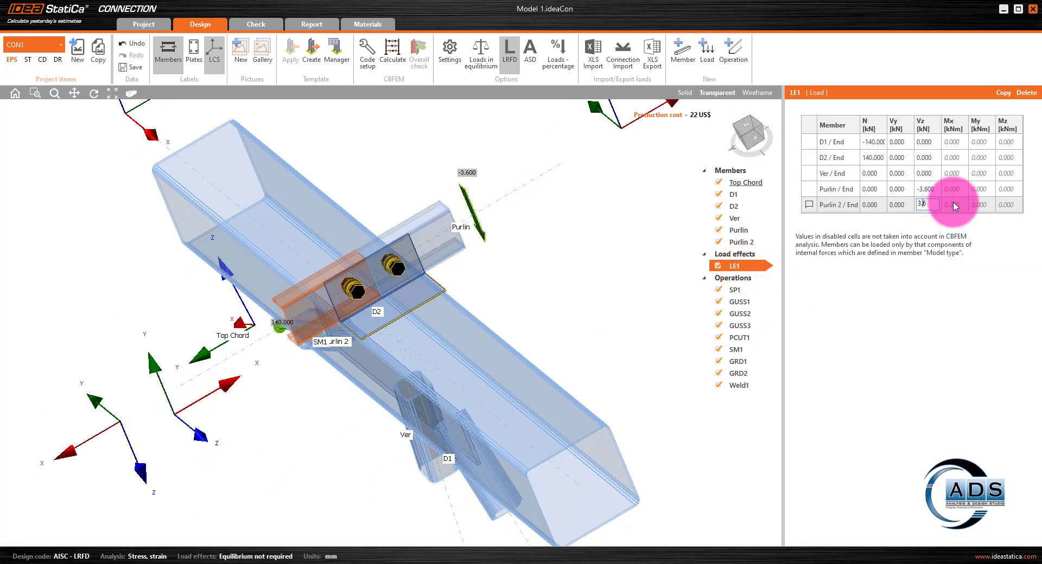
pyautogui.write('3.6')
pyautogui.click(925, 189)
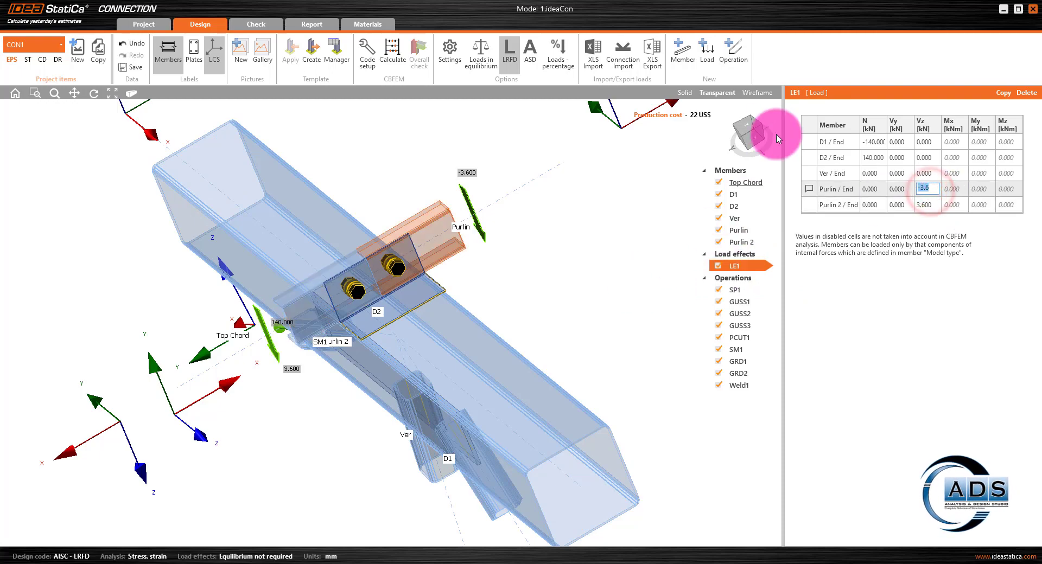
pyautogui.moveTo(744, 129)
pyautogui.mouseDown()
pyautogui.moveTo(749, 119)
pyautogui.moveTo(783, 145)
pyautogui.moveTo(744, 120)
pyautogui.mouseUp()
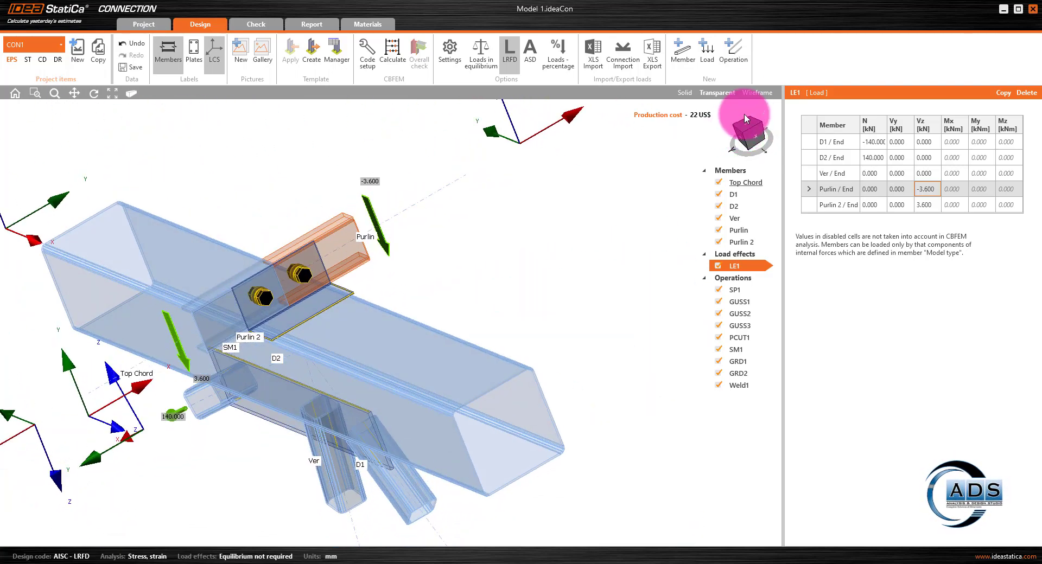
# Step: Display the connection as wireframe and examine the Purlin's moment diagram relative to the bolts in a side view
pyautogui.click(757, 99)
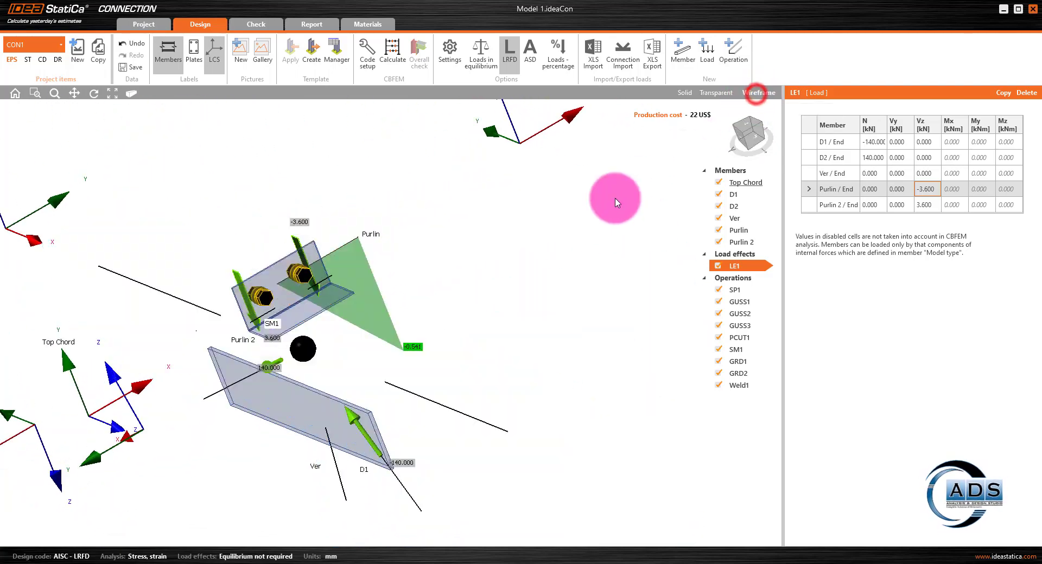
pyautogui.moveTo(746, 130); pyautogui.dragTo(747, 133)
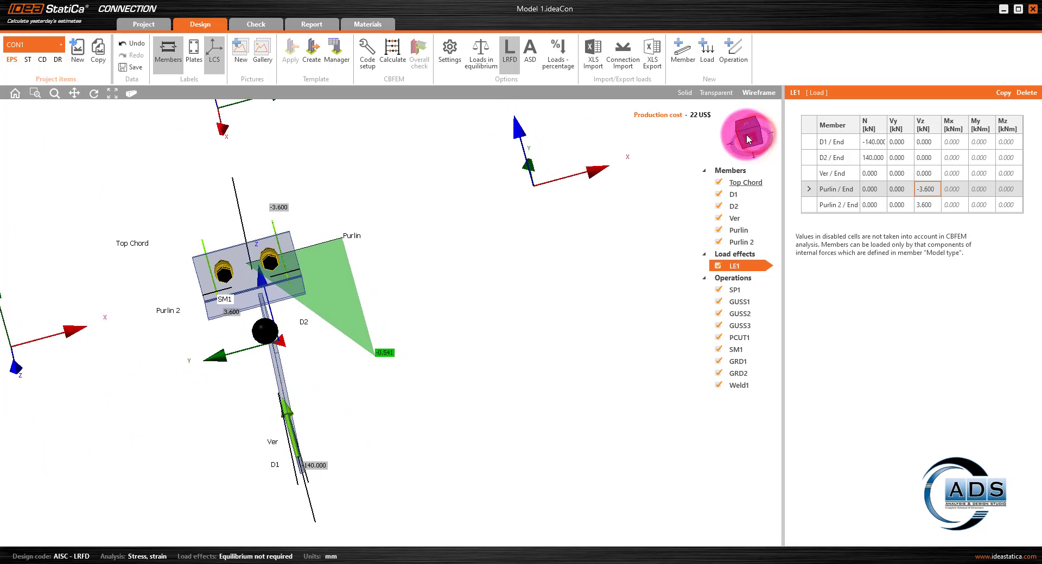
pyautogui.click(748, 134)
pyautogui.scroll(4, 491, 171)
pyautogui.moveTo(469, 174); pyautogui.dragTo(507, 261, button='middle')
pyautogui.click(310, 253)
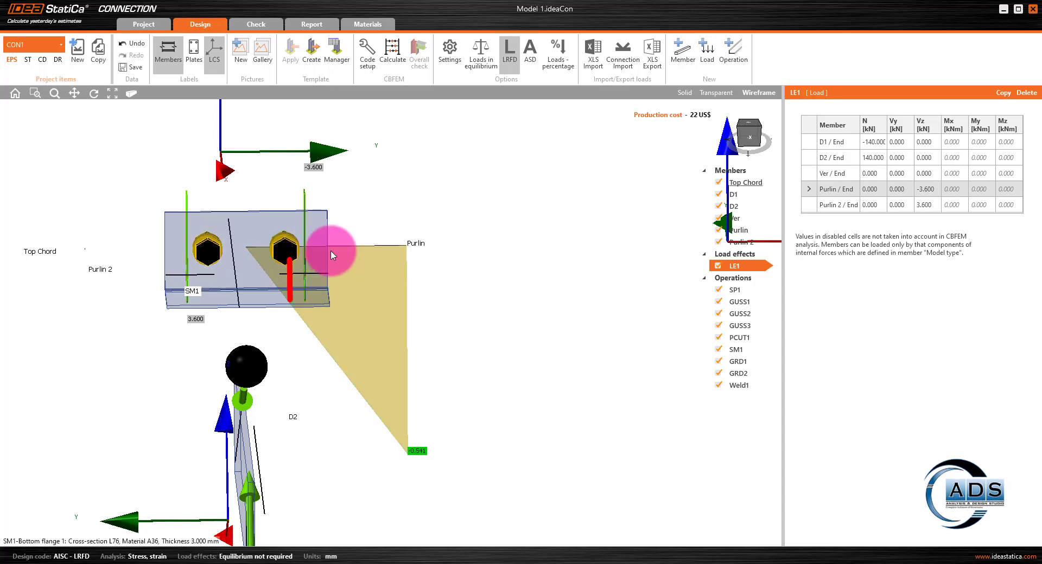
pyautogui.click(440, 259)
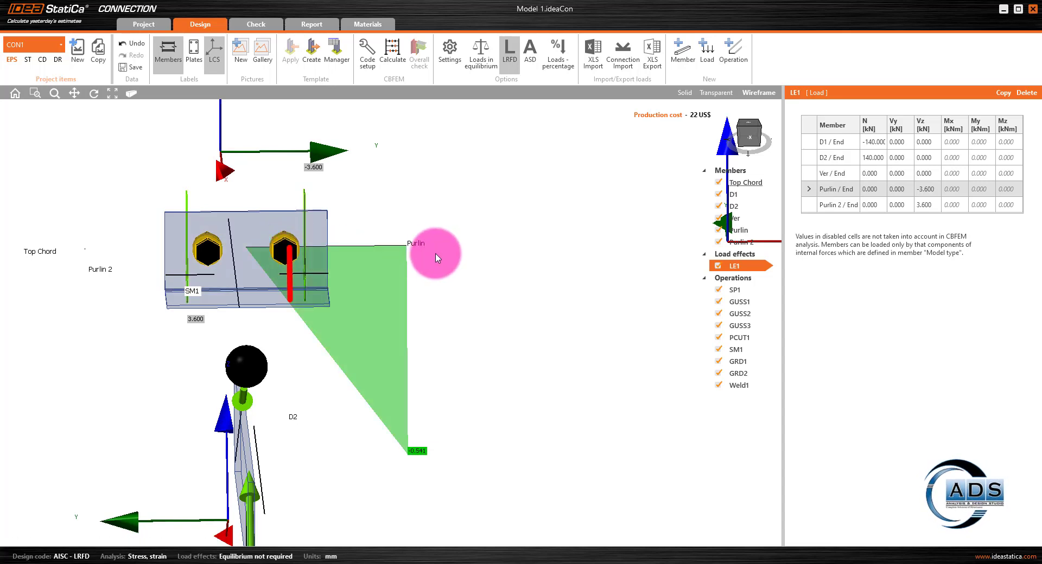
pyautogui.click(394, 254)
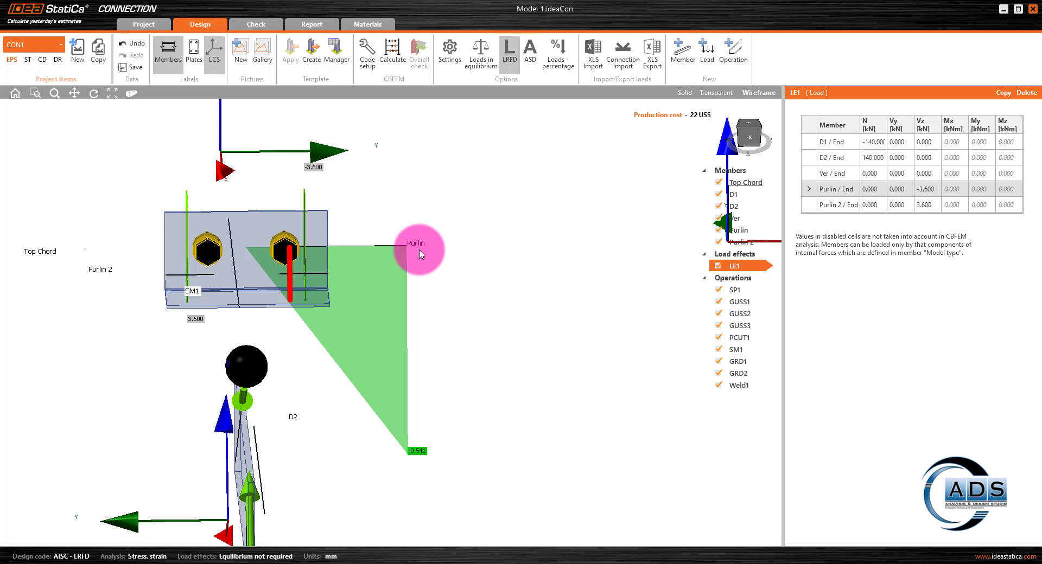
pyautogui.click(474, 263)
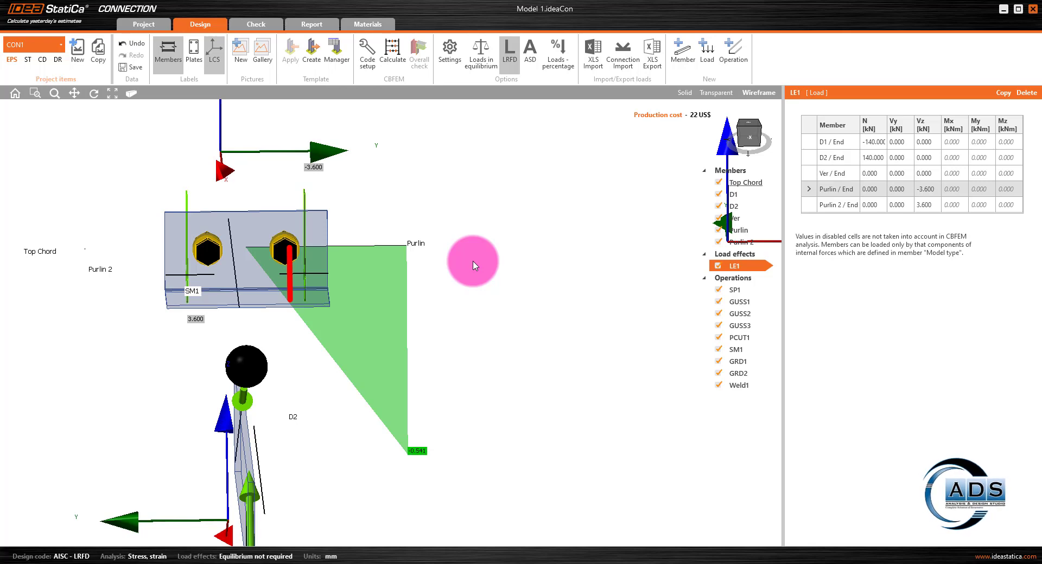
pyautogui.scroll(-5, 590, 269)
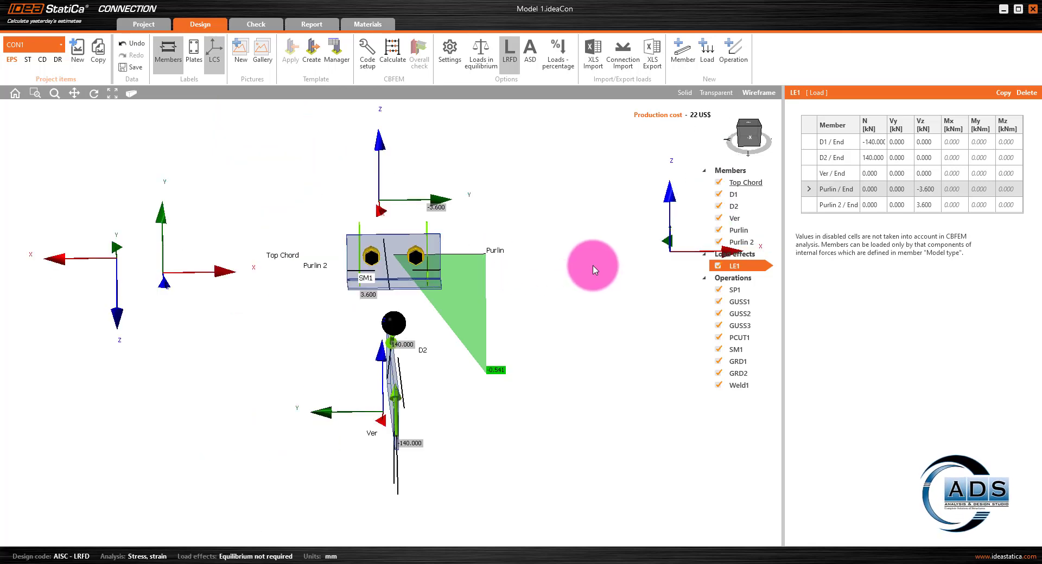
pyautogui.moveTo(590, 270); pyautogui.dragTo(463, 301, button='middle')
pyautogui.click(728, 274)
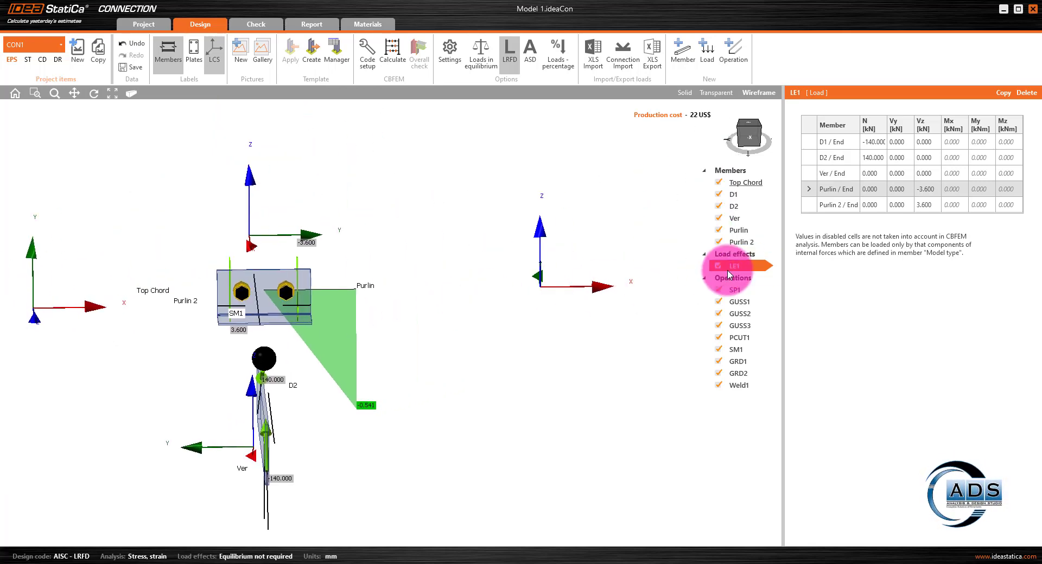
# Step: Set the Purlin member's forces to act in the Bolts and inspect the bolted seat angle from several directions
pyautogui.click(744, 232)
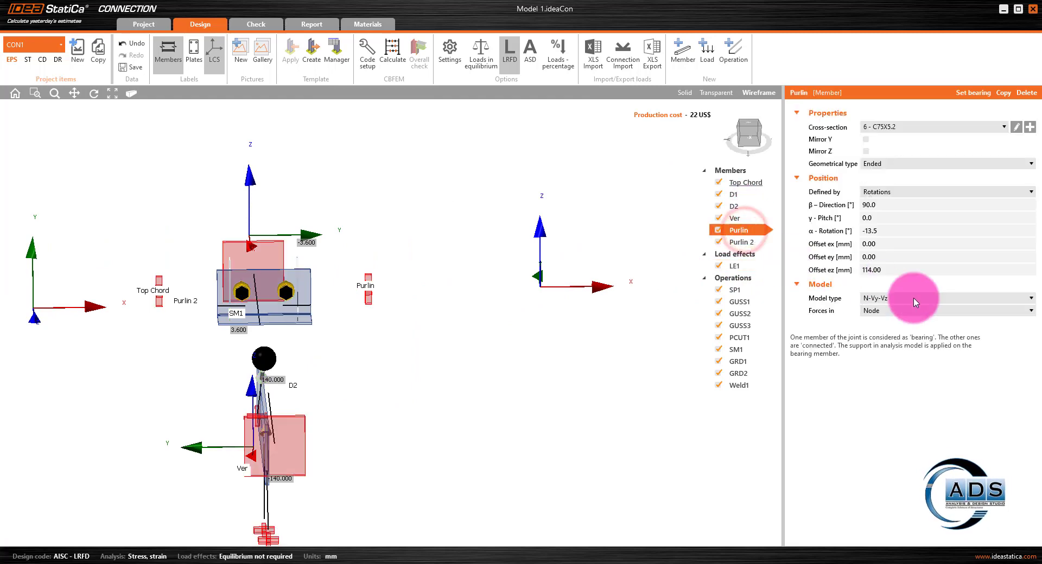
pyautogui.click(889, 314)
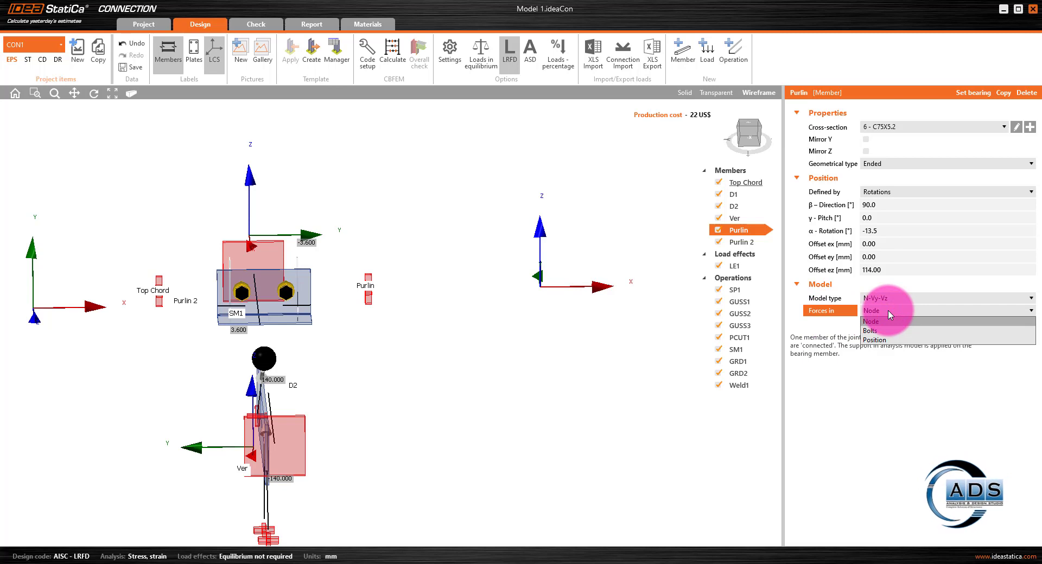
pyautogui.click(870, 331)
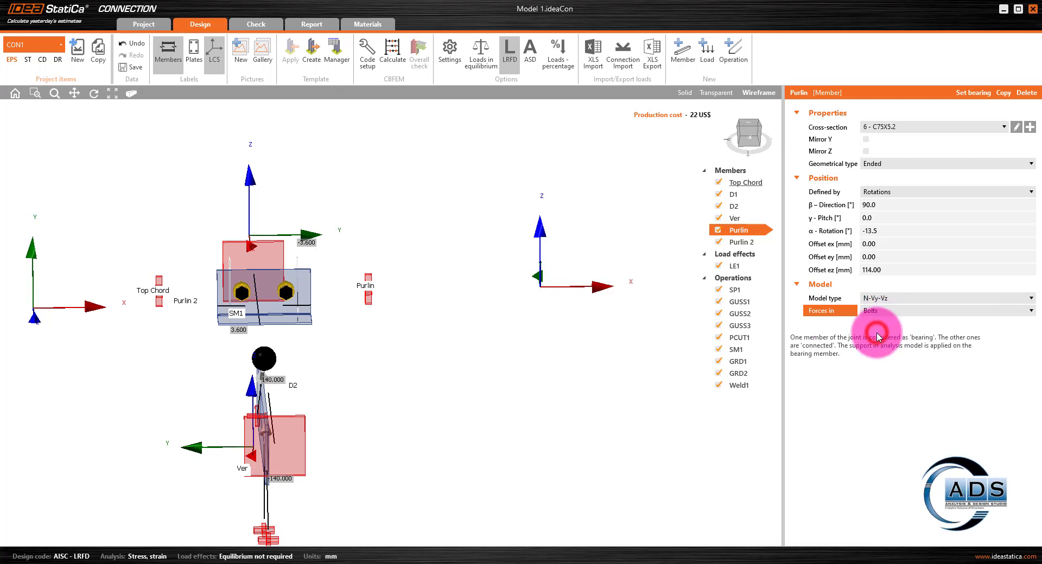
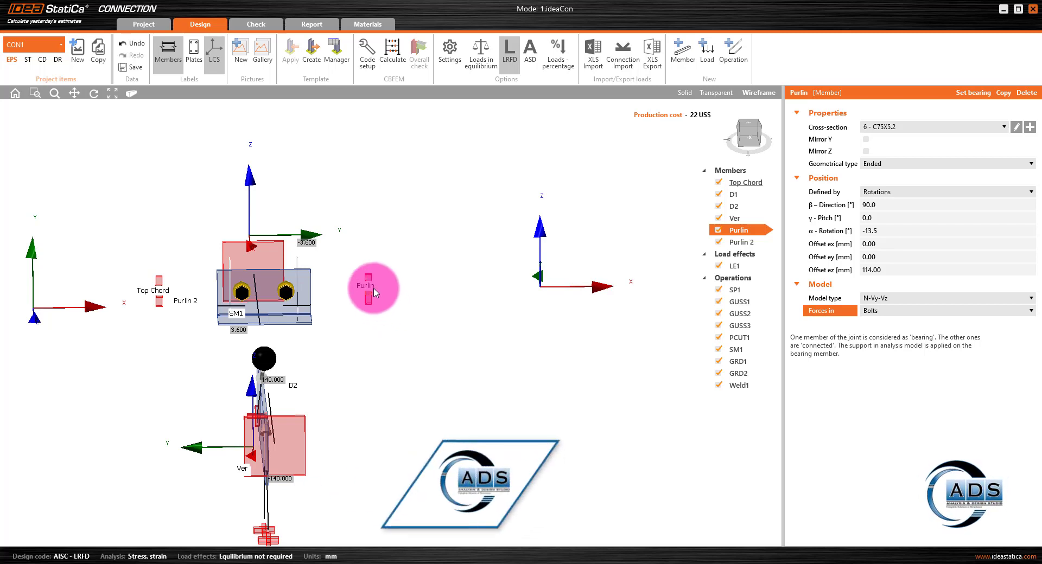
pyautogui.click(757, 137)
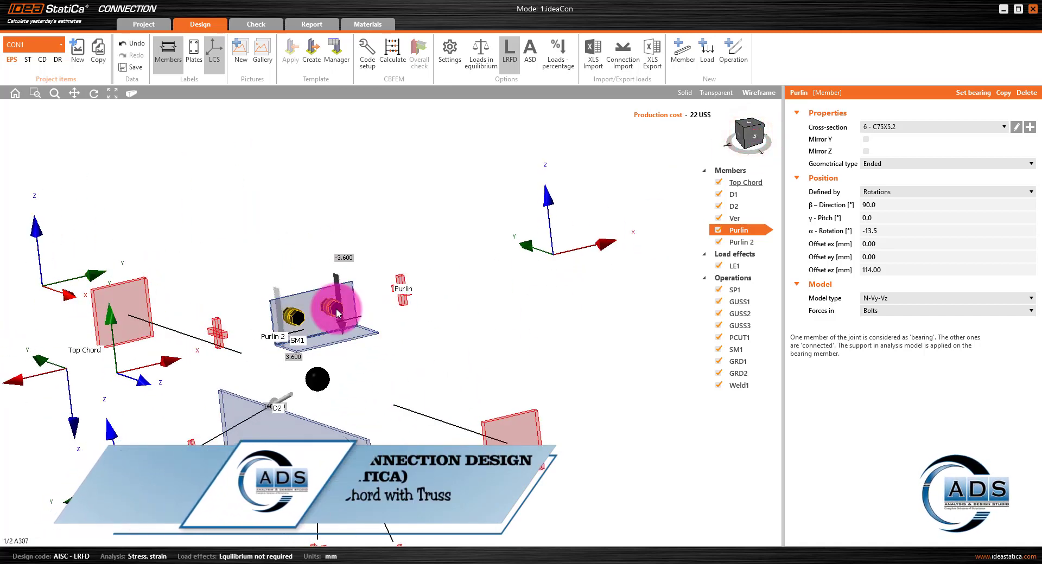
pyautogui.moveTo(755, 140); pyautogui.dragTo(627, 198)
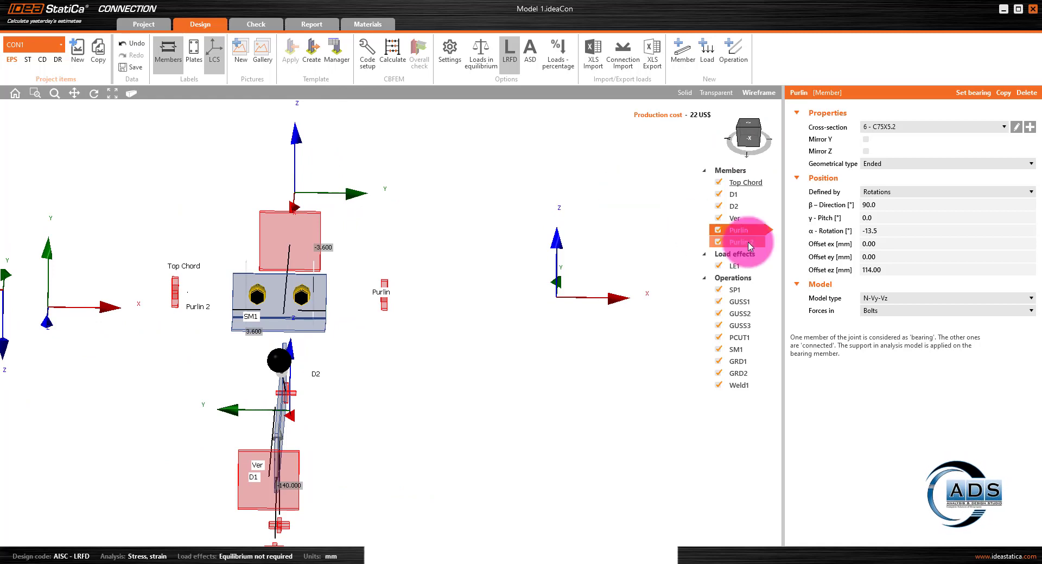
# Step: Return to load effect LE1, compare the Purlin and Purlin 2 end loads and examine the Purlin's moment diagram at its bolt
pyautogui.click(733, 266)
pyautogui.moveTo(603, 232); pyautogui.dragTo(584, 241, button='middle')
pyautogui.moveTo(748, 138); pyautogui.dragTo(751, 138)
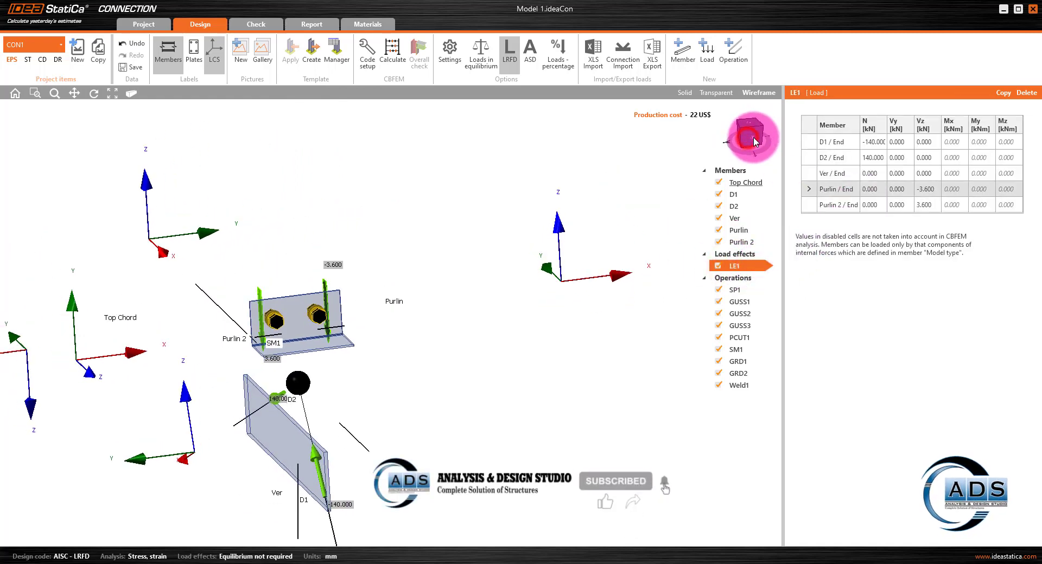
pyautogui.scroll(5, 308, 312)
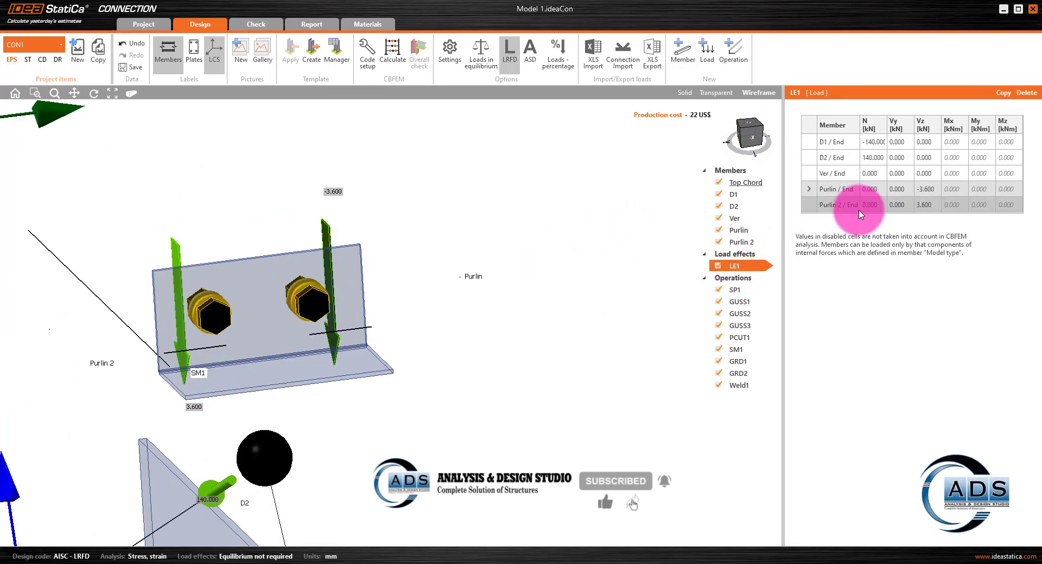
pyautogui.click(838, 191)
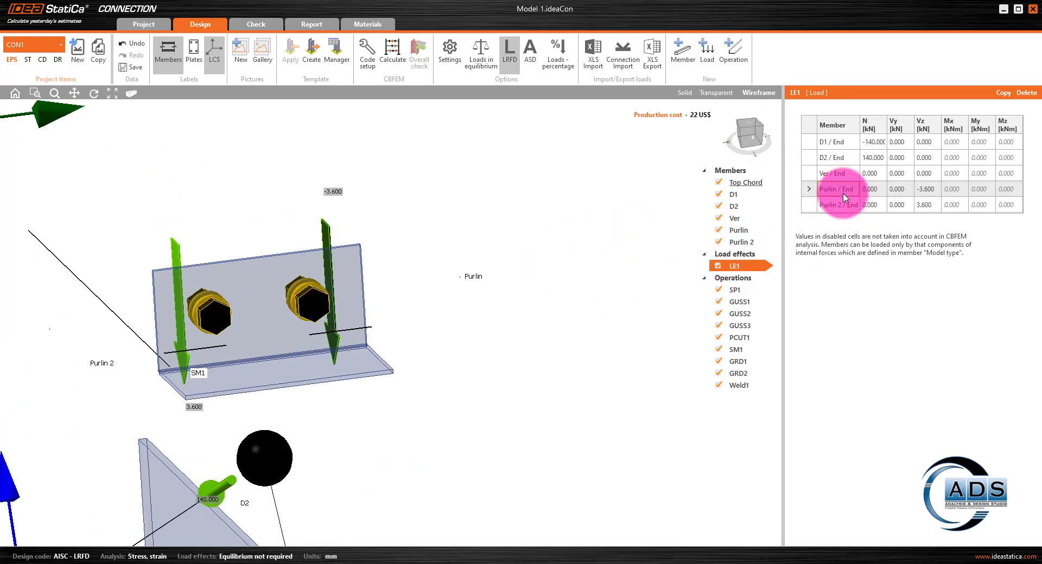
pyautogui.scroll(-3, 489, 302)
pyautogui.click(844, 205)
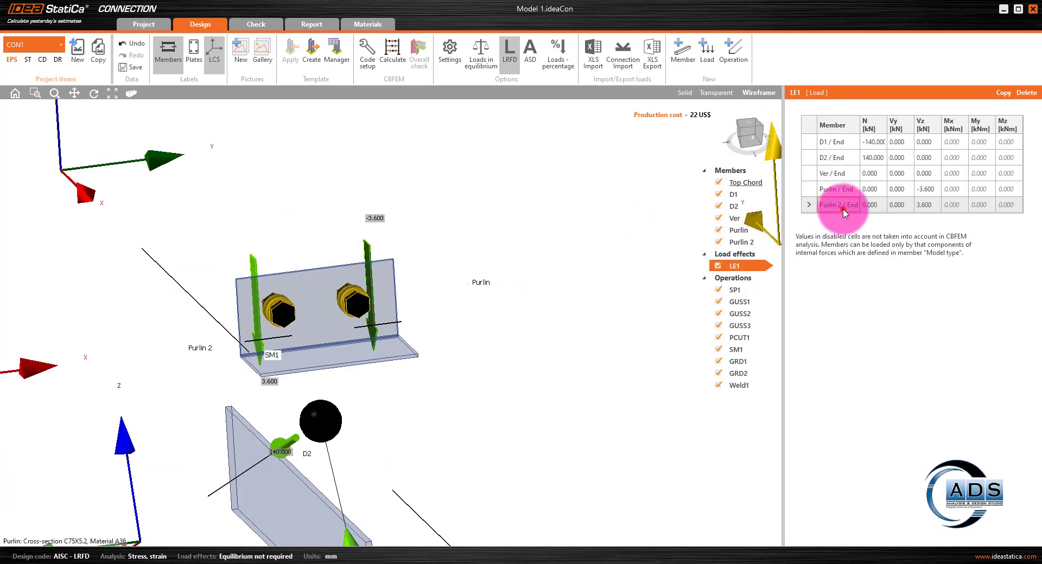
pyautogui.click(845, 190)
pyautogui.moveTo(605, 303); pyautogui.dragTo(568, 308, button='middle')
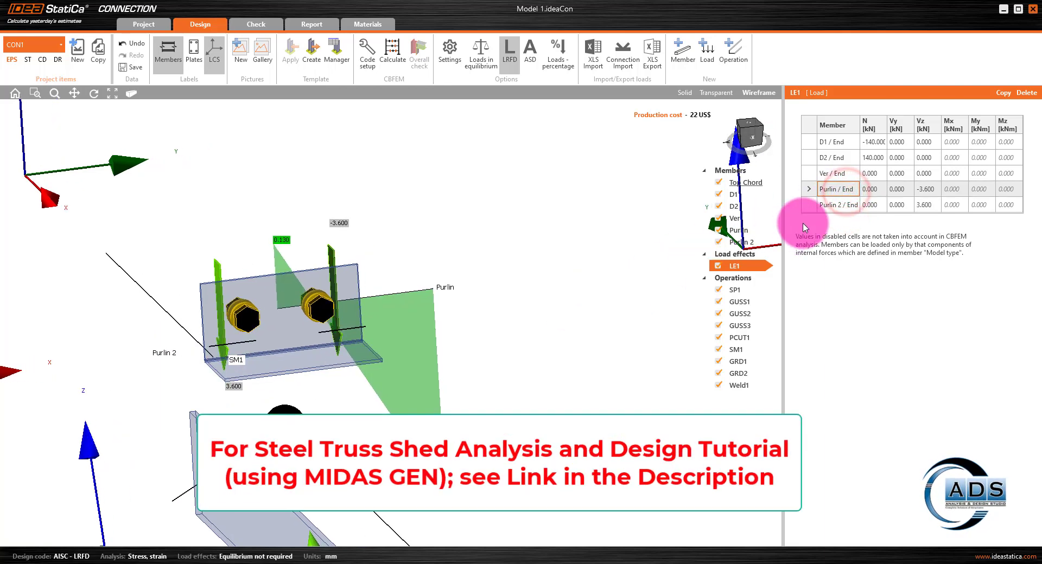
pyautogui.click(749, 156)
pyautogui.click(262, 290)
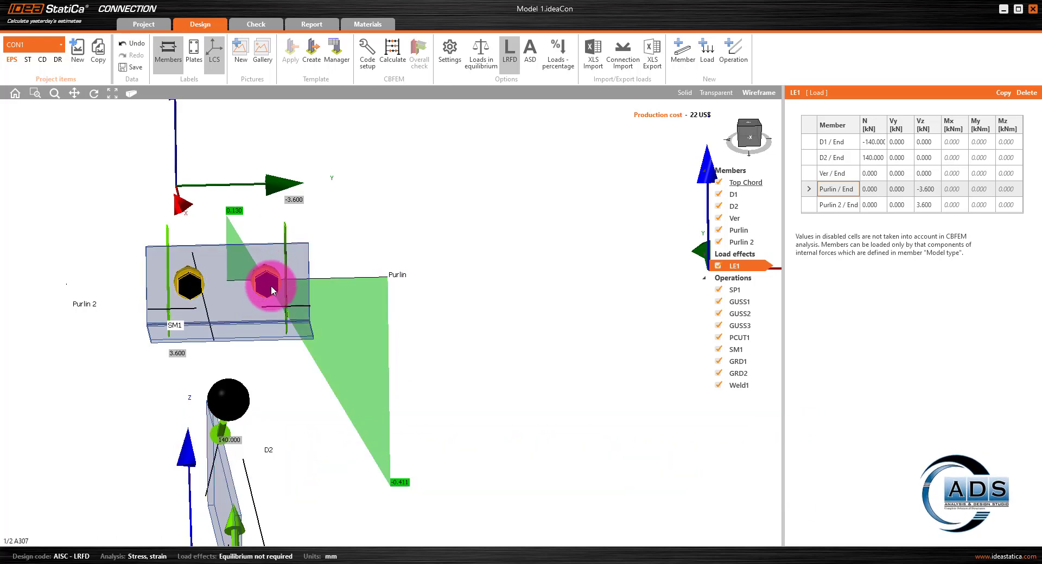
# Step: Examine Purlin 2's moment diagram in LE1 and set that member's forces to act in the Bolts
pyautogui.click(707, 208)
pyautogui.click(757, 266)
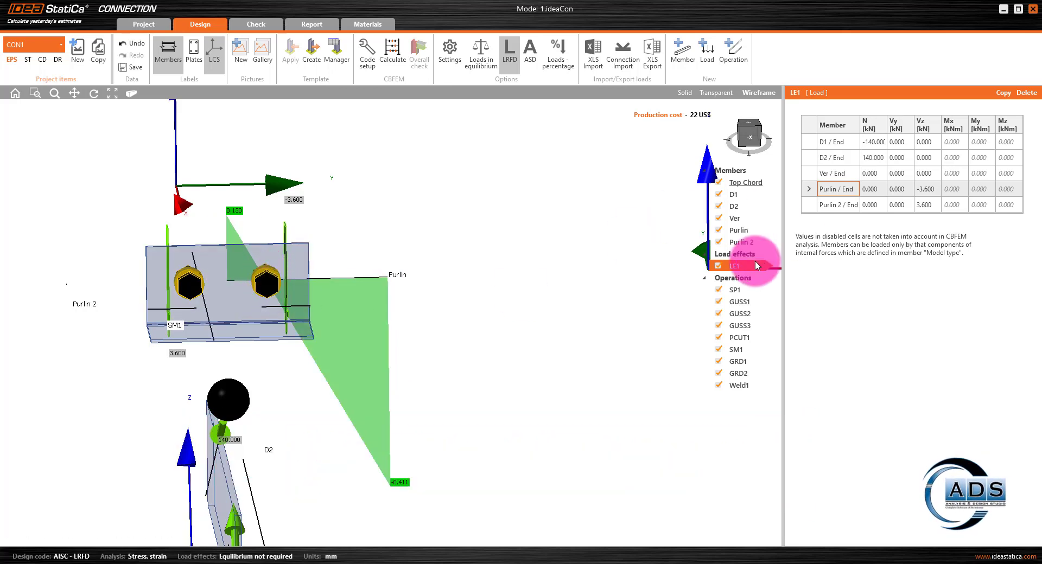
pyautogui.click(836, 206)
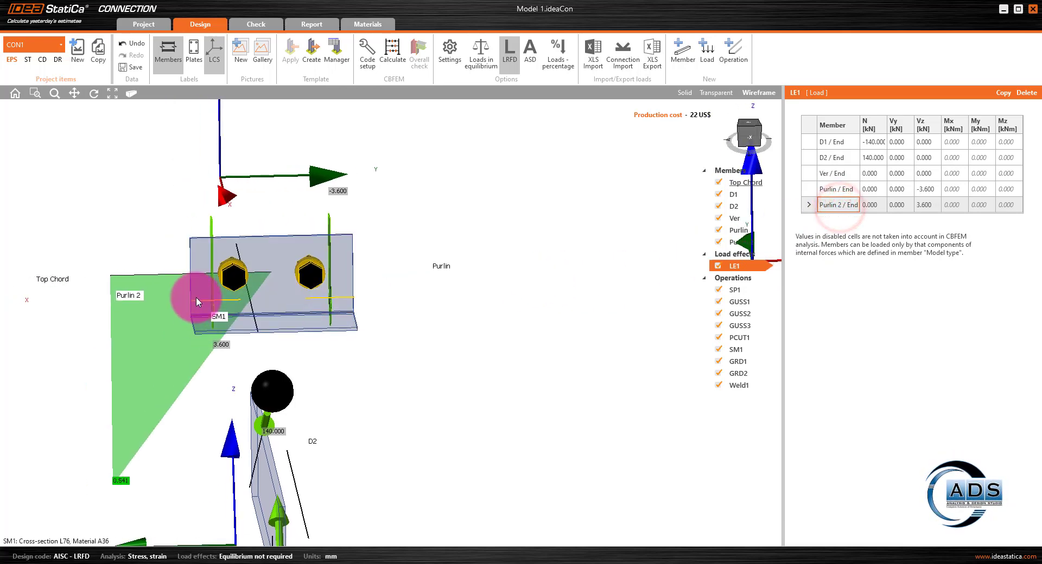
pyautogui.click(739, 242)
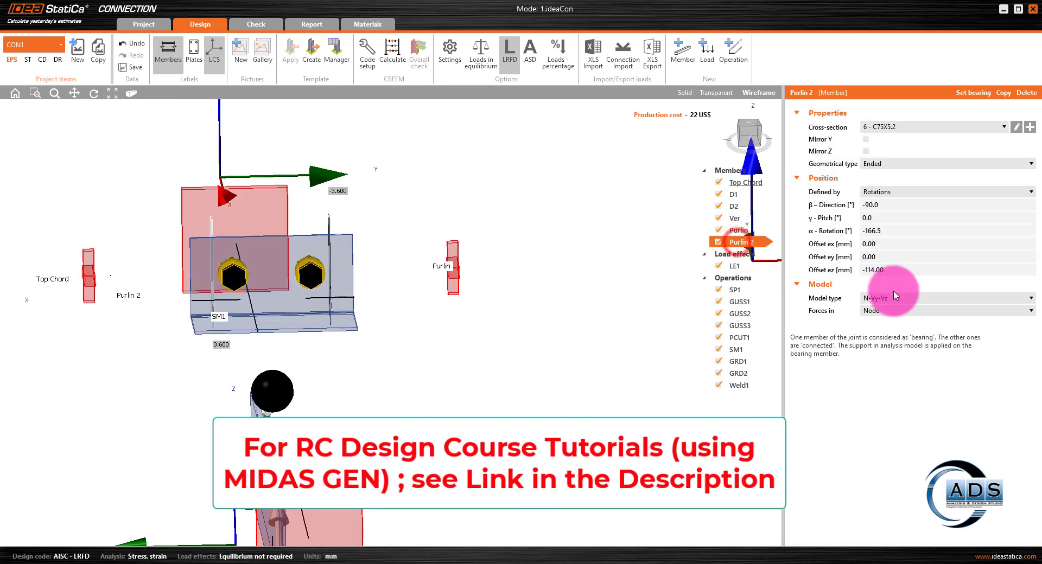
pyautogui.click(898, 311)
pyautogui.click(884, 324)
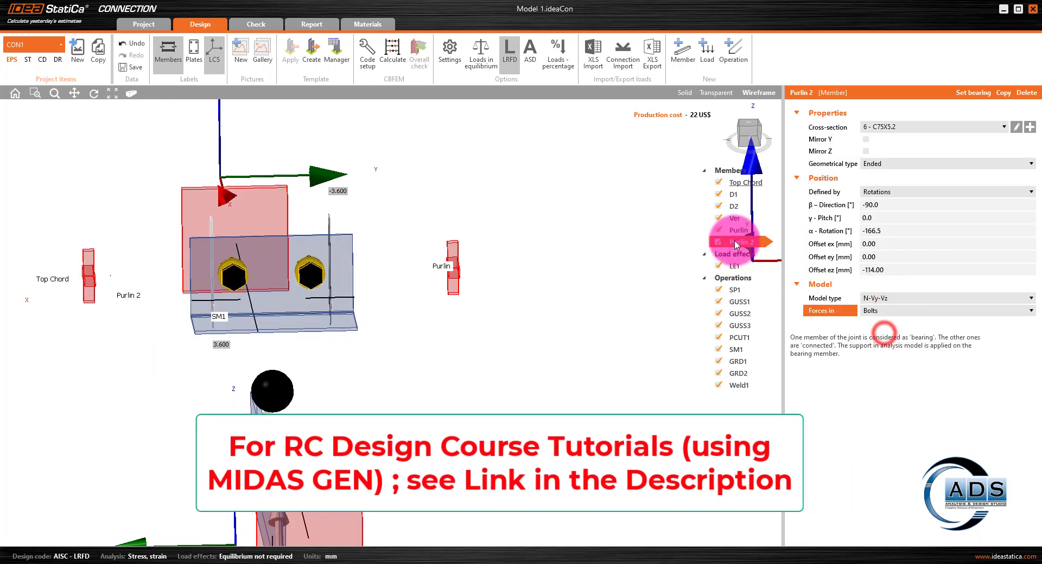
# Step: Return to load effect LE1 and examine Purlin 2's moment diagram relative to its bolt
pyautogui.click(745, 267)
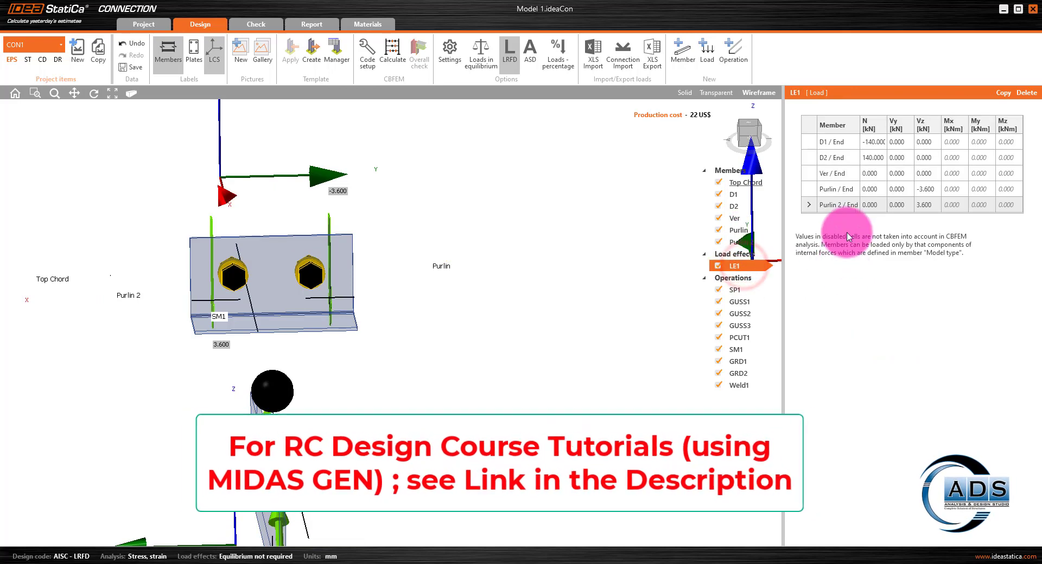
pyautogui.click(833, 205)
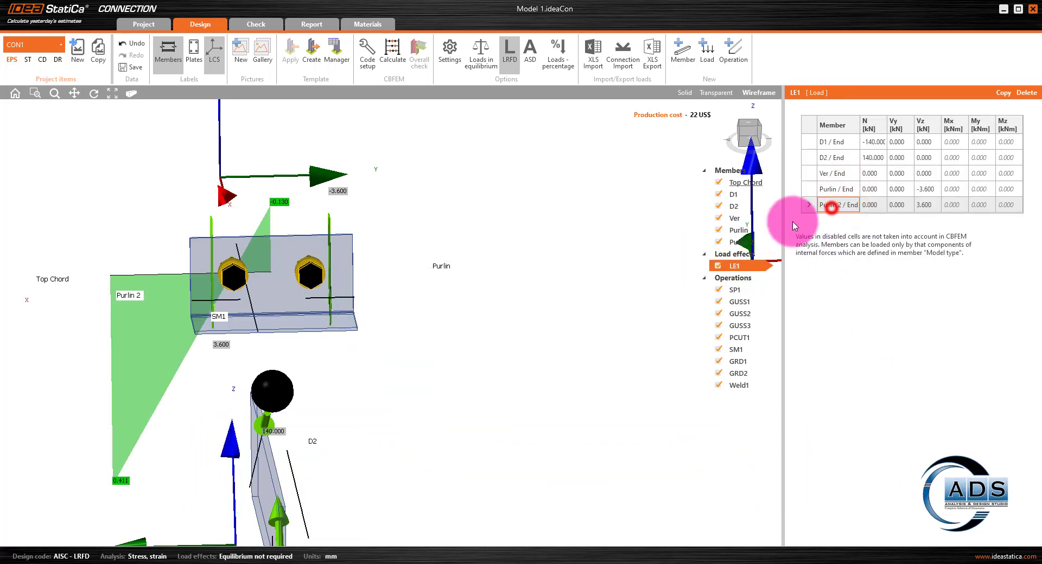
pyautogui.moveTo(749, 141); pyautogui.dragTo(658, 221)
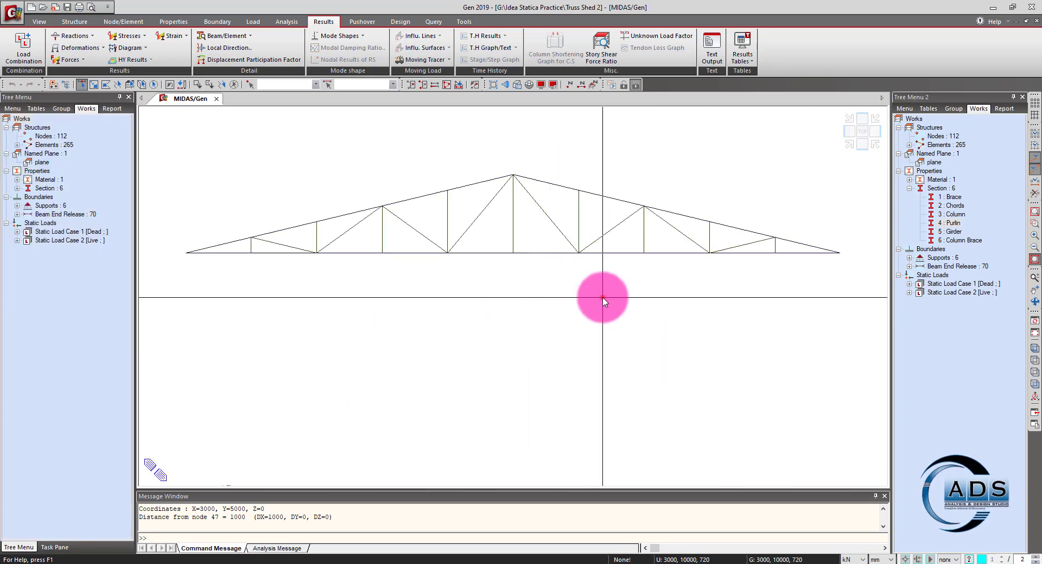
# Step: In MIDAS Gen, isolate the members meeting at the two mirrored top chord joints of the truss and view them in 3D
pyautogui.click(601, 298)
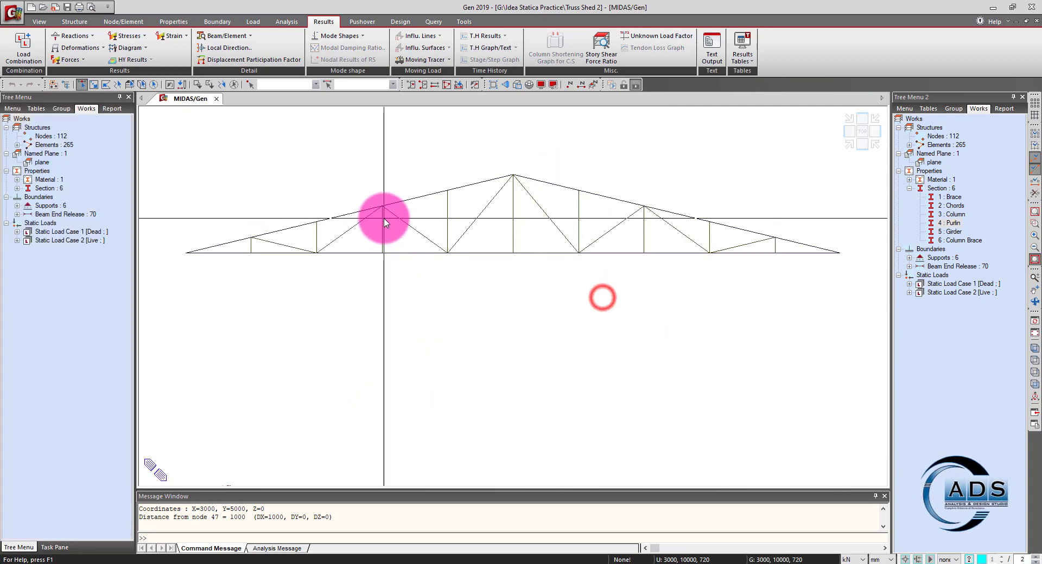
pyautogui.moveTo(394, 230); pyautogui.dragTo(360, 179)
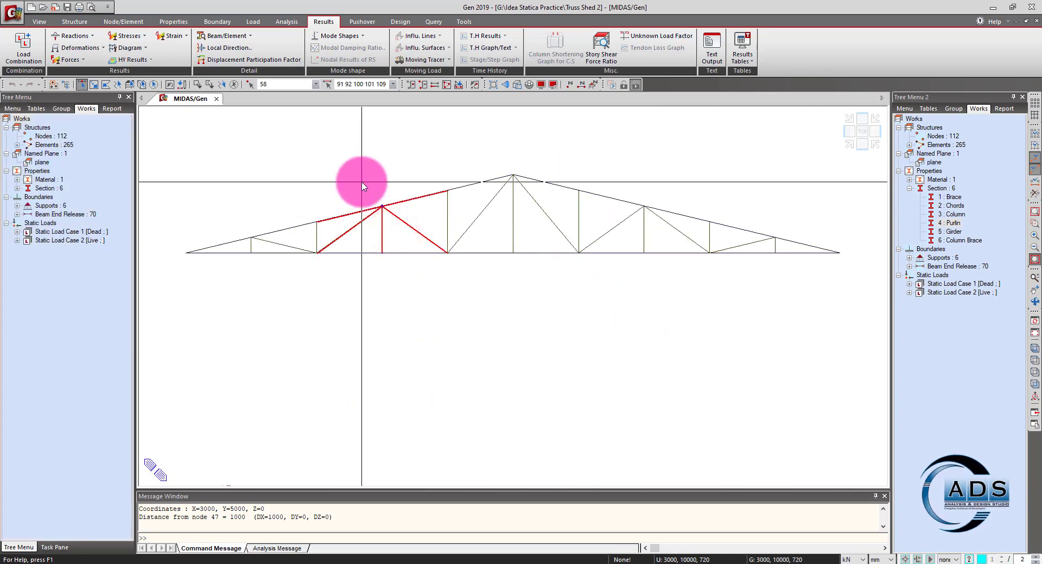
pyautogui.moveTo(663, 233); pyautogui.dragTo(634, 182)
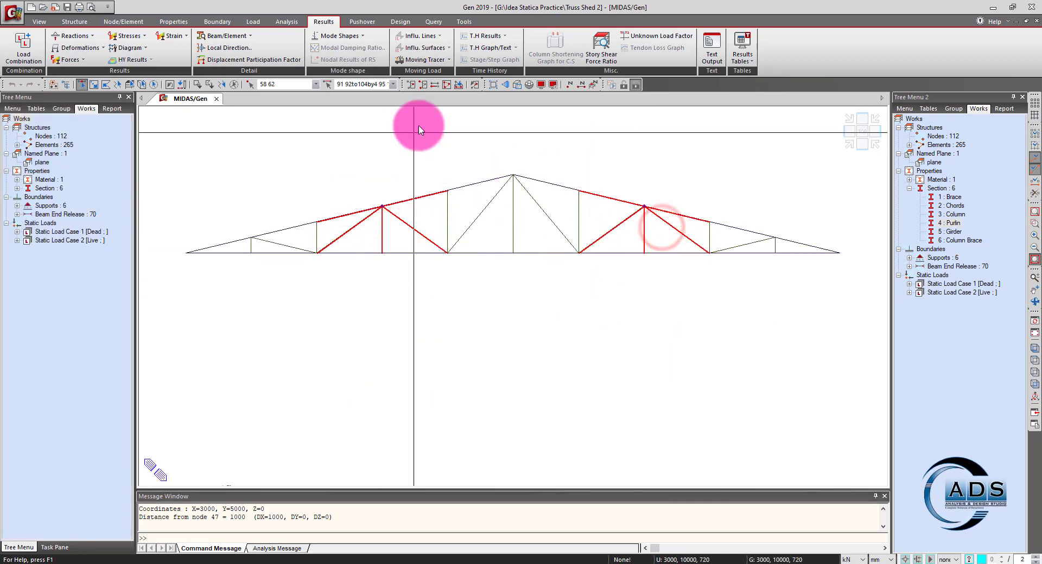
pyautogui.click(410, 85)
pyautogui.keyDown('ctrl'); pyautogui.moveTo(493, 270); pyautogui.dragTo(515, 279, button='middle'); pyautogui.keyUp('ctrl')
pyautogui.scroll(-1, 567, 308)
# Step: Display the truss forces for combination sLCB2 with values shown at the Max output section location
pyautogui.click(70, 59)
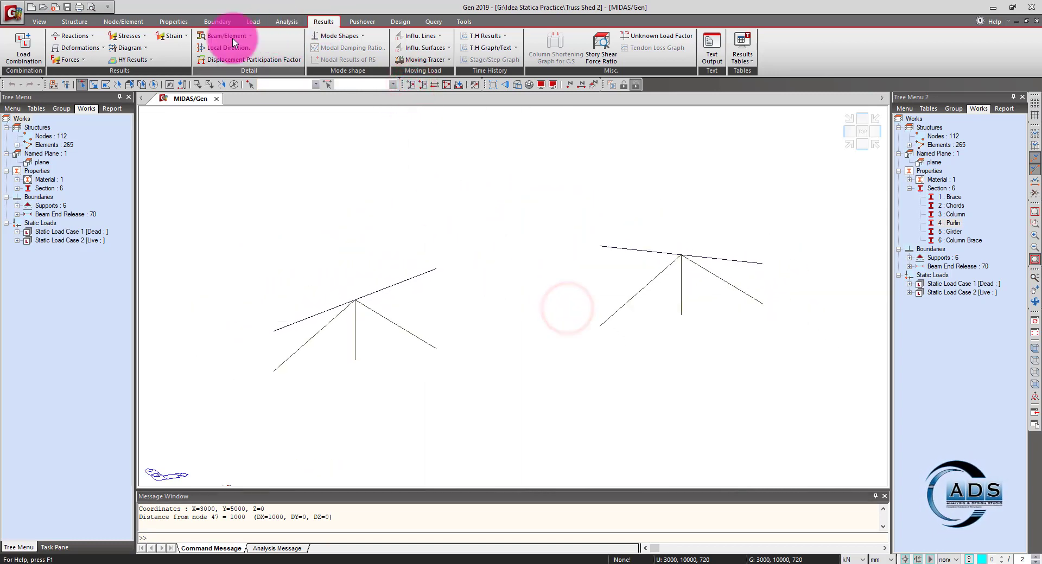
pyautogui.click(80, 73)
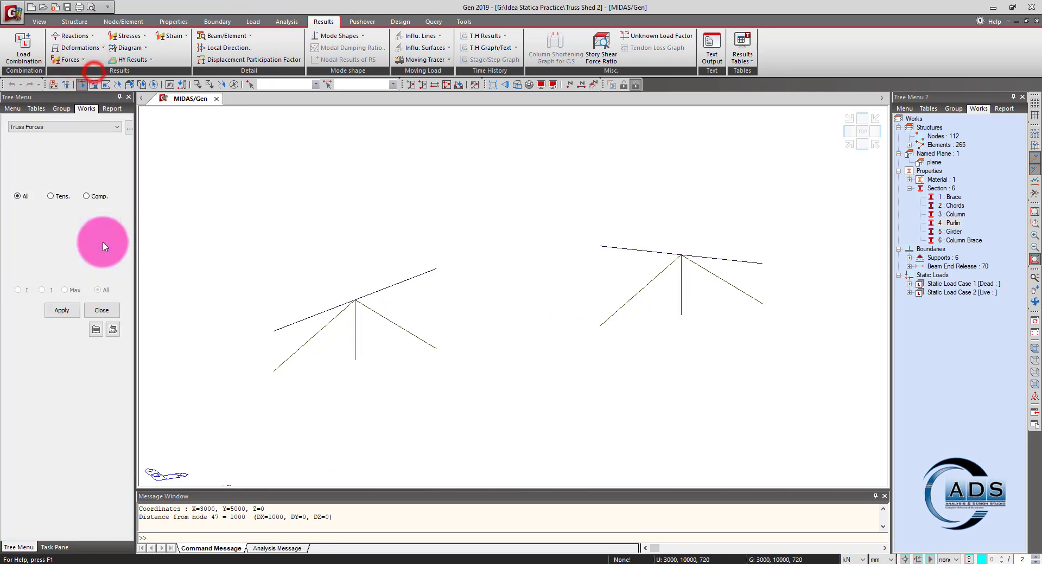
pyautogui.click(79, 158)
pyautogui.click(33, 167)
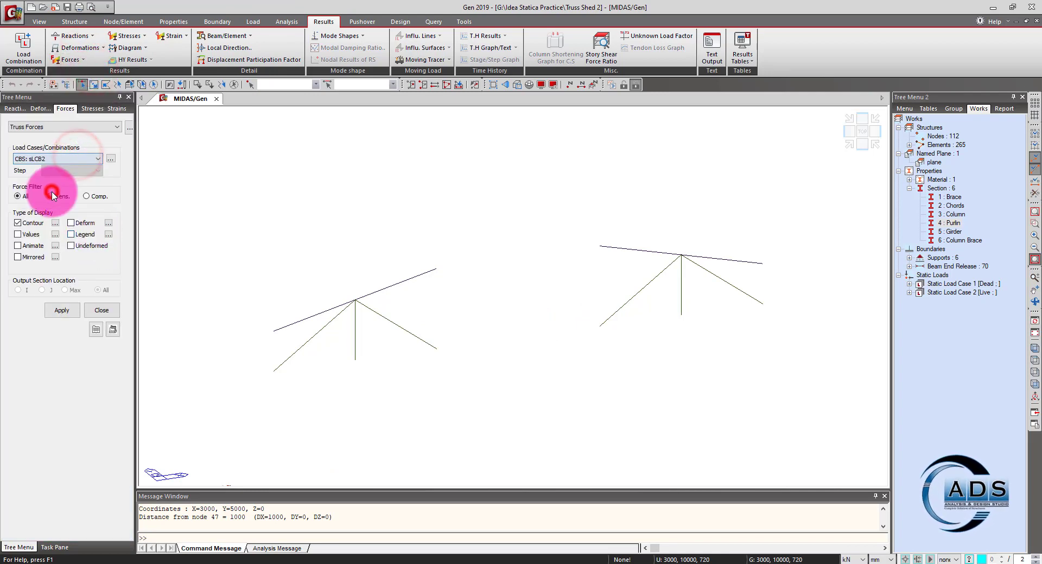
pyautogui.click(34, 235)
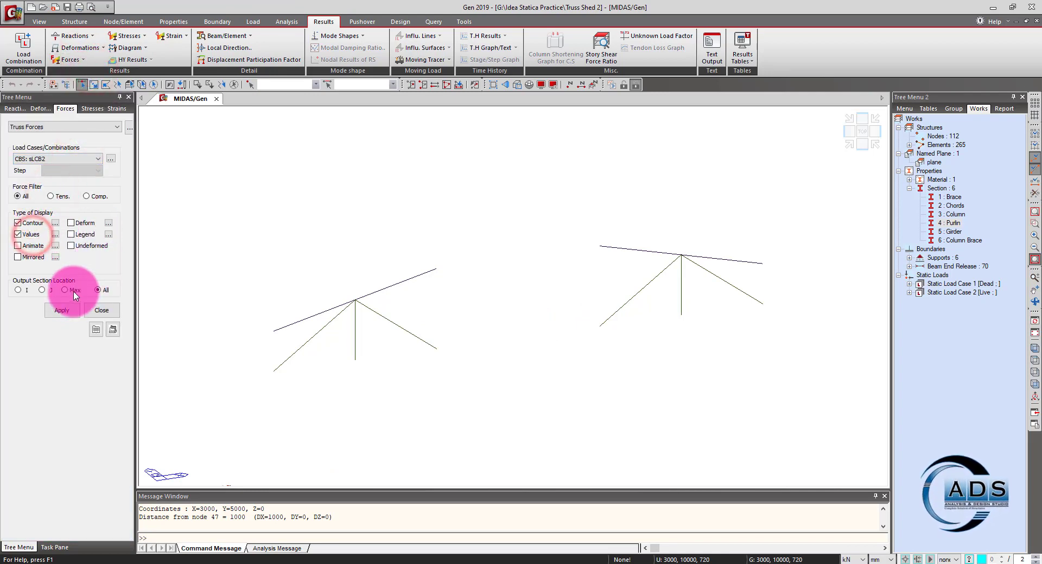
pyautogui.click(71, 313)
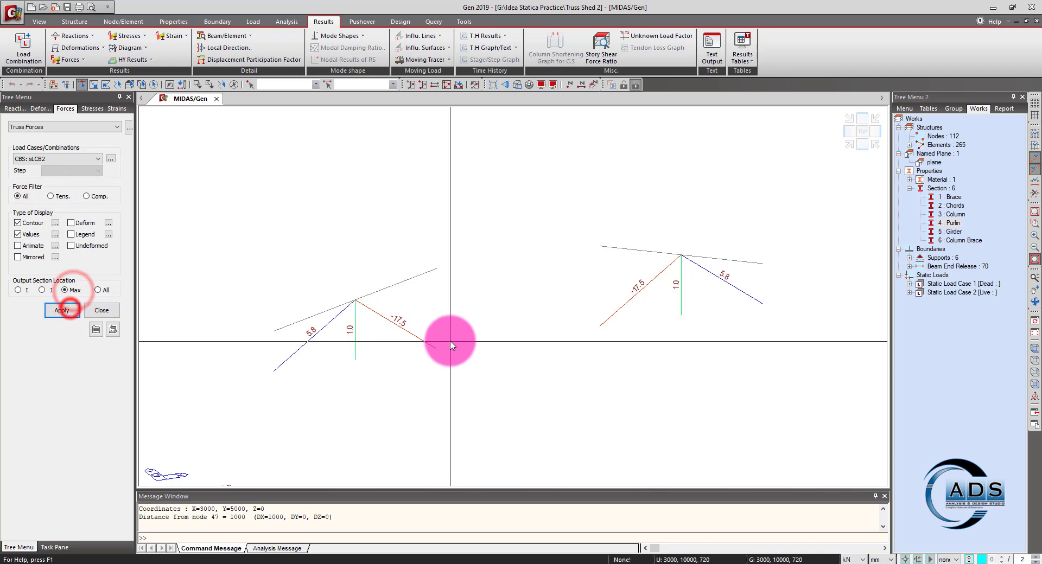
# Step: Compare the axial forces of the matching diagonals and verticals at the two truss joints
pyautogui.click(423, 316)
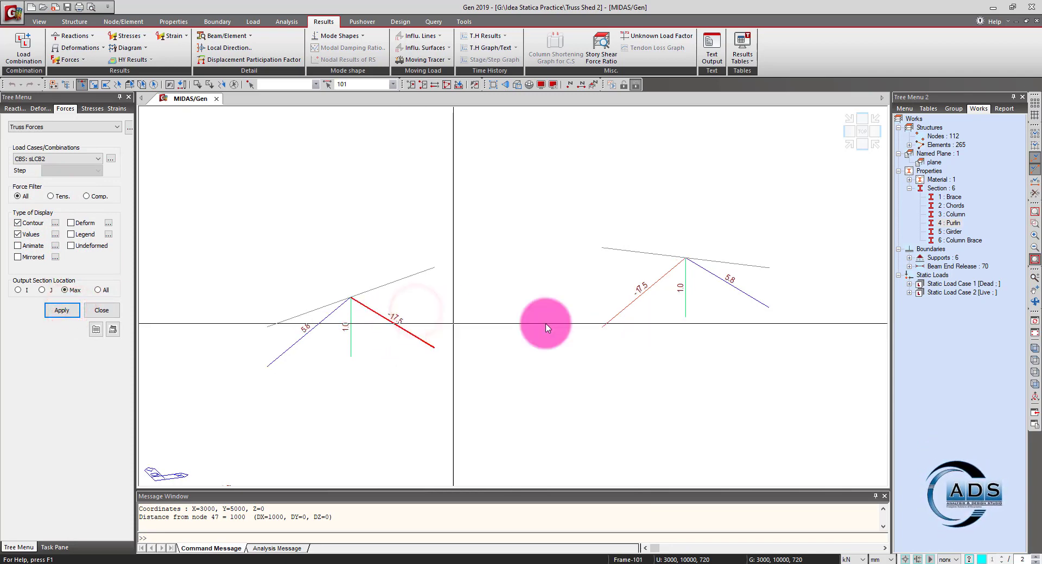
pyautogui.click(652, 323)
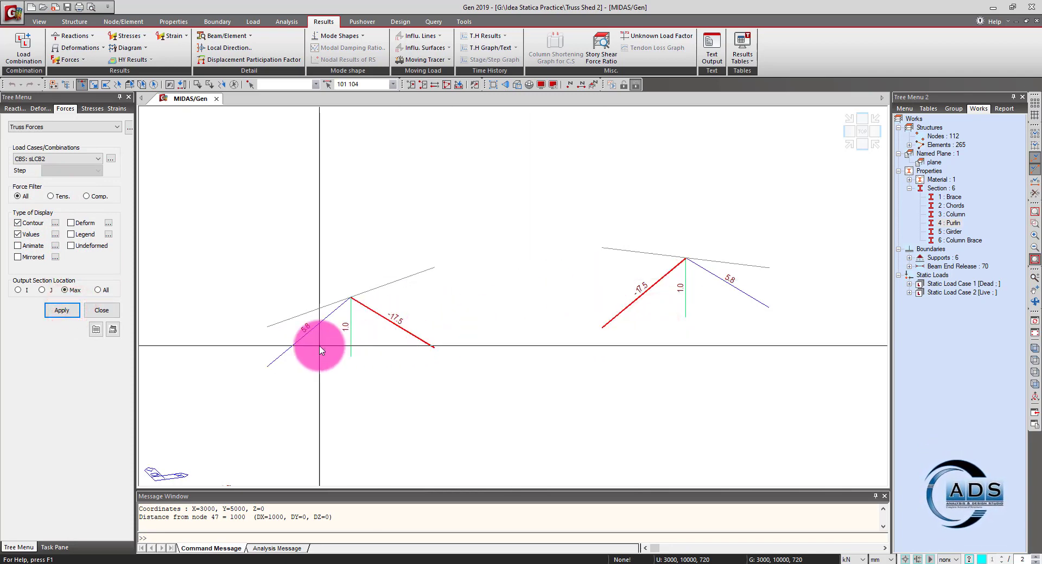
pyautogui.press('Escape')
pyautogui.moveTo(319, 352); pyautogui.dragTo(294, 331)
pyautogui.moveTo(758, 284); pyautogui.dragTo(731, 306)
pyautogui.press('Escape')
pyautogui.click(367, 349)
pyautogui.click(688, 297)
pyautogui.click(545, 297)
pyautogui.click(421, 325)
pyautogui.click(647, 325)
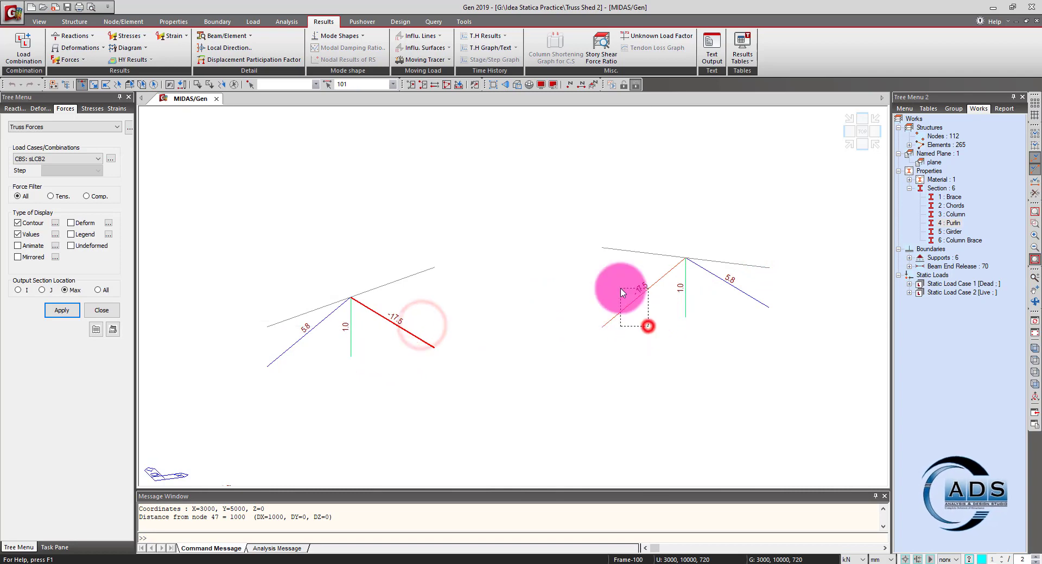
pyautogui.click(526, 315)
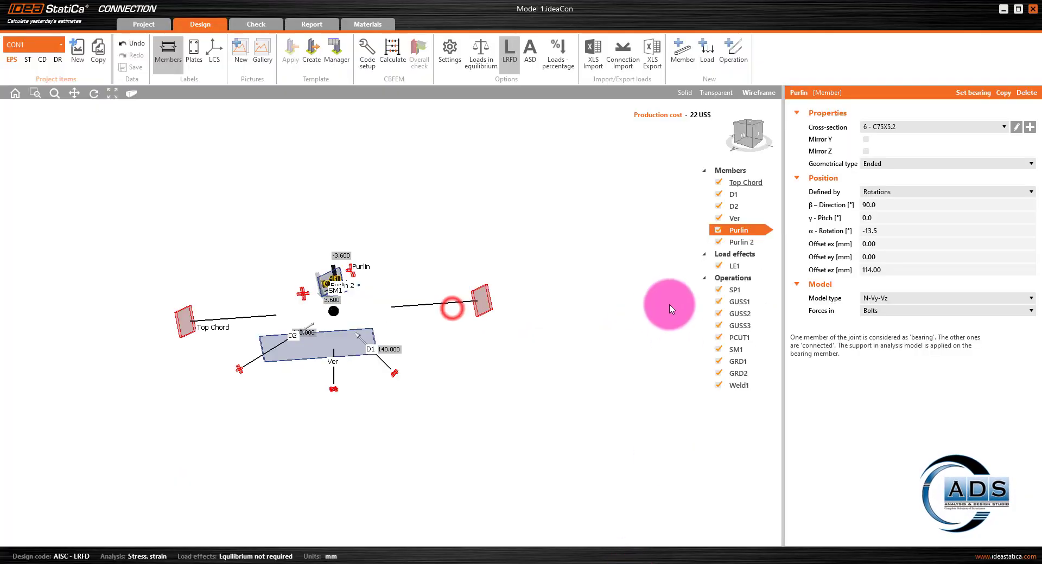
# Step: In IDEA StatiCa Connection, set the D1 end axial force N to -17.5 kN in LE1
pyautogui.click(734, 265)
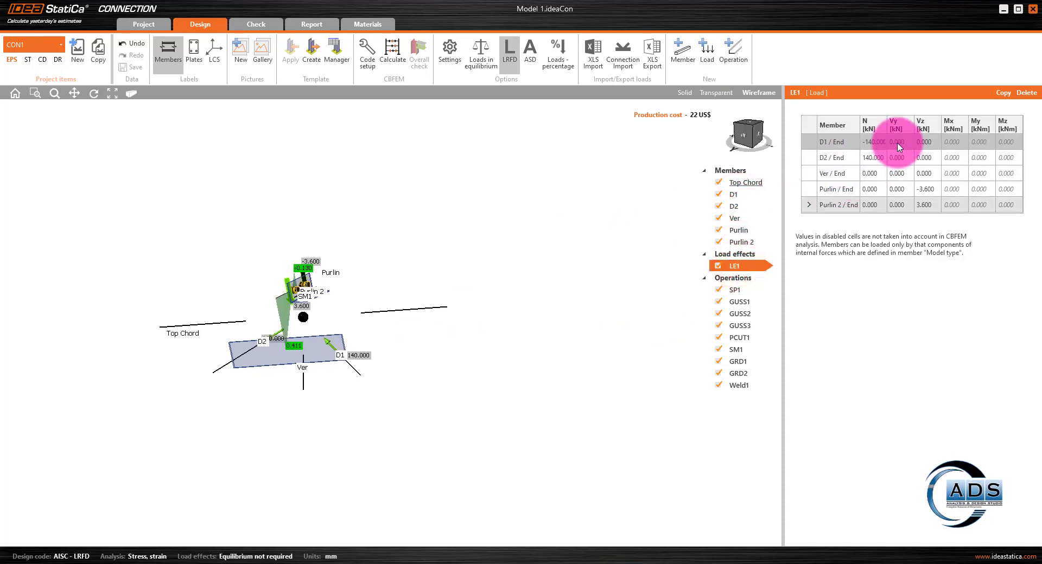
pyautogui.click(869, 145)
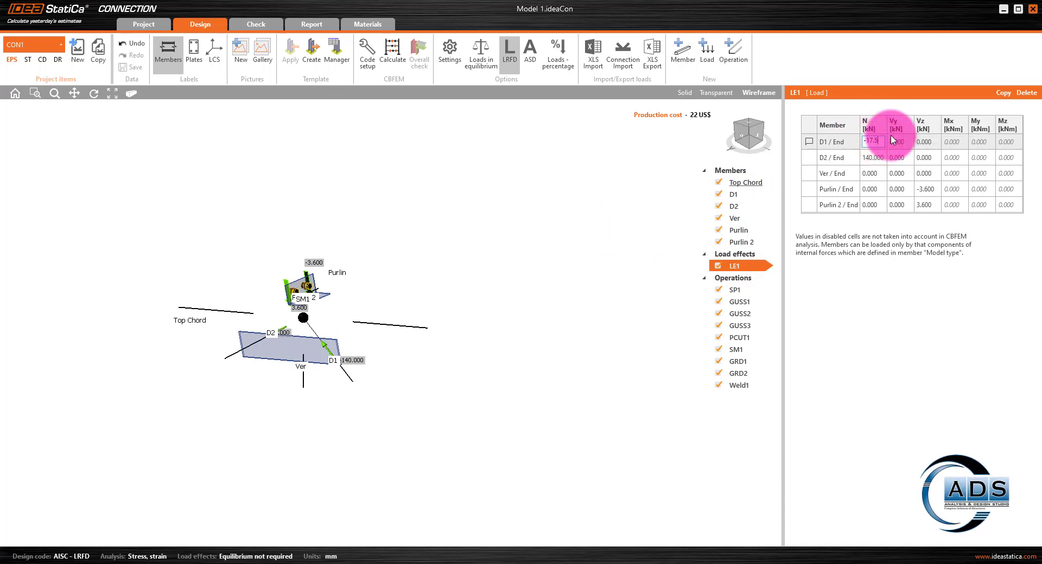
pyautogui.click(616, 228)
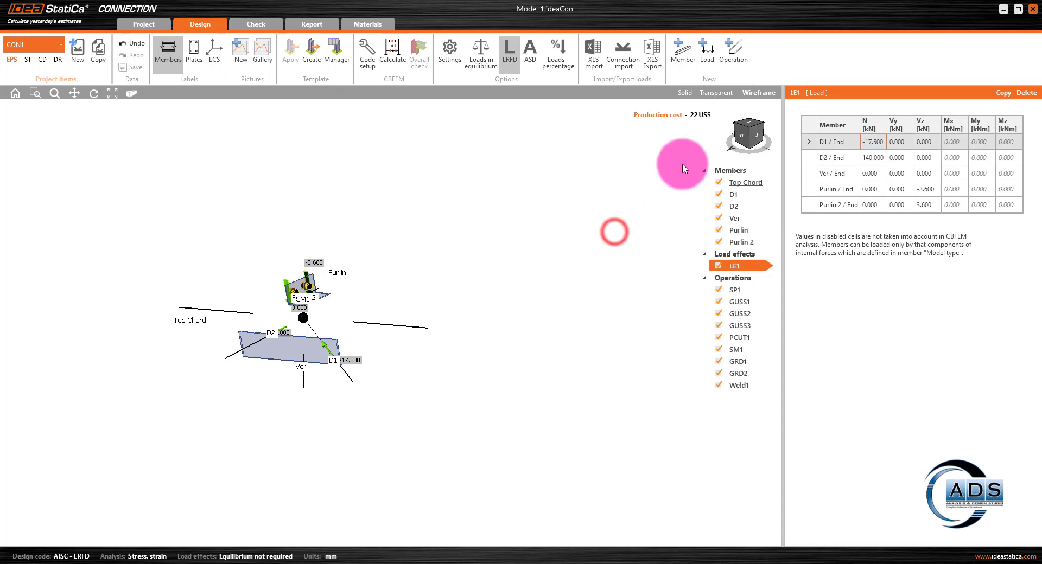
# Step: Display the connection as solid and turn it to a side view to check the D1 force direction
pyautogui.click(715, 95)
pyautogui.click(683, 93)
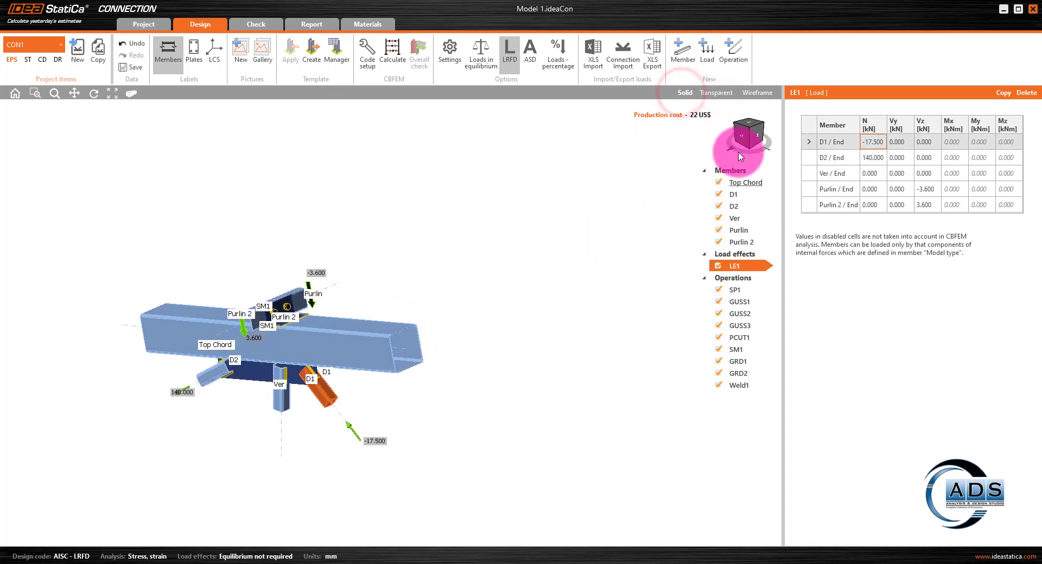
pyautogui.moveTo(741, 138); pyautogui.dragTo(752, 133)
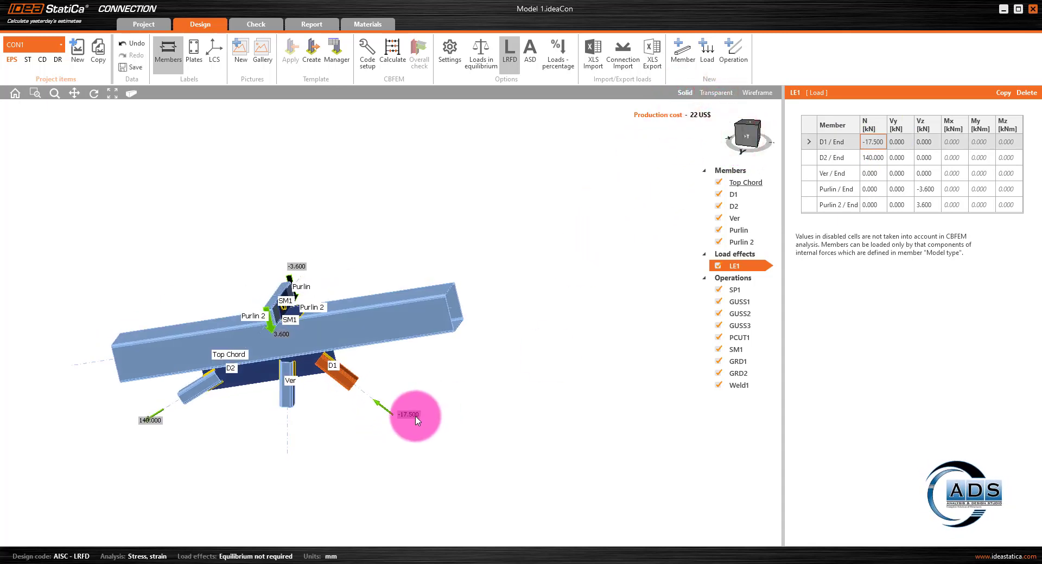
pyautogui.moveTo(346, 374); pyautogui.dragTo(540, 349)
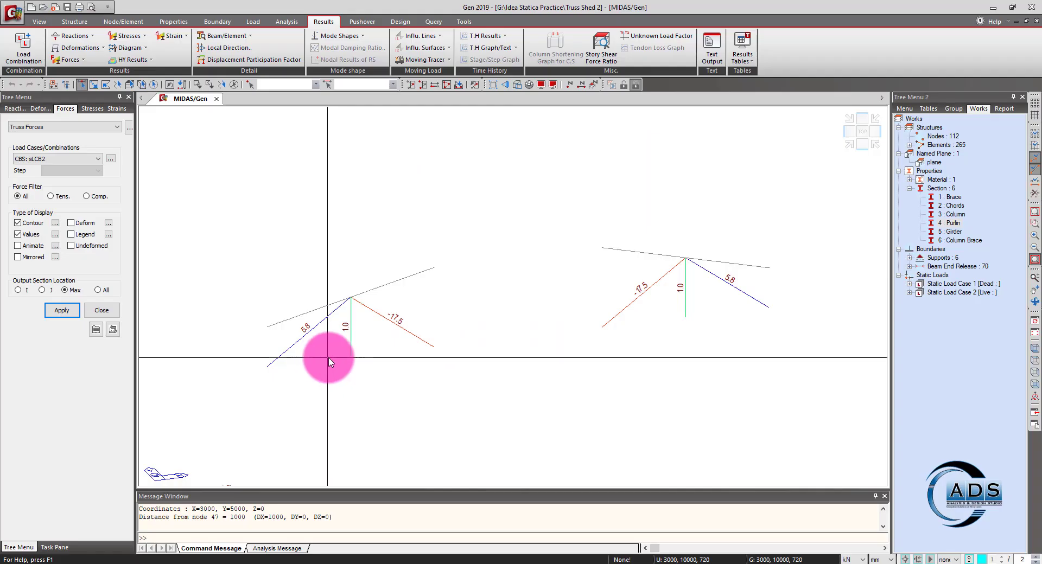
# Step: Identify the tension diagonal's force in MIDAS Gen, and set the D2 end N to 5.8 kN in the connection model
pyautogui.click(318, 351)
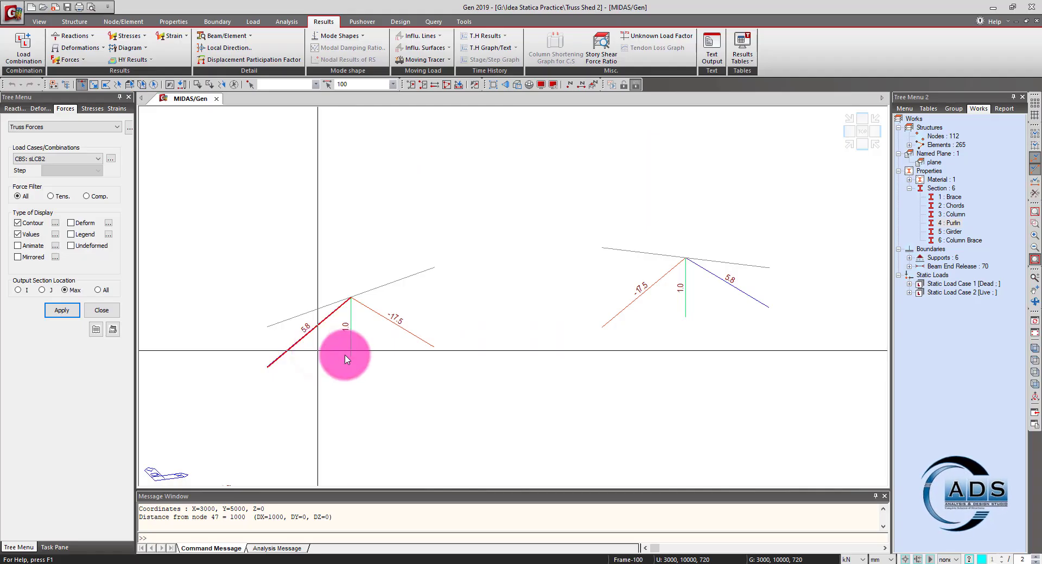
pyautogui.click(992, 7)
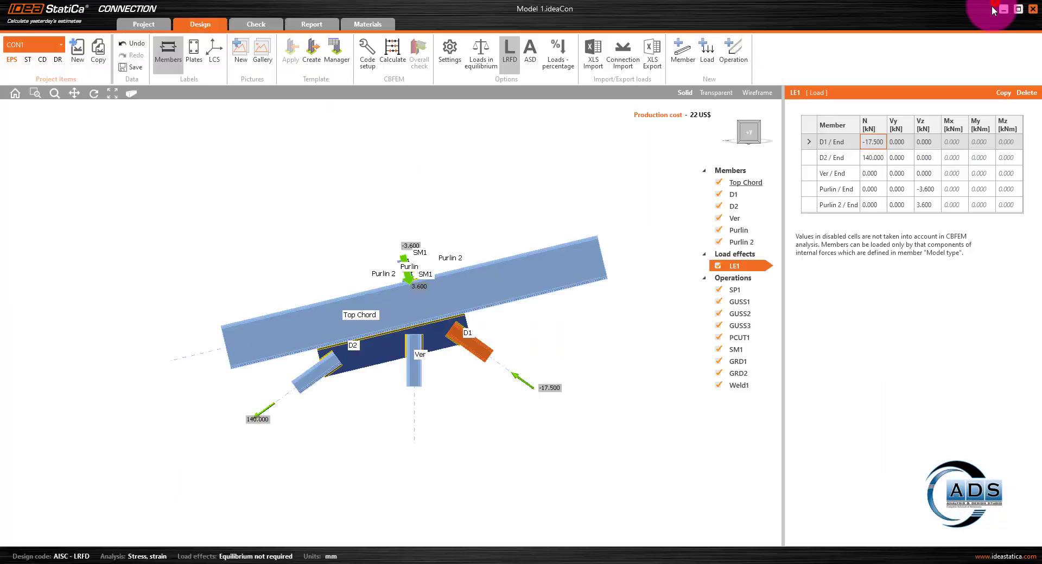
pyautogui.click(879, 157)
pyautogui.write('5.8')
# Step: Read the vertical member's force in MIDAS Gen, and set the Ver end N to 1 kN in LE1
pyautogui.click(871, 173)
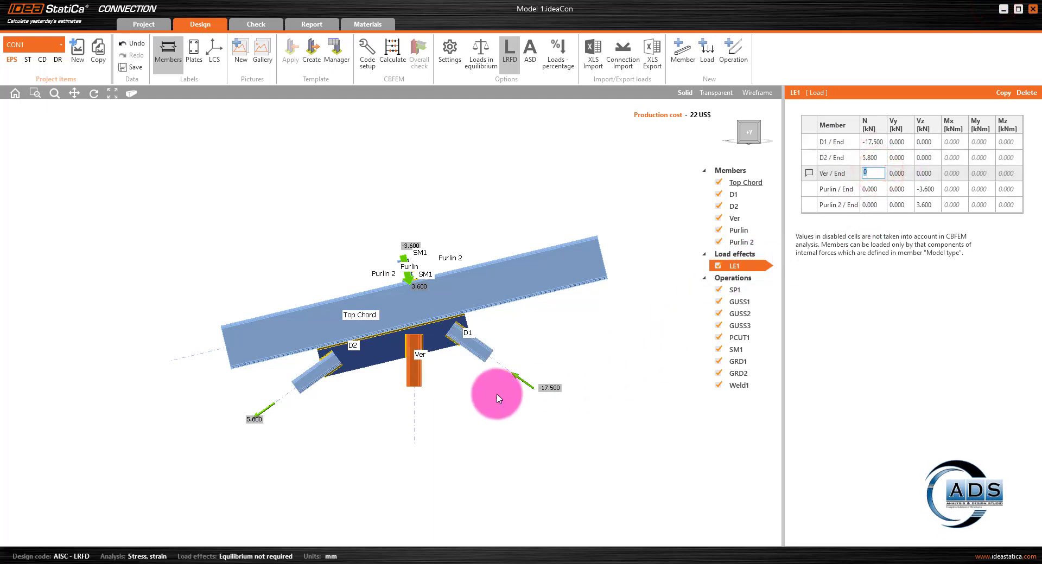
pyautogui.scroll(2, 269, 407)
pyautogui.scroll(-2, 298, 409)
pyautogui.moveTo(401, 407); pyautogui.dragTo(368, 411, button='middle')
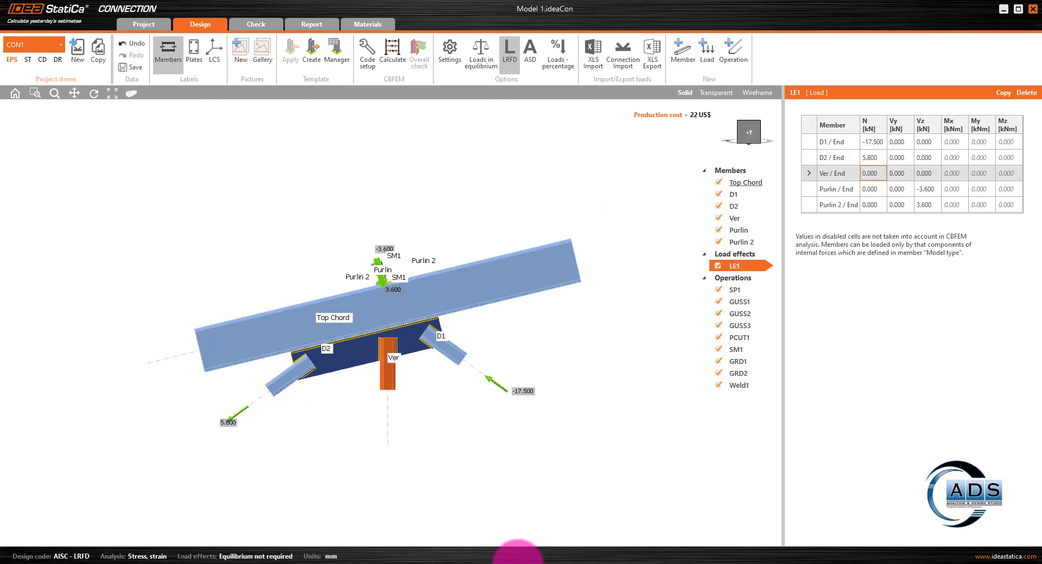
pyautogui.click(571, 563)
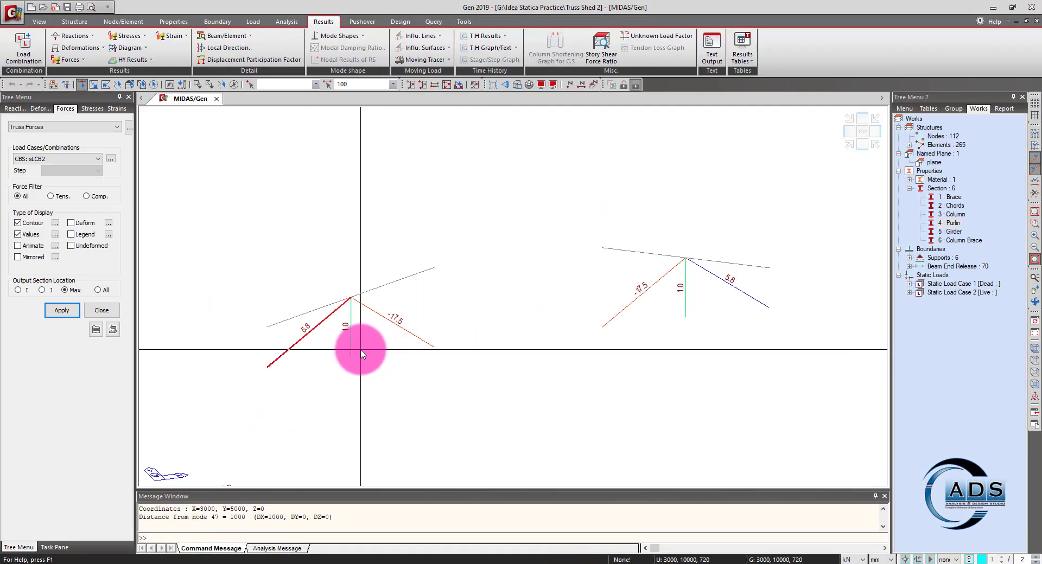
pyautogui.click(991, 8)
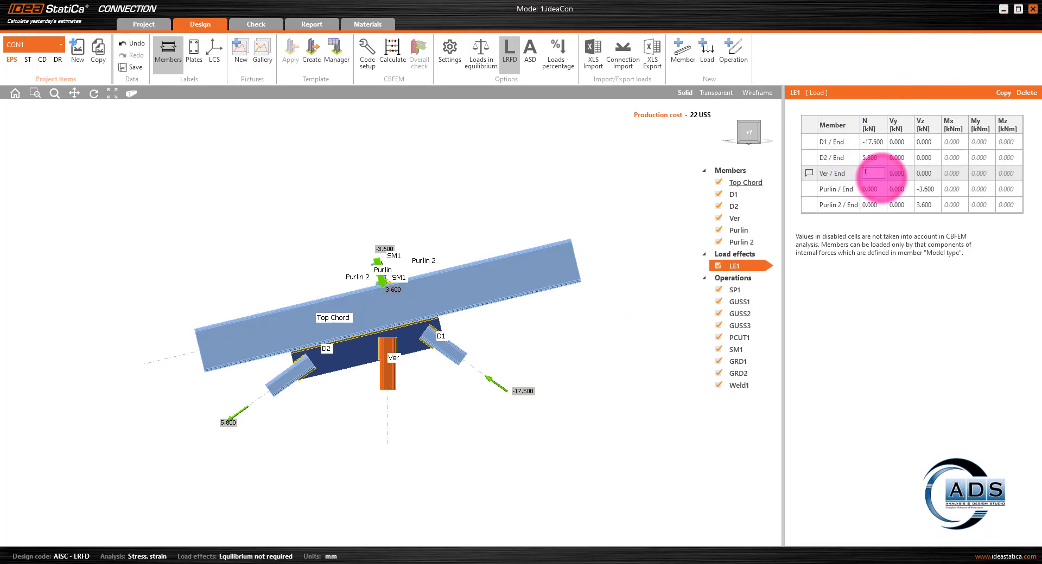
pyautogui.click(601, 296)
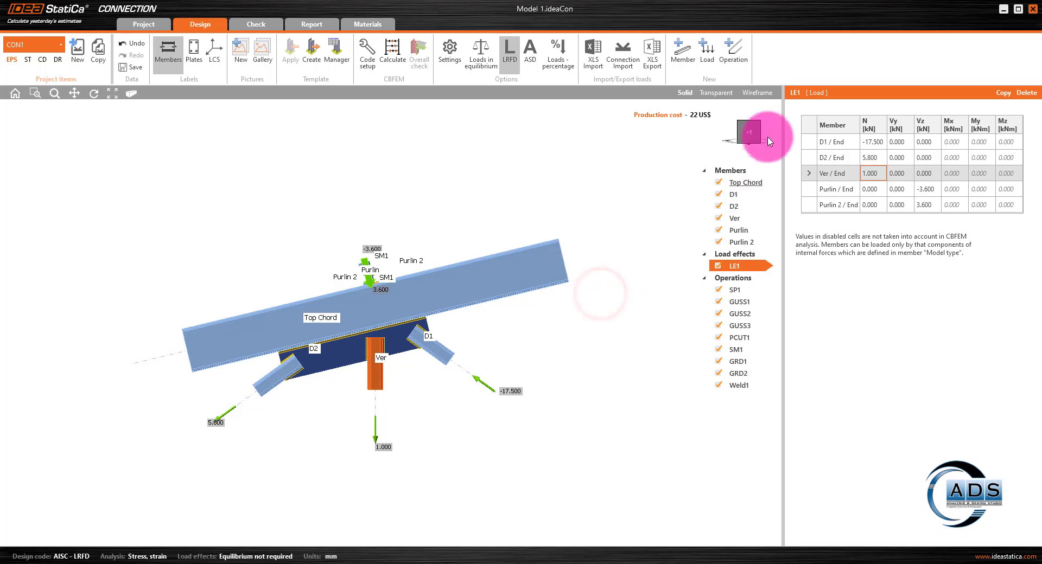
# Step: Check the load directions in 3D, return to the side view and calculate the connection
pyautogui.click(748, 132)
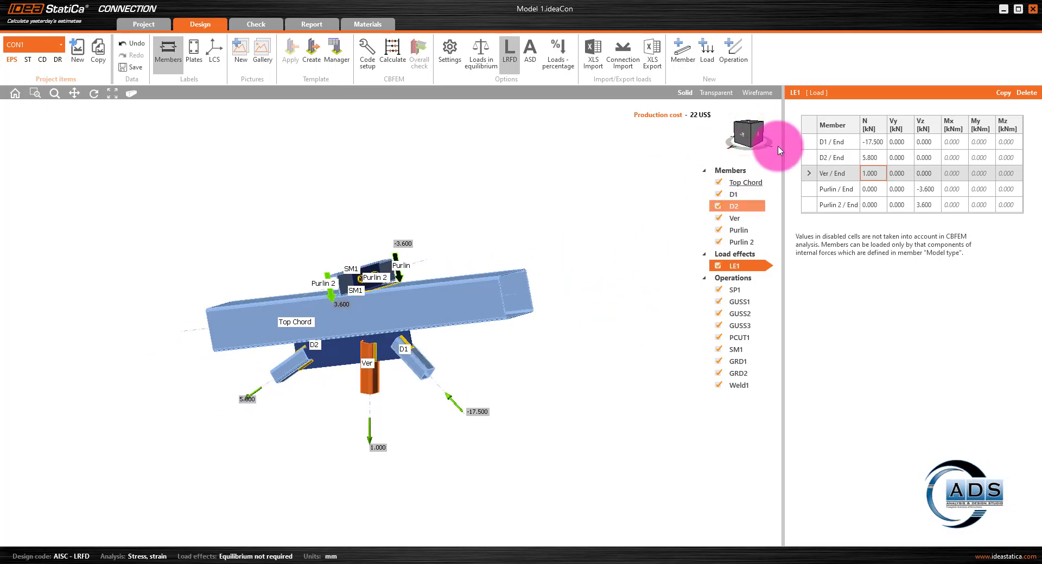
pyautogui.click(741, 136)
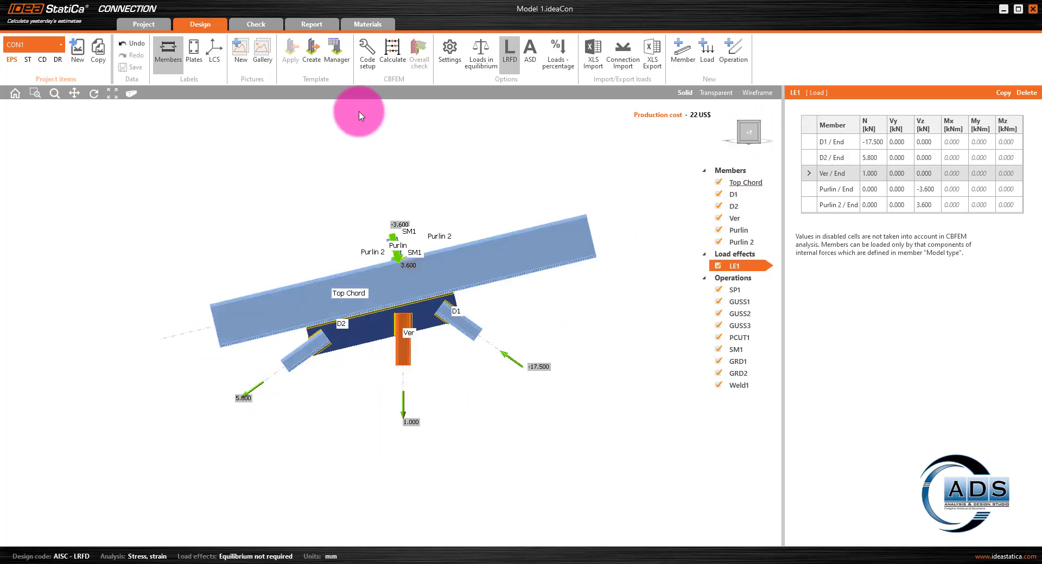
pyautogui.click(396, 56)
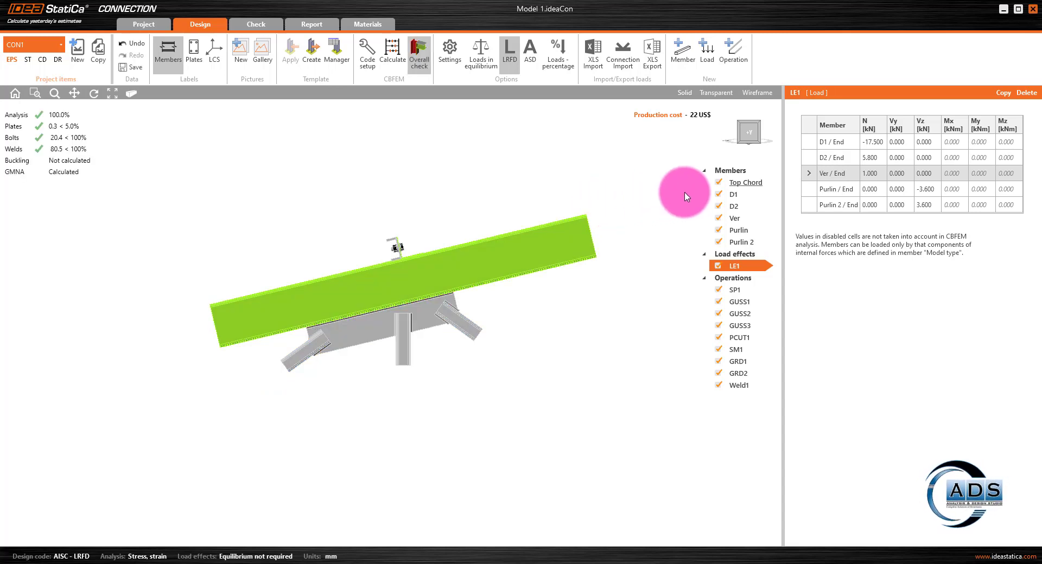
# Step: Show the equivalent stress check results on the connection with the finite element mesh and deformed shape turned on
pyautogui.click(748, 132)
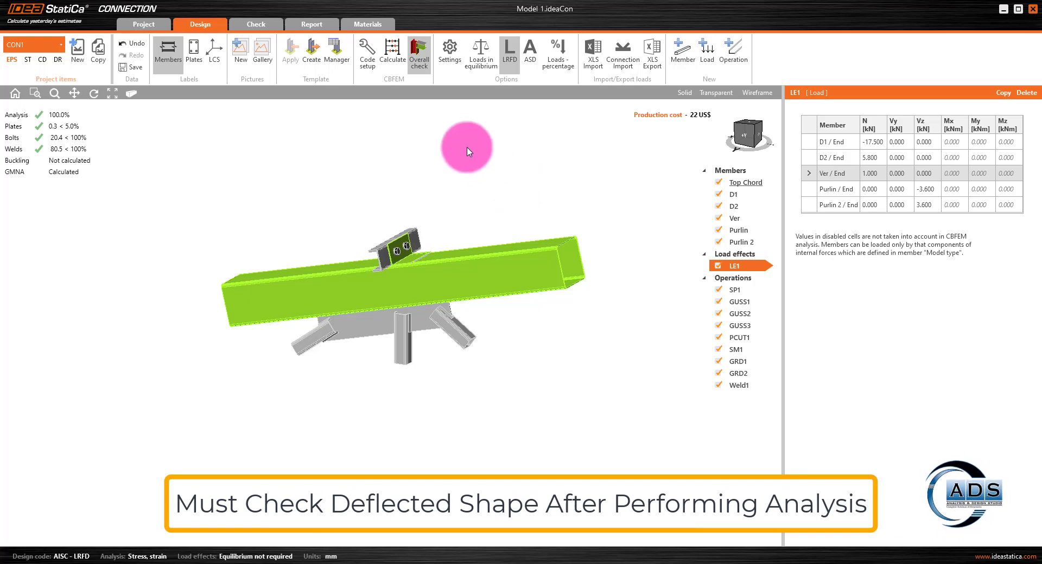
pyautogui.click(259, 24)
pyautogui.click(471, 54)
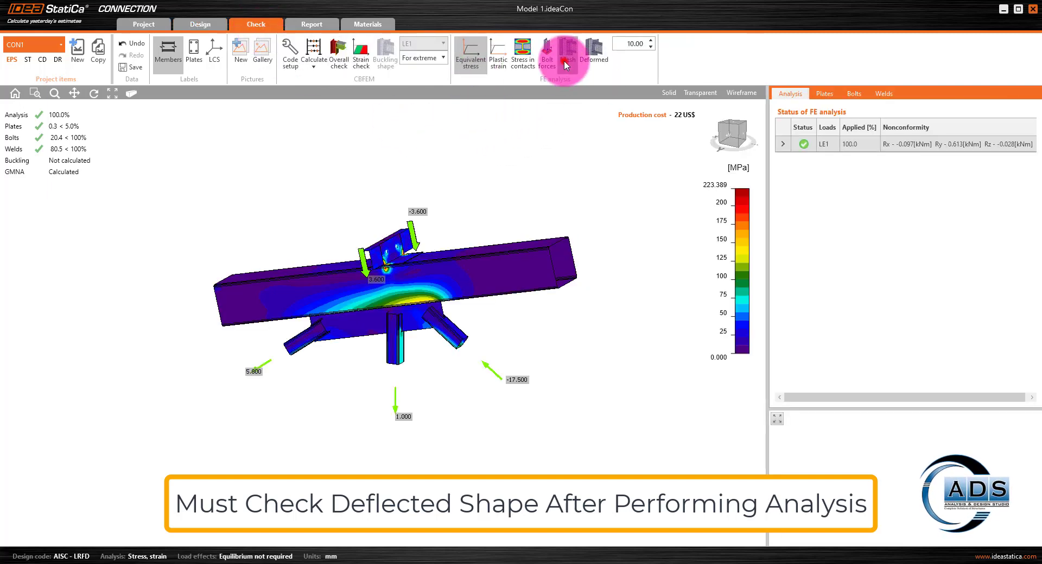
pyautogui.click(599, 50)
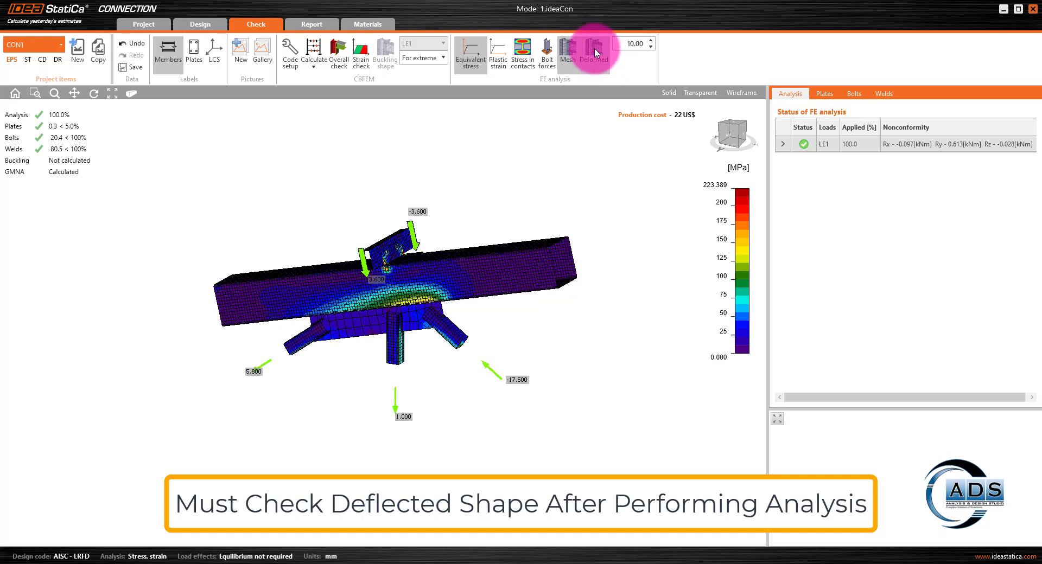
# Step: Examine the deflected shape in side and 3D views and review the stress checks of the members and plates
pyautogui.click(728, 140)
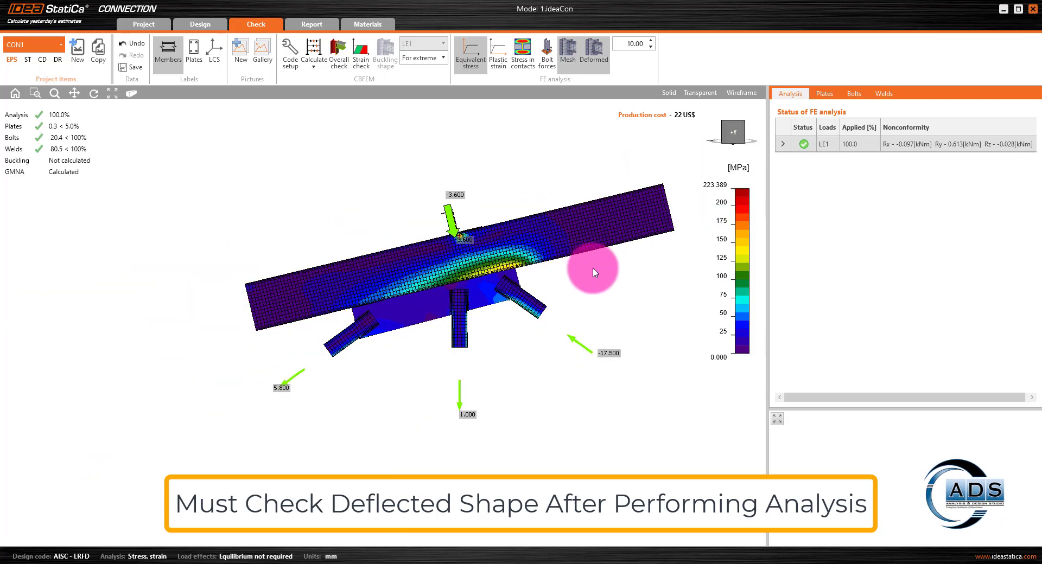
pyautogui.click(733, 136)
pyautogui.click(731, 133)
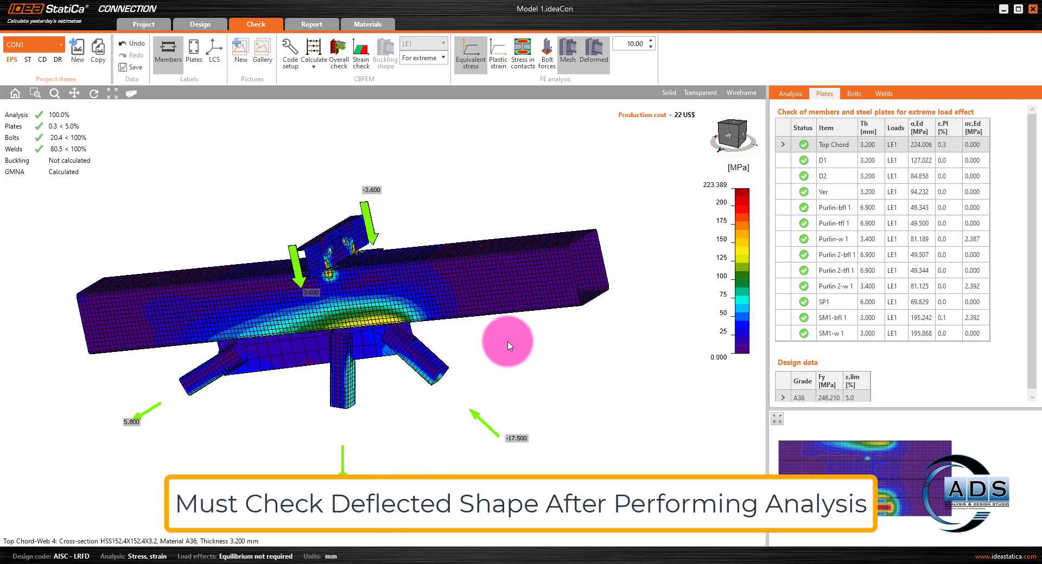
pyautogui.moveTo(732, 142)
pyautogui.mouseDown()
pyautogui.moveTo(739, 111)
pyautogui.moveTo(742, 120)
pyautogui.moveTo(705, 136)
pyautogui.moveTo(731, 140)
pyautogui.mouseUp()
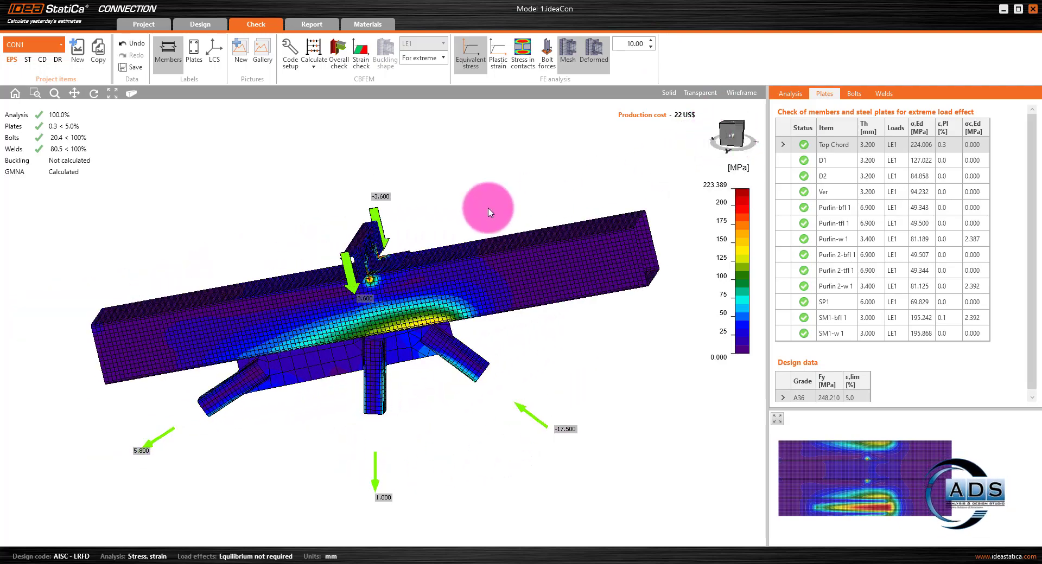
pyautogui.scroll(-2, 493, 230)
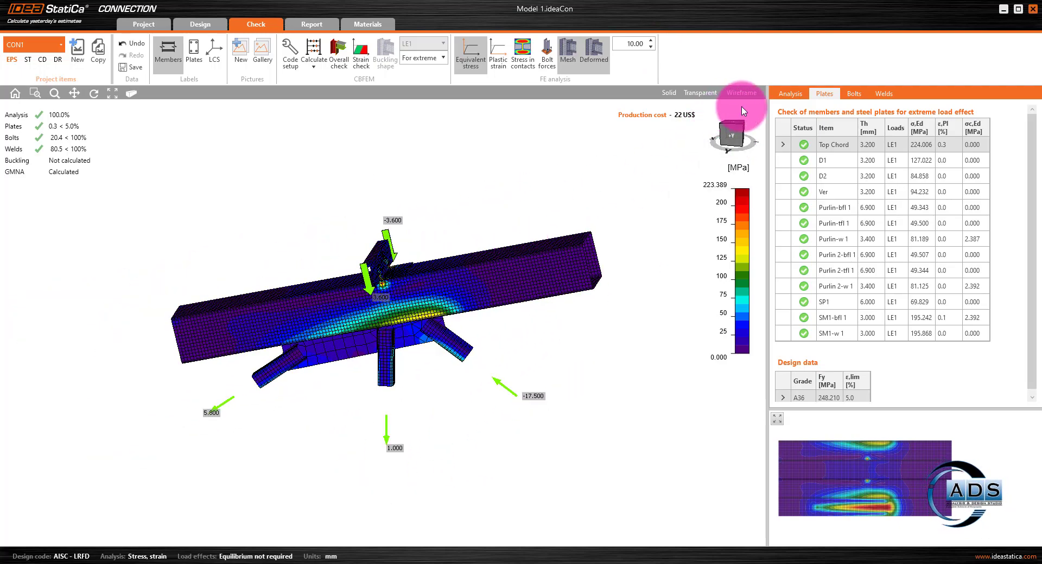
pyautogui.click(732, 135)
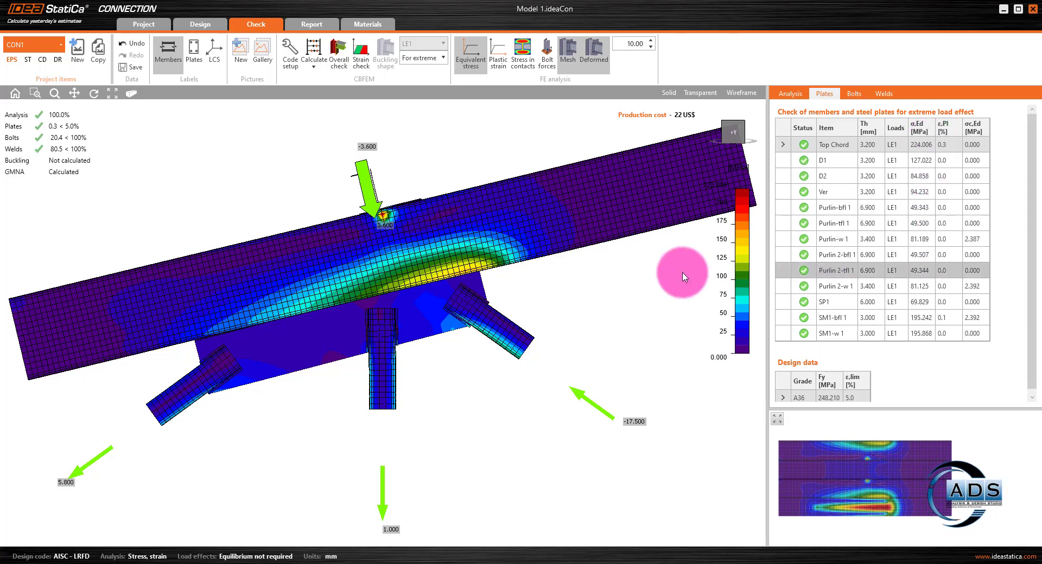
pyautogui.scroll(-5, 682, 278)
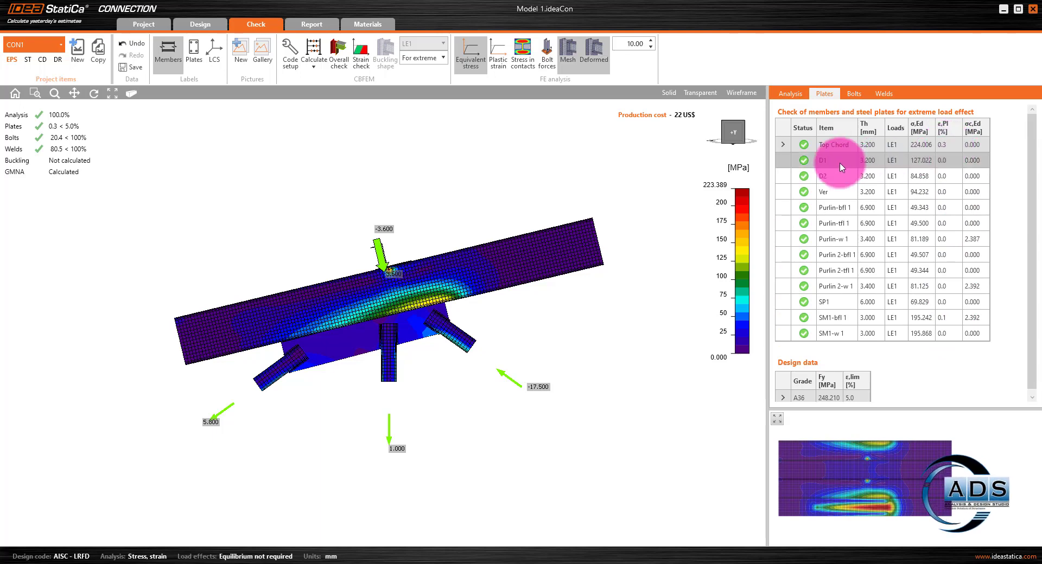
pyautogui.scroll(3, 658, 207)
pyautogui.scroll(-4, 665, 204)
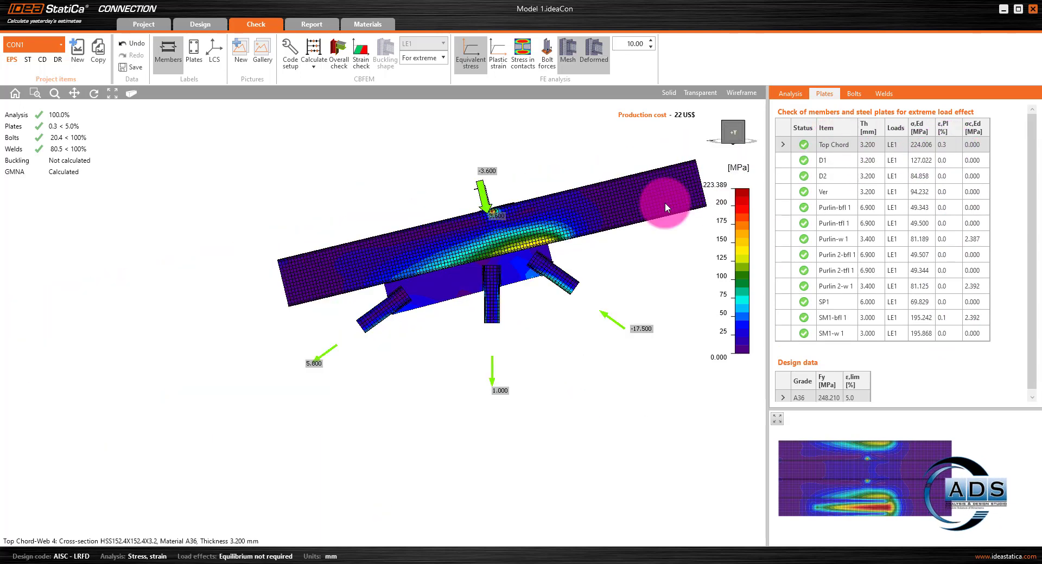
# Step: Display the plastic strain results and inspect the top chord around the gusset plate and braces in 3D
pyautogui.click(497, 54)
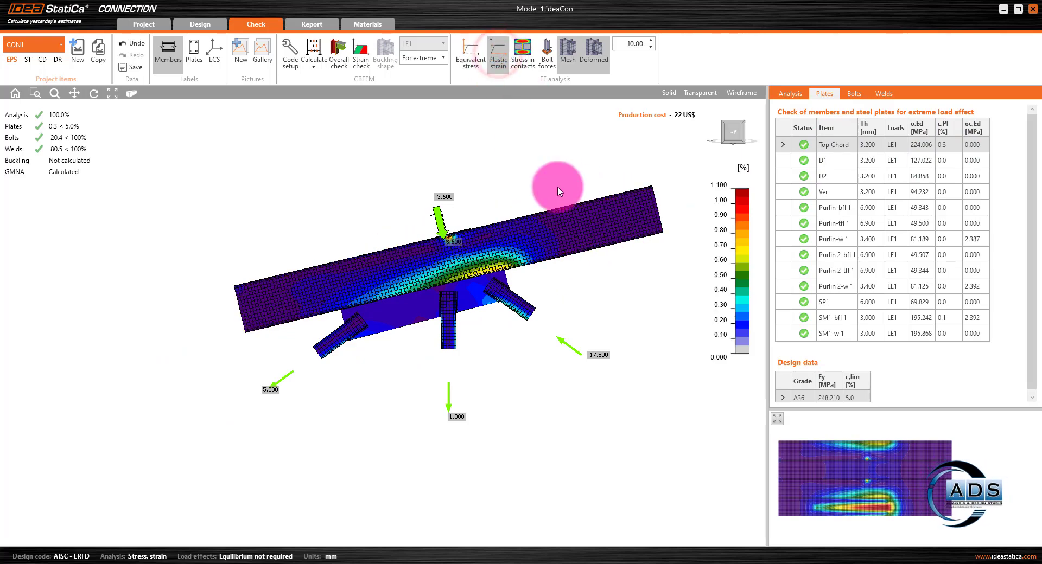
pyautogui.click(727, 131)
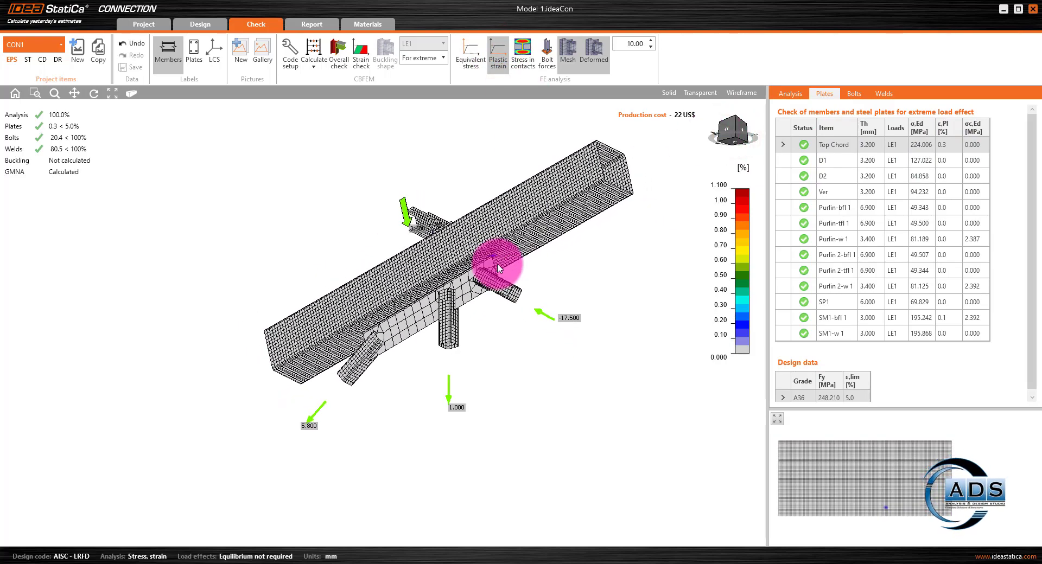
pyautogui.scroll(4, 502, 263)
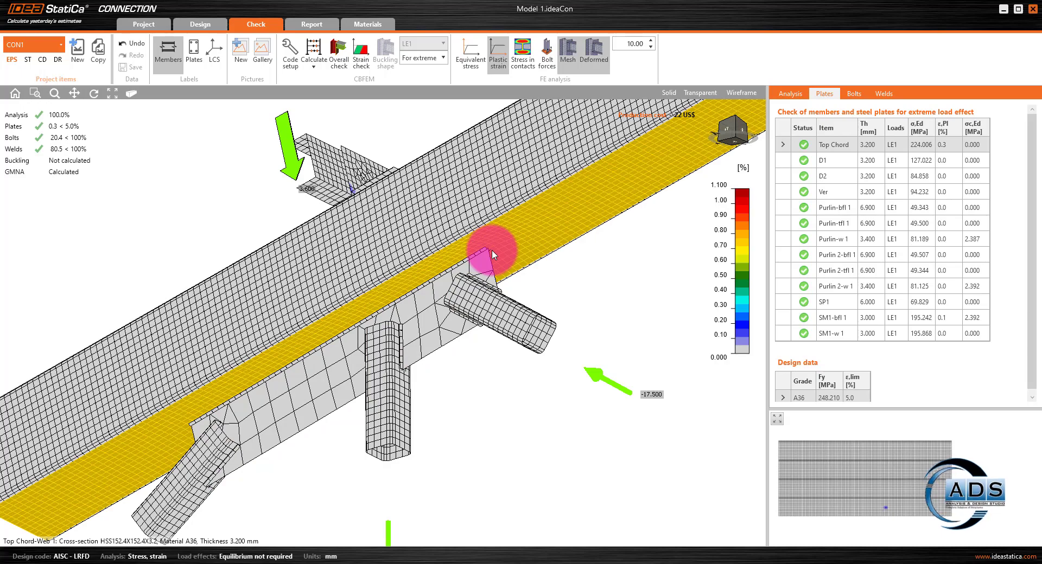
pyautogui.scroll(-5, 582, 297)
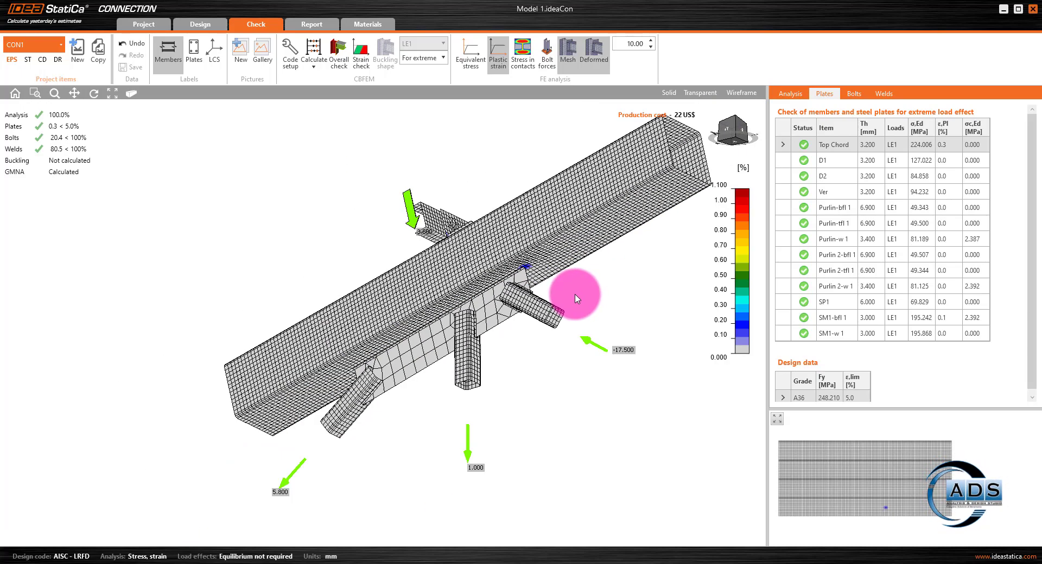
pyautogui.click(728, 132)
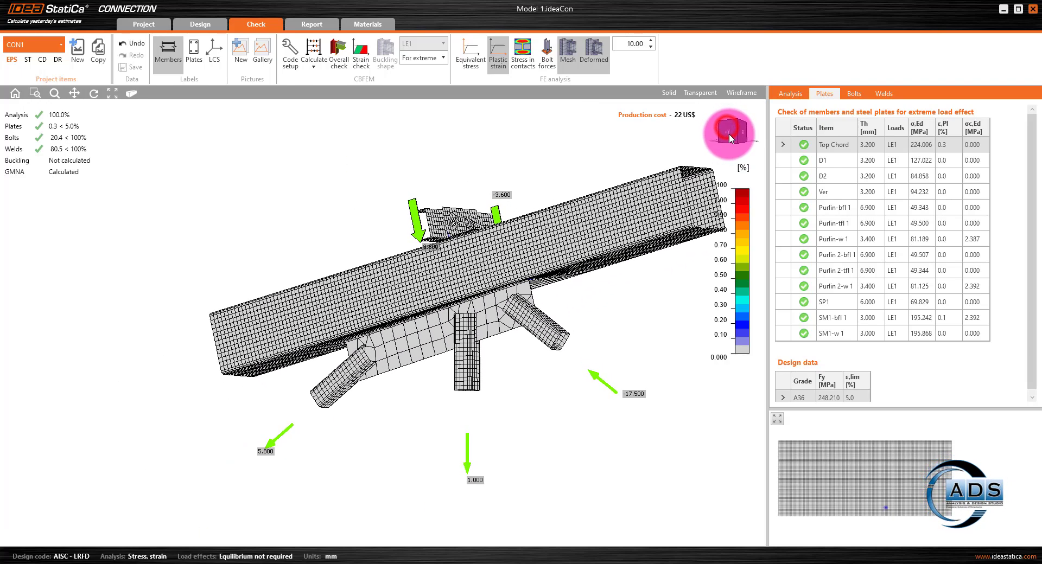
pyautogui.click(654, 193)
pyautogui.scroll(-2, 653, 189)
pyautogui.moveTo(653, 189); pyautogui.dragTo(610, 213, button='middle')
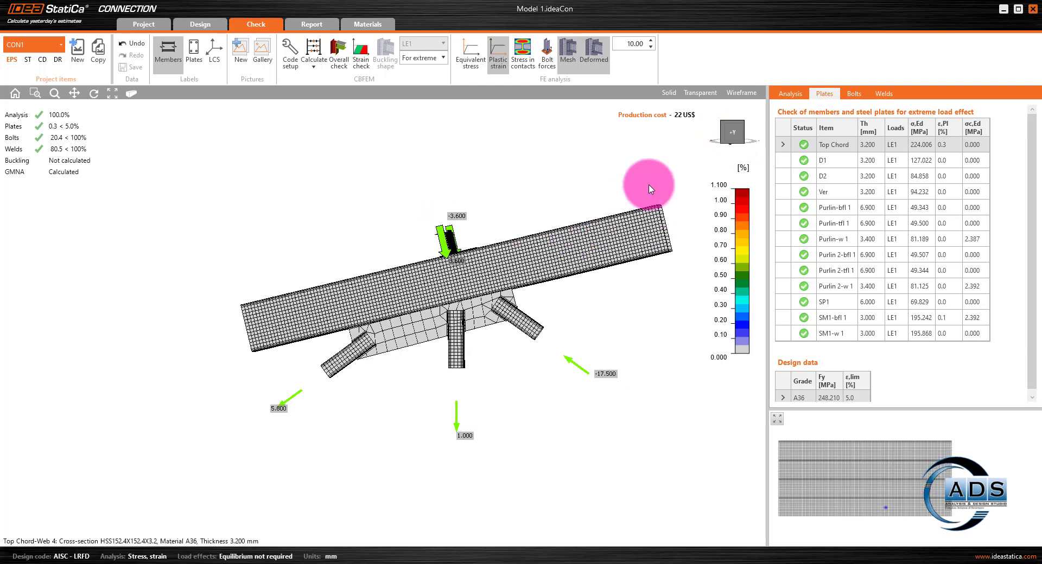
# Step: Review the bolt checks and expand the detailed resistance calculation of bolt B1
pyautogui.click(855, 95)
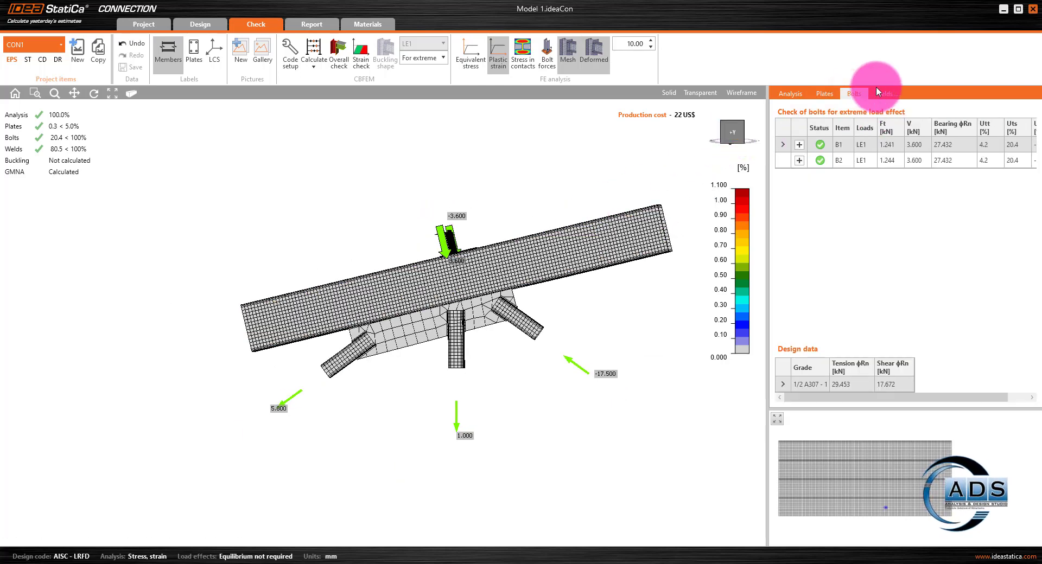
pyautogui.click(803, 145)
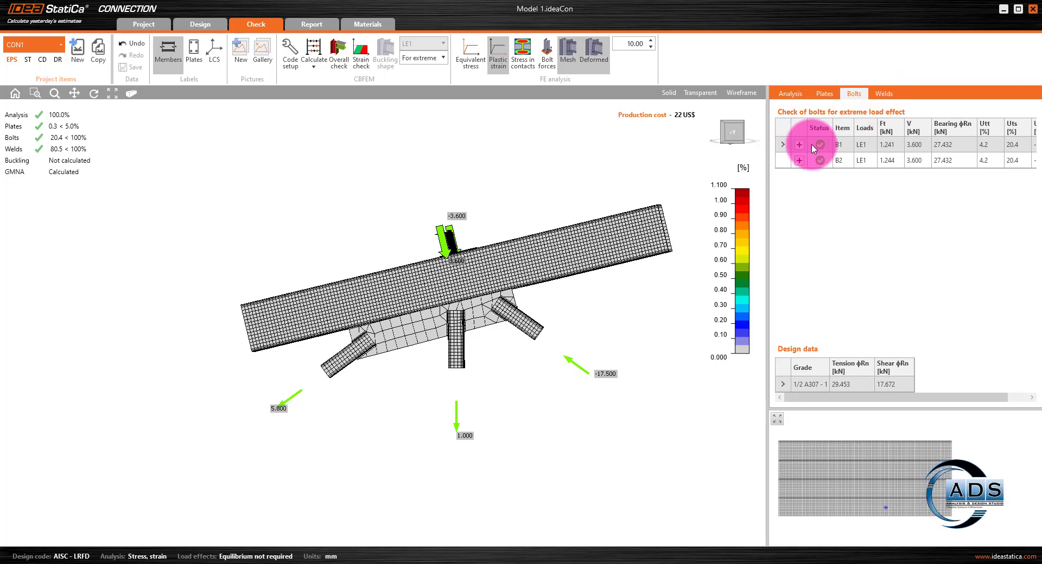
pyautogui.click(798, 144)
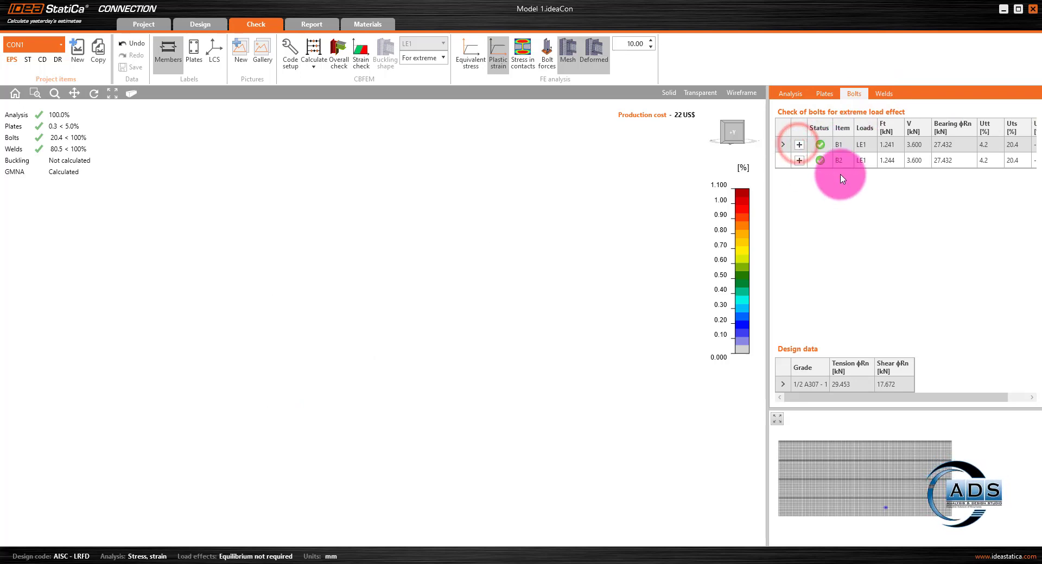
pyautogui.click(798, 145)
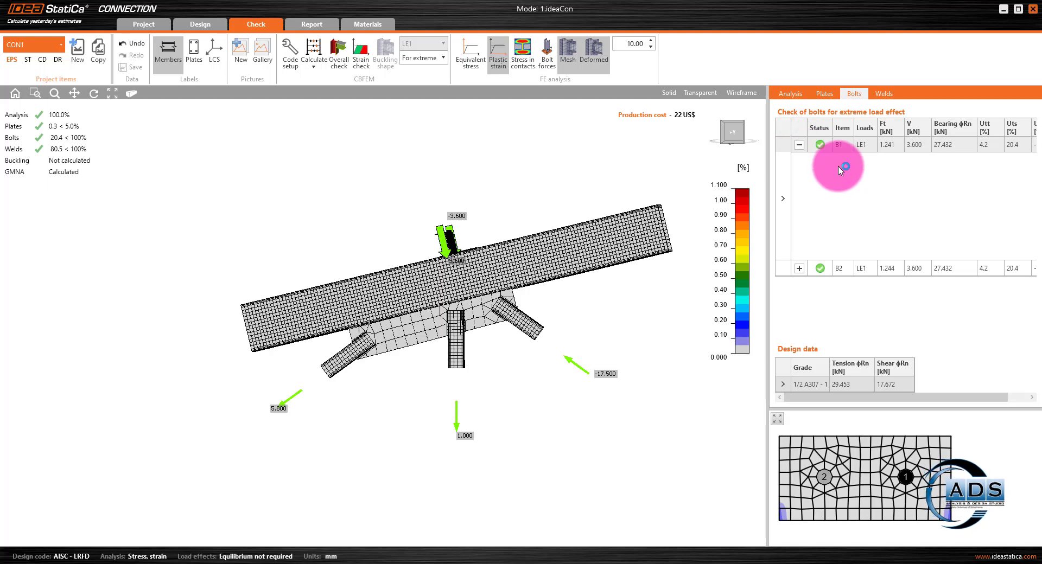
pyautogui.click(798, 144)
pyautogui.click(798, 144)
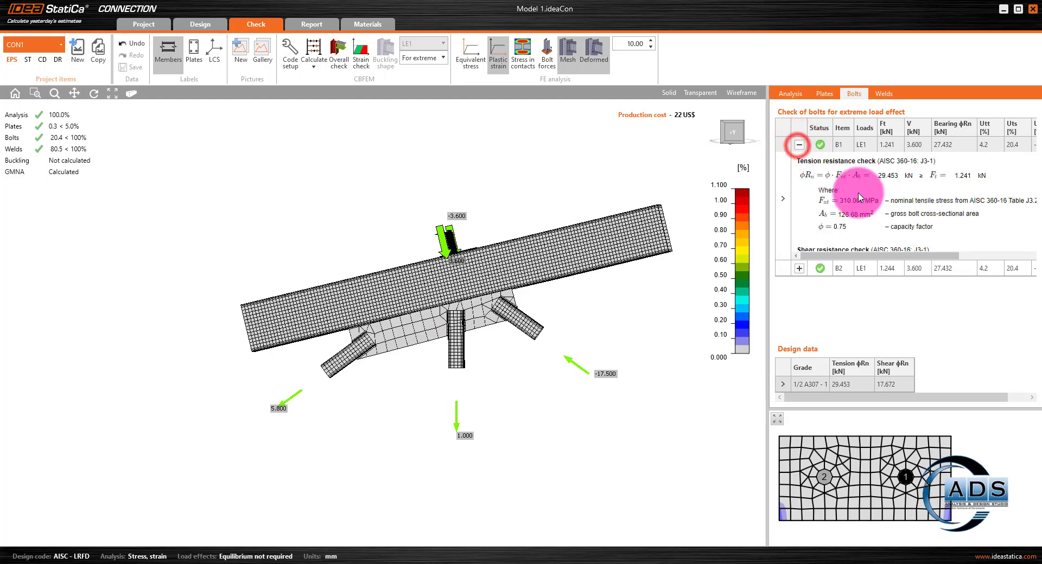
# Step: Read bolt B1's tension, shear and bearing resistance checks in a print preview, then close the preview and collapse the details
pyautogui.click(893, 193)
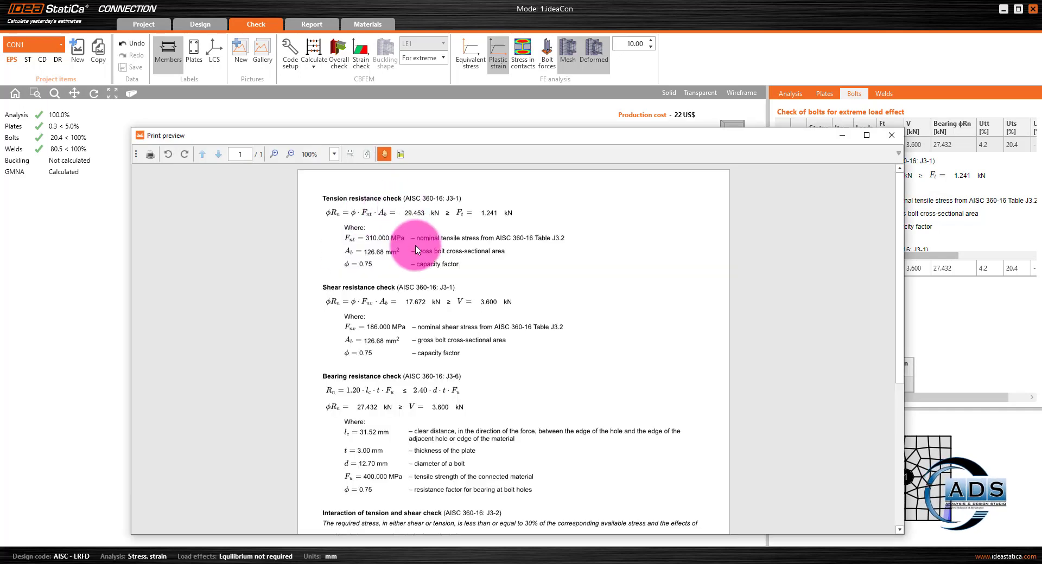
pyautogui.scroll(-3, 453, 307)
pyautogui.scroll(3, 460, 307)
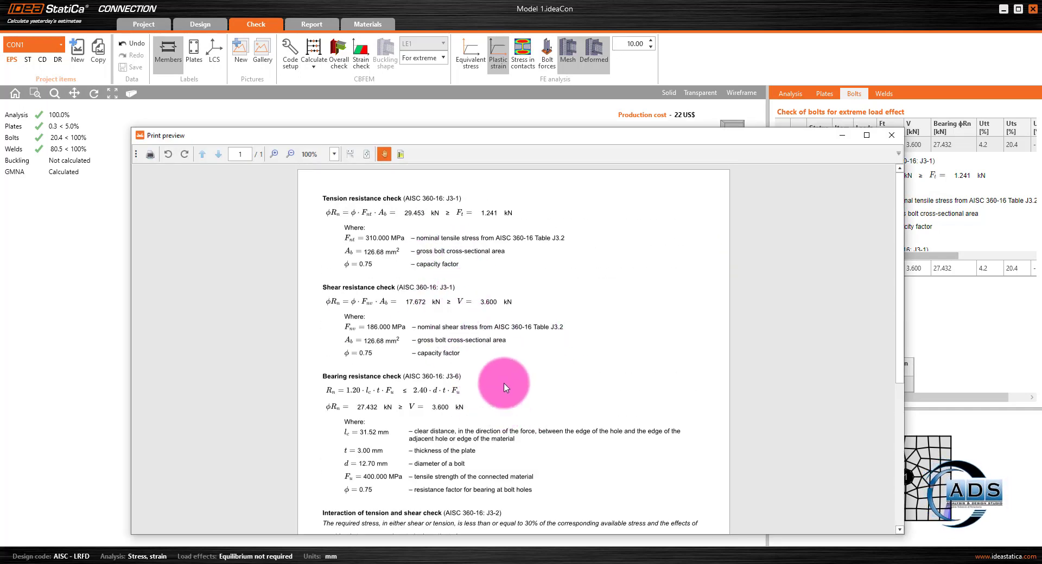
pyautogui.click(892, 136)
pyautogui.click(798, 144)
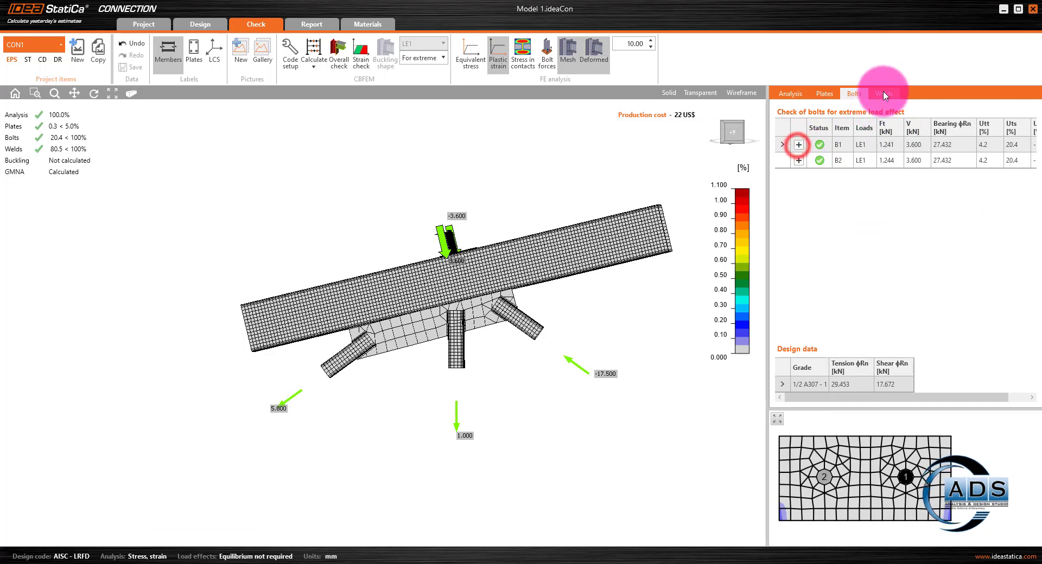
# Step: Review the weld checks, reading the D1-w 1 weld resistance calculation in a print preview before closing and collapsing it
pyautogui.click(888, 93)
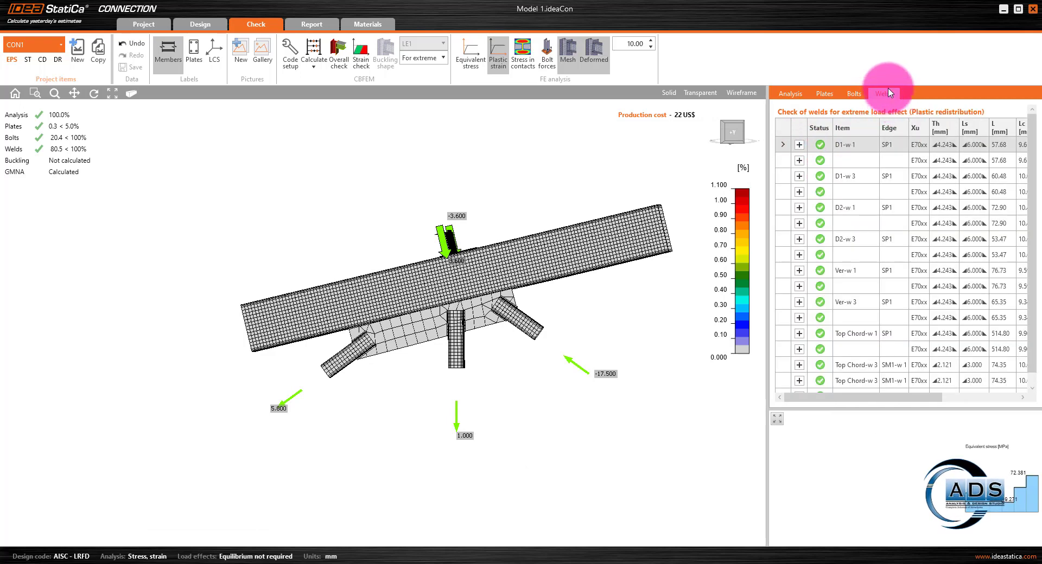
pyautogui.click(798, 144)
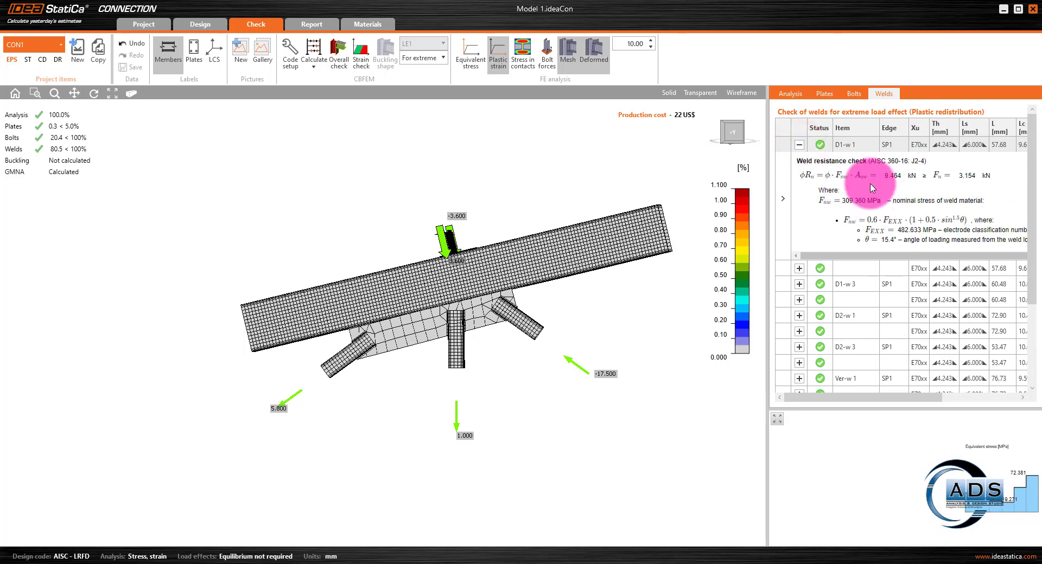
pyautogui.rightClick(871, 187)
pyautogui.click(890, 192)
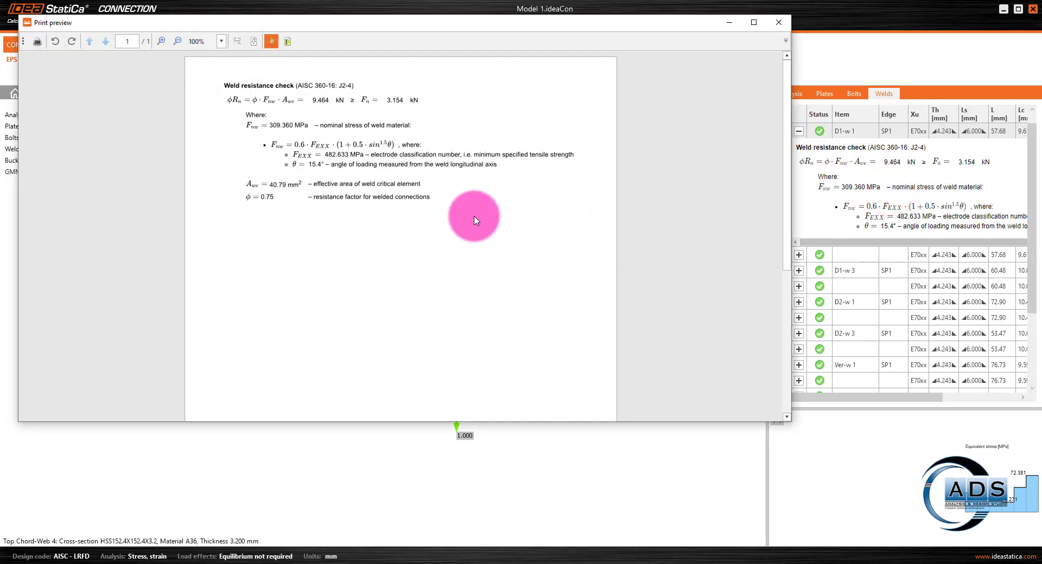
pyautogui.click(778, 22)
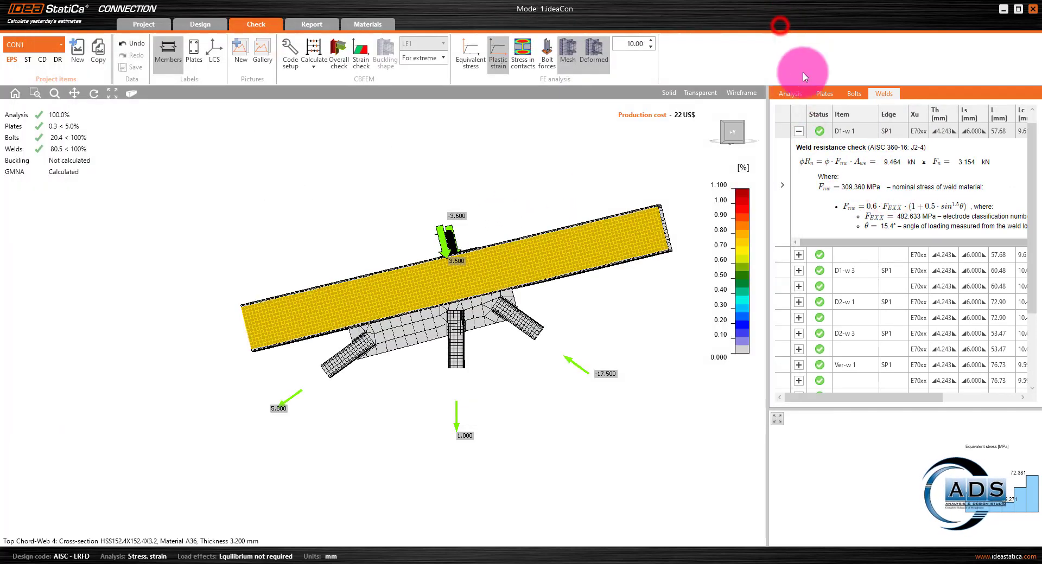
pyautogui.click(799, 131)
# Step: Open the connection's calculation report
pyautogui.moveTo(543, 200); pyautogui.dragTo(498, 224, button='middle')
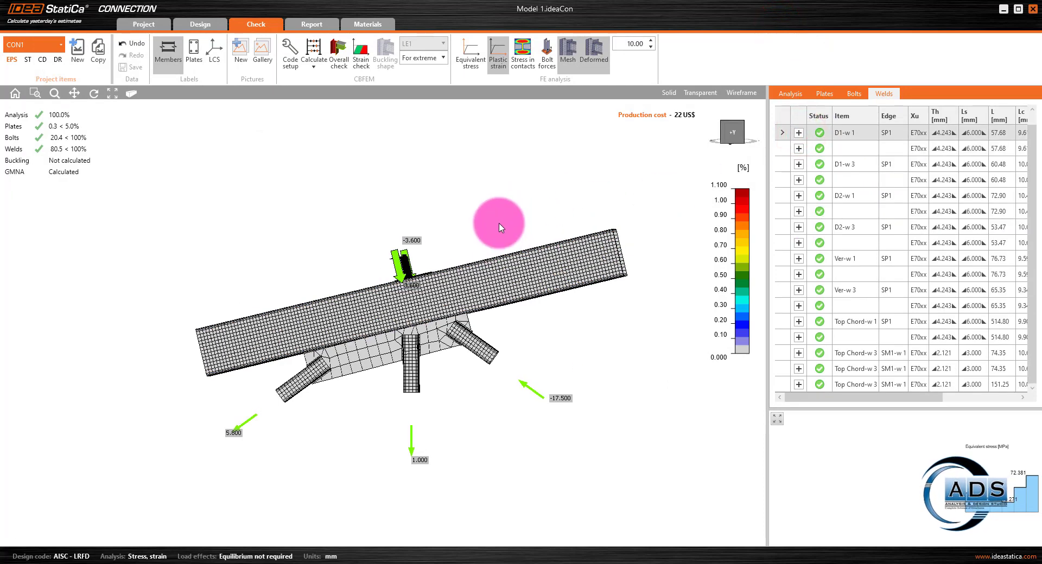
pyautogui.click(312, 24)
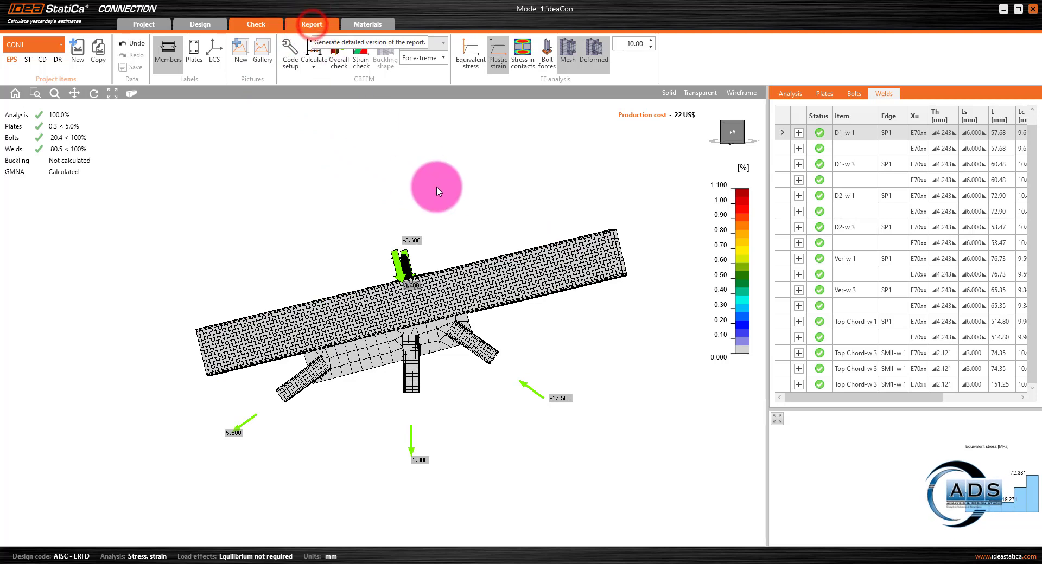